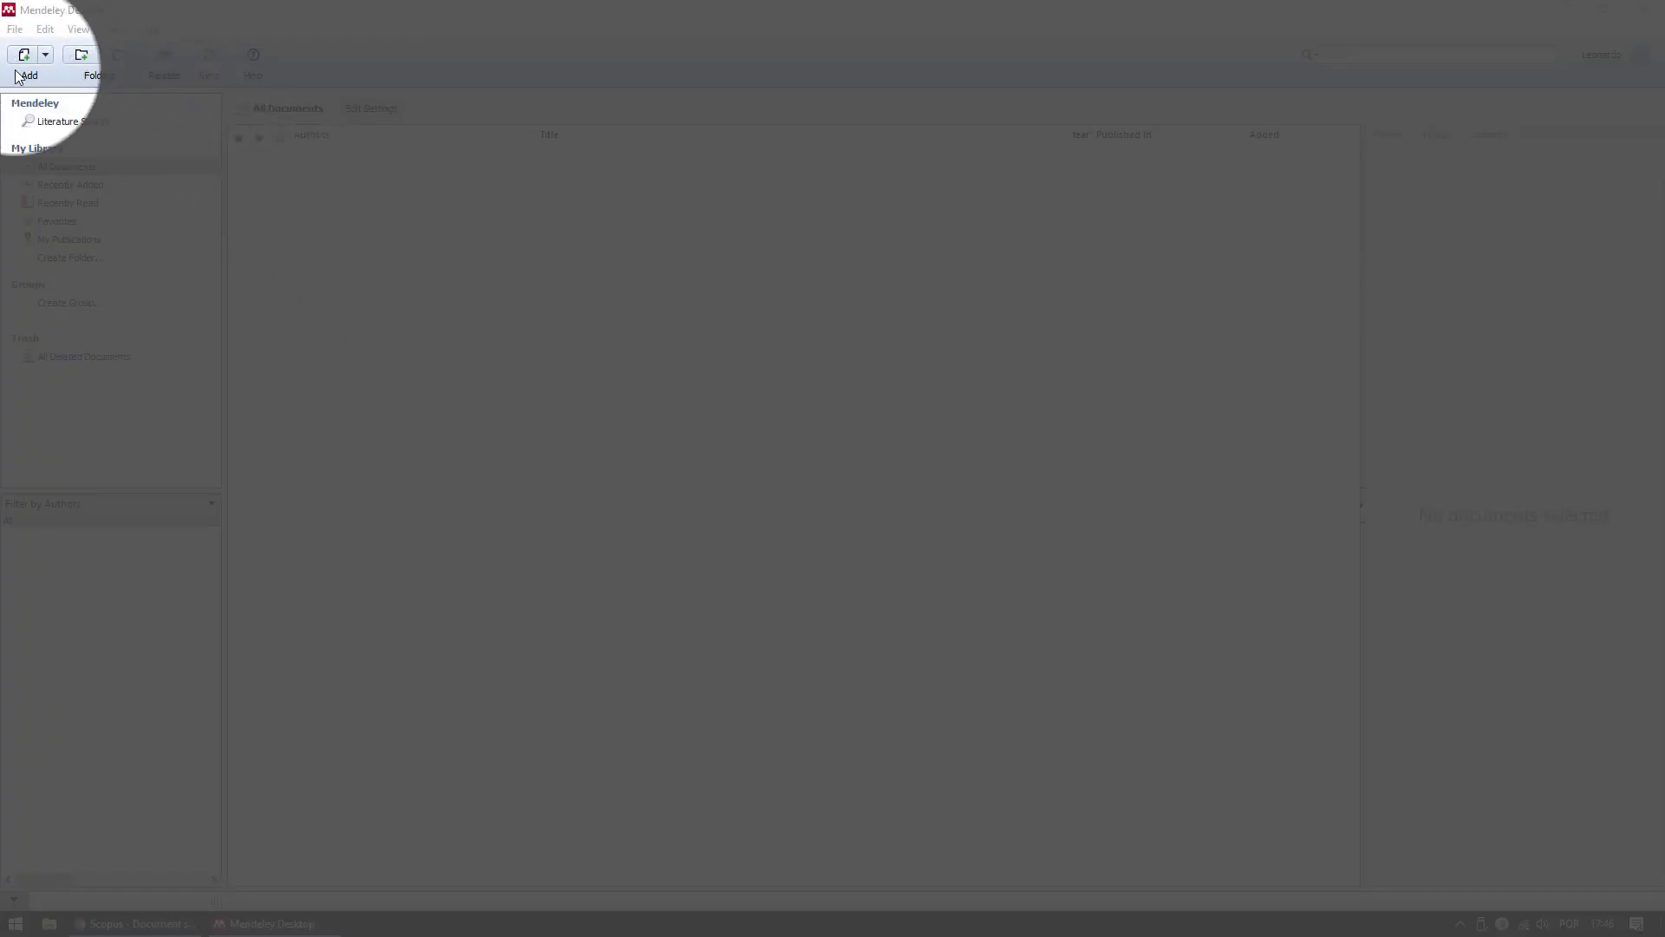
Look at the available ways of adding documents to the Mendeley library.
left_click(58, 69)
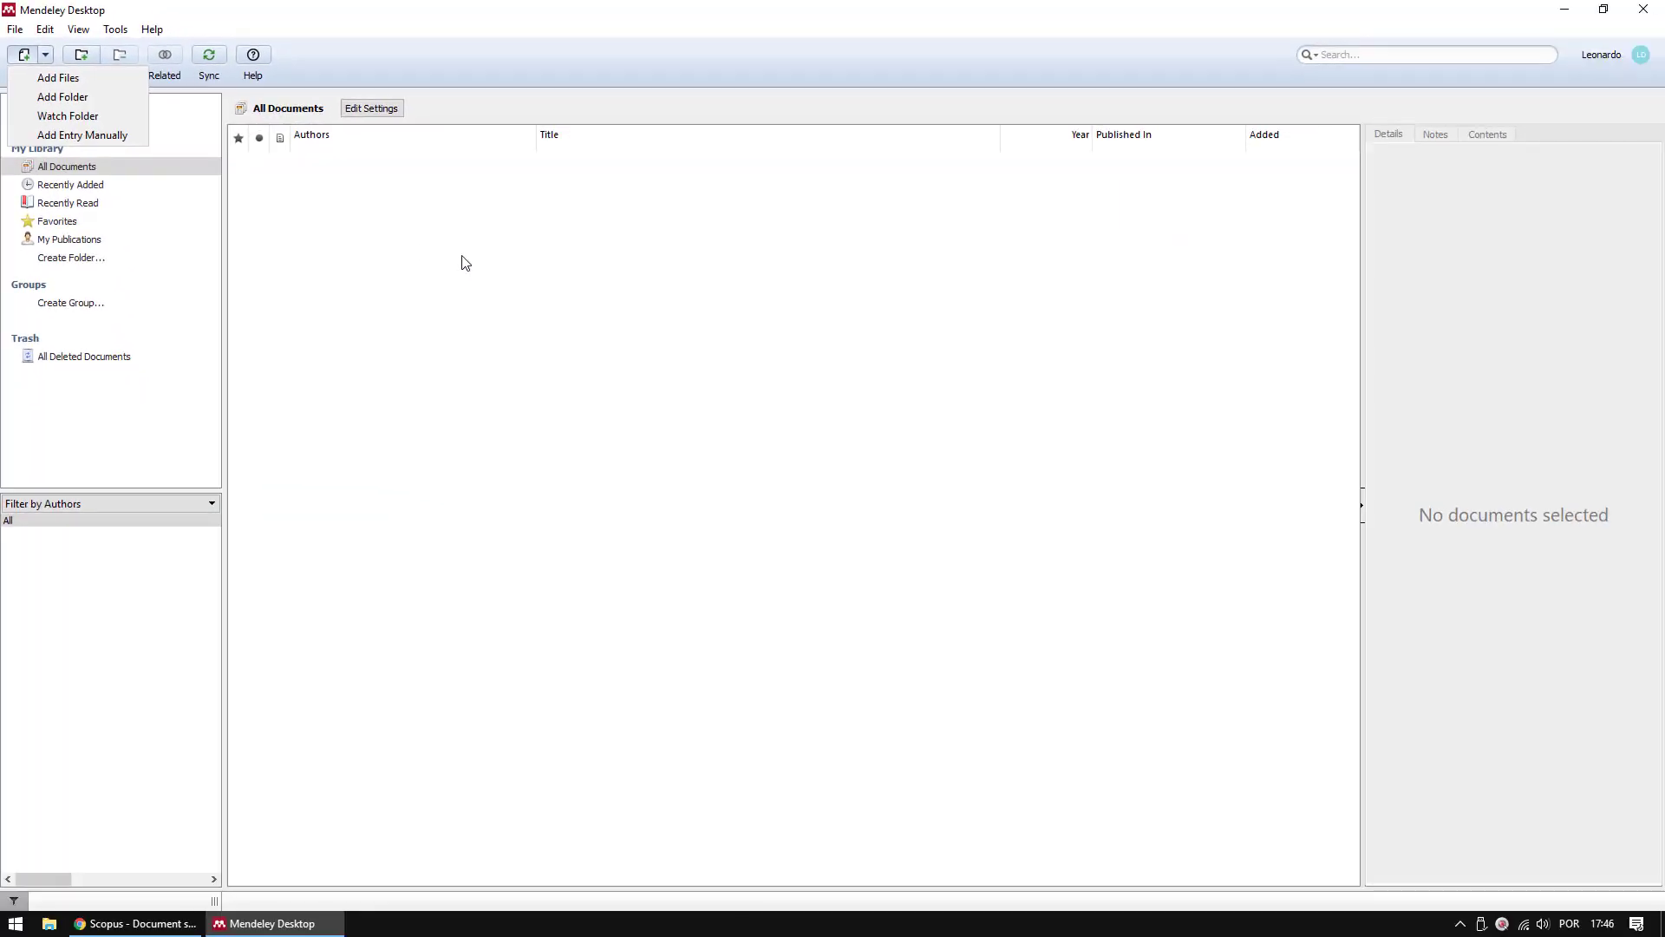
left_click(841, 467)
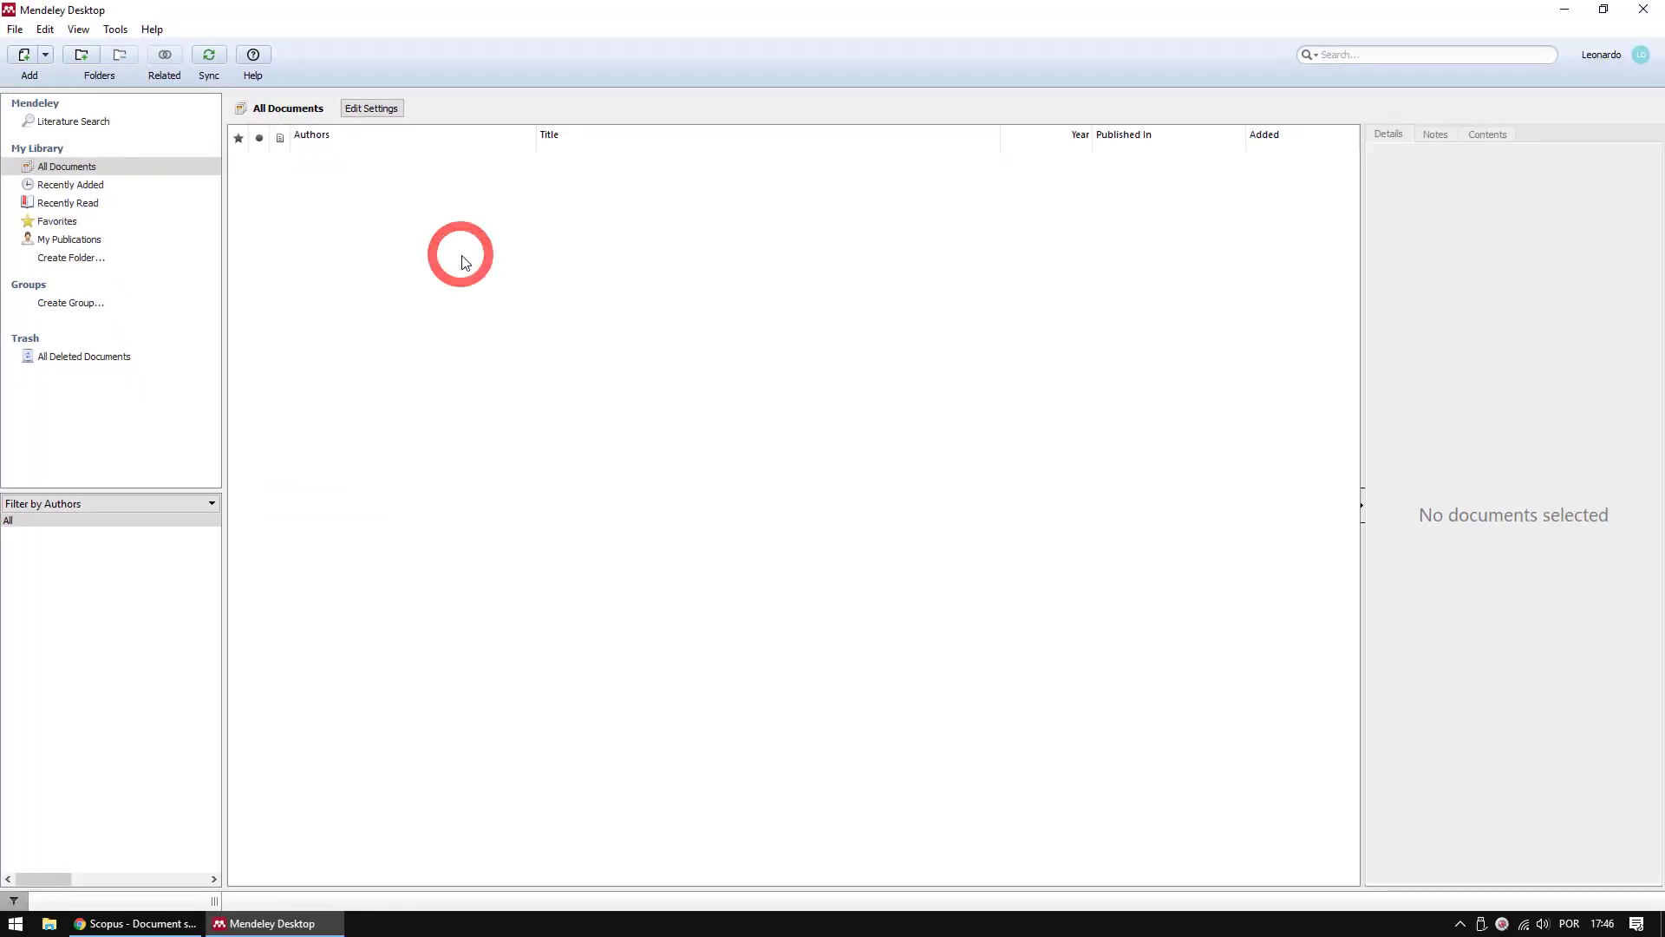
Minimise Mendeley, create a desktop folder named "Arquivos para o Mendeley" and place it directly below the Lixeira icon.
left_click(1565, 9)
left_click(1566, 9)
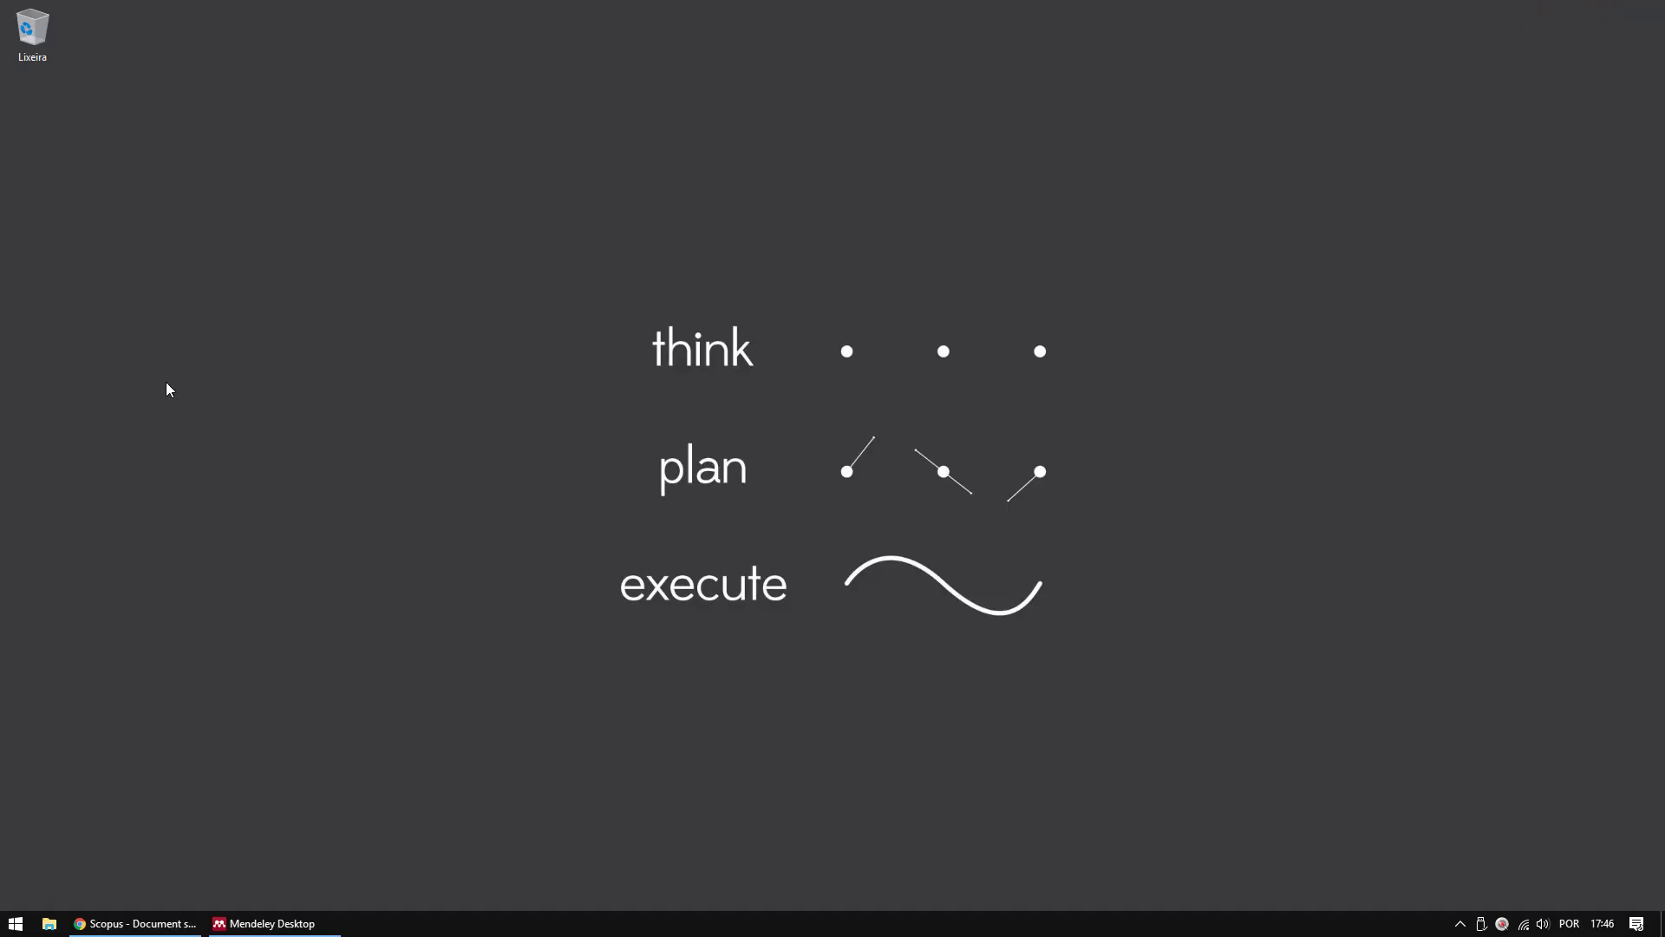
right_click(55, 199)
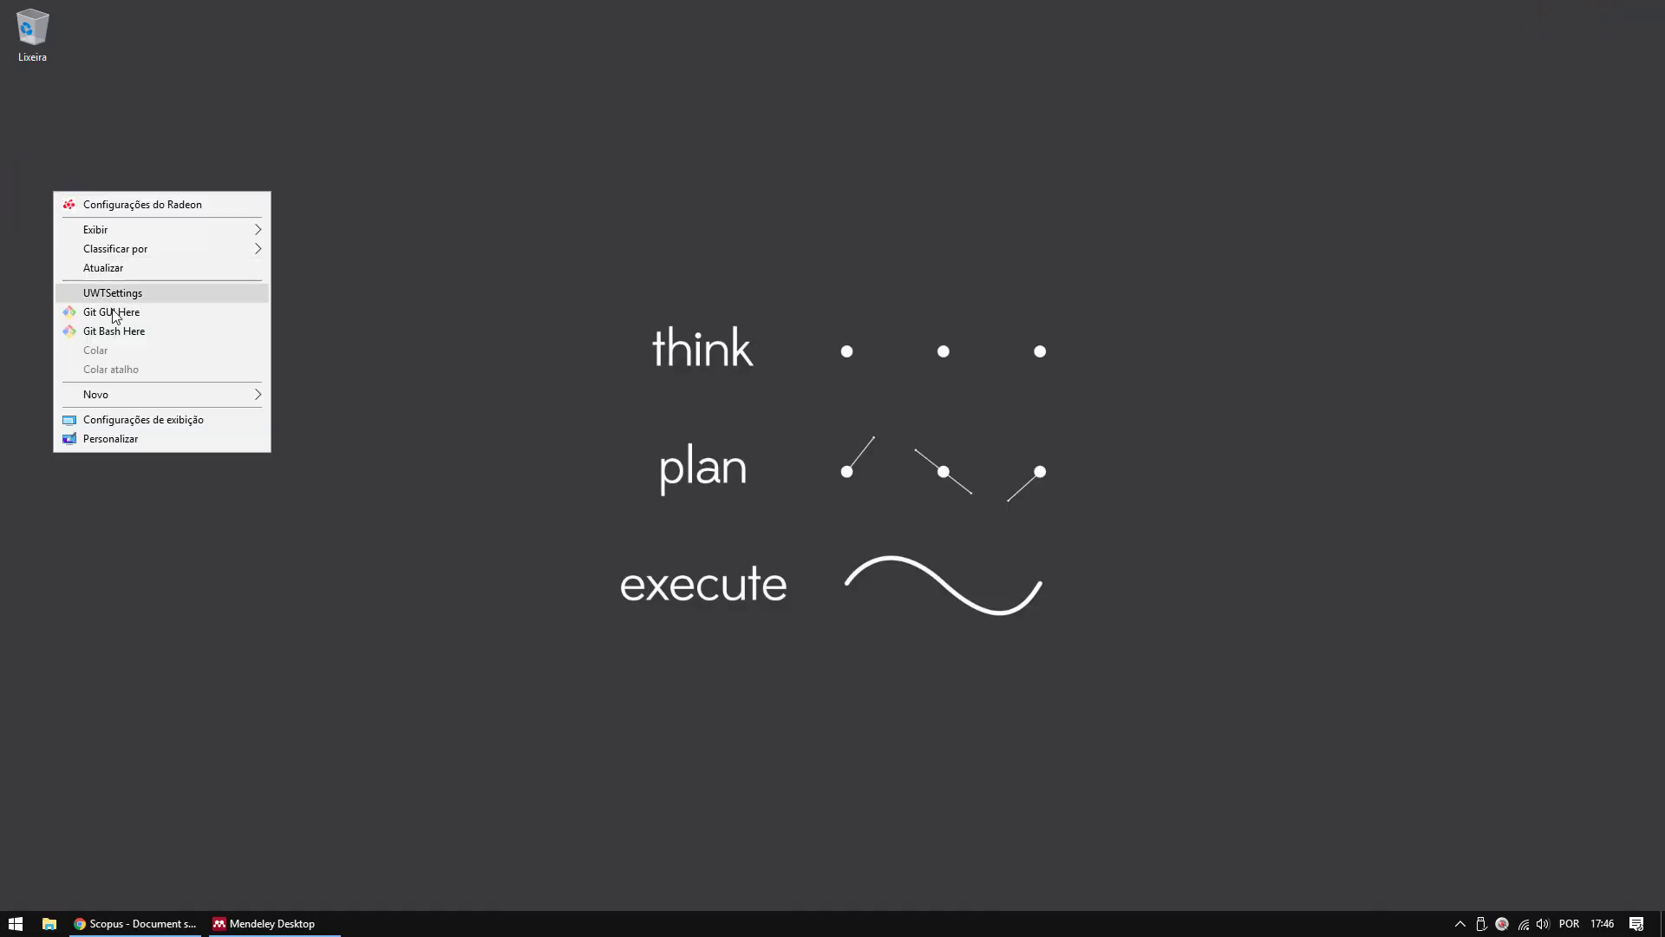
left_click(128, 397)
left_click(296, 397)
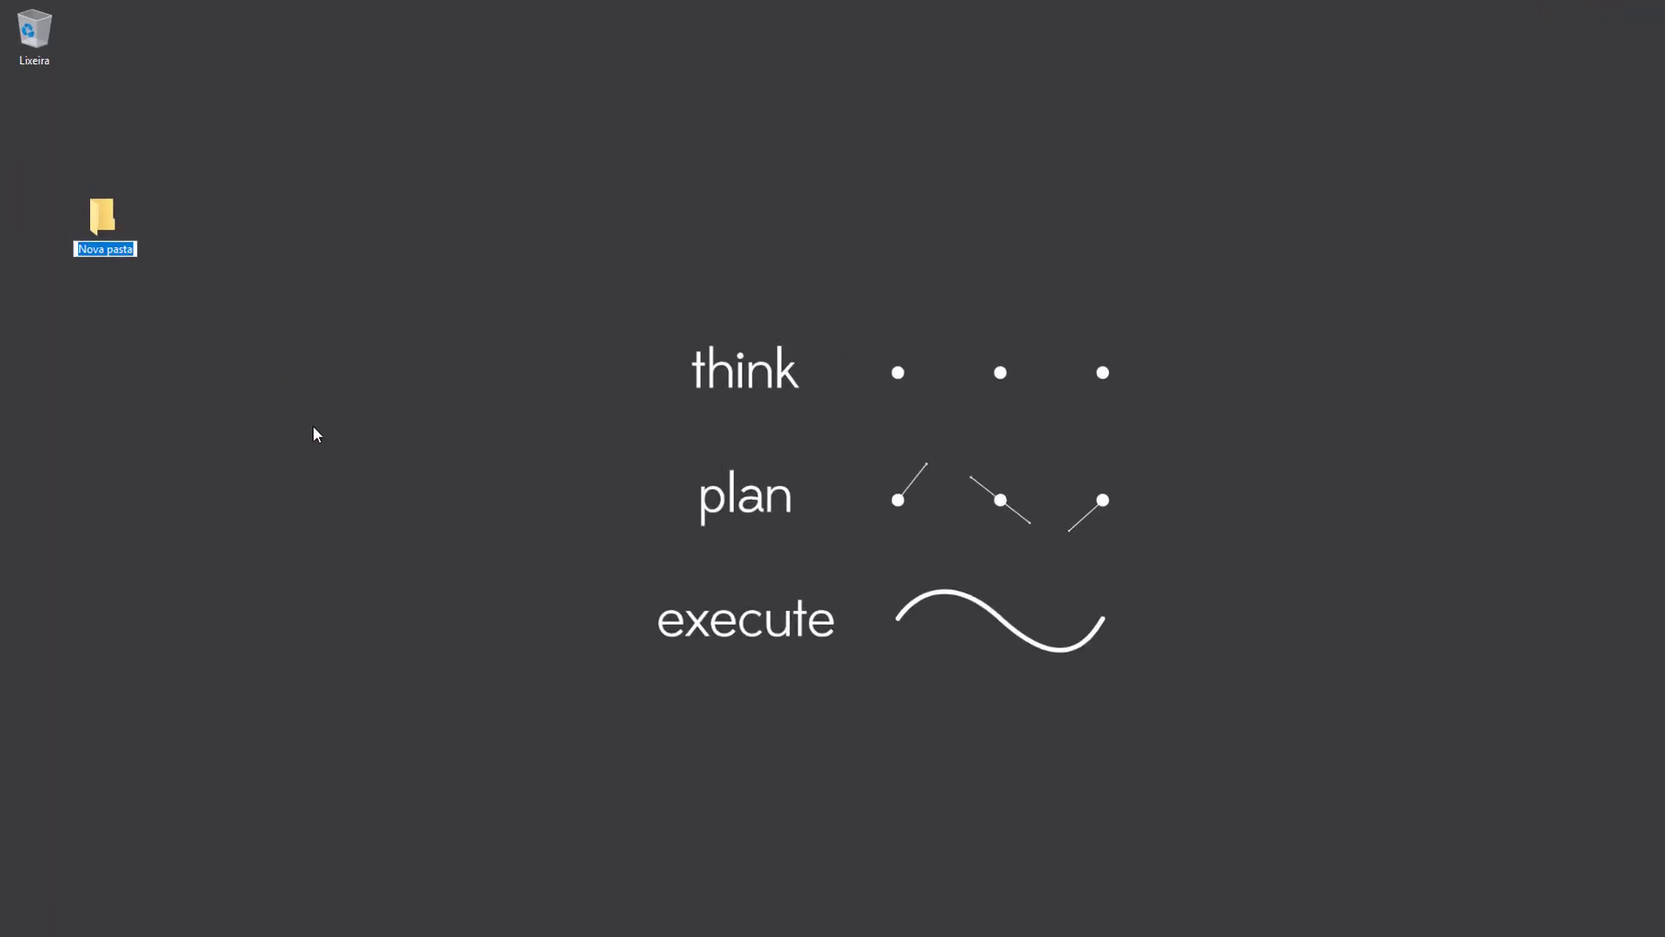
type("Arqvui")
key("BackSpace")
key("BackSpace")
key("BackSpace")
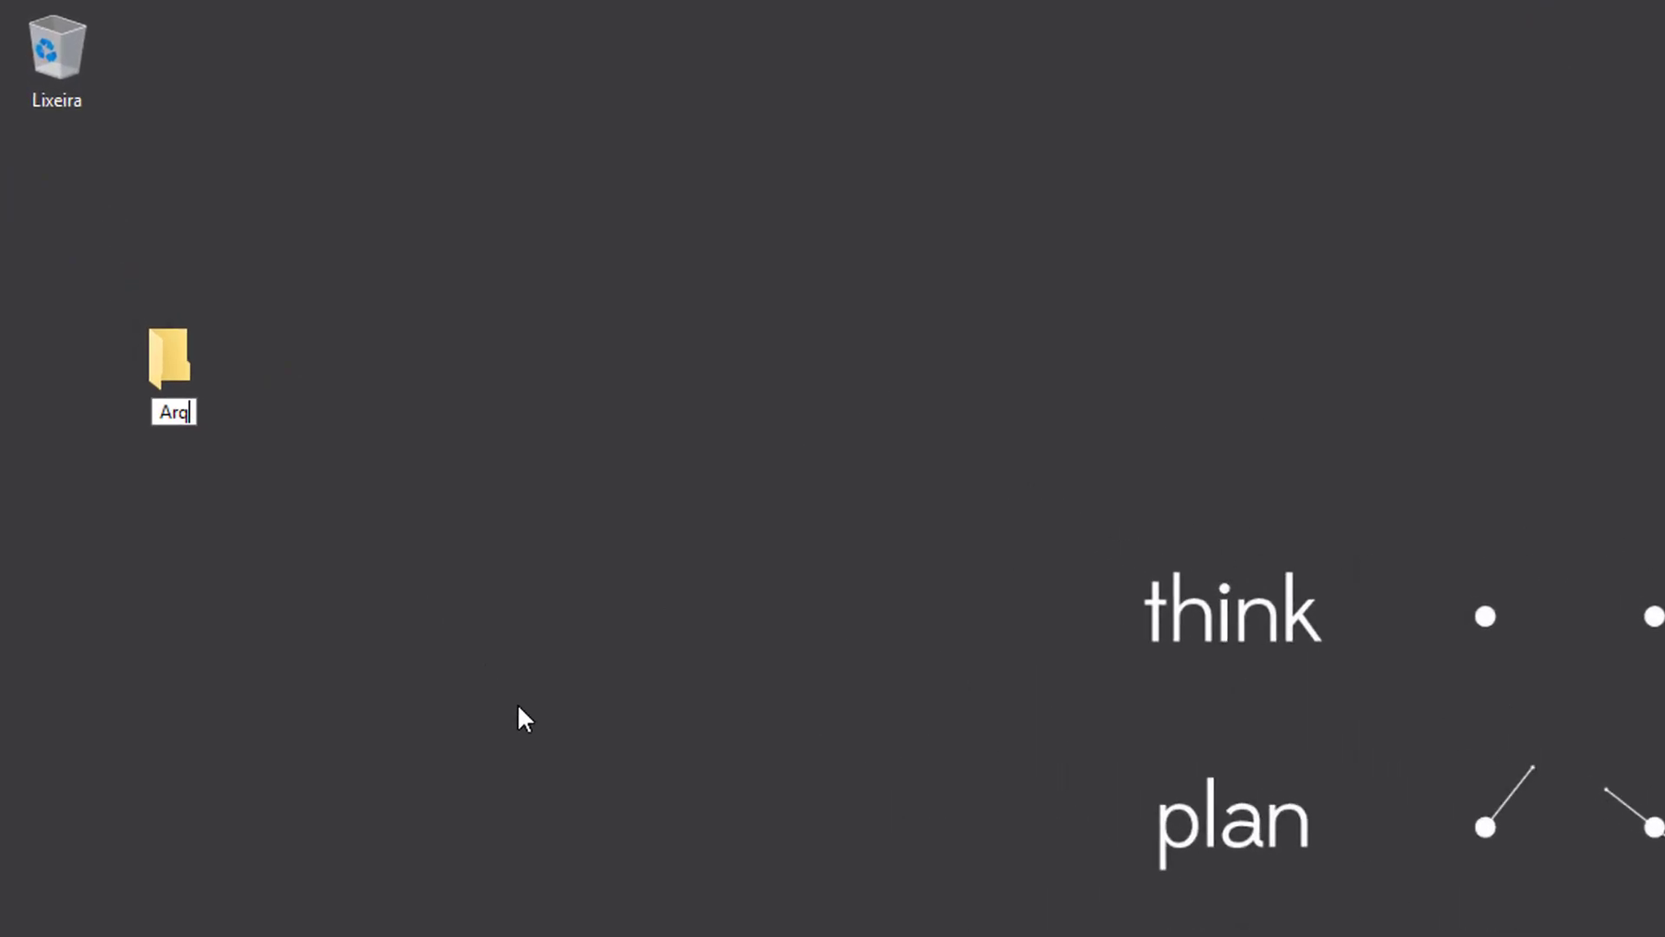
type("uivos p")
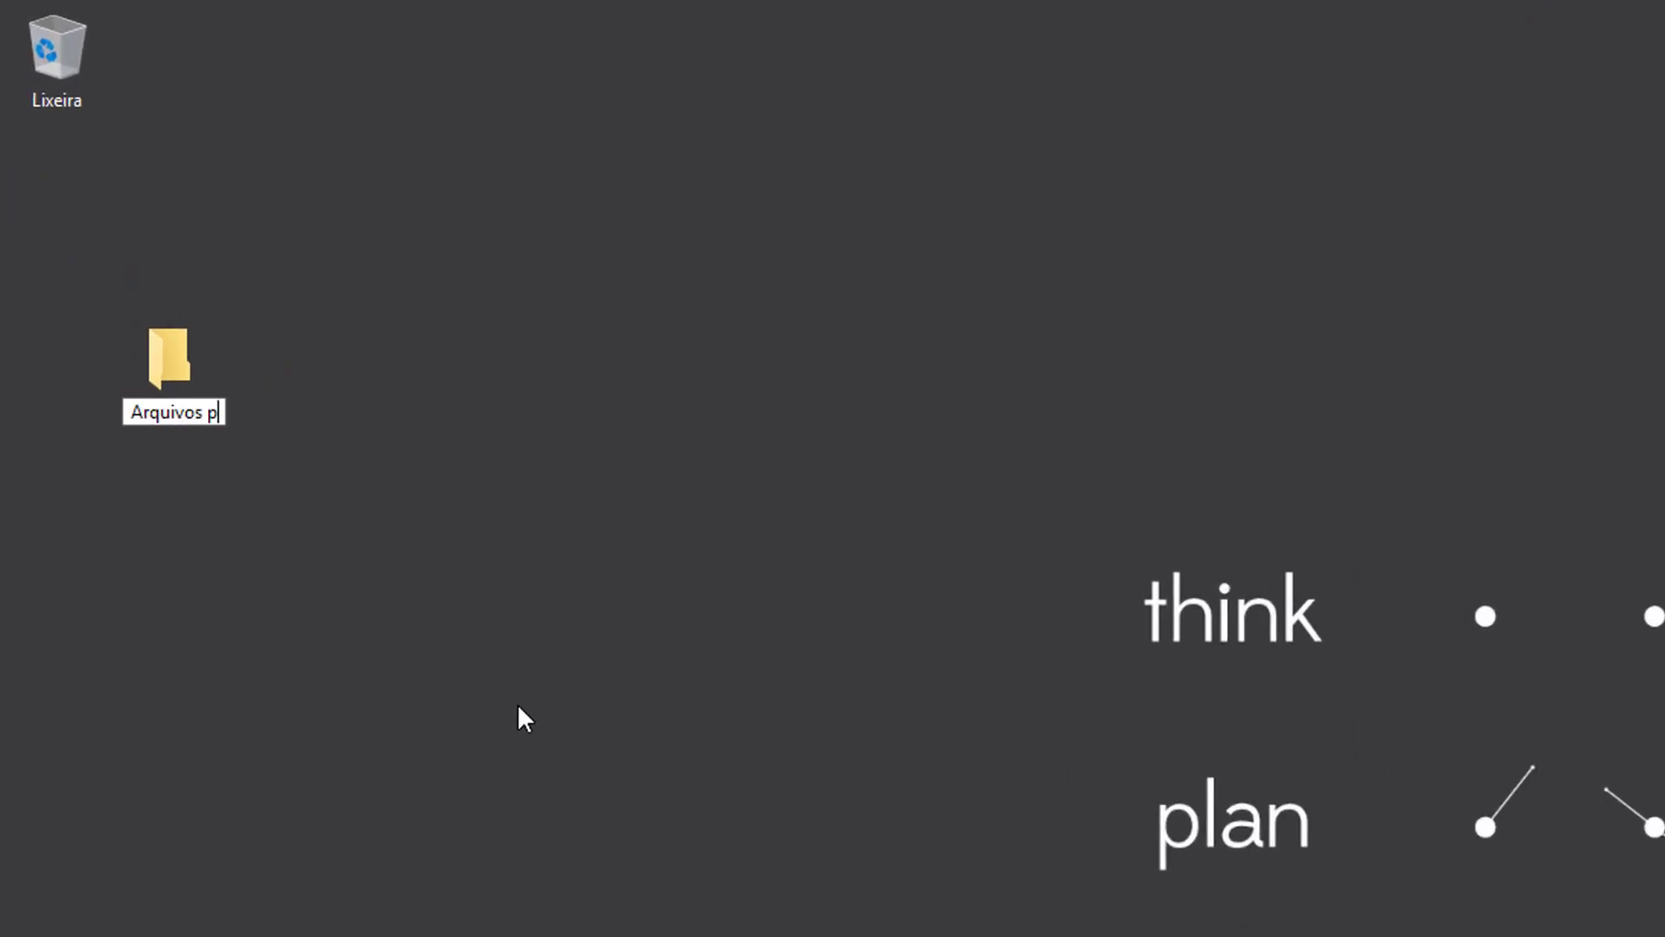
type("ara o Mendeley")
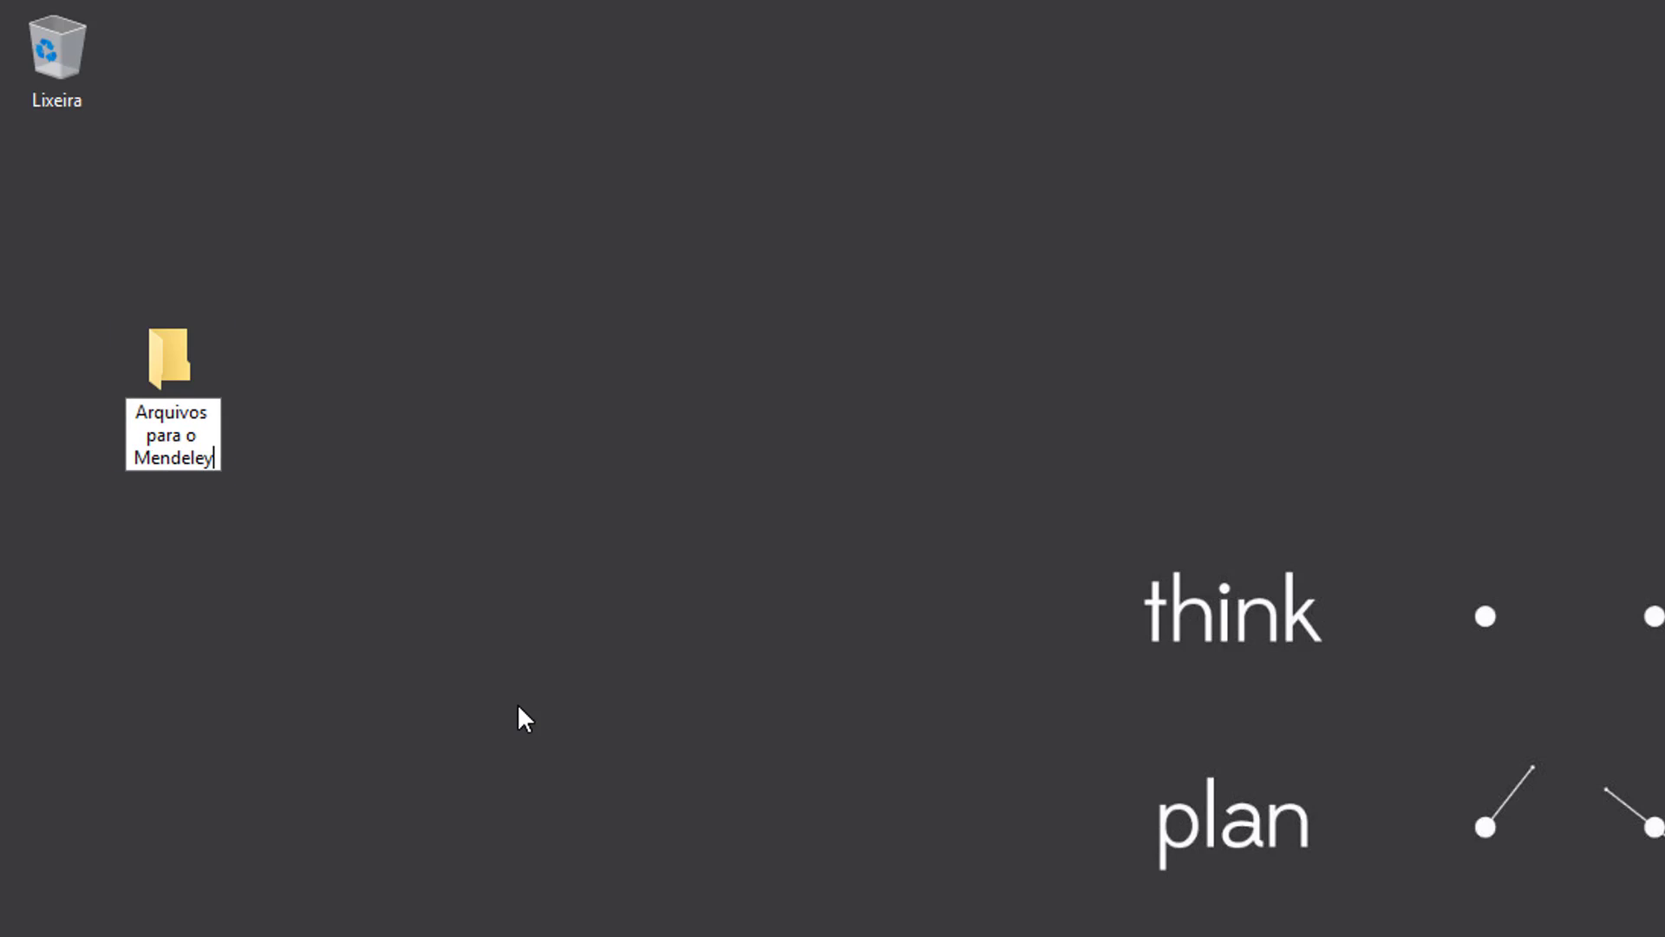
key("Return")
left_click_drag(224, 390, 81, 280)
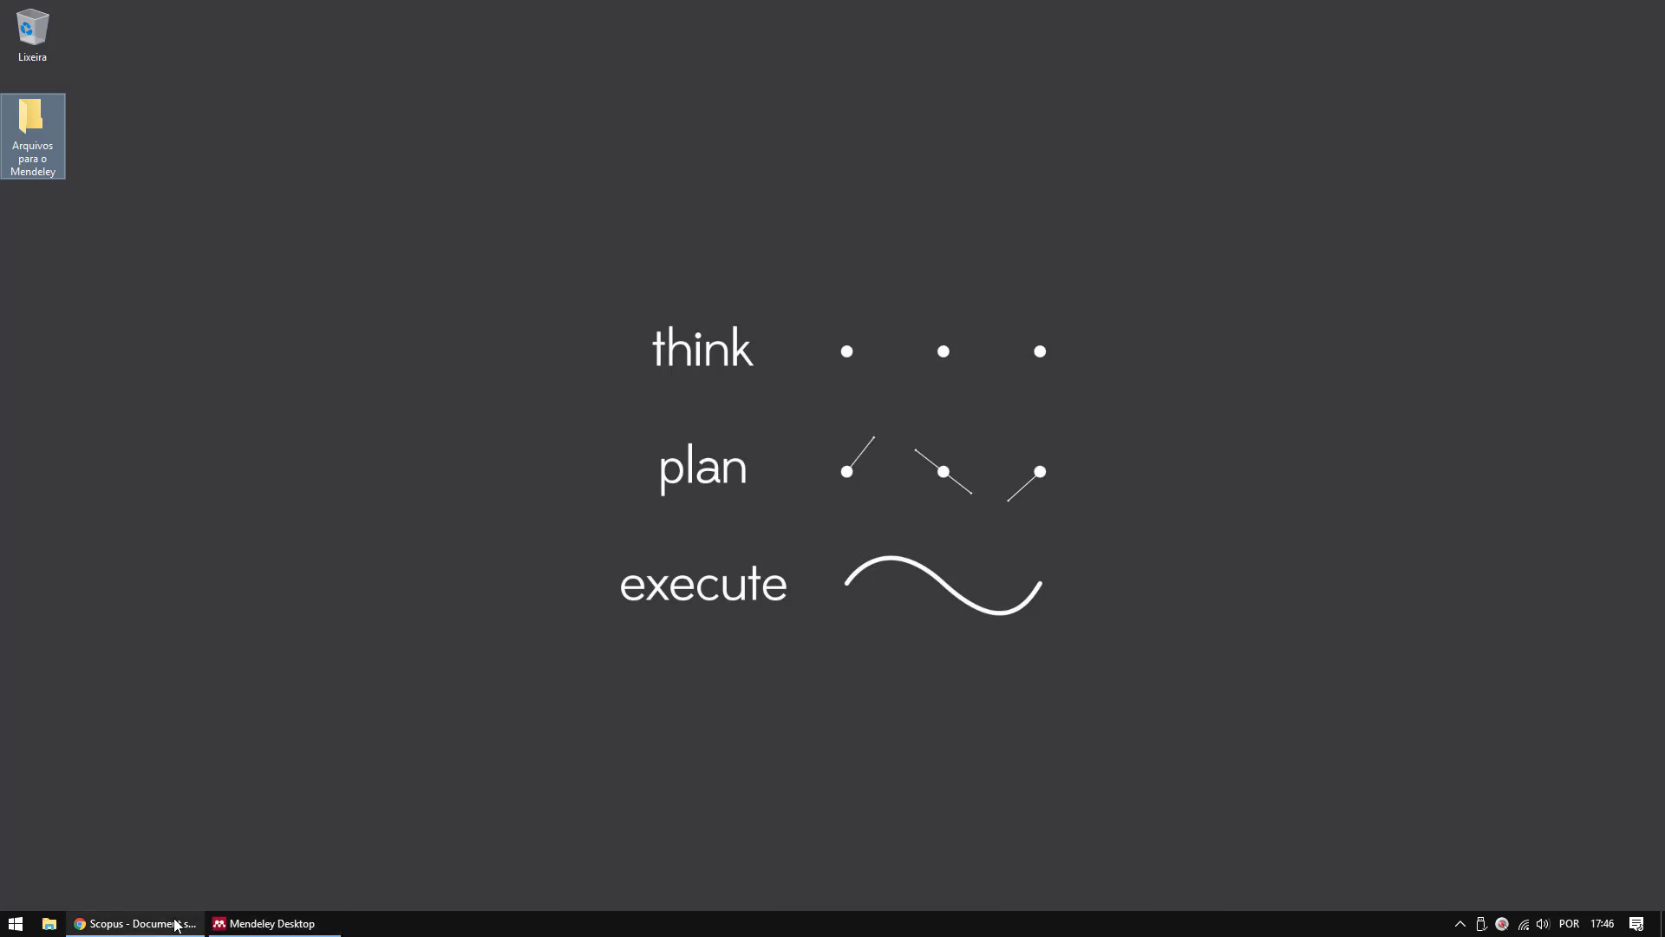
Switch to Chrome and view the covid-19 searches in Scopus, Web of Science, ScienceDirect and SciELO.
mouse_move(176, 925)
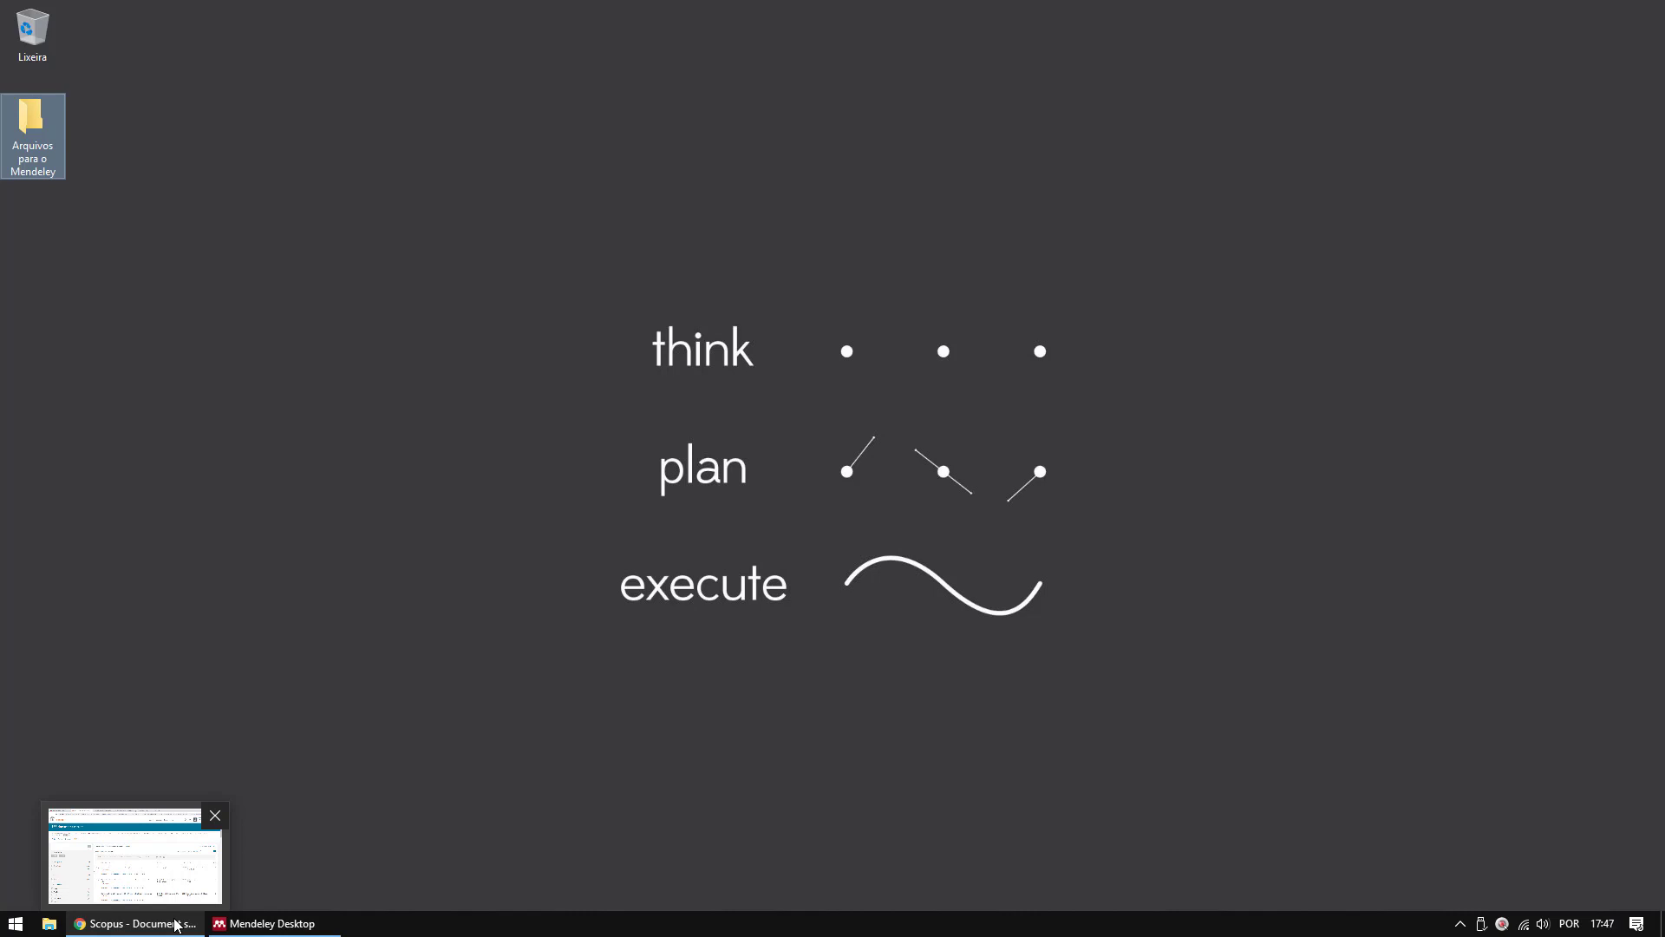
left_click(174, 925)
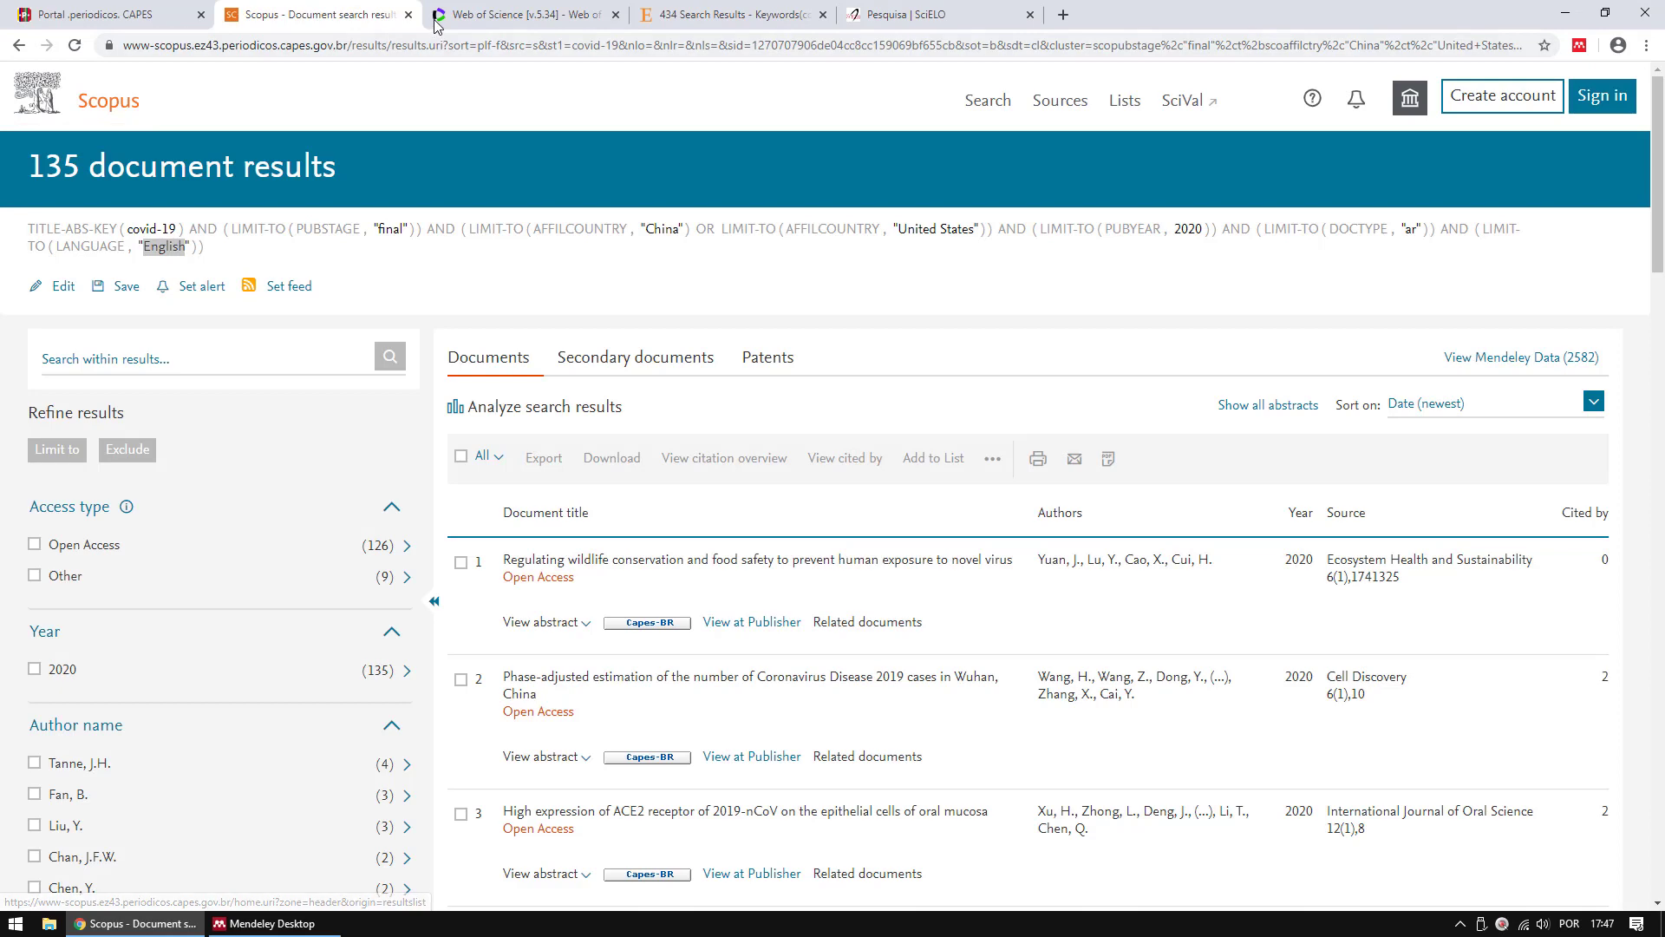
left_click(441, 19)
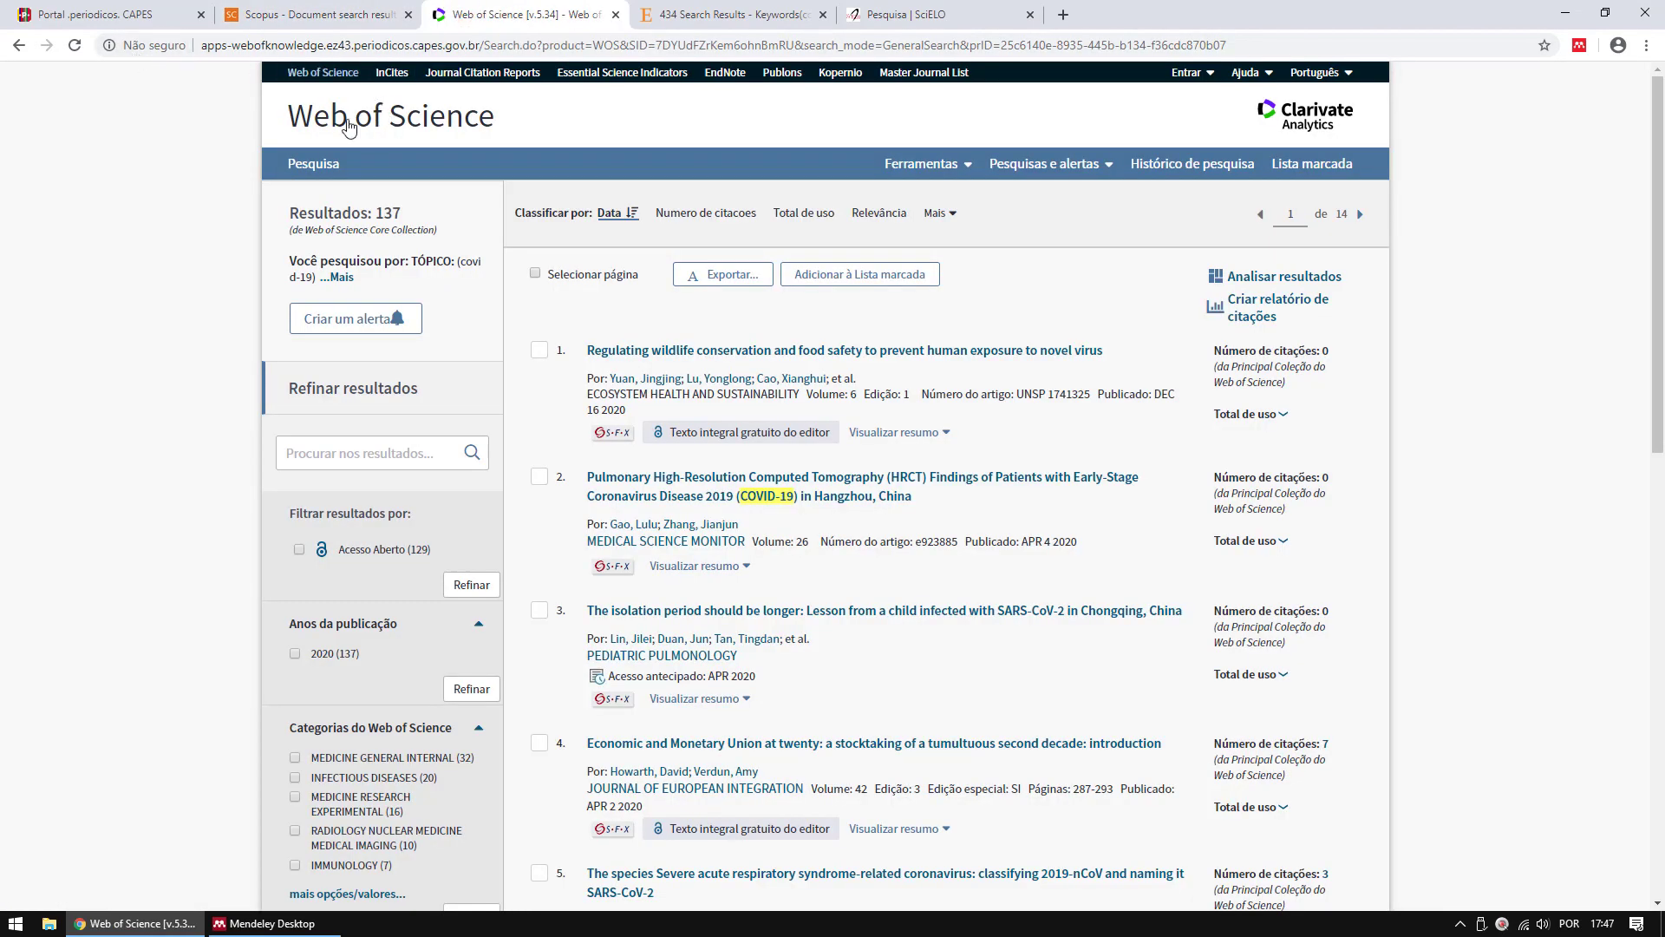
key("ctrl+Tab")
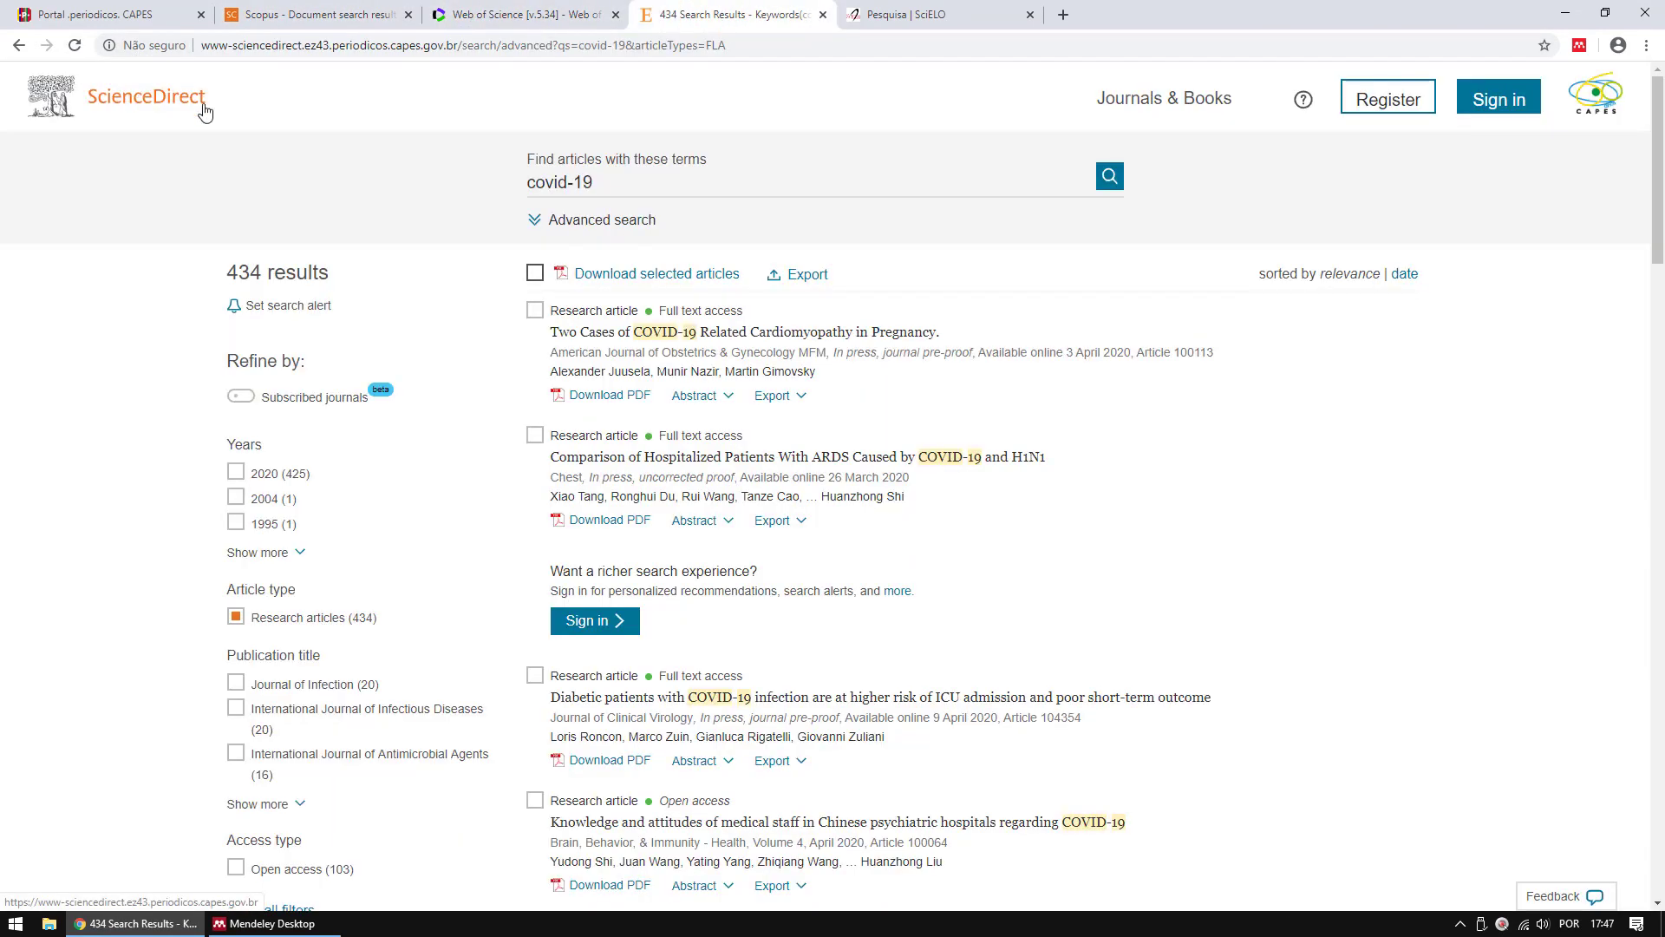
key("ctrl+Tab")
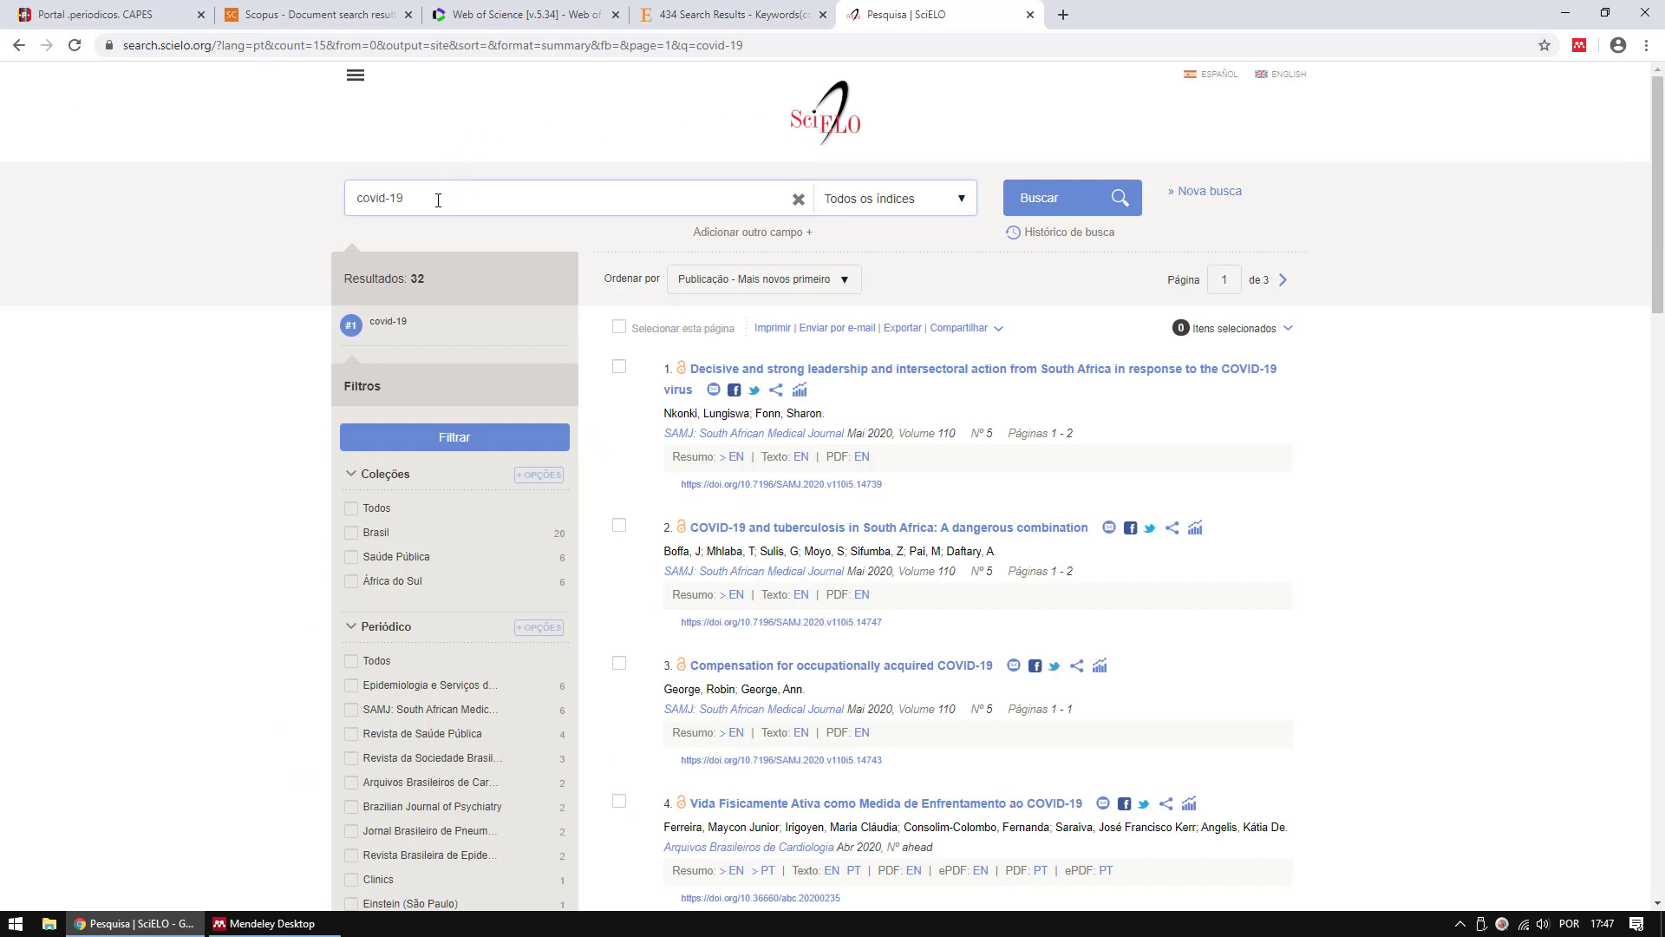
left_click_drag(437, 200, 335, 205)
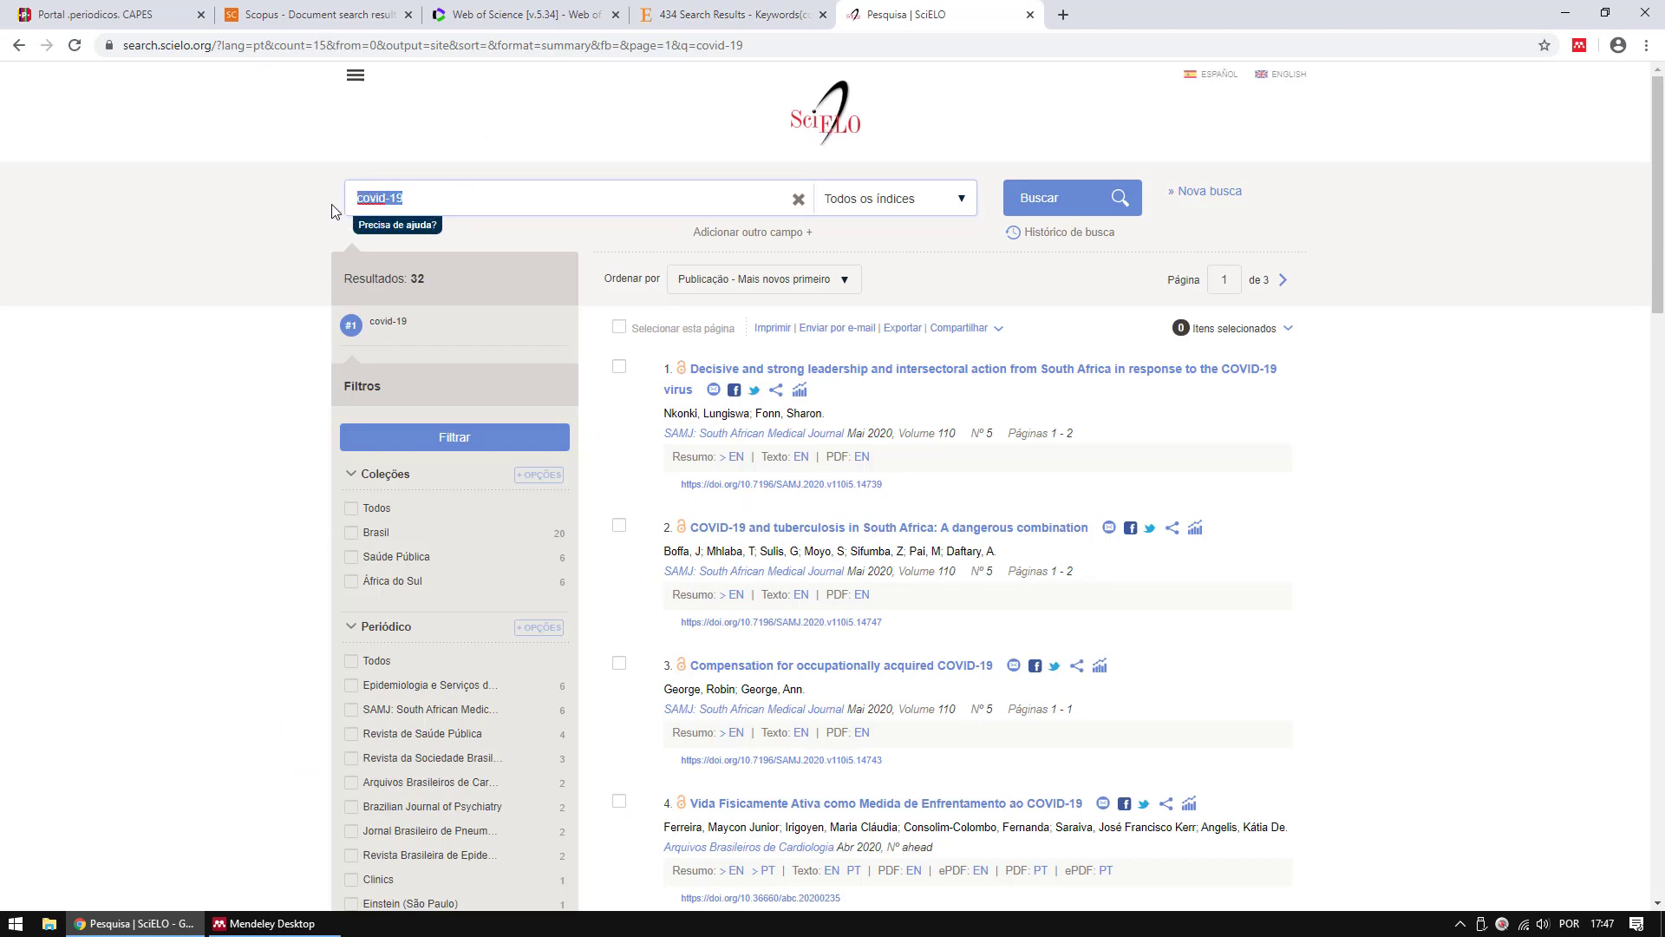
left_click(434, 196)
Compare the number of covid-19 results found in ScienceDirect, SciELO, Scopus and Web of Science.
left_click(728, 15)
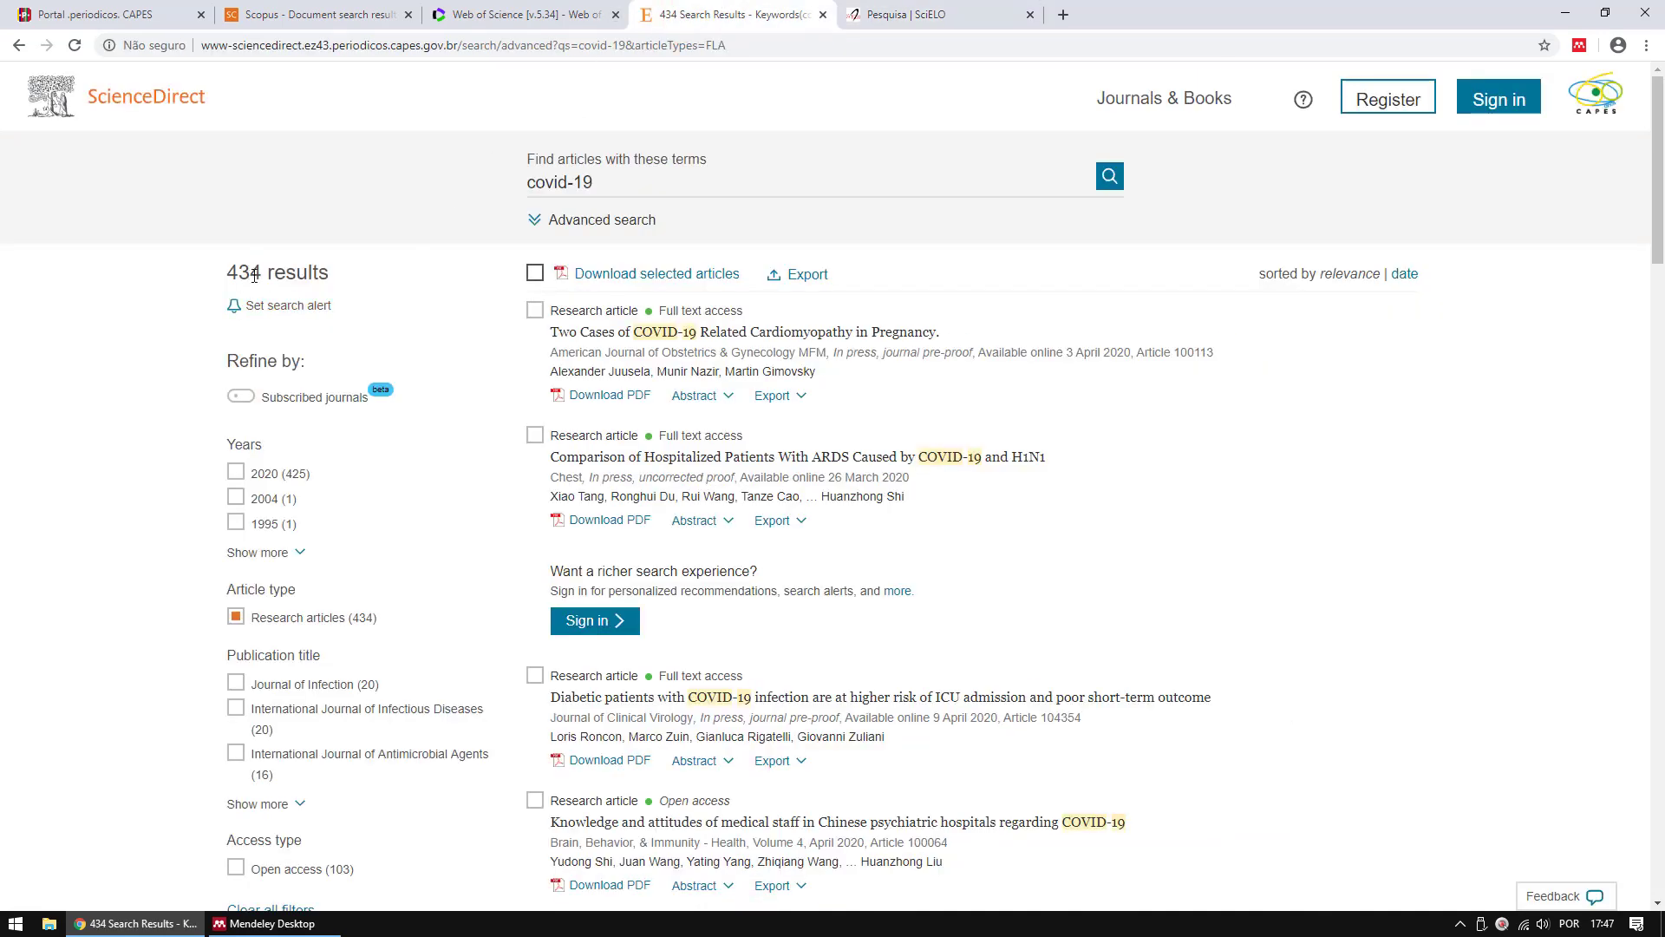
left_click(906, 15)
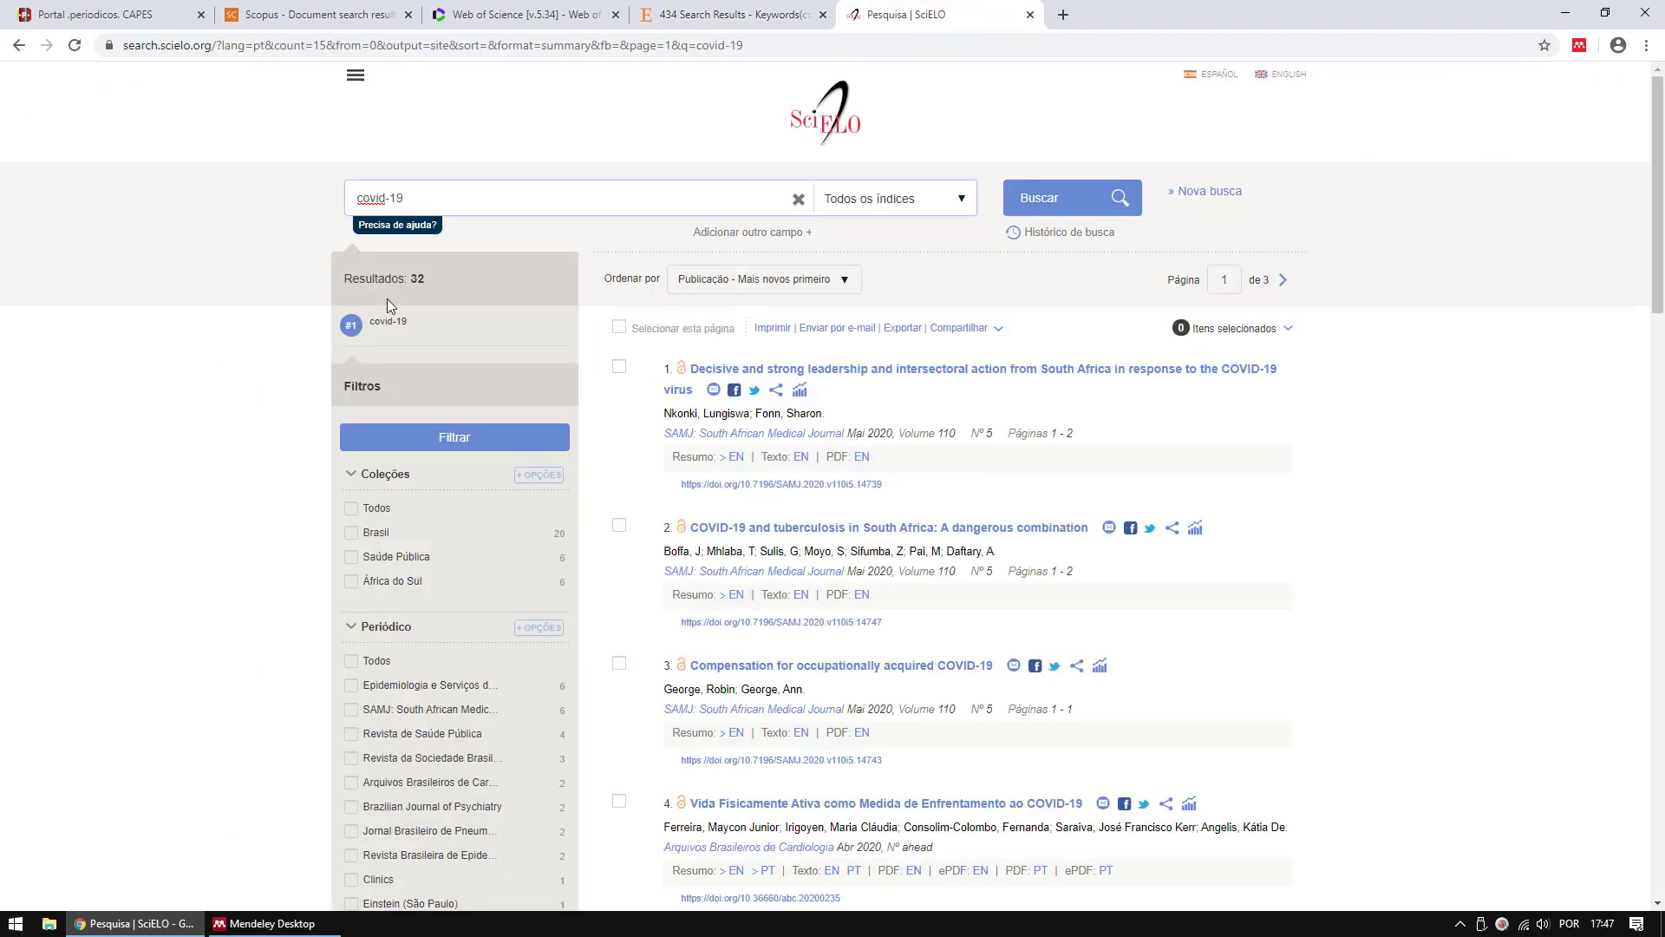
left_click(333, 17)
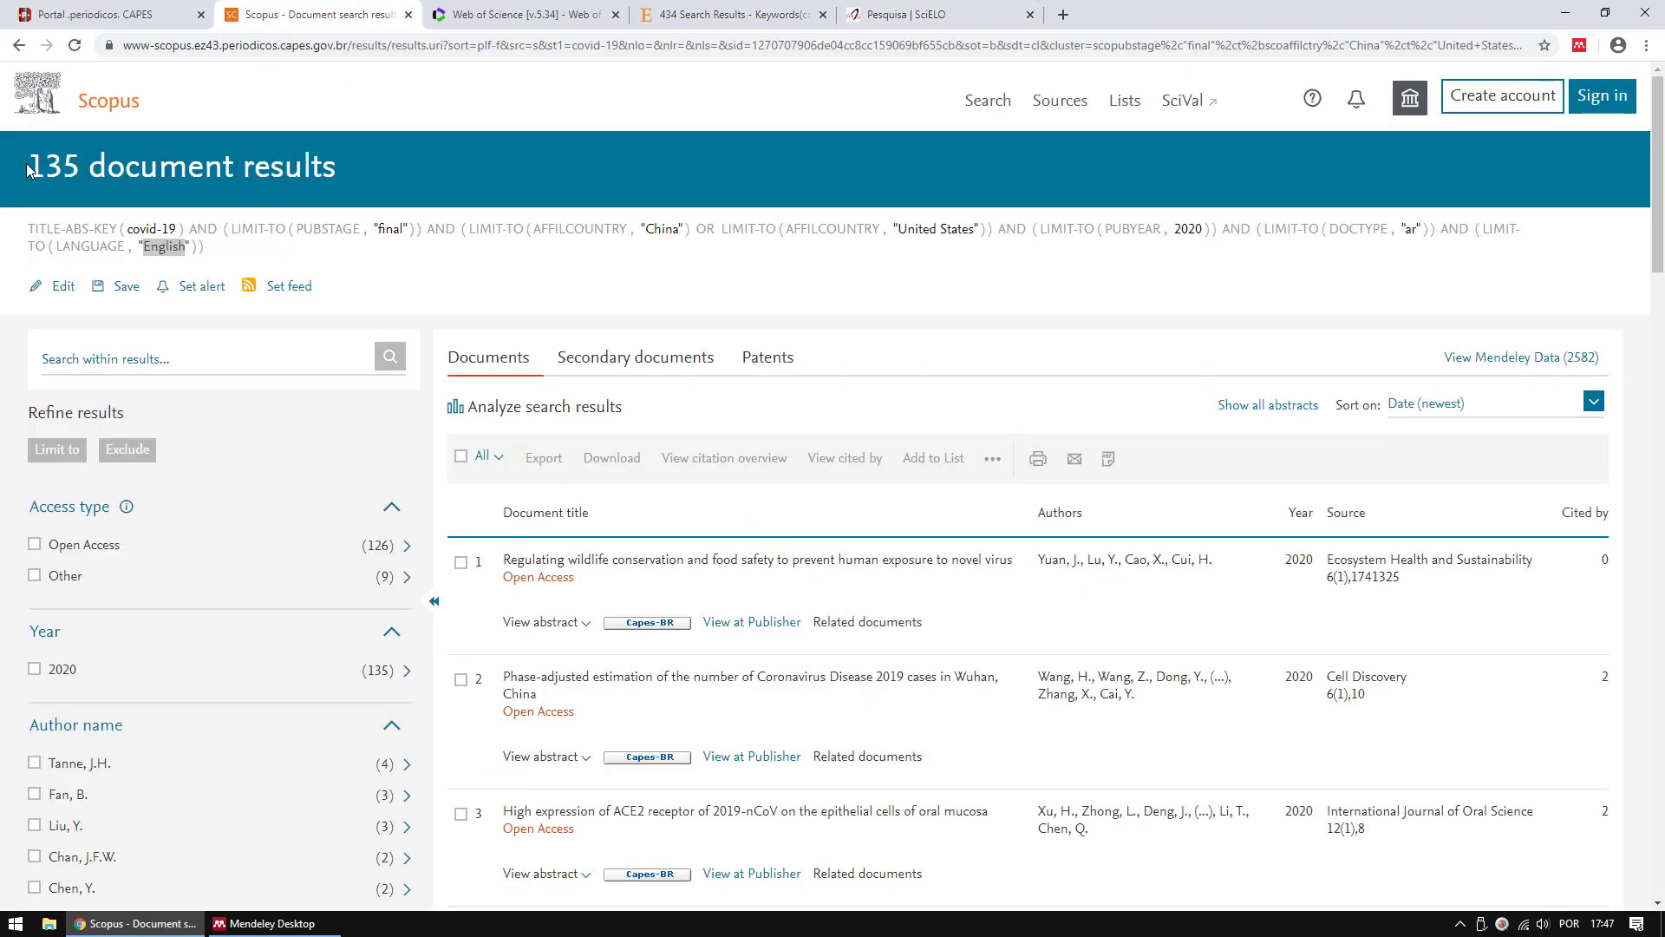
left_click(481, 14)
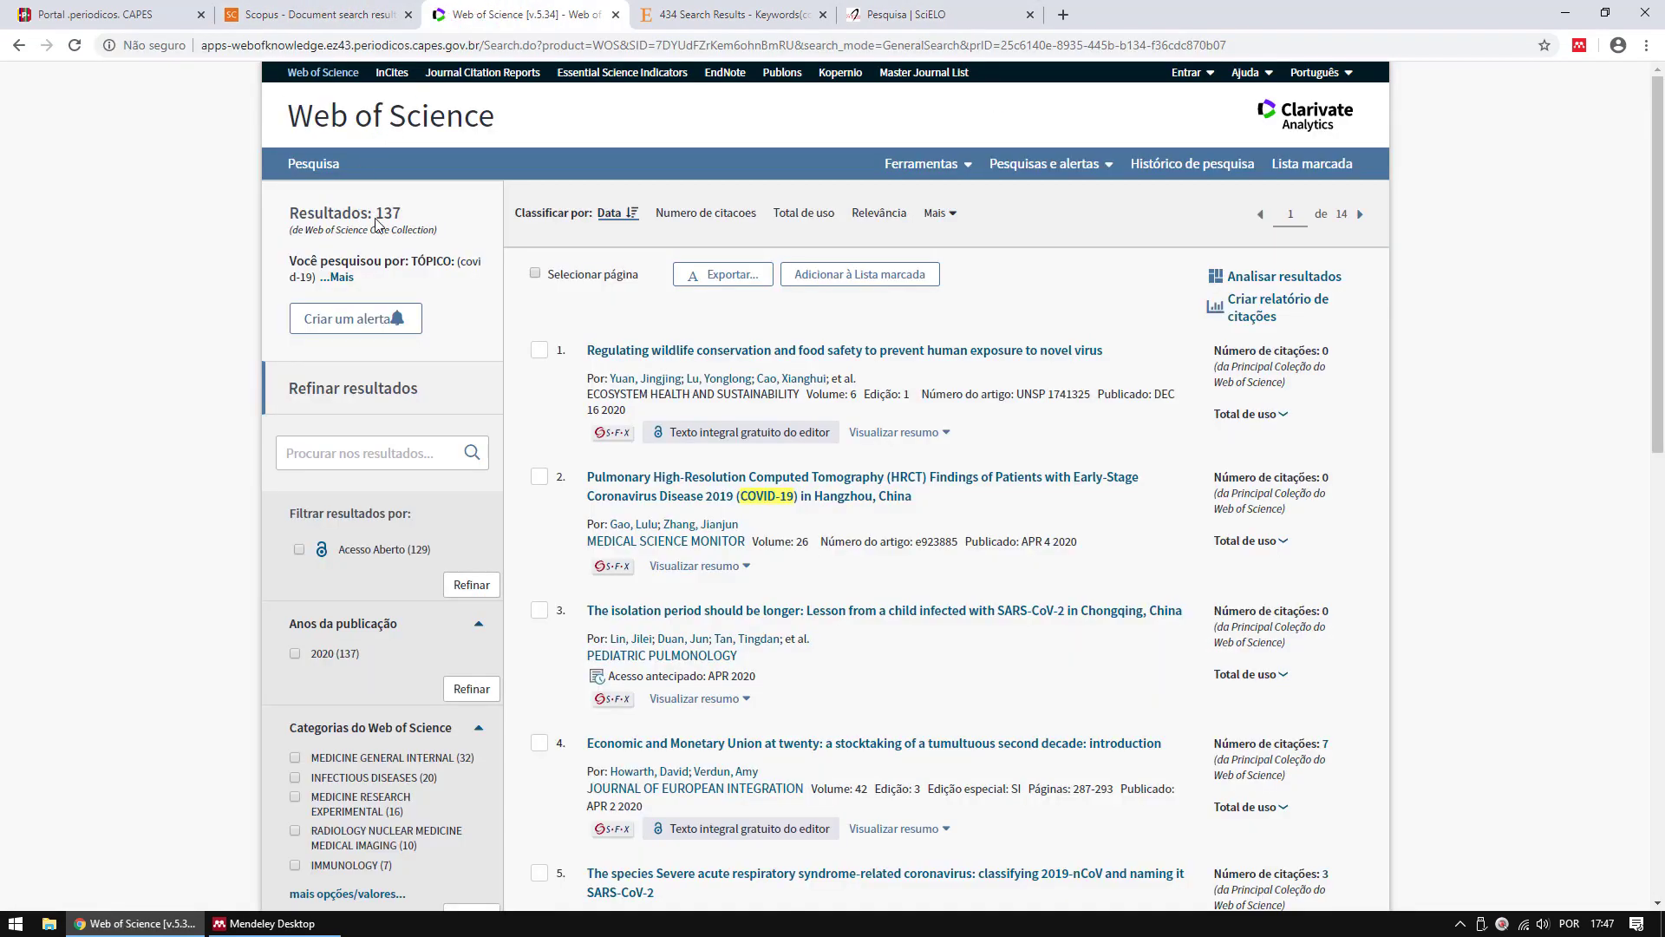
Return to the Scopus results and review the first page of documents down to its end.
left_click(333, 10)
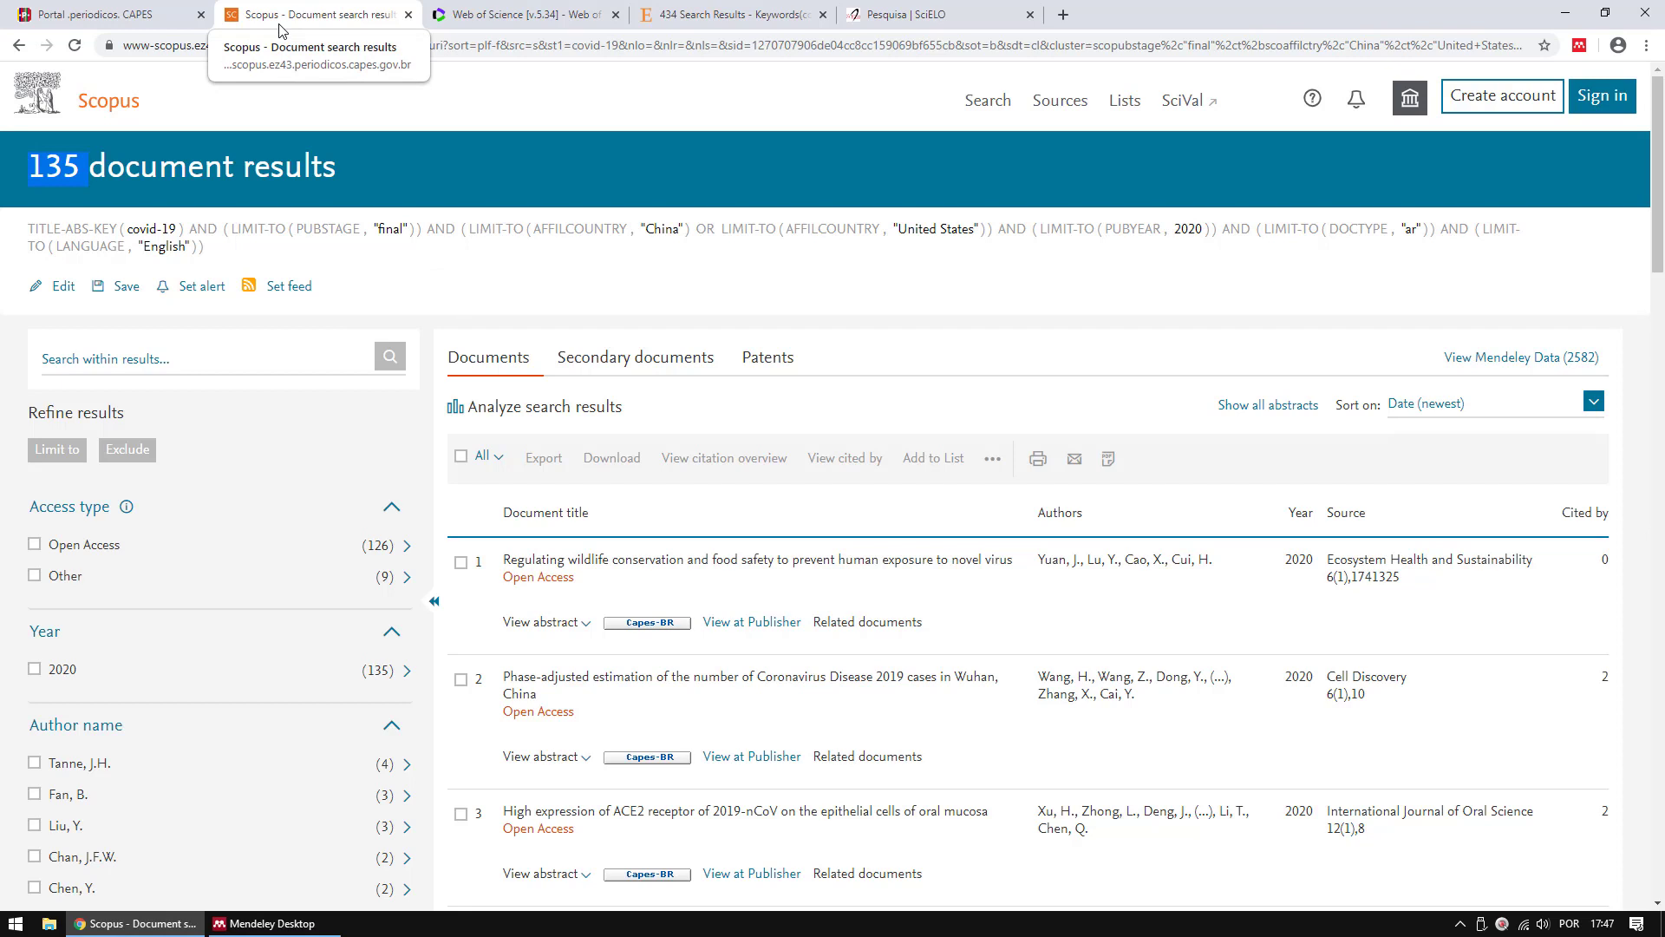
mouse_move(1648, 268)
left_mouse_down()
mouse_move(1647, 566)
mouse_move(1659, 243)
left_mouse_up()
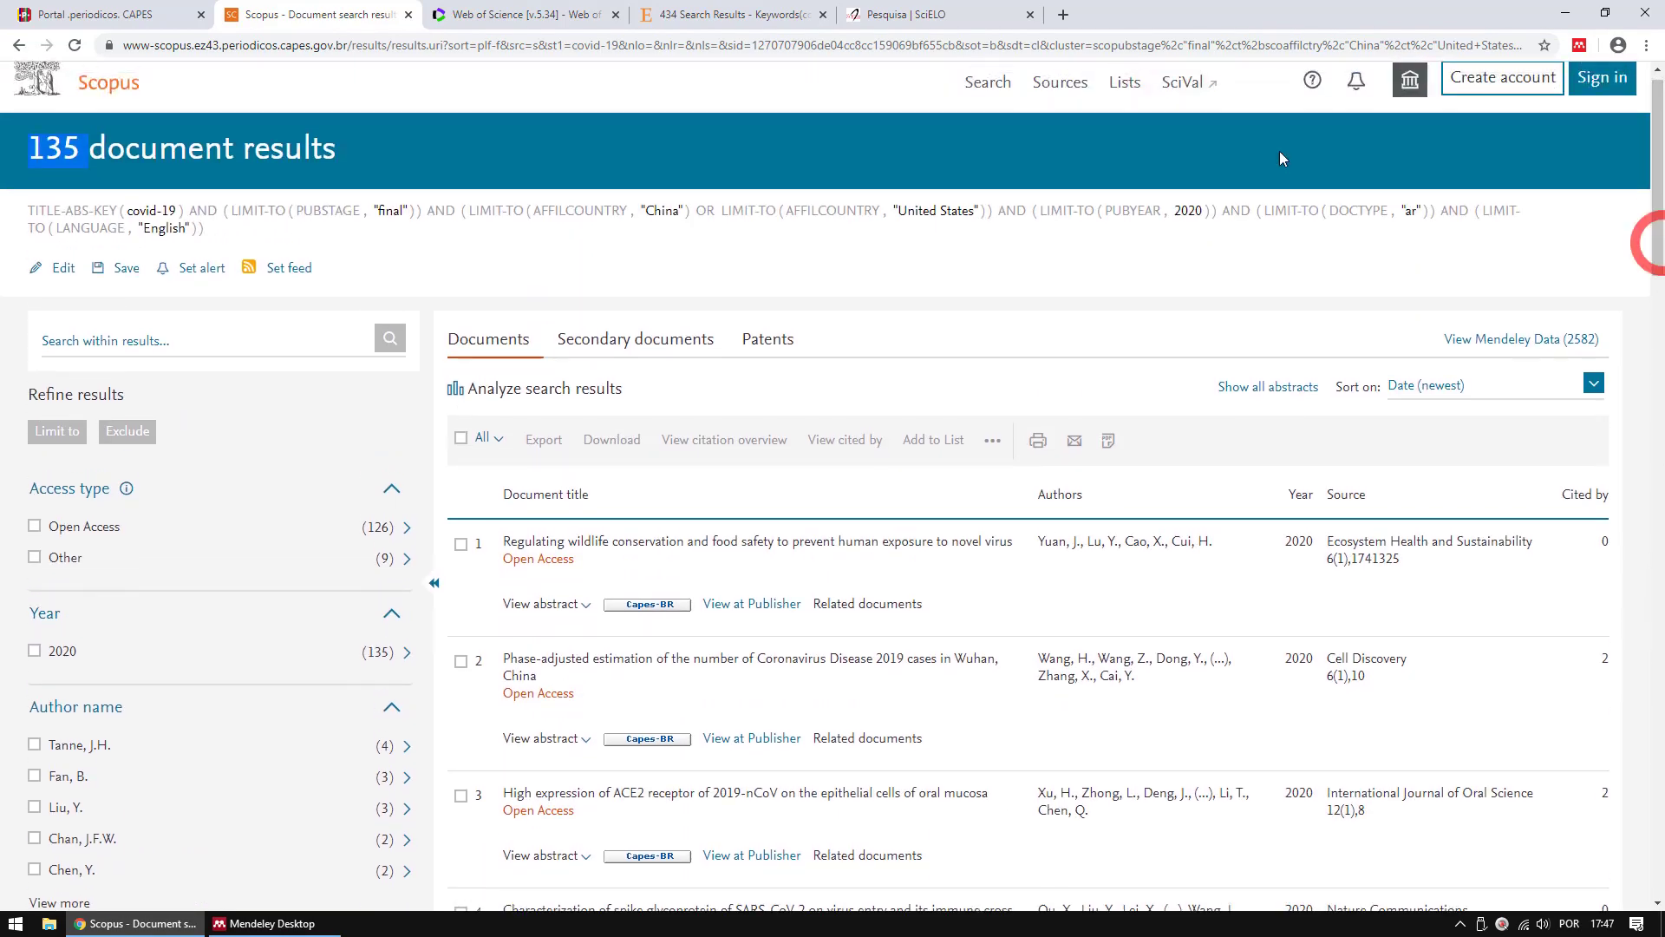
left_click(540, 143)
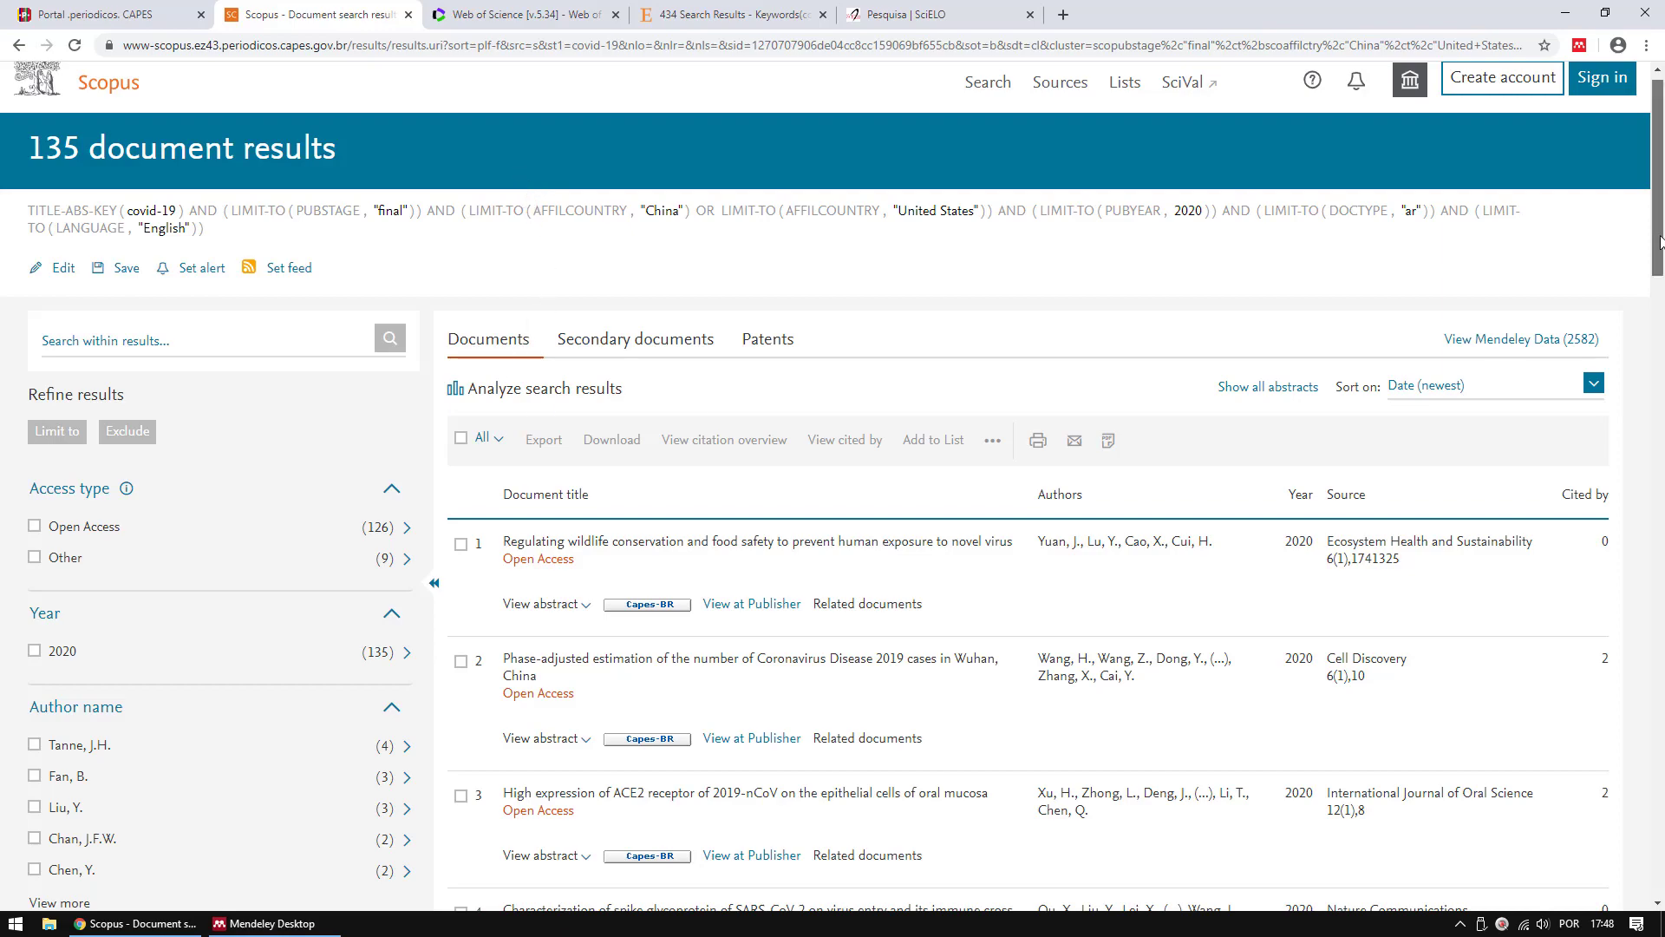
left_click_drag(1659, 244, 1629, 783)
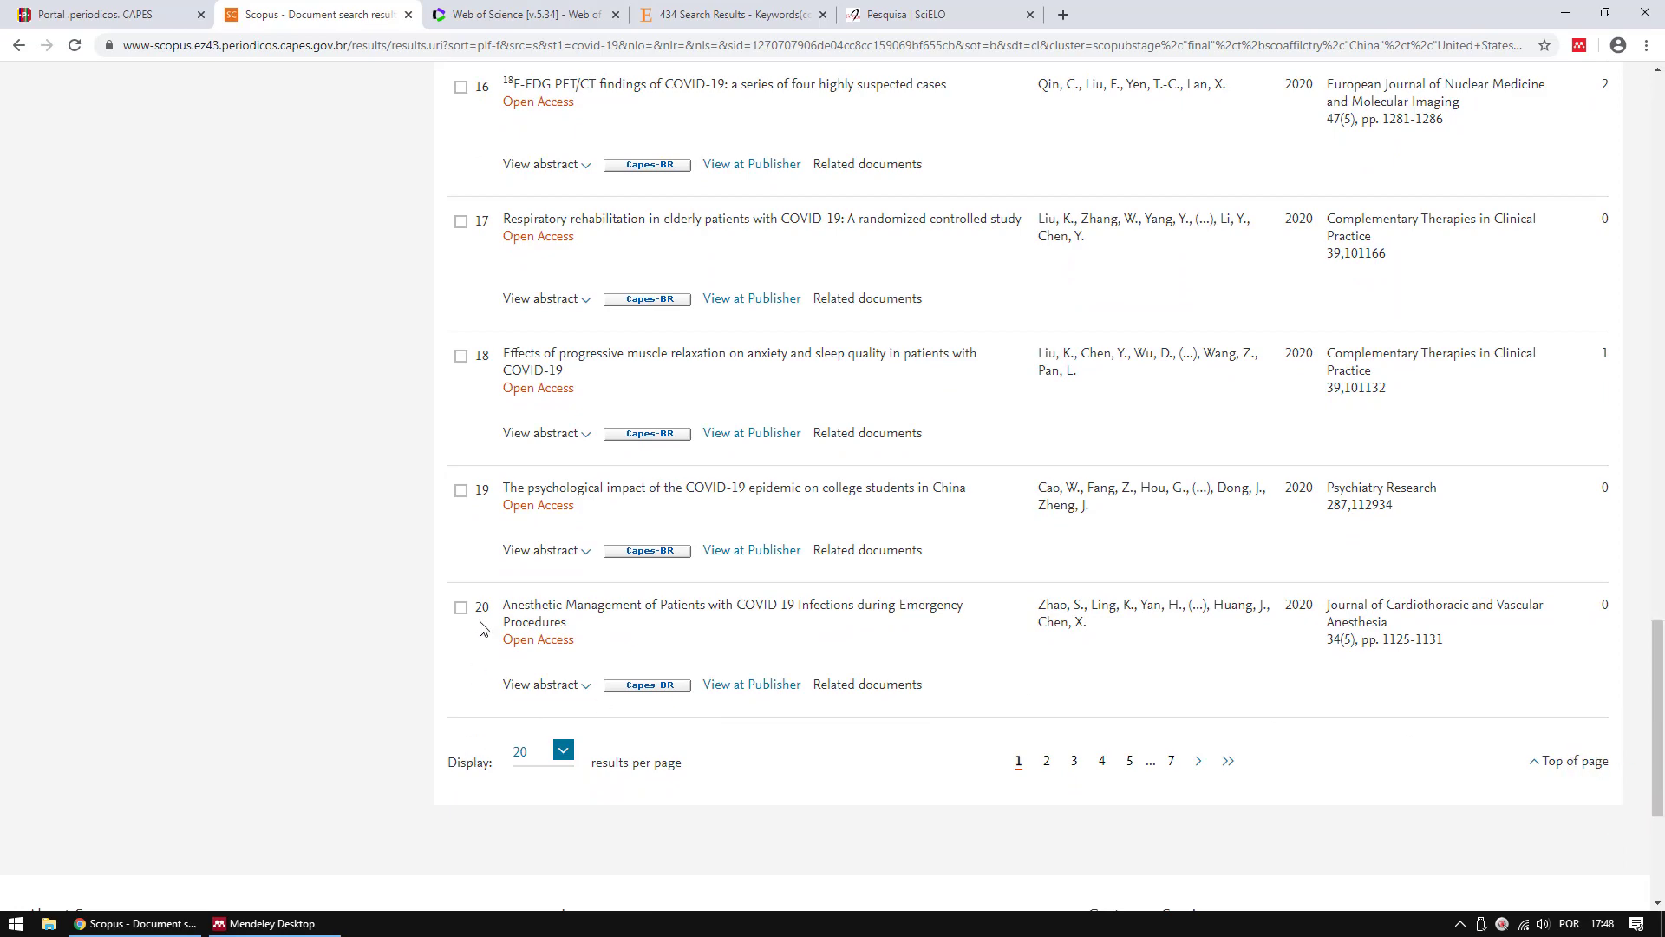
left_click(1661, 568)
left_click_drag(1664, 569, 1653, 174)
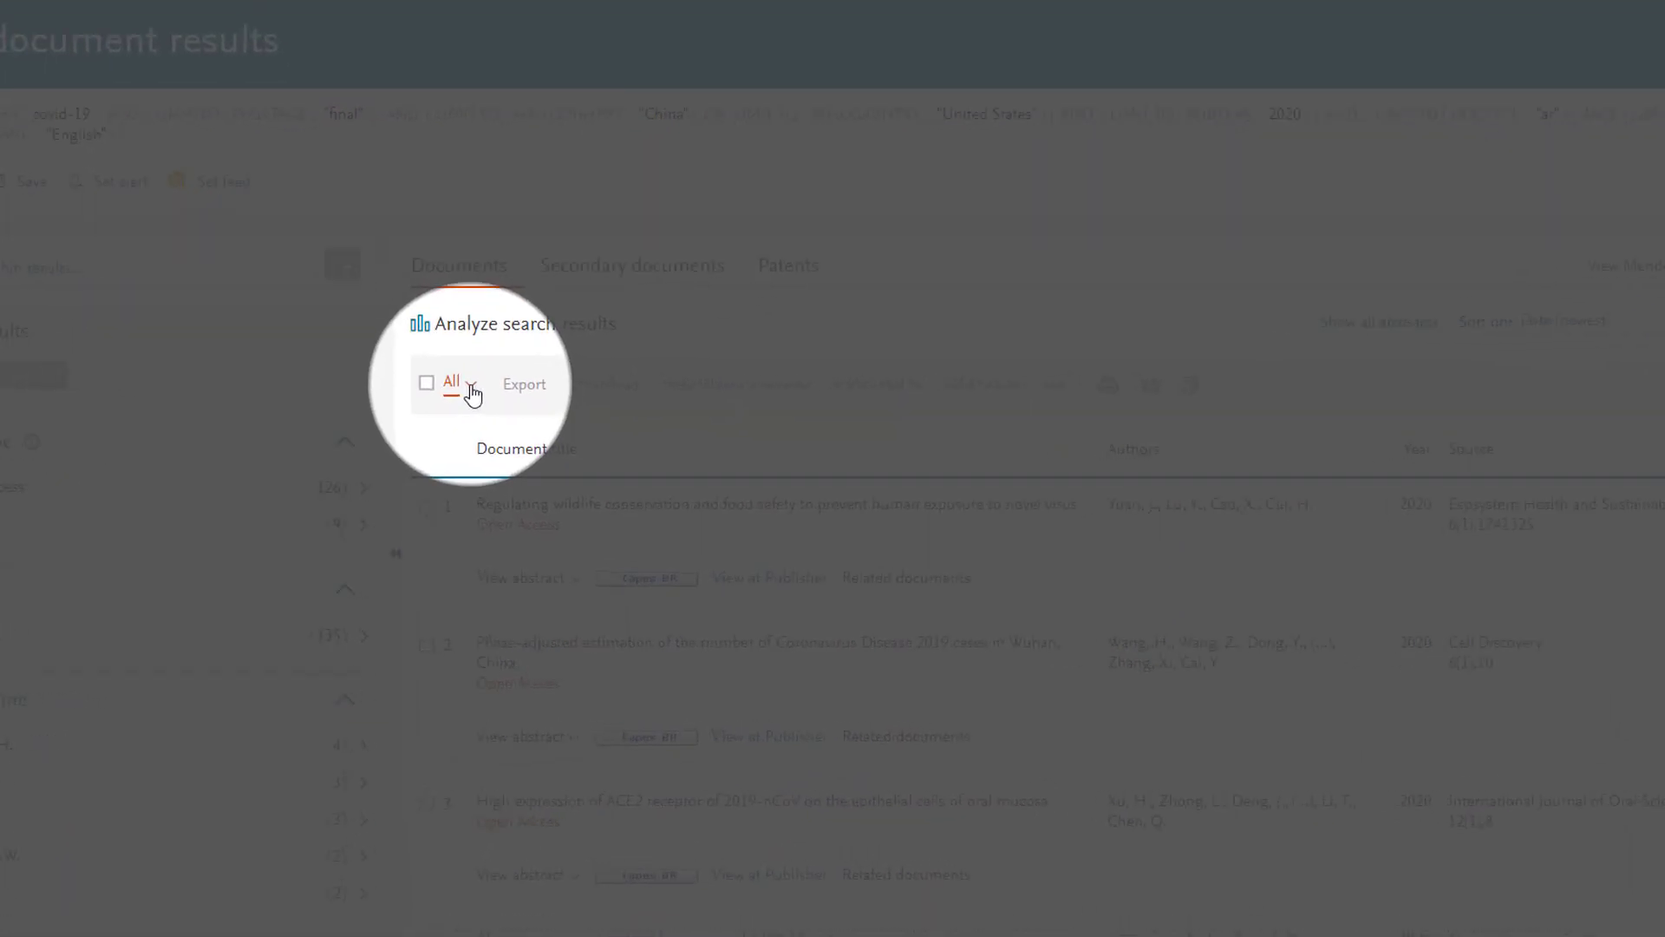
Select all documents on the current Scopus results page and open their export settings.
left_click(499, 427)
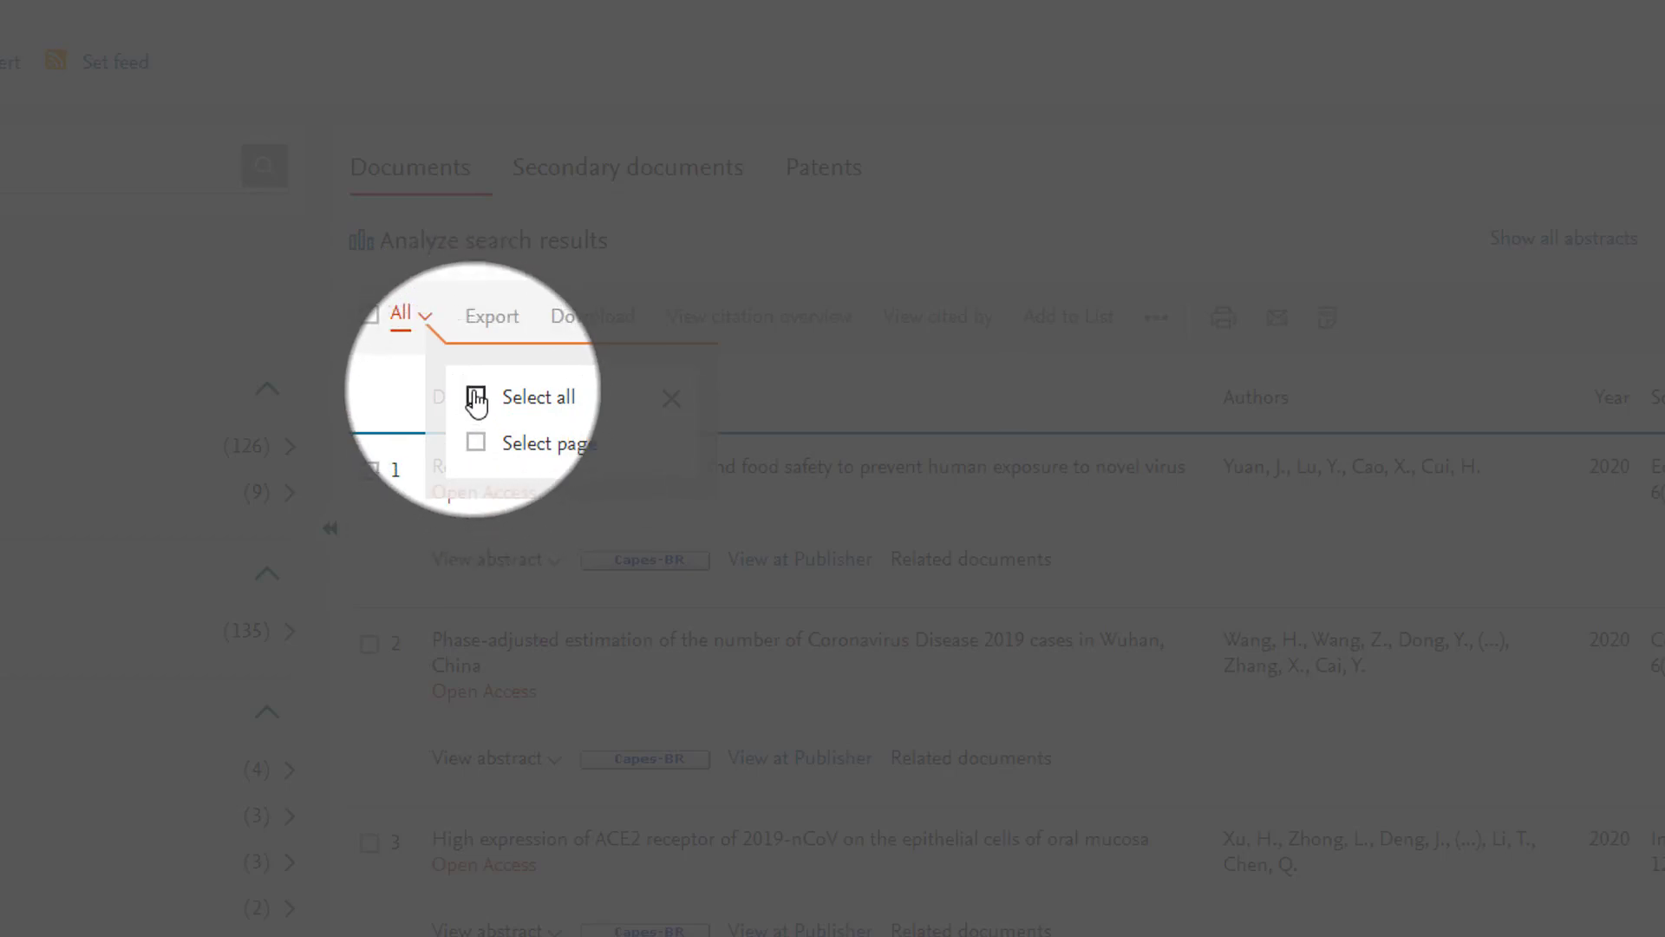
left_click(477, 447)
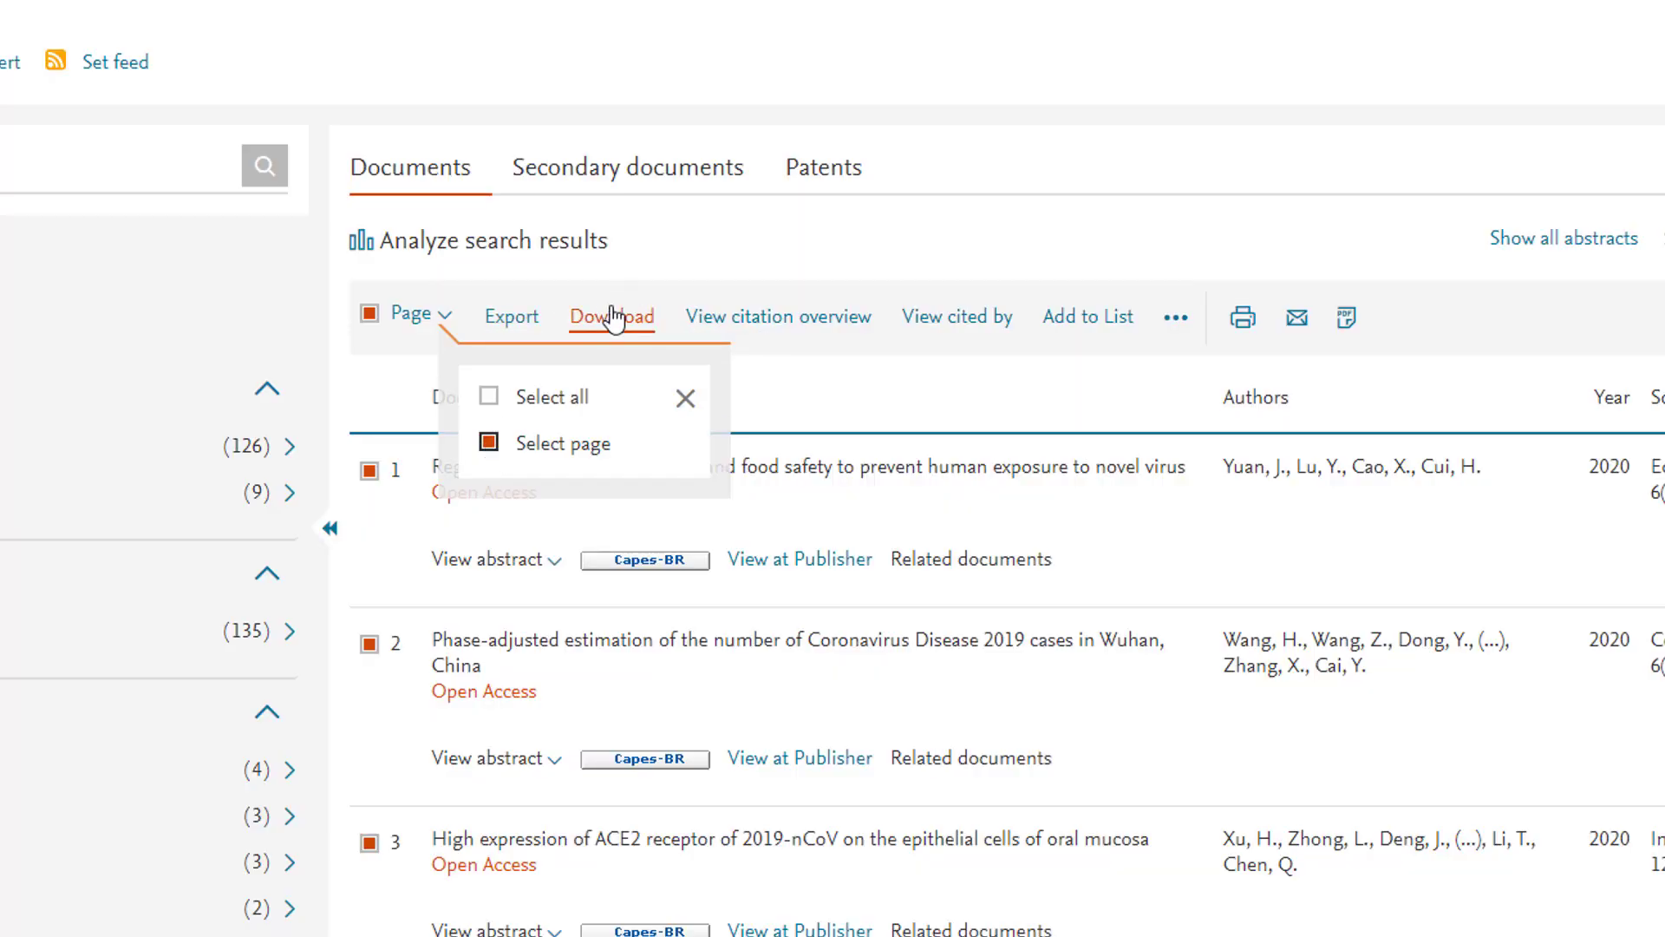
left_click(512, 318)
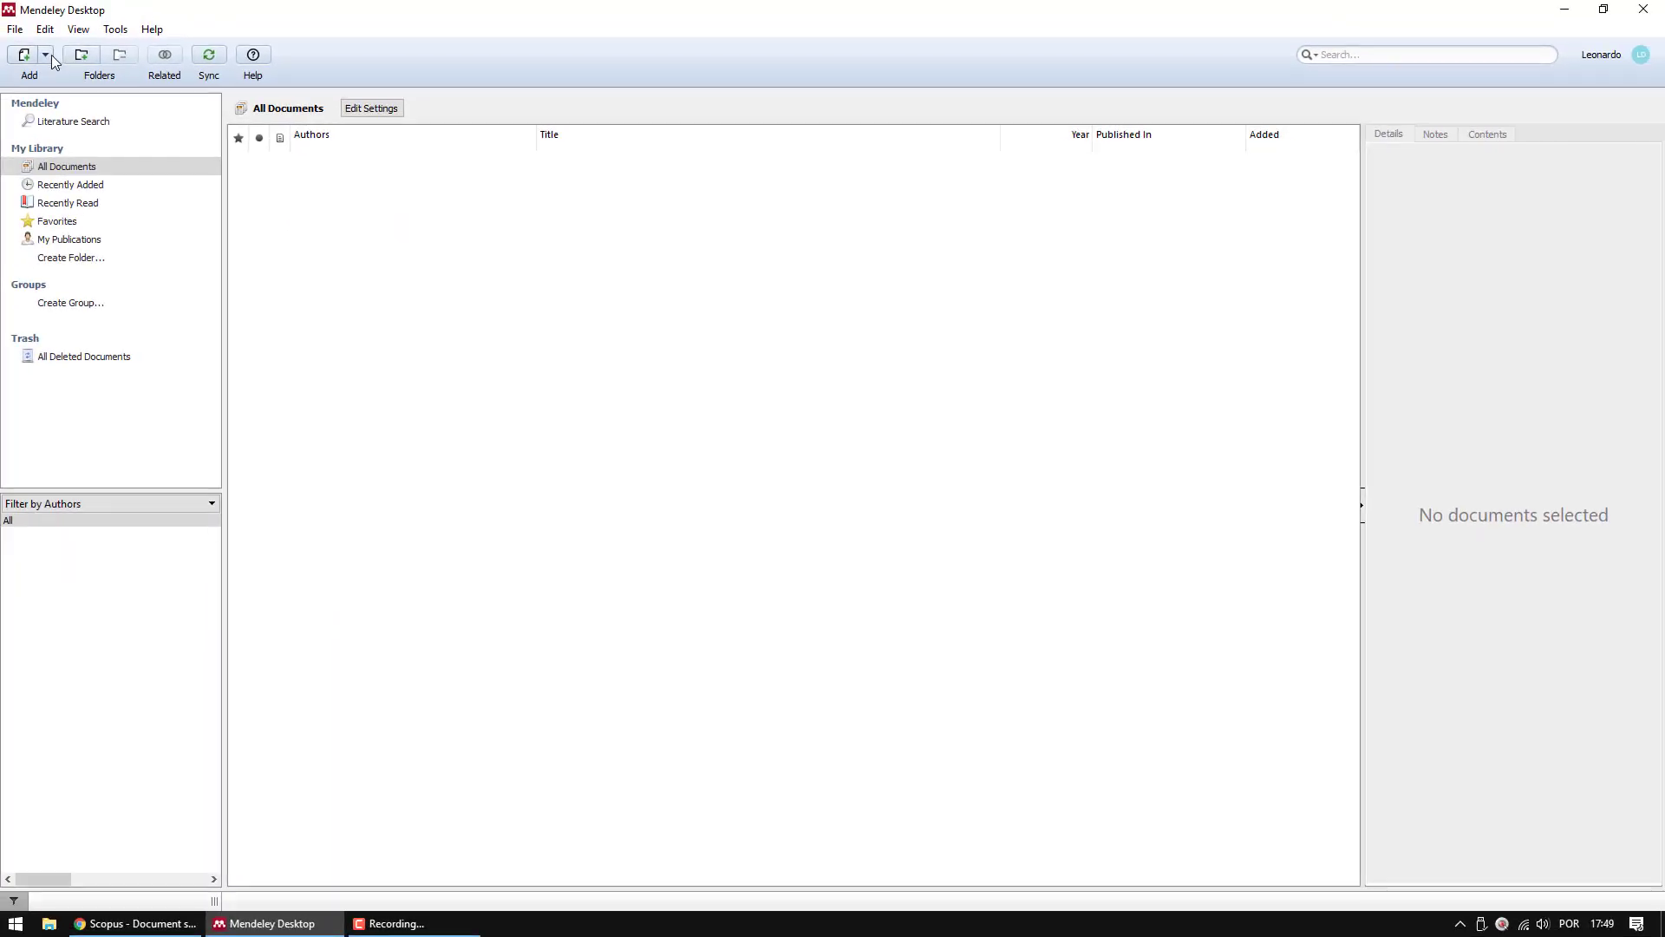
In Mendeley, check which file formats can be added to the library, closing the Add Files dialog without importing.
left_click(46, 55)
left_click(47, 75)
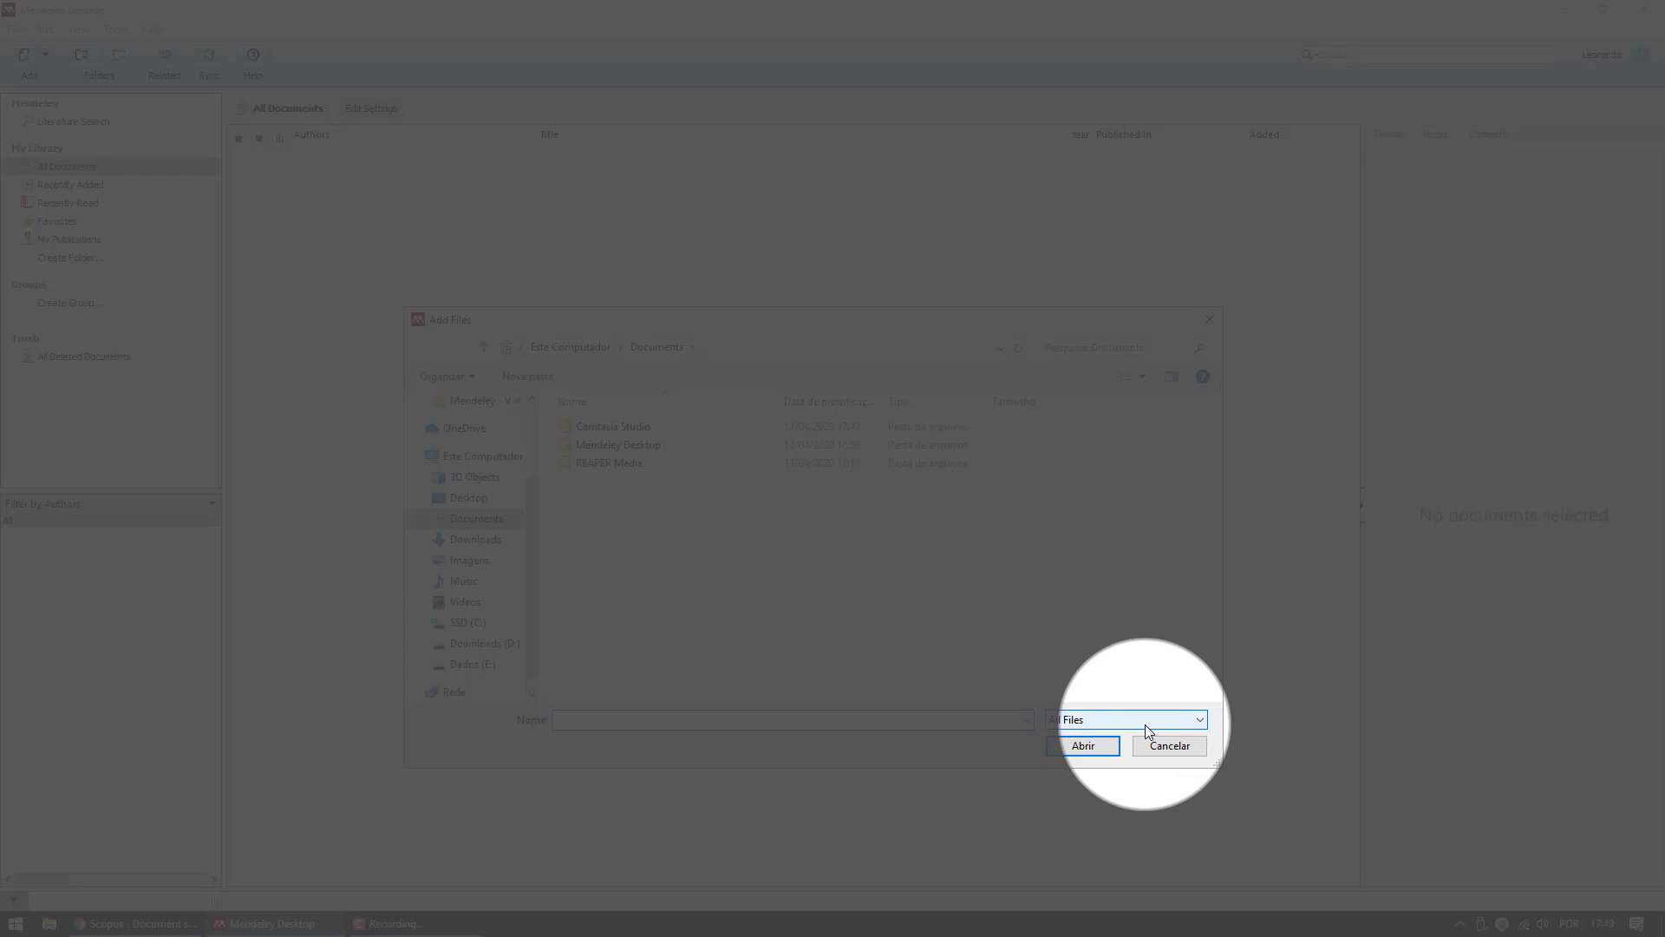
left_click(1145, 725)
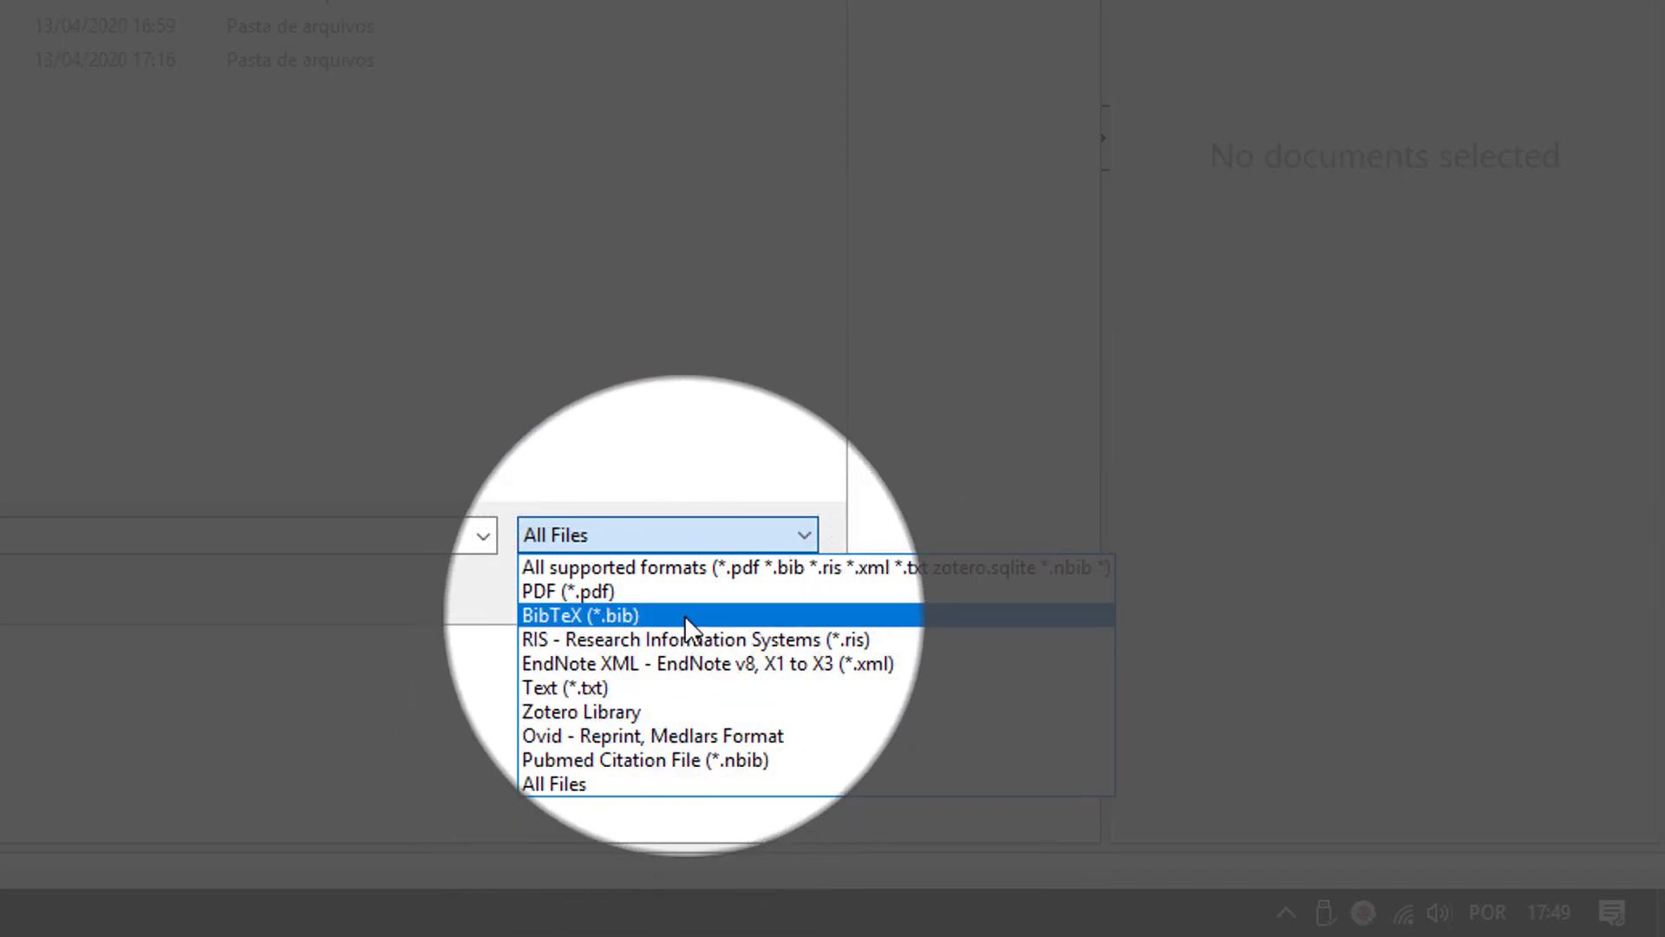
left_click(373, 405)
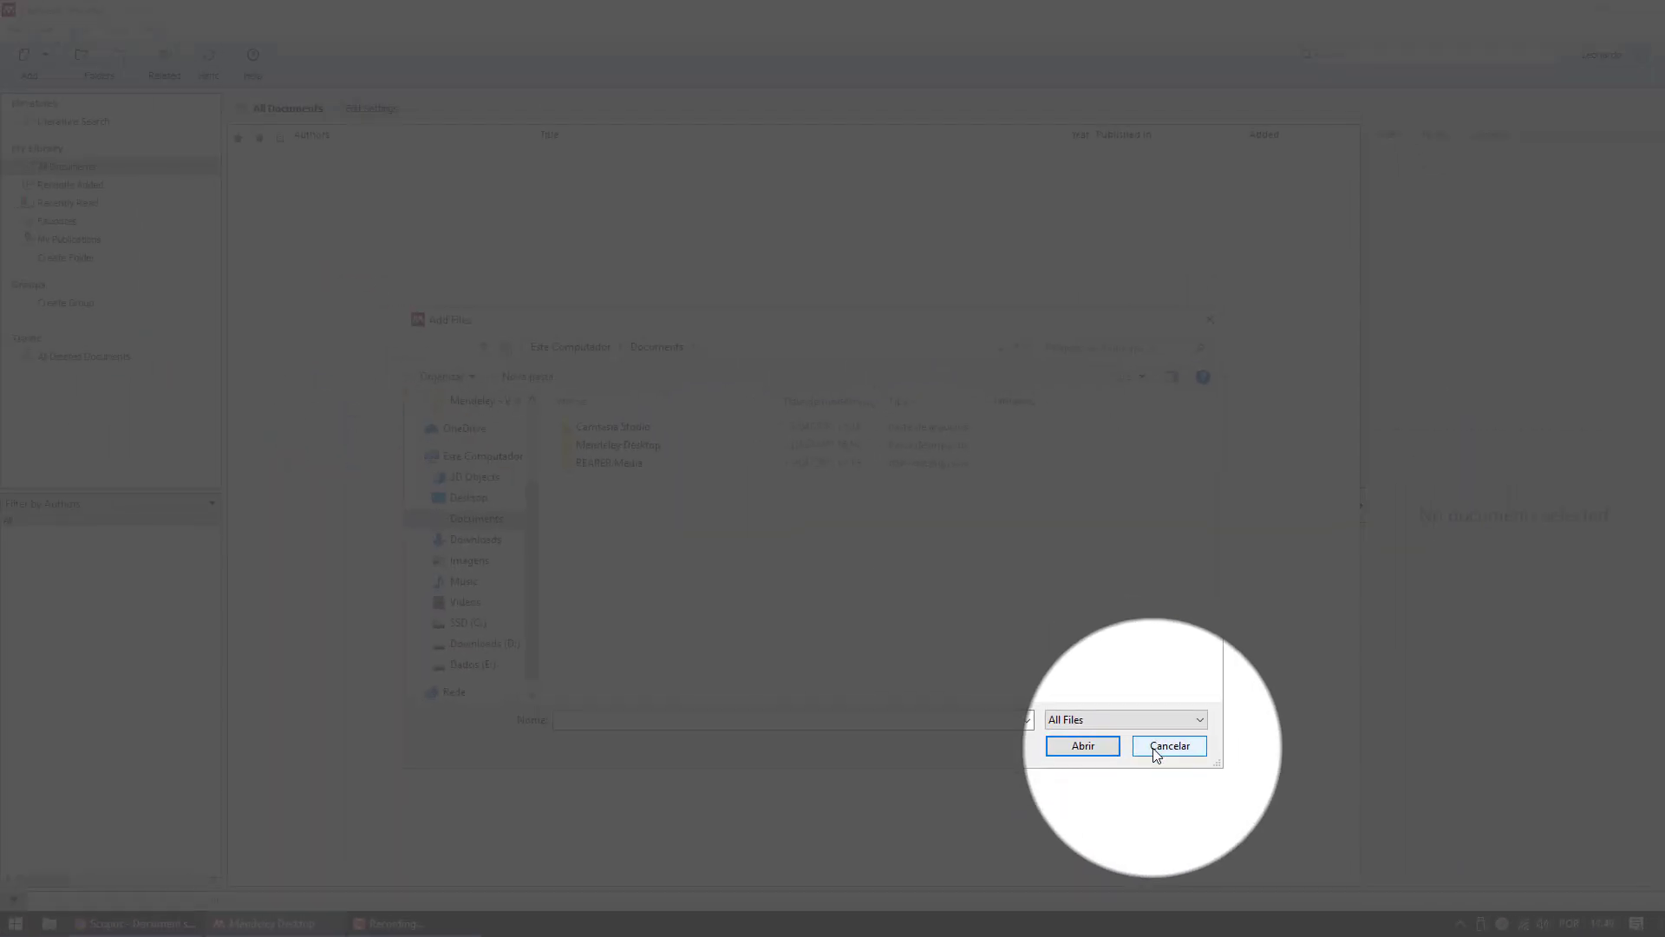
left_click(1157, 749)
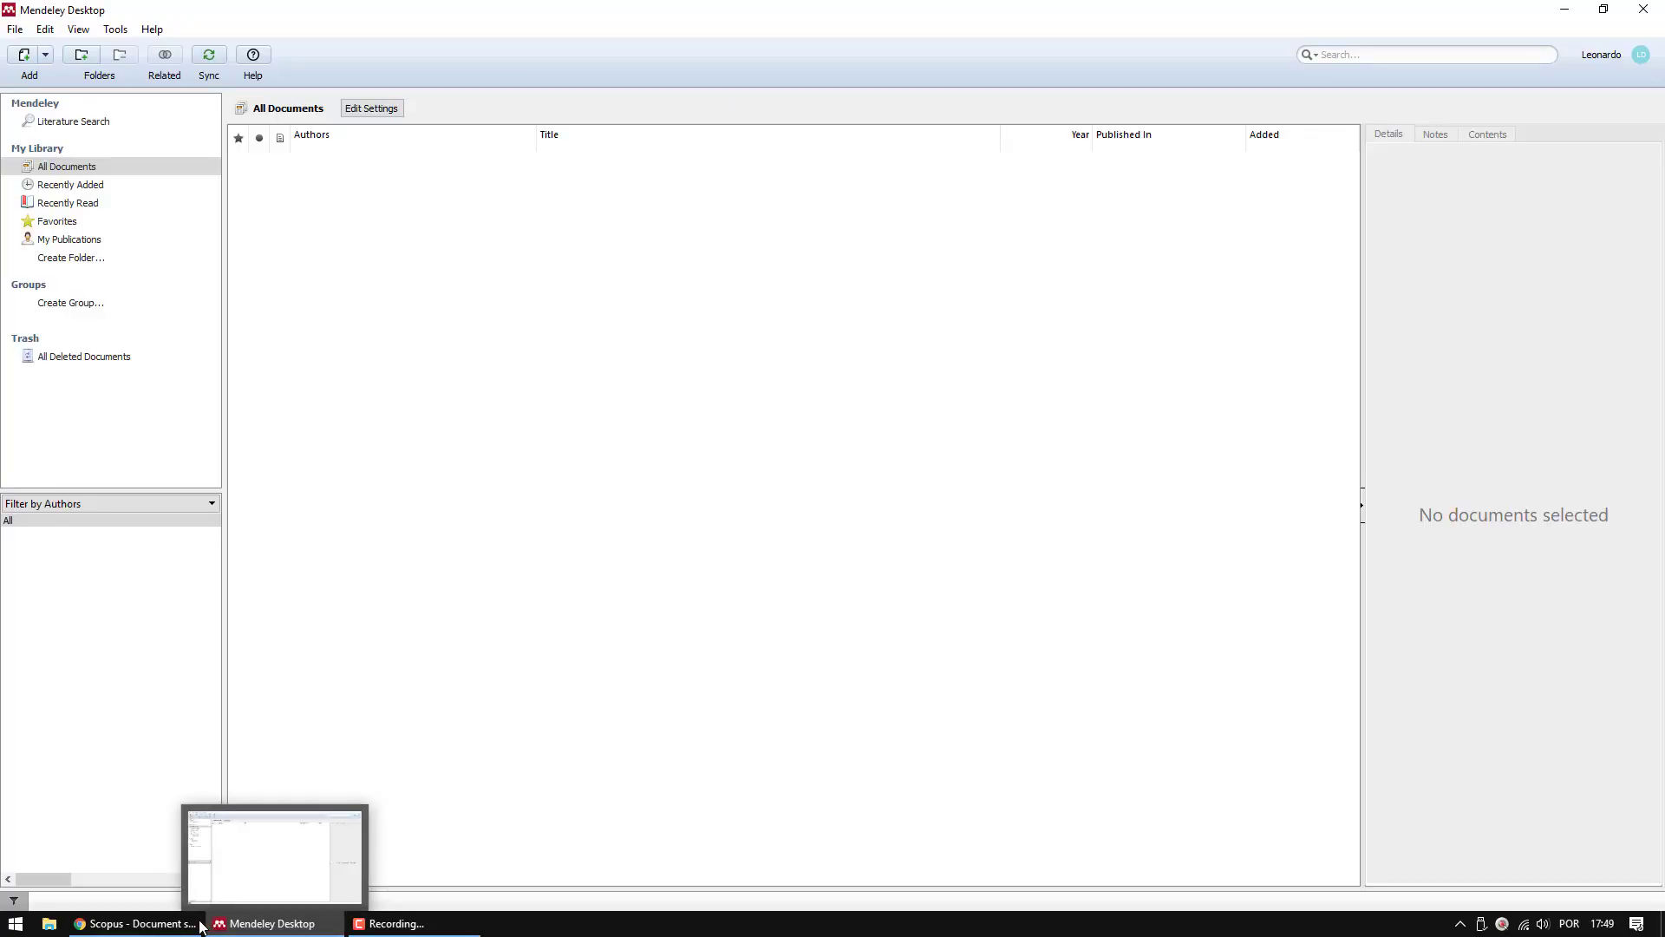
Back in Chrome, set the Scopus export to RIS Format, including Citation information and Abstract & keywords.
mouse_move(162, 926)
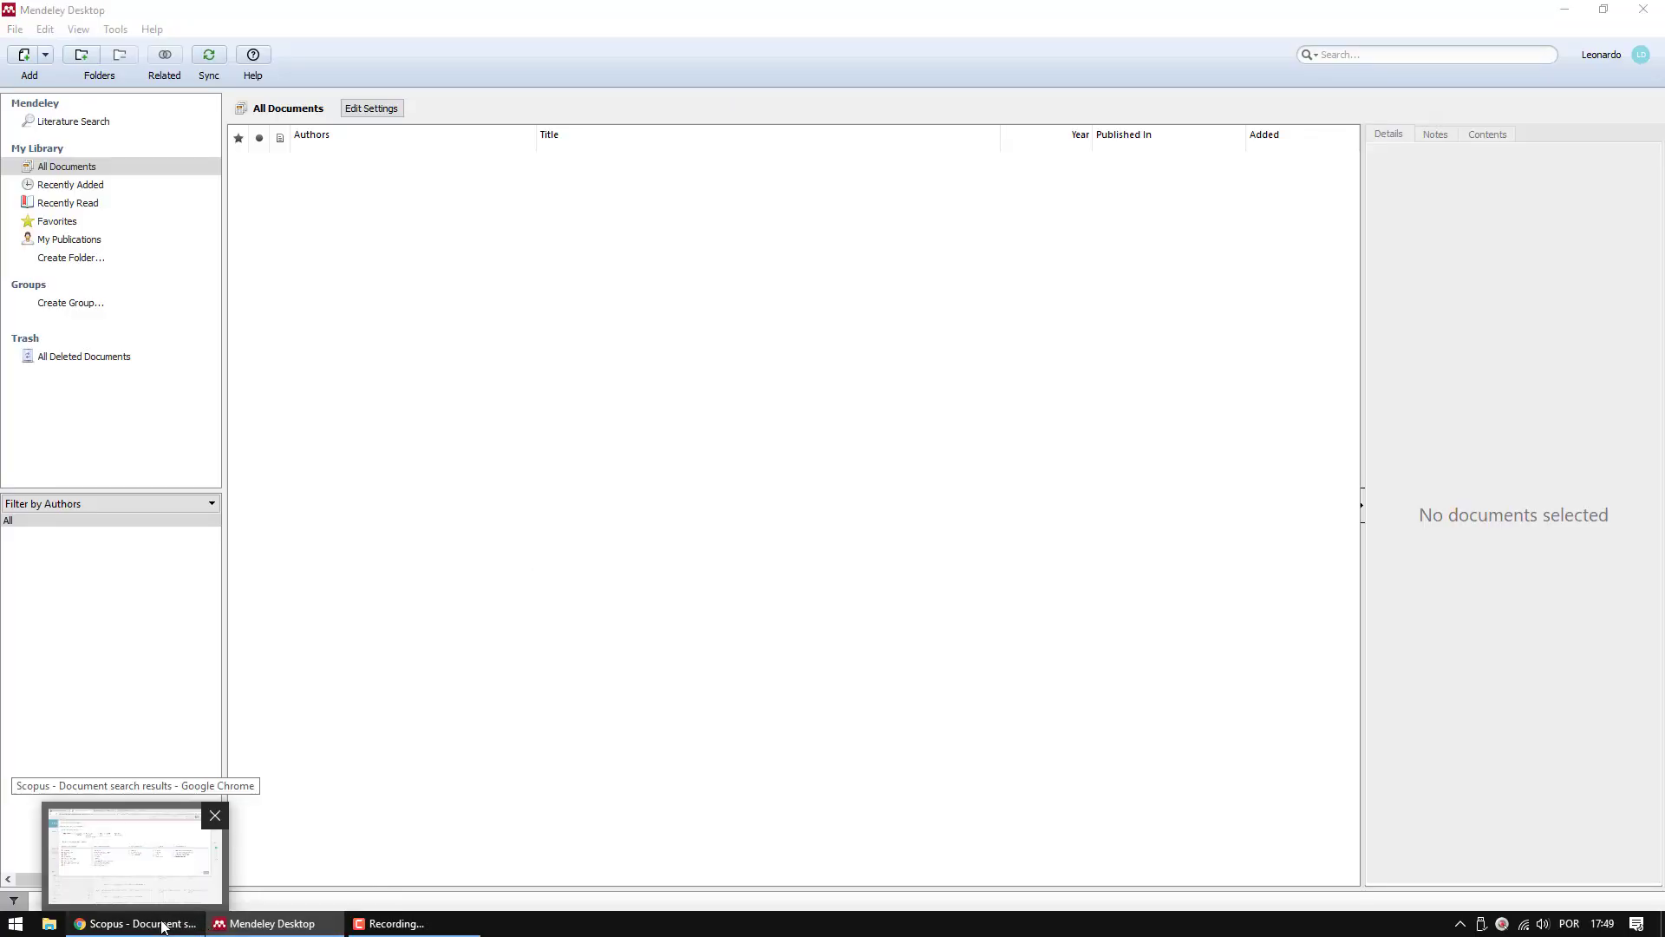
left_click(162, 926)
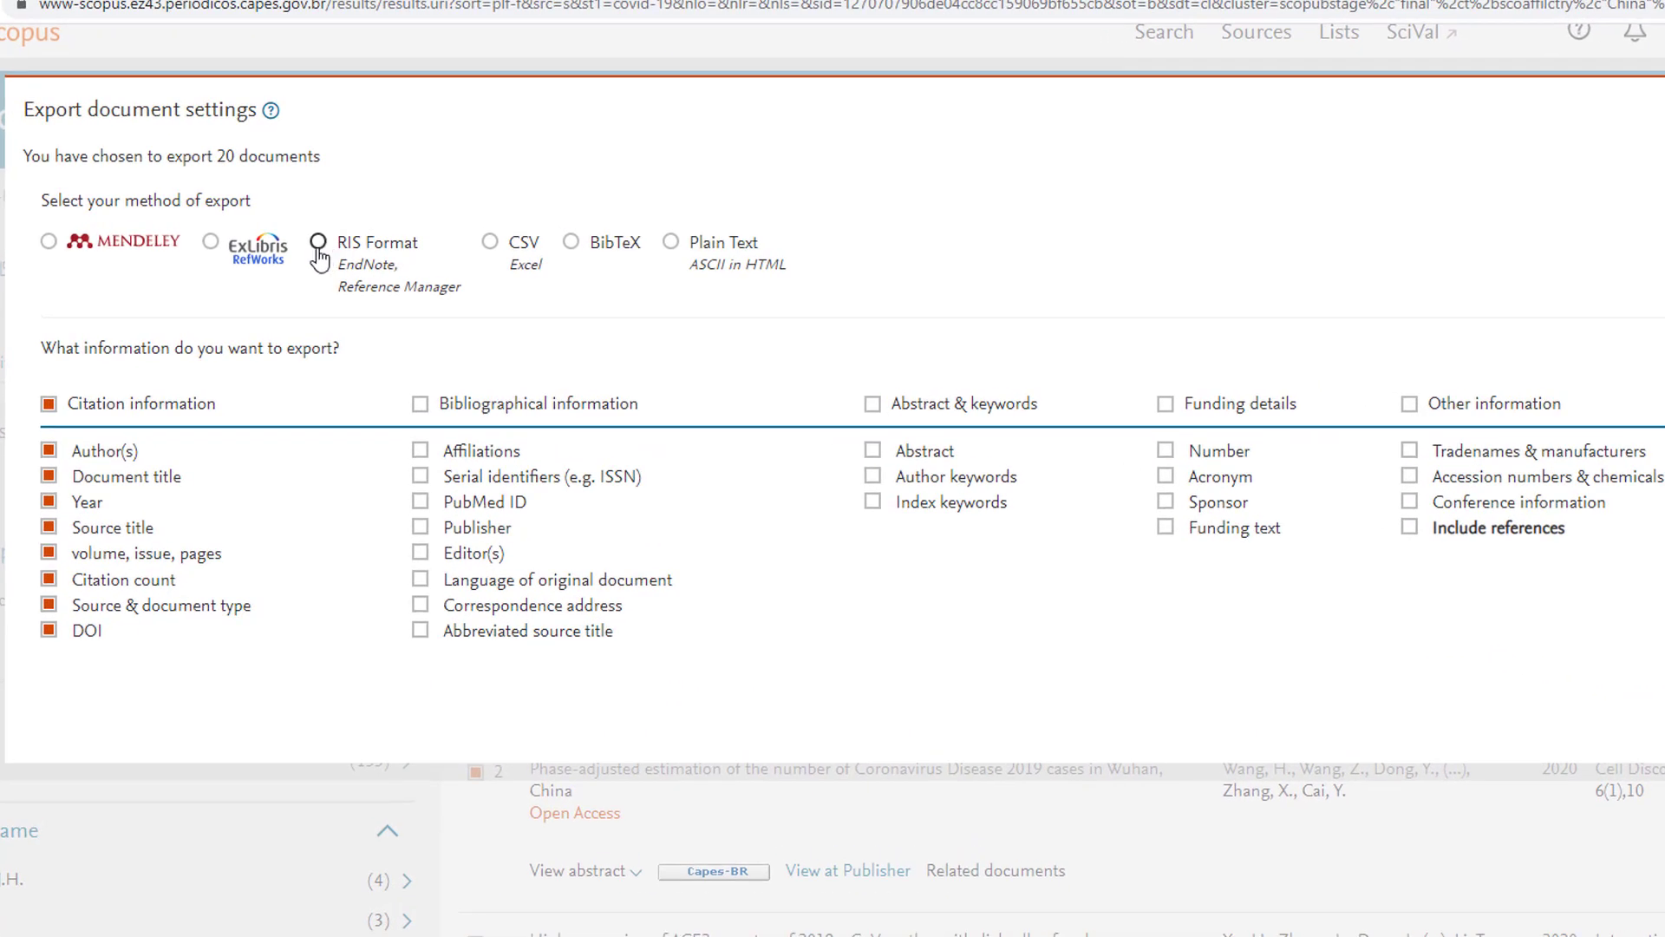
left_click(319, 242)
left_click(50, 406)
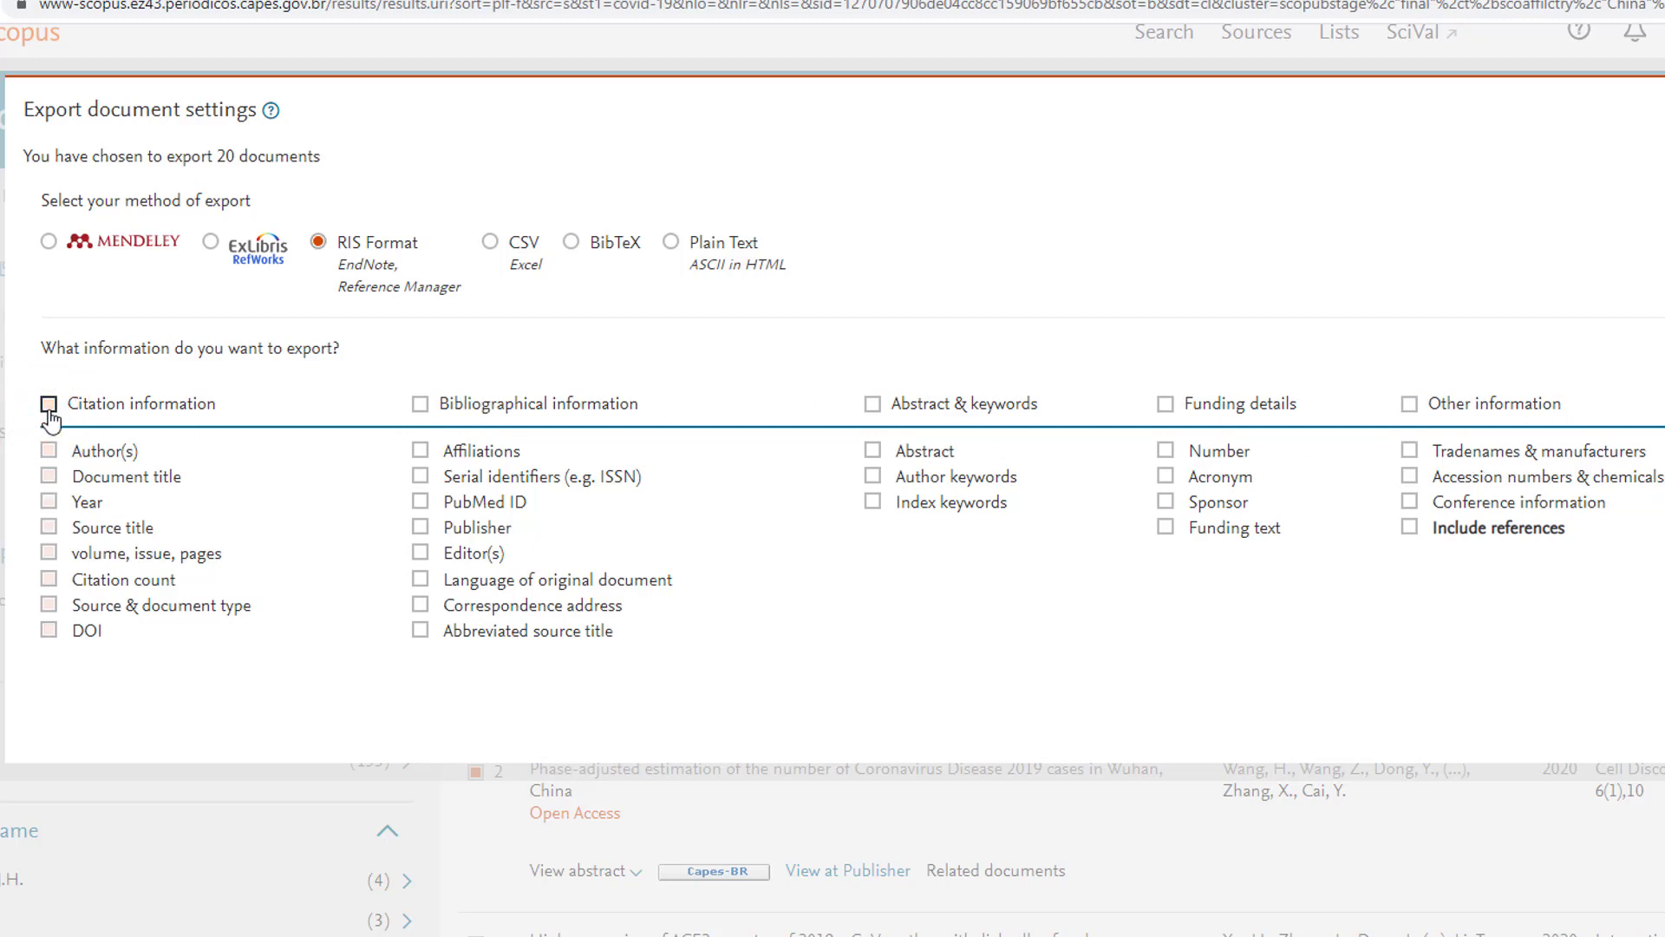
left_click(49, 406)
left_click(874, 406)
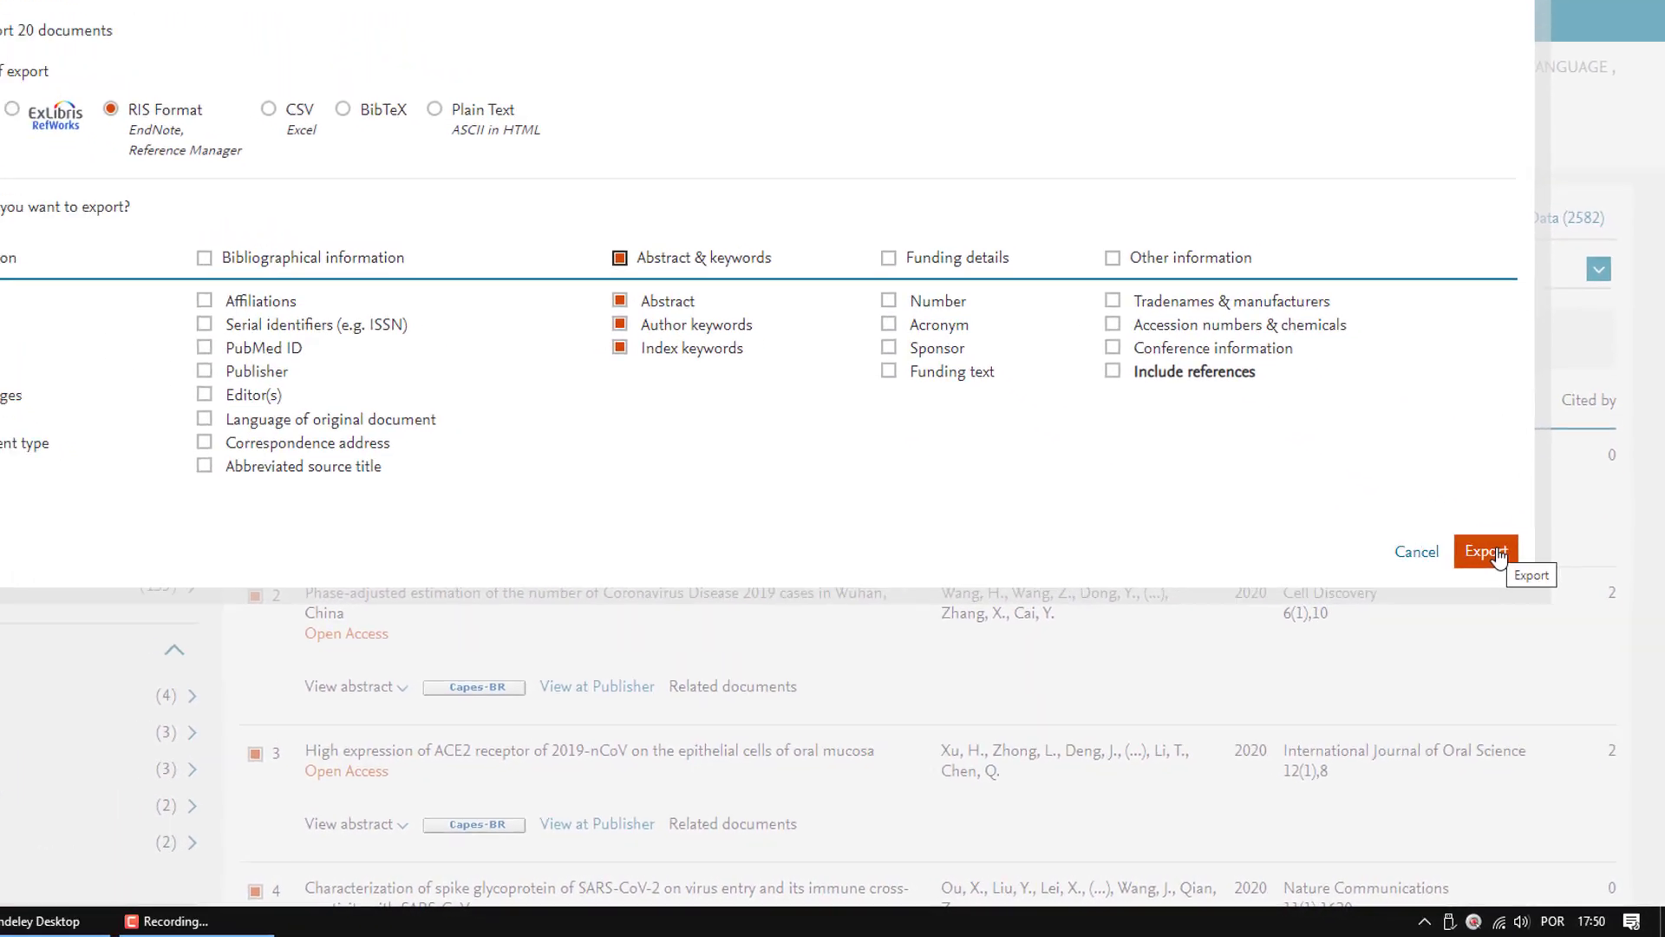
Export the selected Scopus documents as an RIS file and move the scopus file into the desktop's "Arquivos para o ..." folder.
left_click(1488, 552)
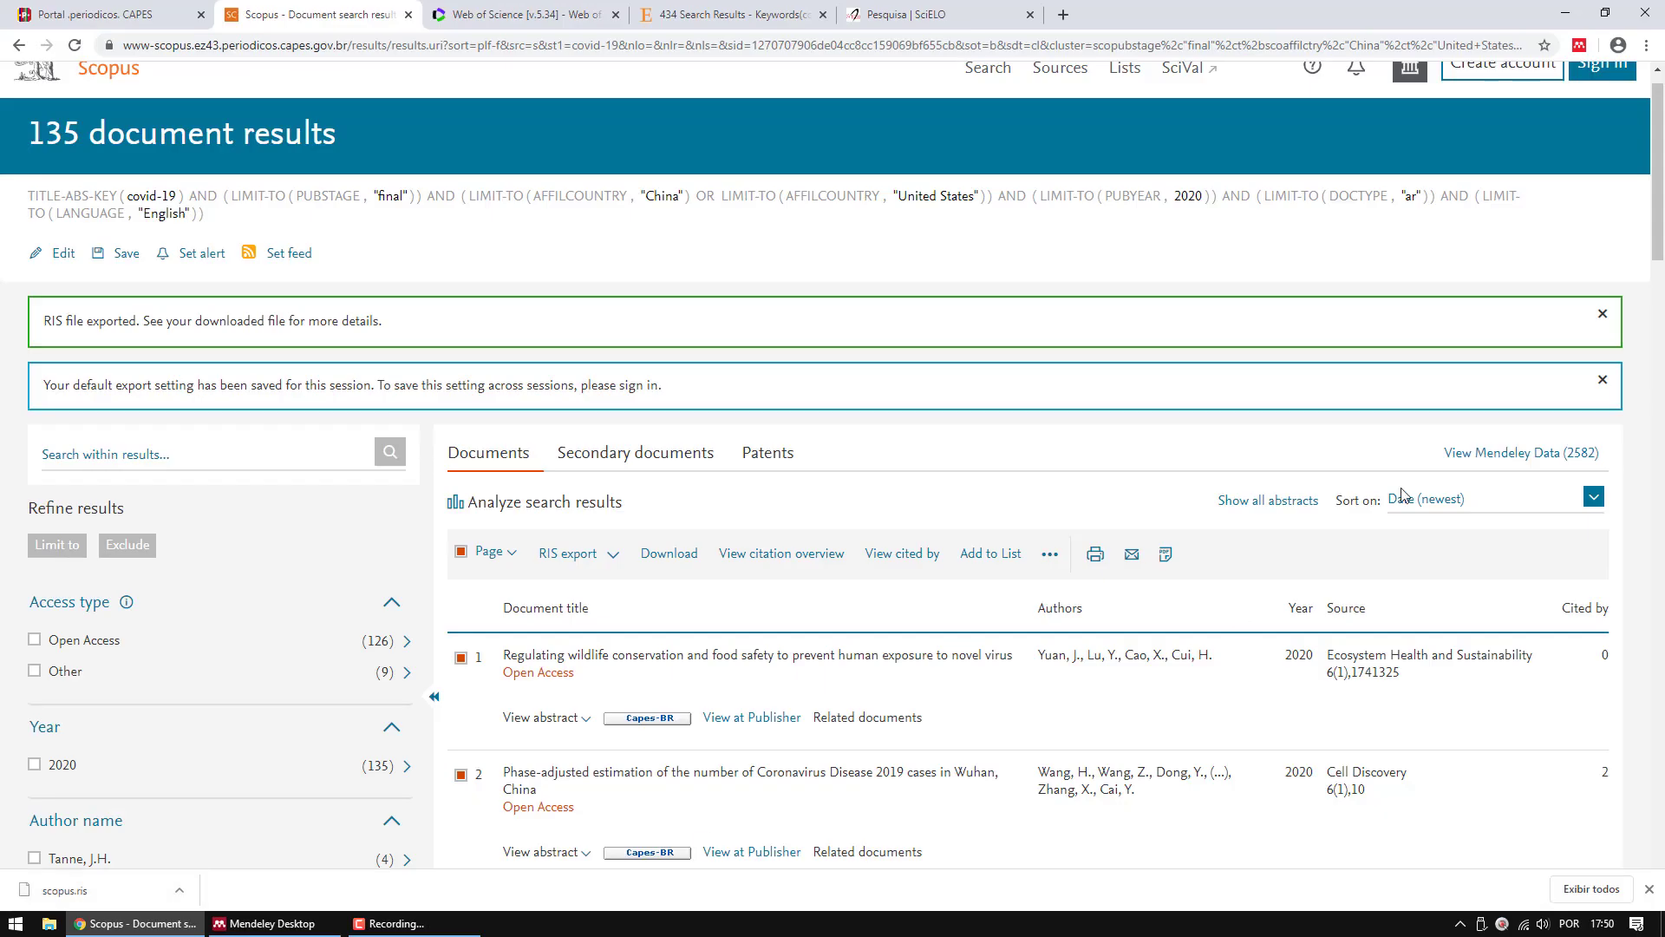
left_click(1566, 18)
left_click(1567, 10)
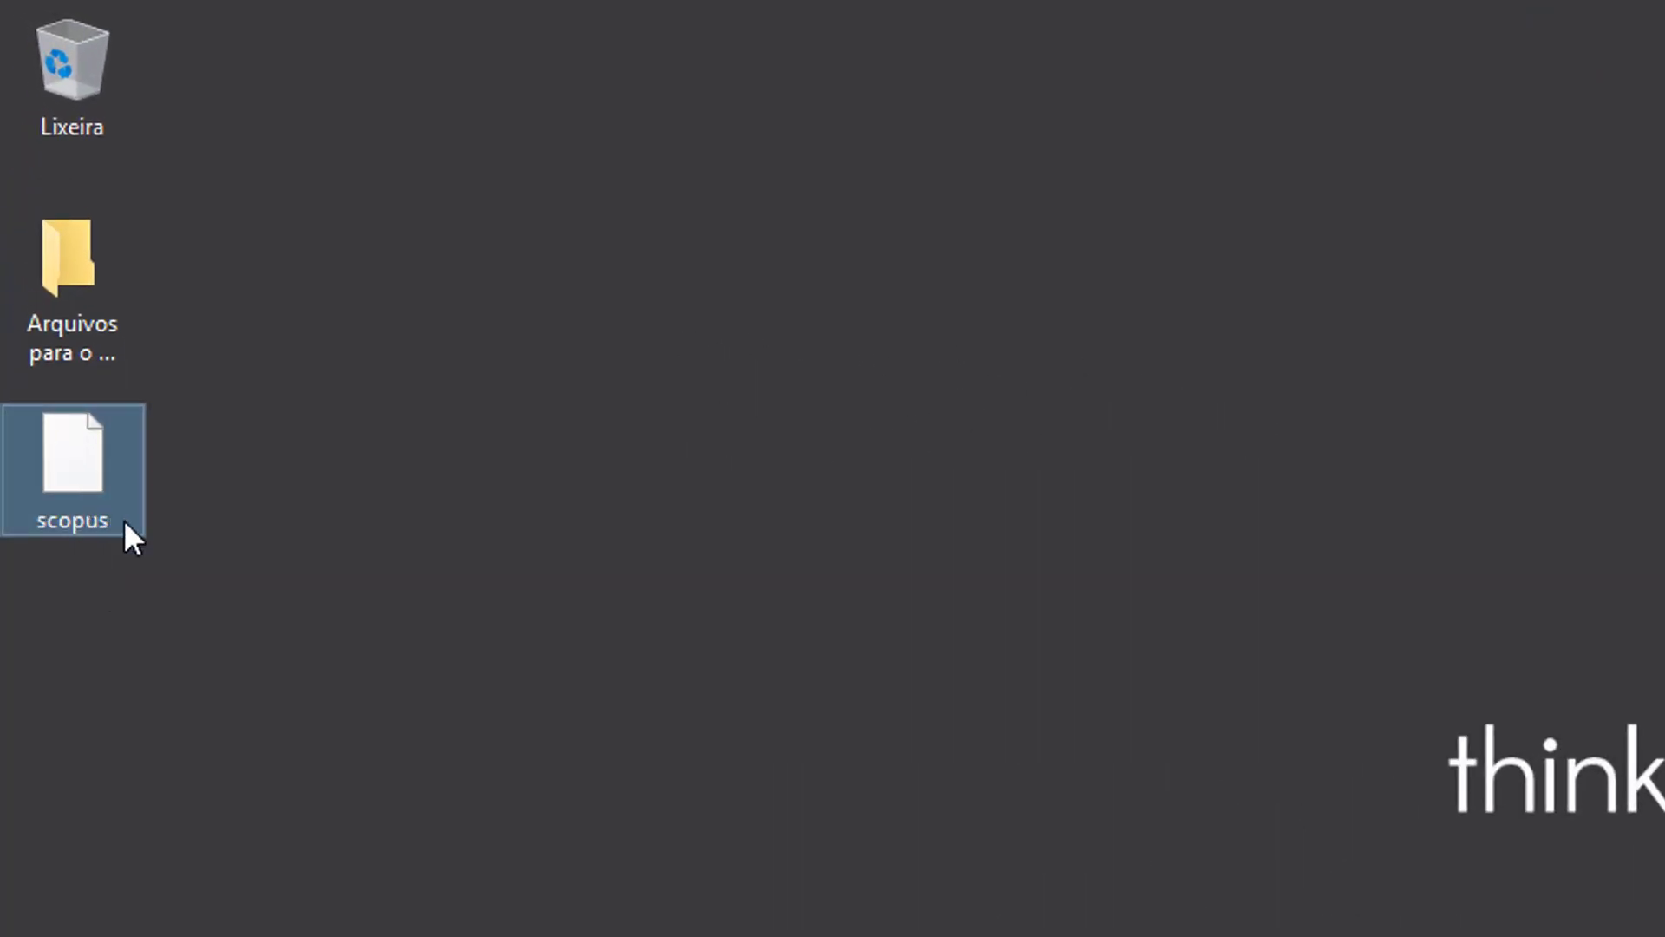
left_click_drag(68, 488, 70, 295)
Switch back to Chrome and select all records on the current Web of Science results page.
left_click(135, 924)
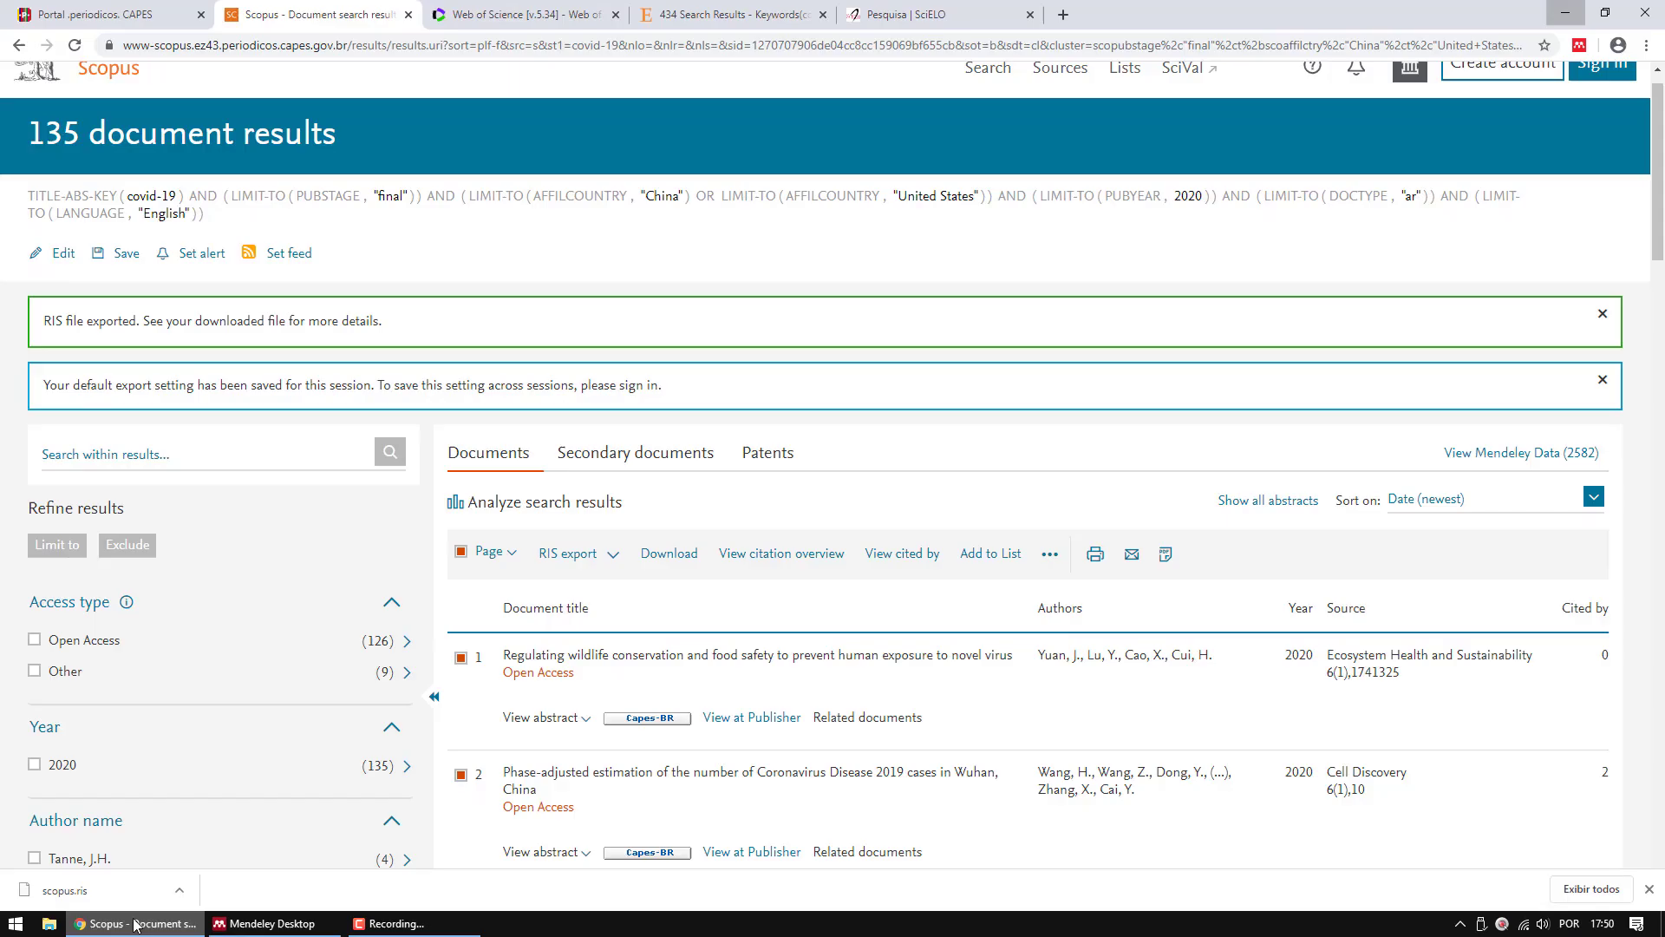
left_click(529, 19)
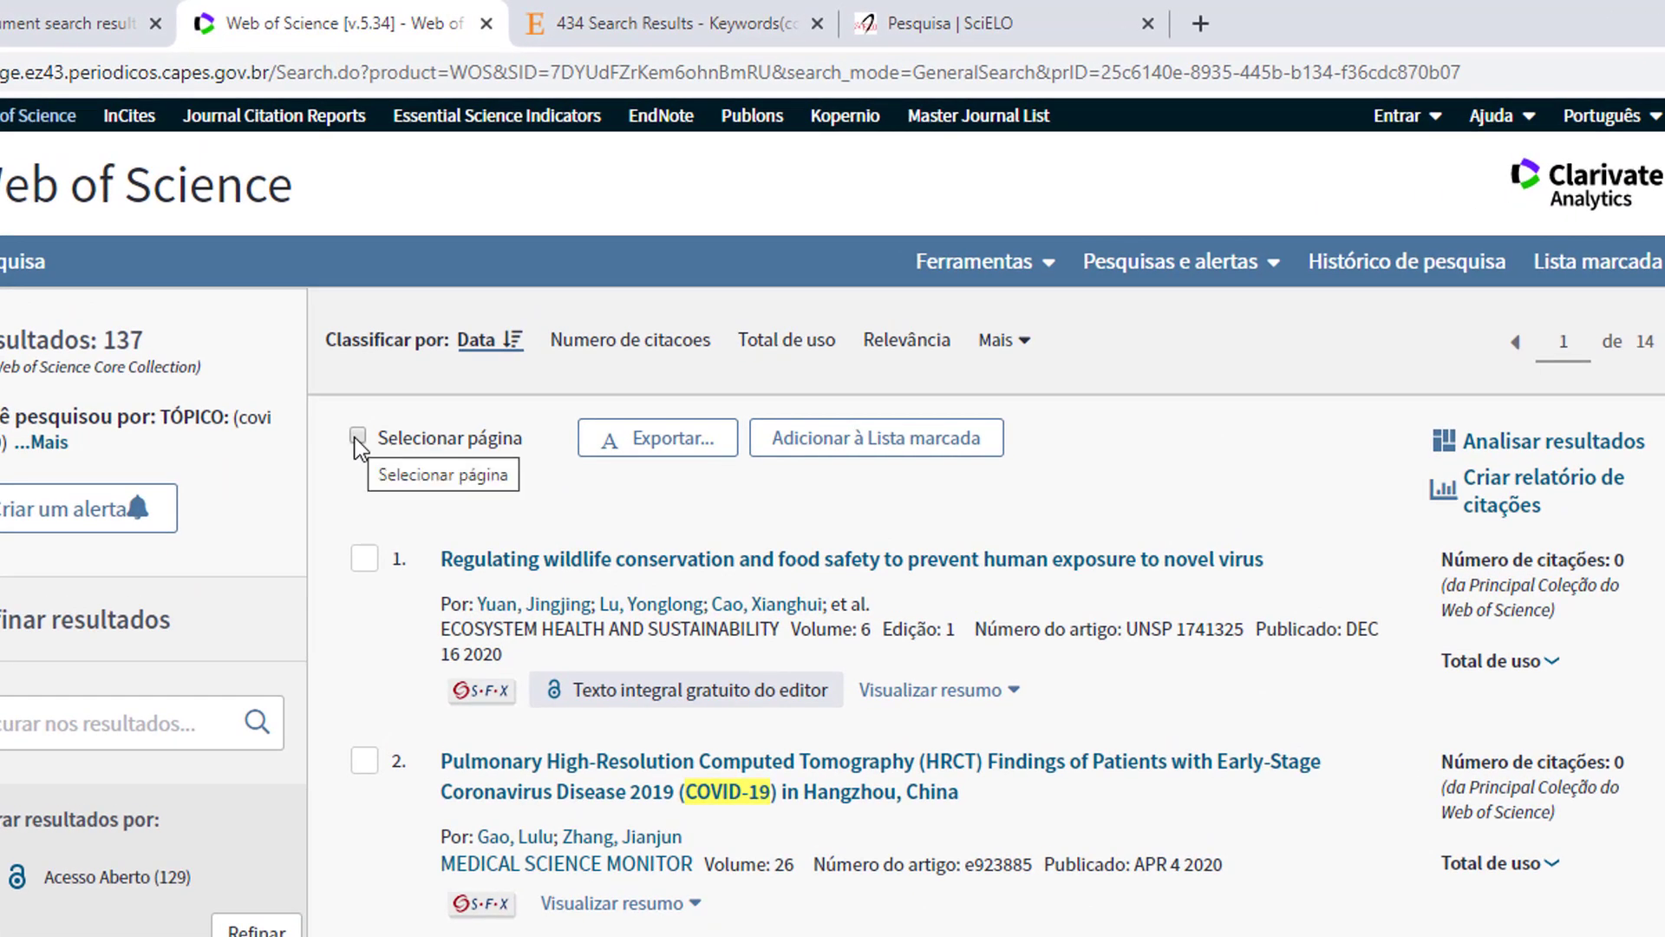
left_click(357, 436)
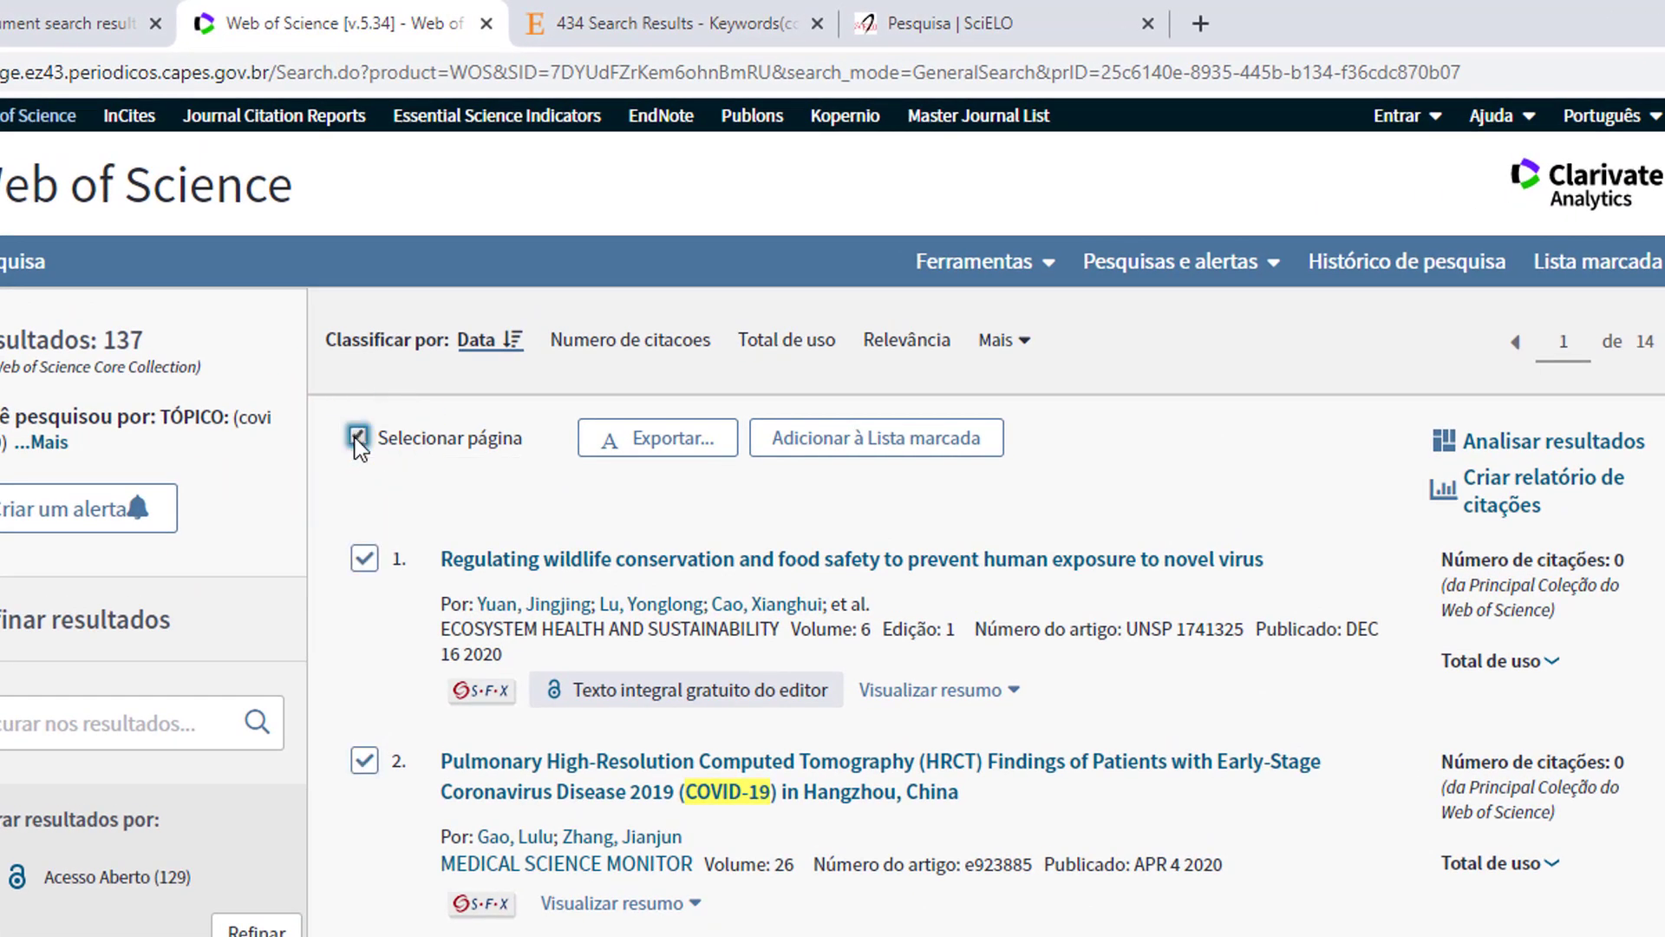
Try selecting records 1, 3 and 4 individually in place of the page selection, and reselect the whole page.
left_click(357, 436)
left_click(365, 557)
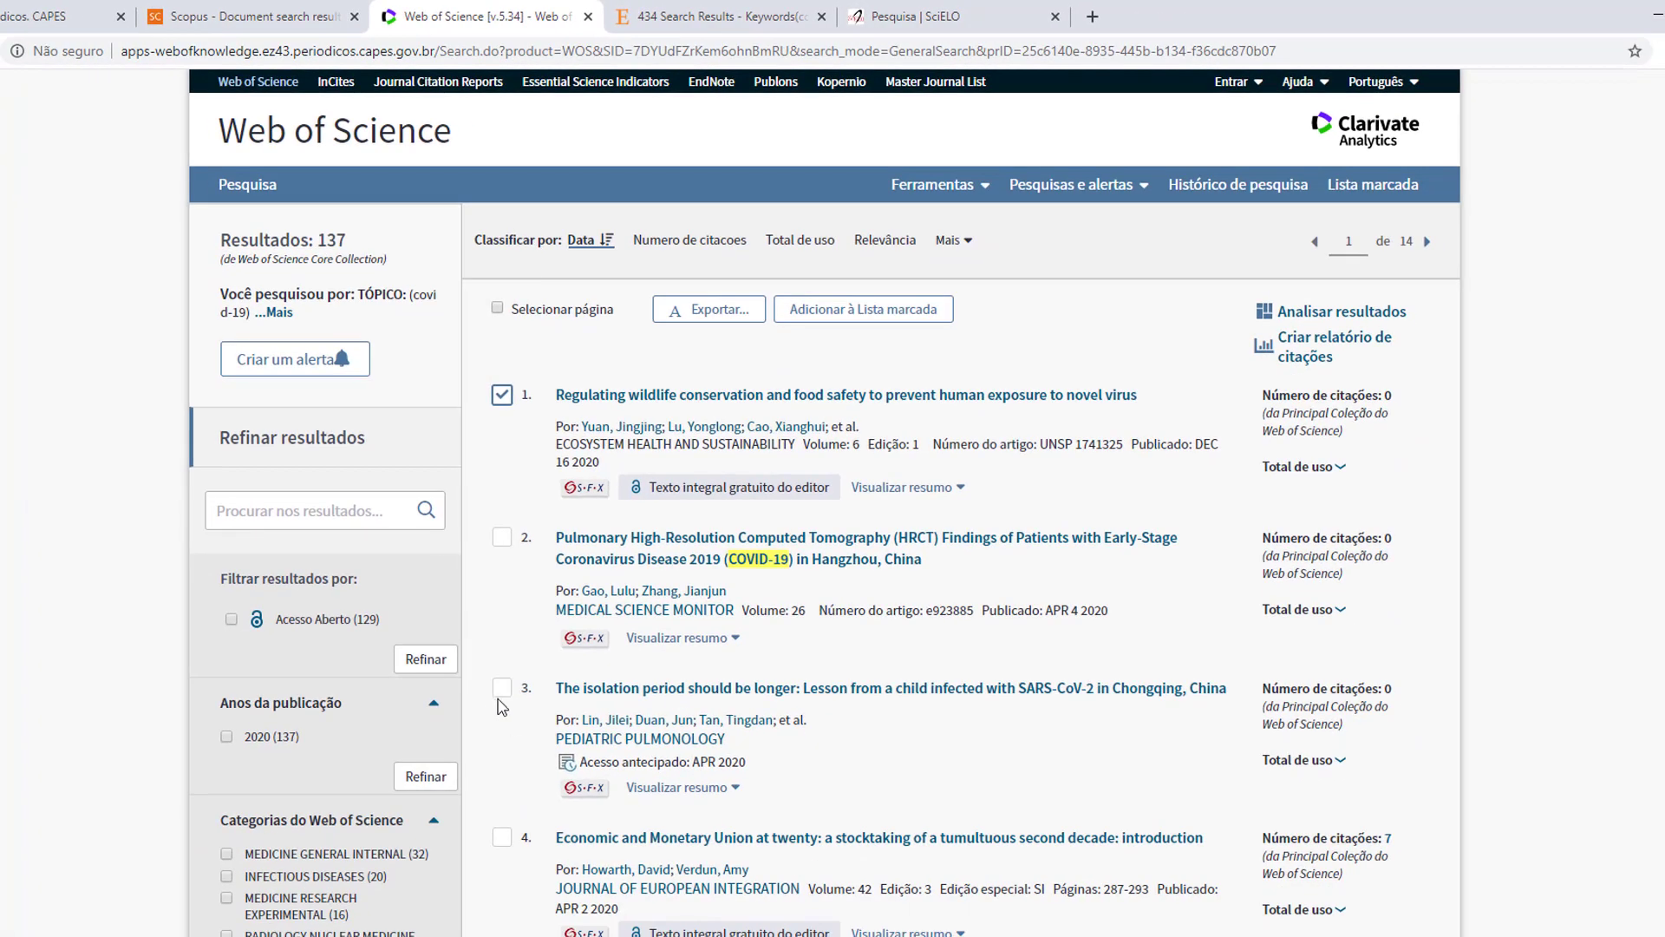
left_click(502, 688)
left_click(501, 837)
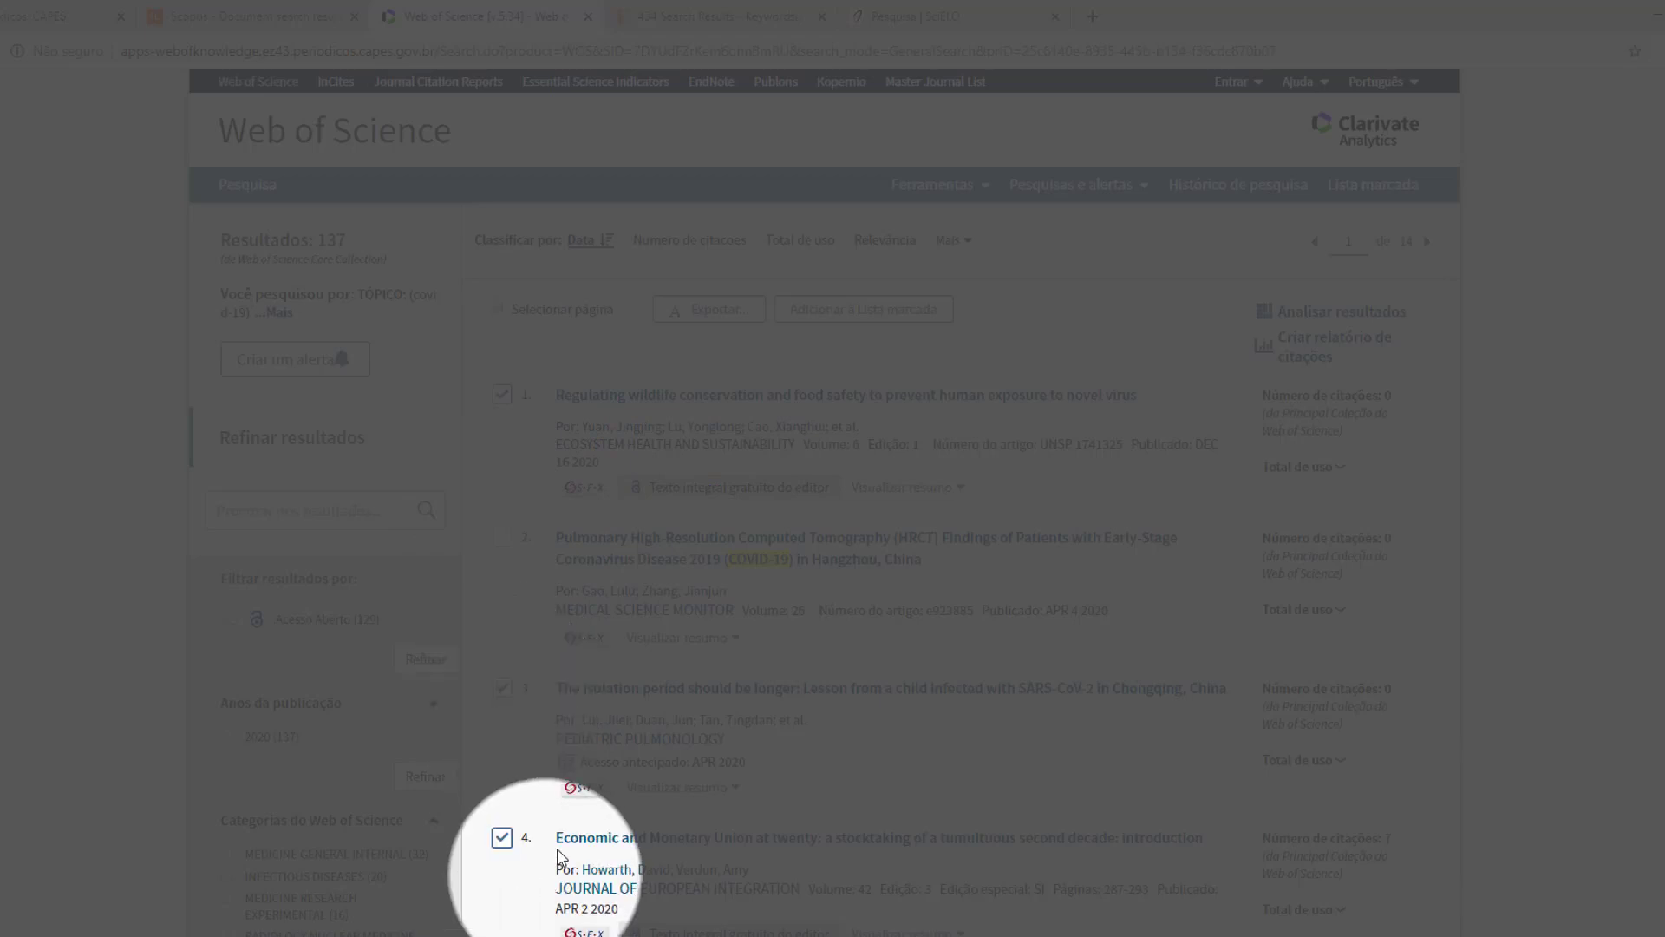
left_click(501, 838)
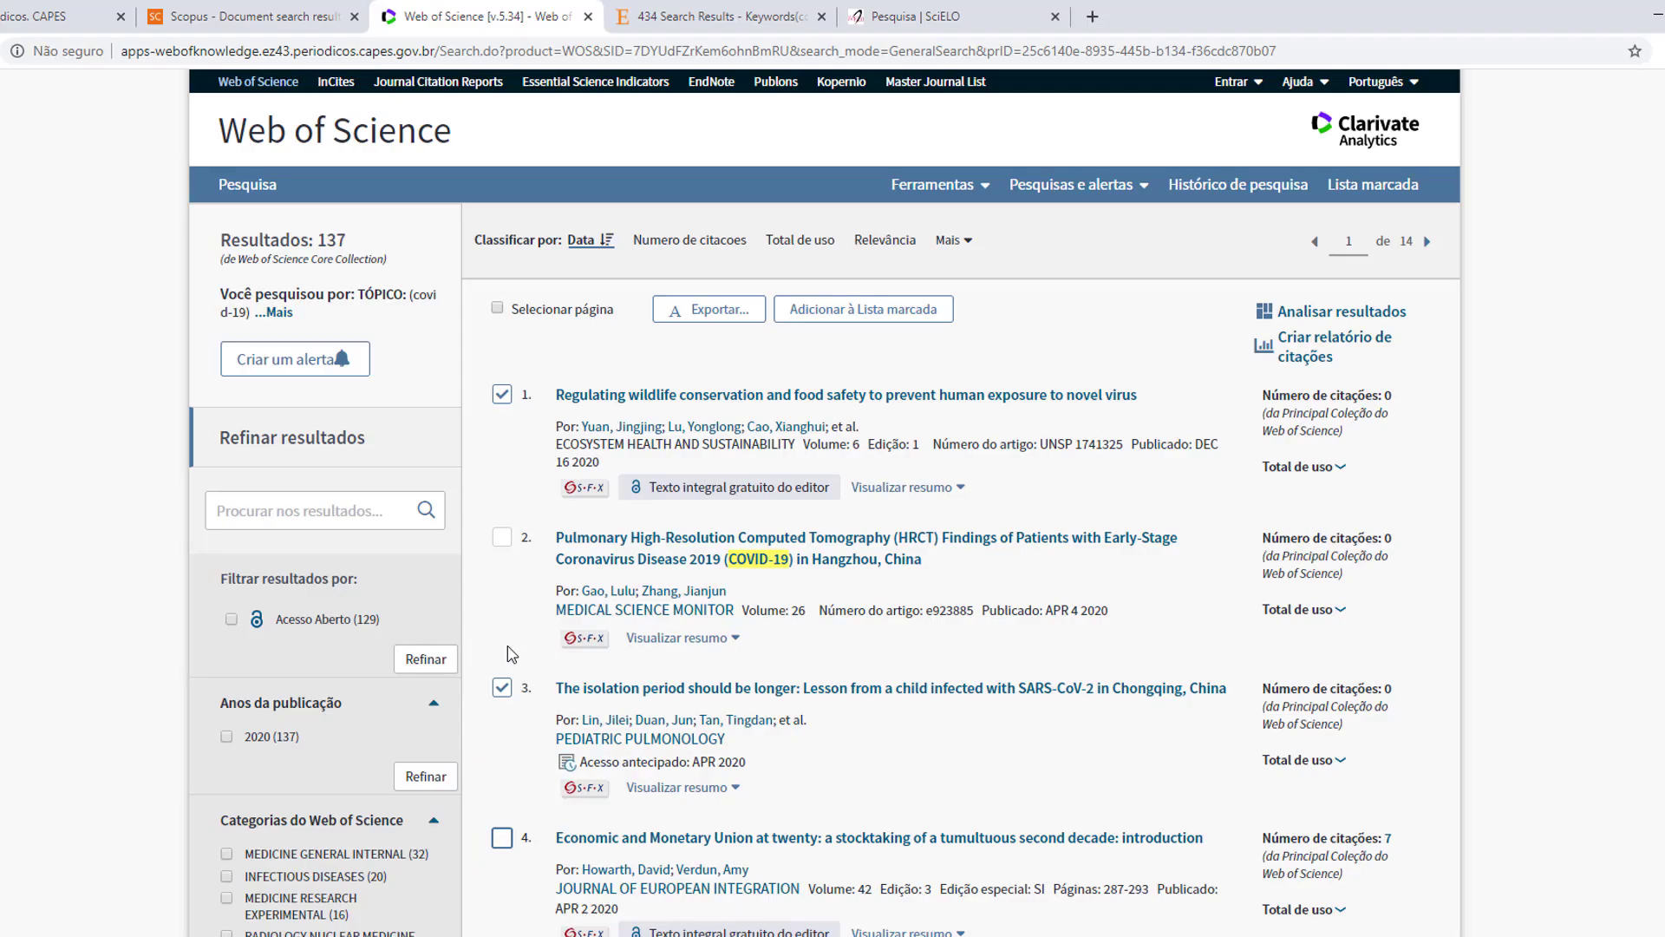
left_click(500, 690)
left_click(498, 309)
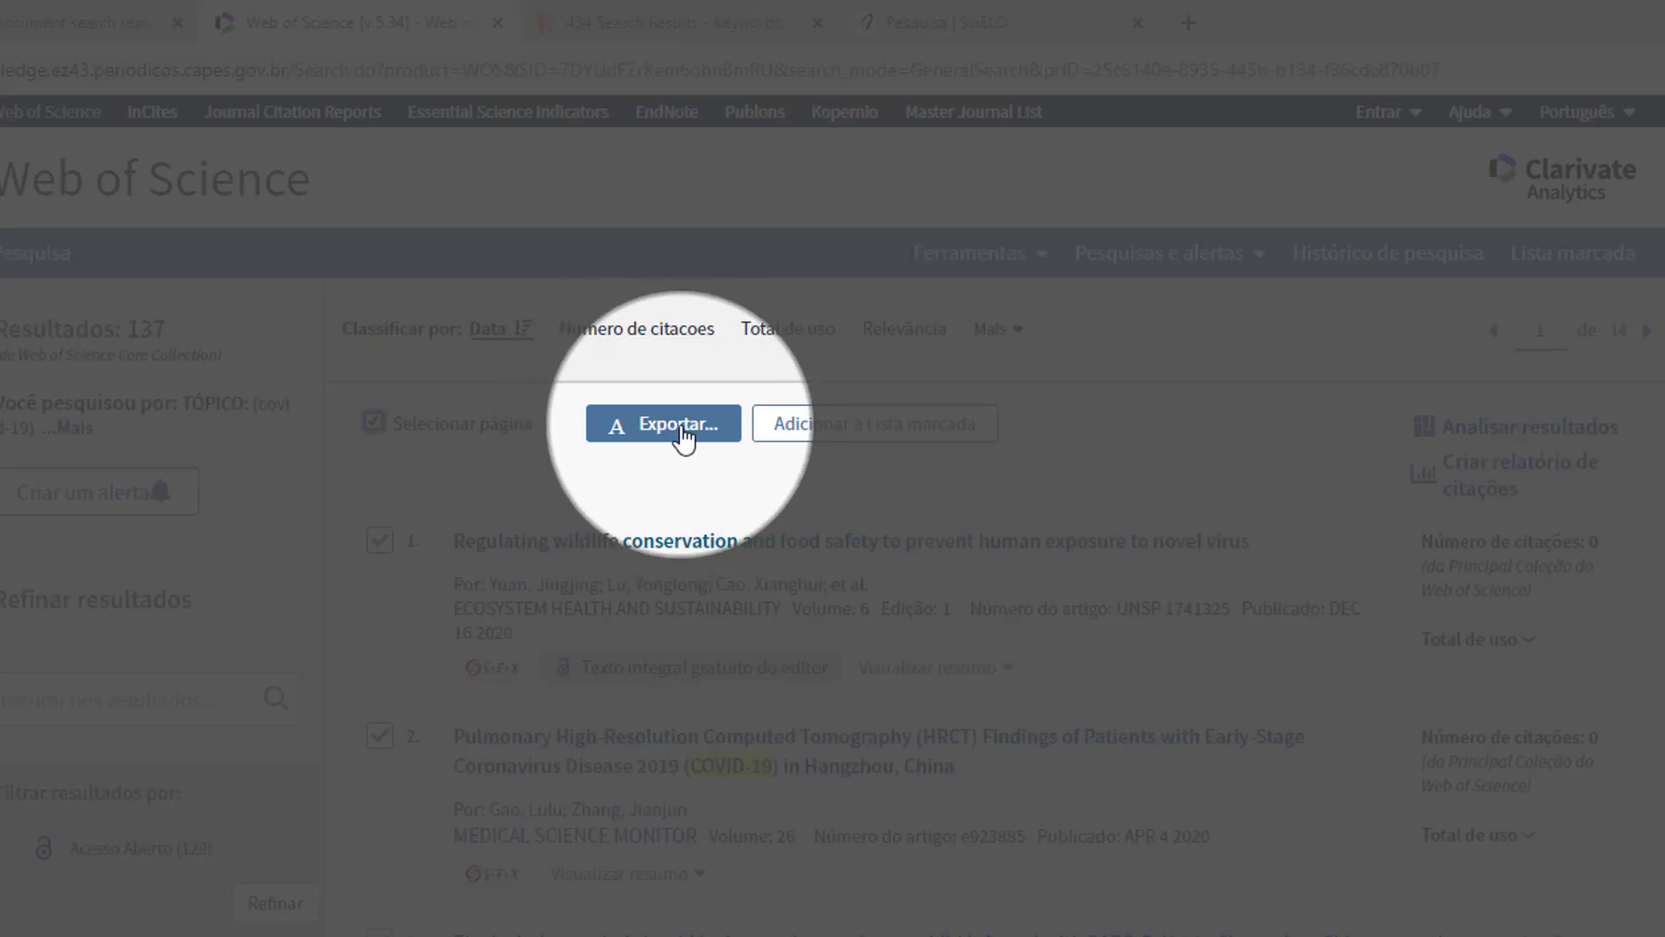
Open the Web of Science export to other file formats for all records on the page, with "Registro completo" as content.
left_click(673, 431)
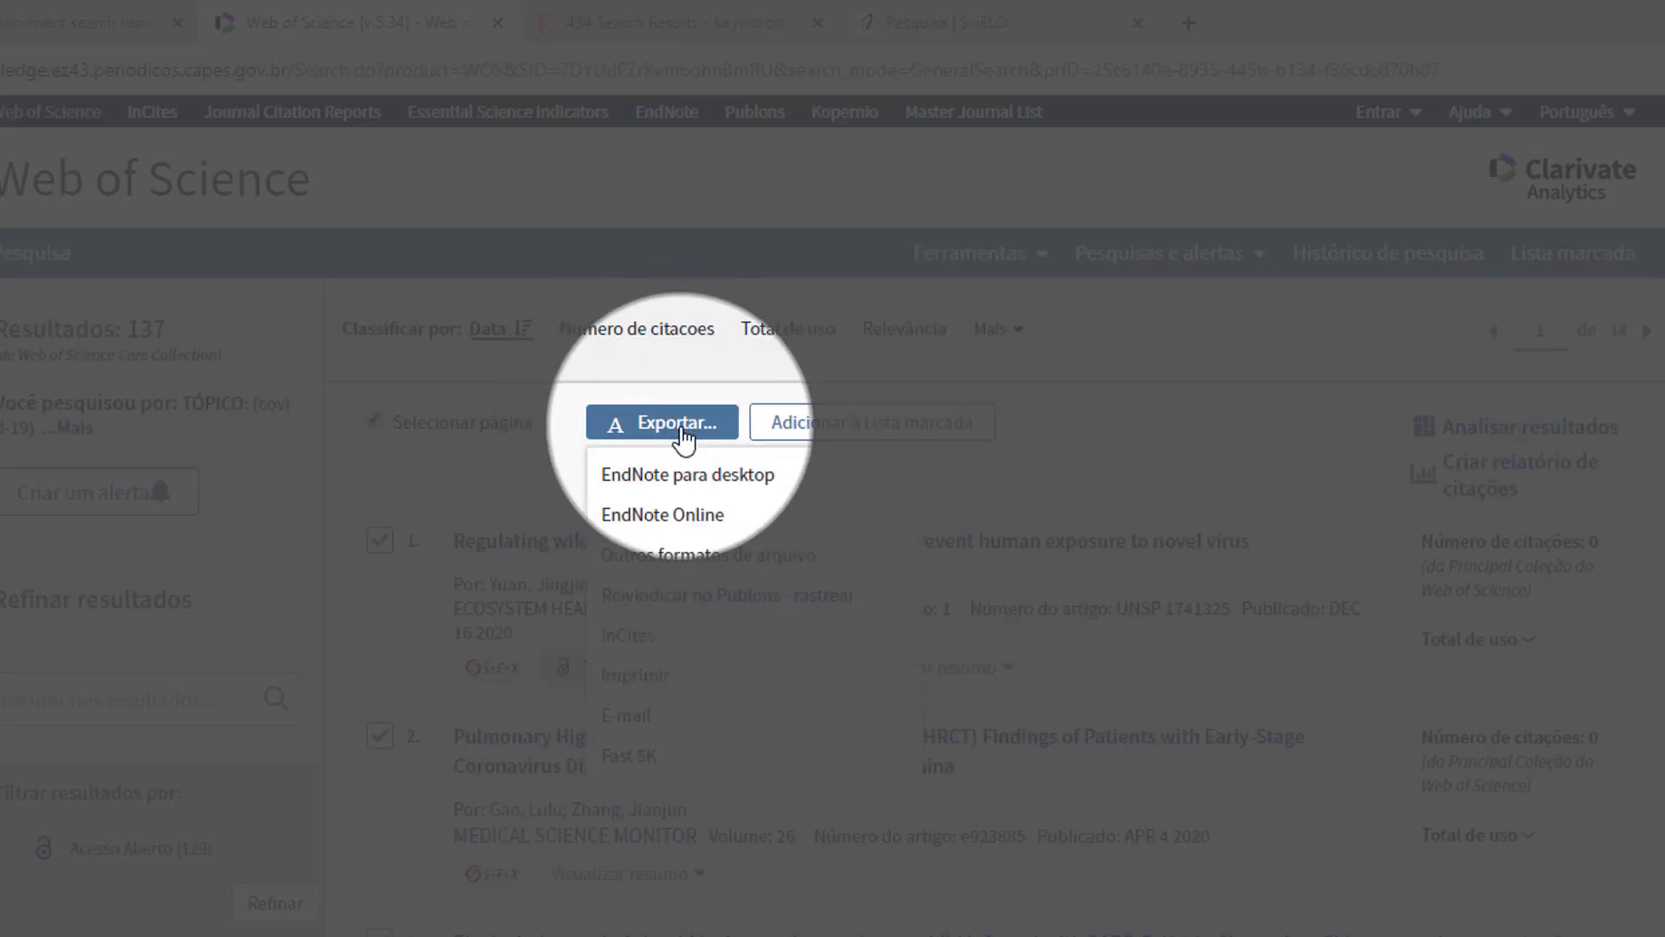
left_click(674, 556)
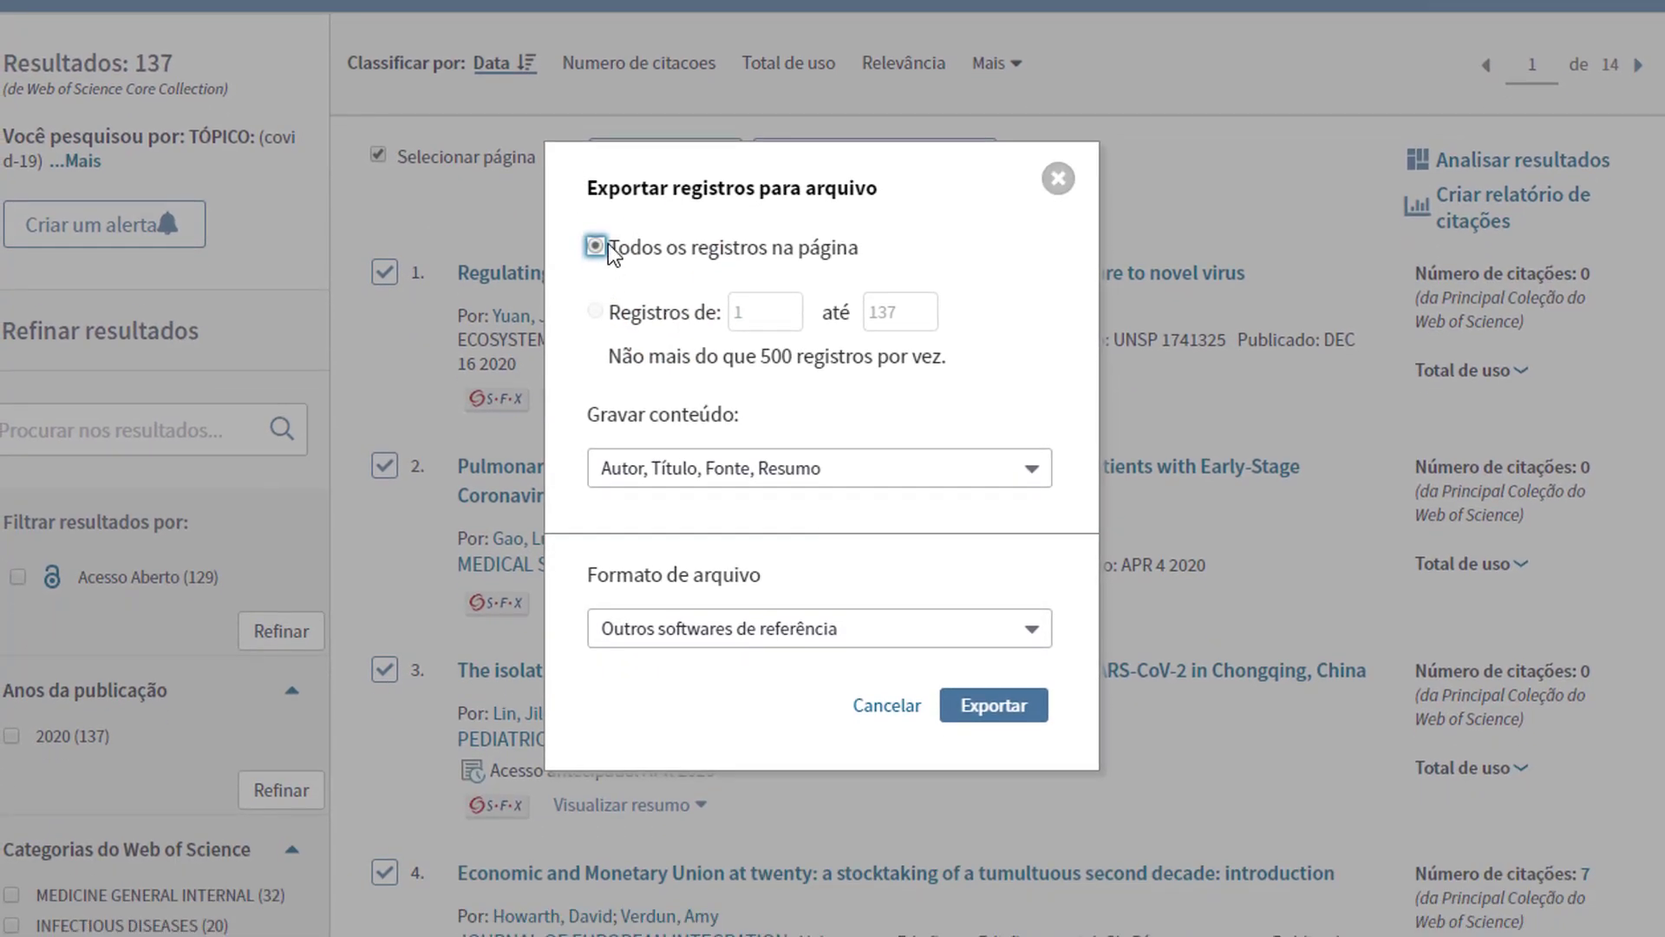
left_click(595, 245)
left_click(854, 468)
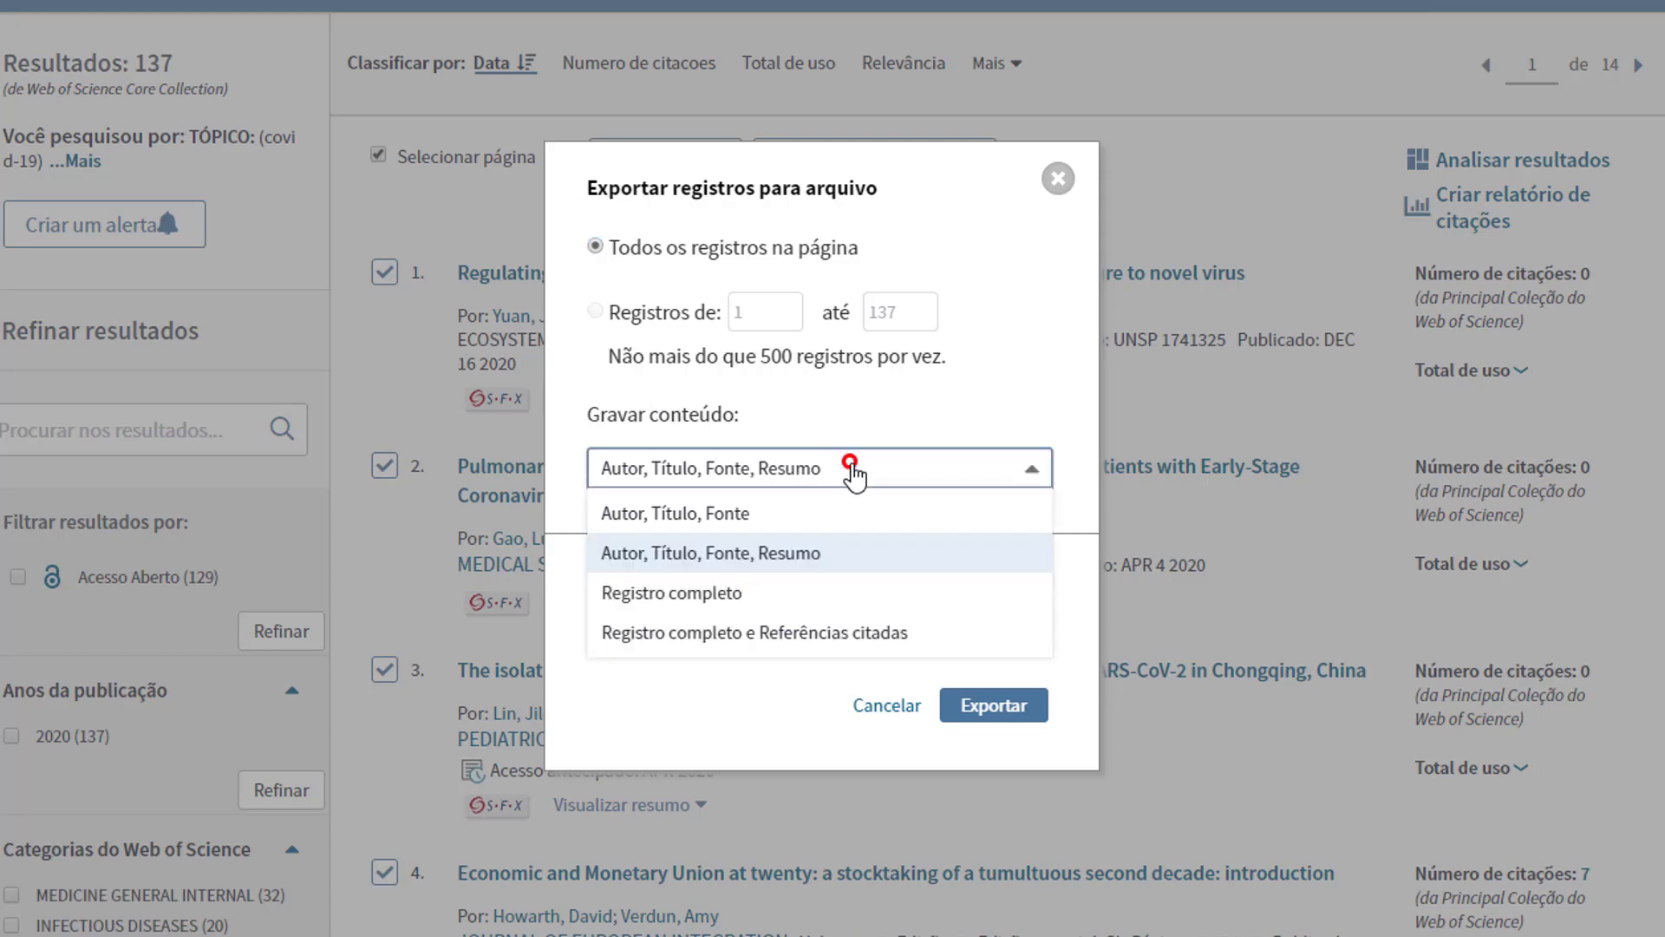
left_click(760, 602)
Set the export file format to BibTeX and export the records.
left_click(857, 638)
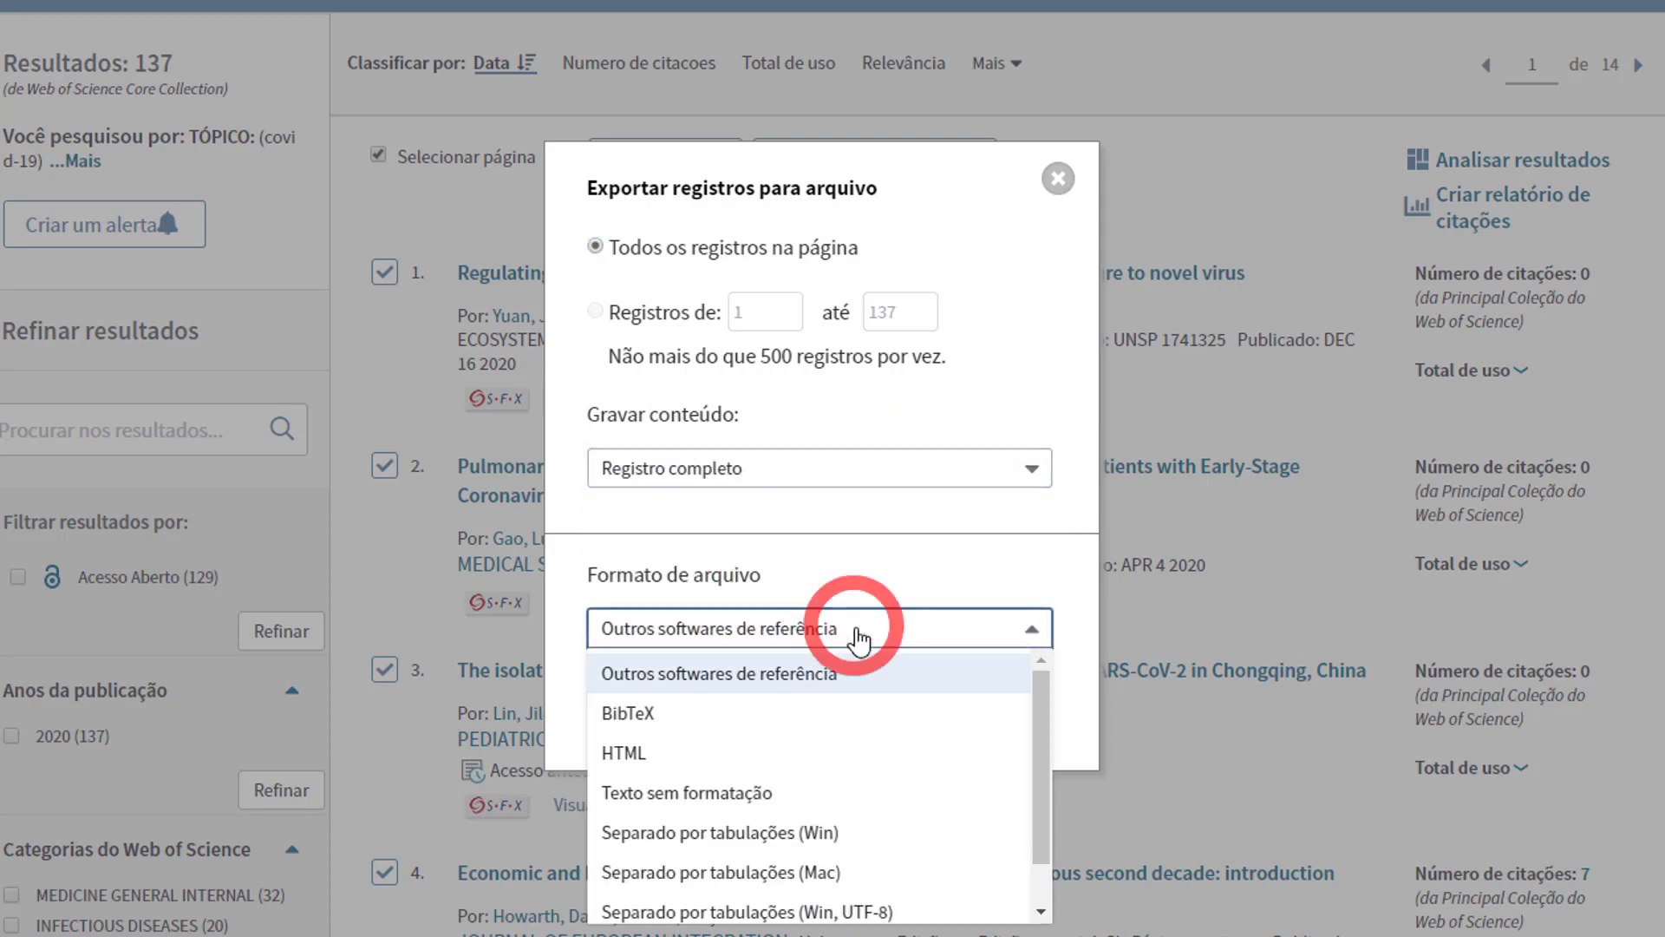
scroll(1041, 700, "down", 1)
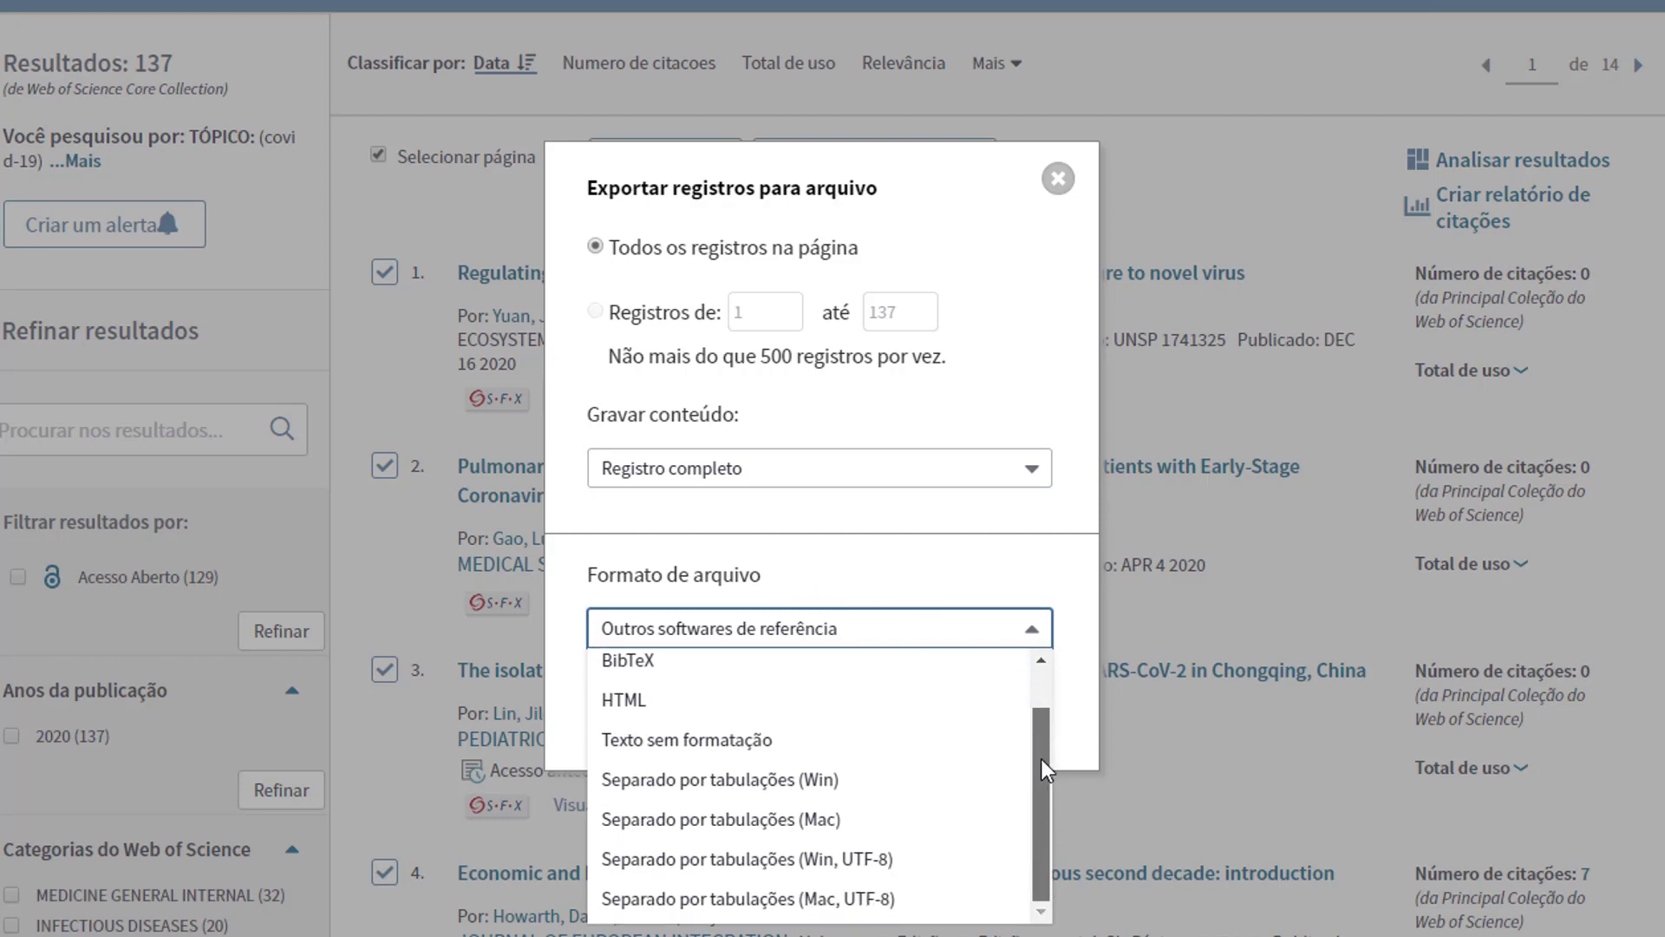
left_click_drag(1042, 759, 1044, 688)
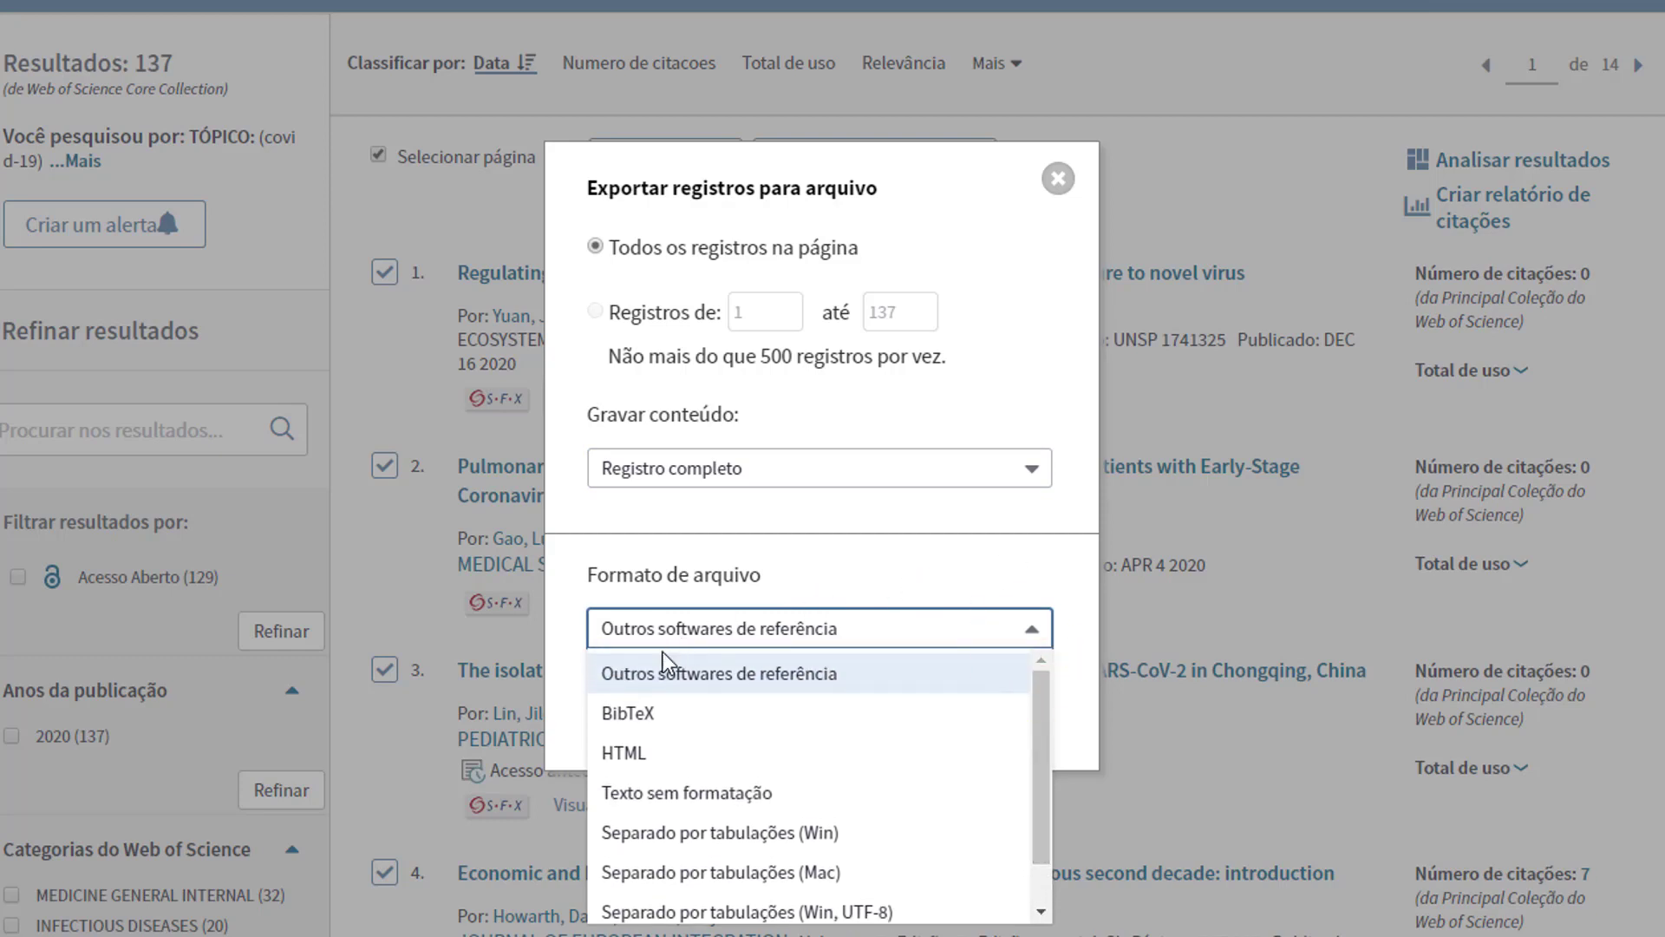
left_click(663, 718)
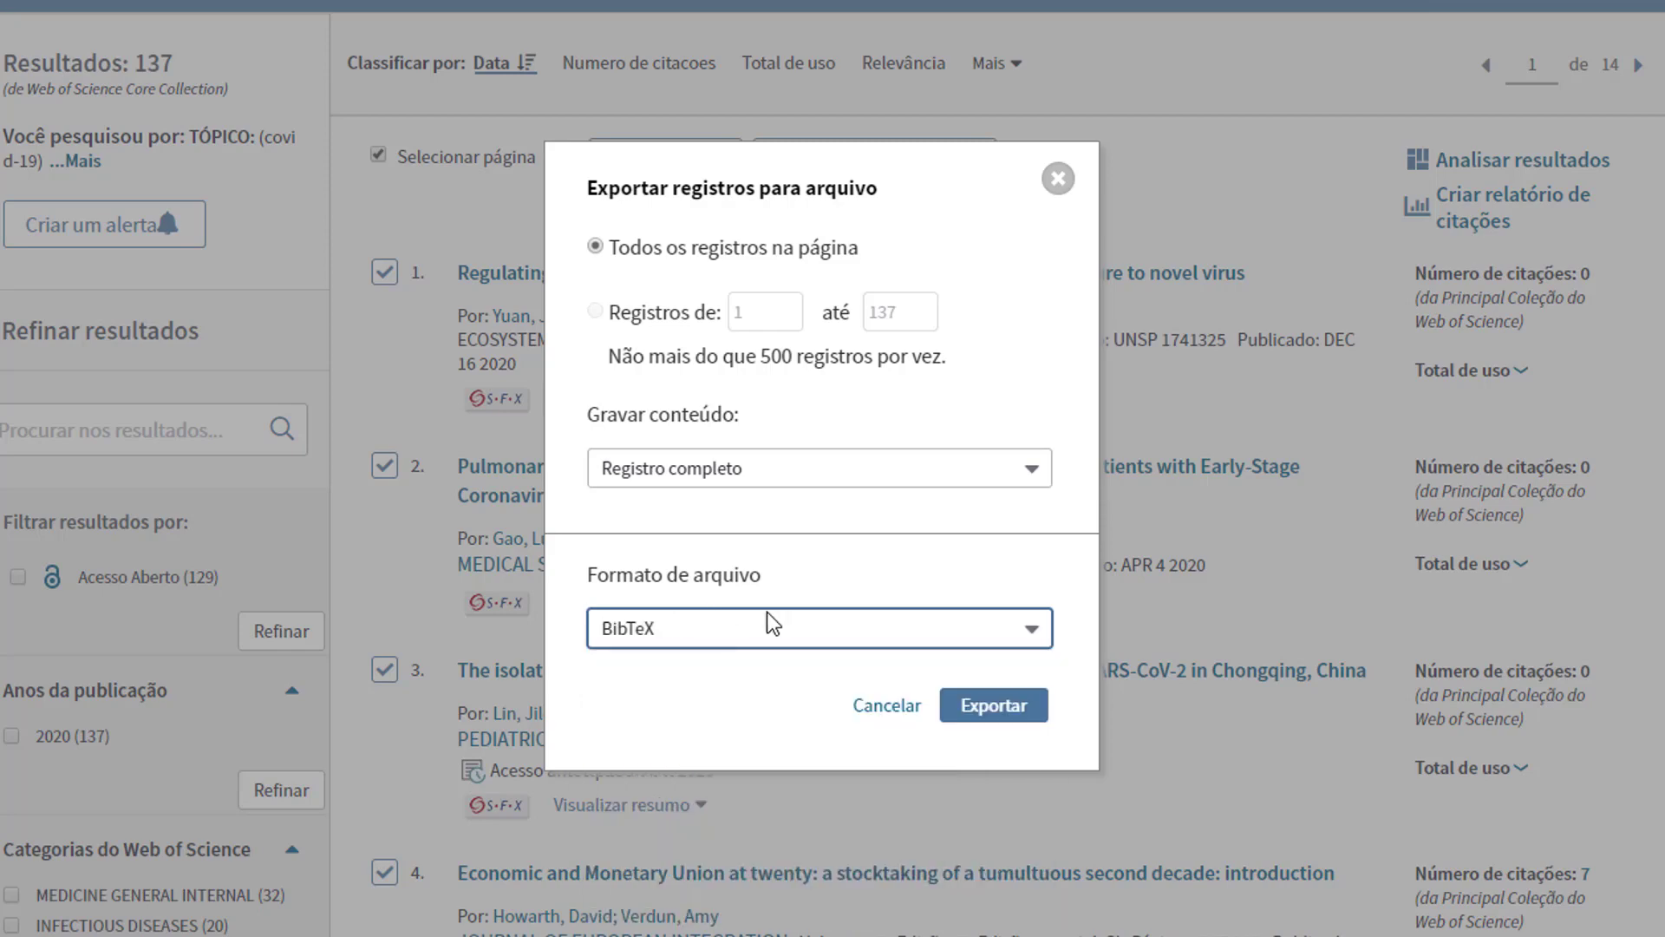
left_click(995, 707)
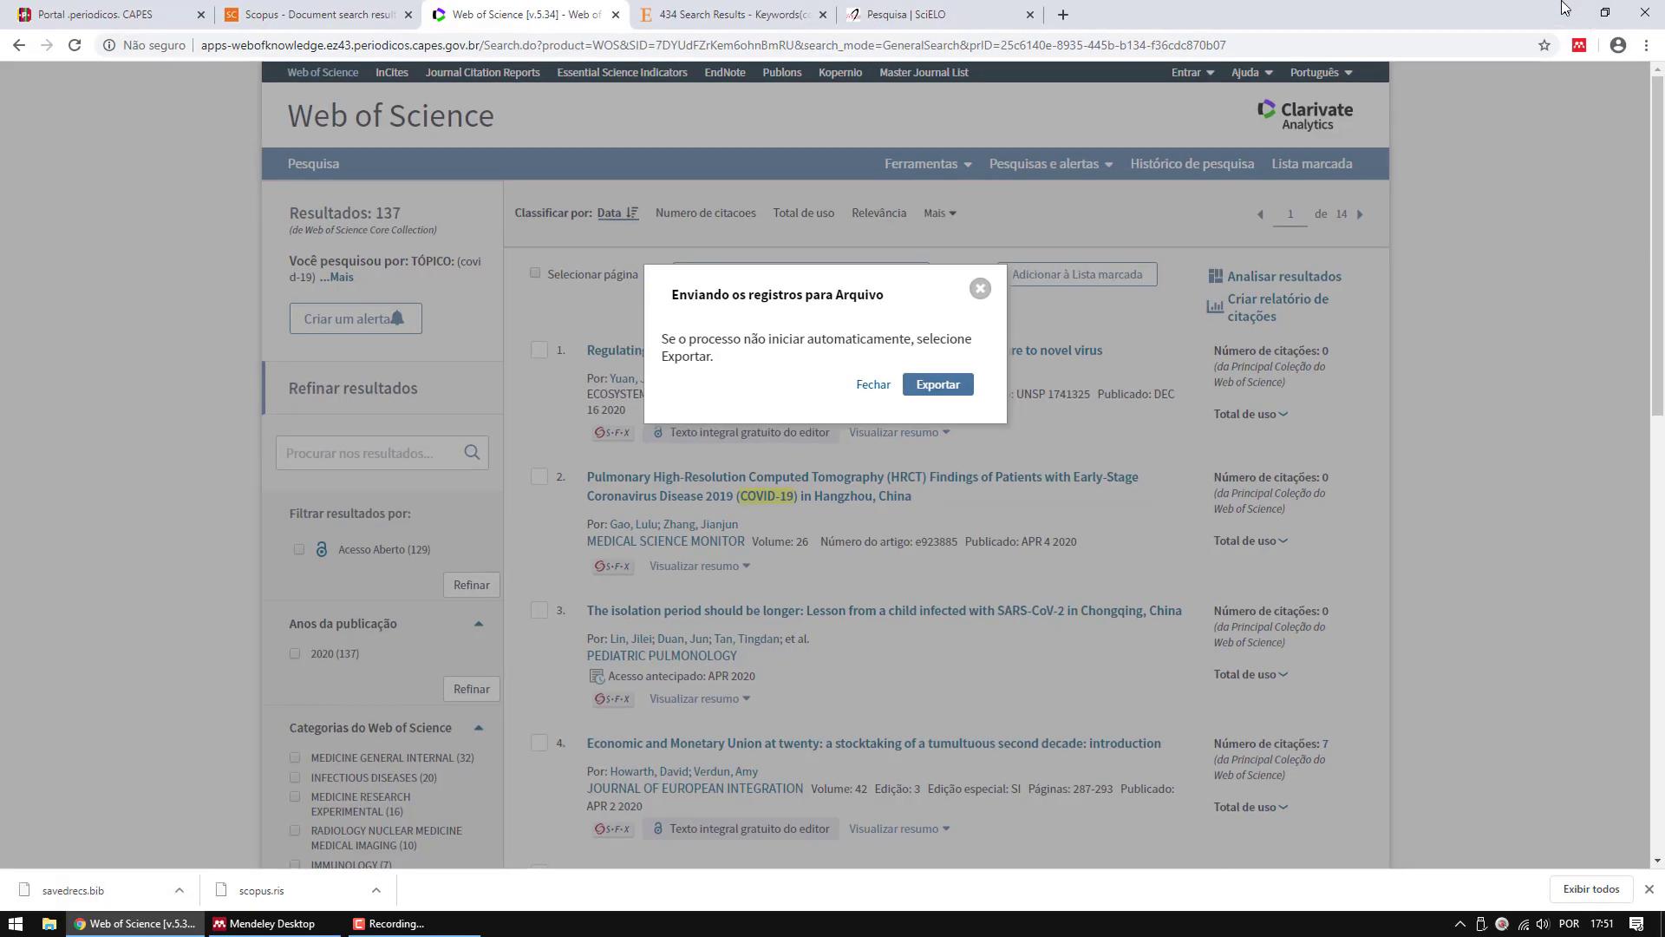
On the desktop, rename the exported savedrecs file as "Web Of Science".
left_click(1566, 10)
left_click(36, 218)
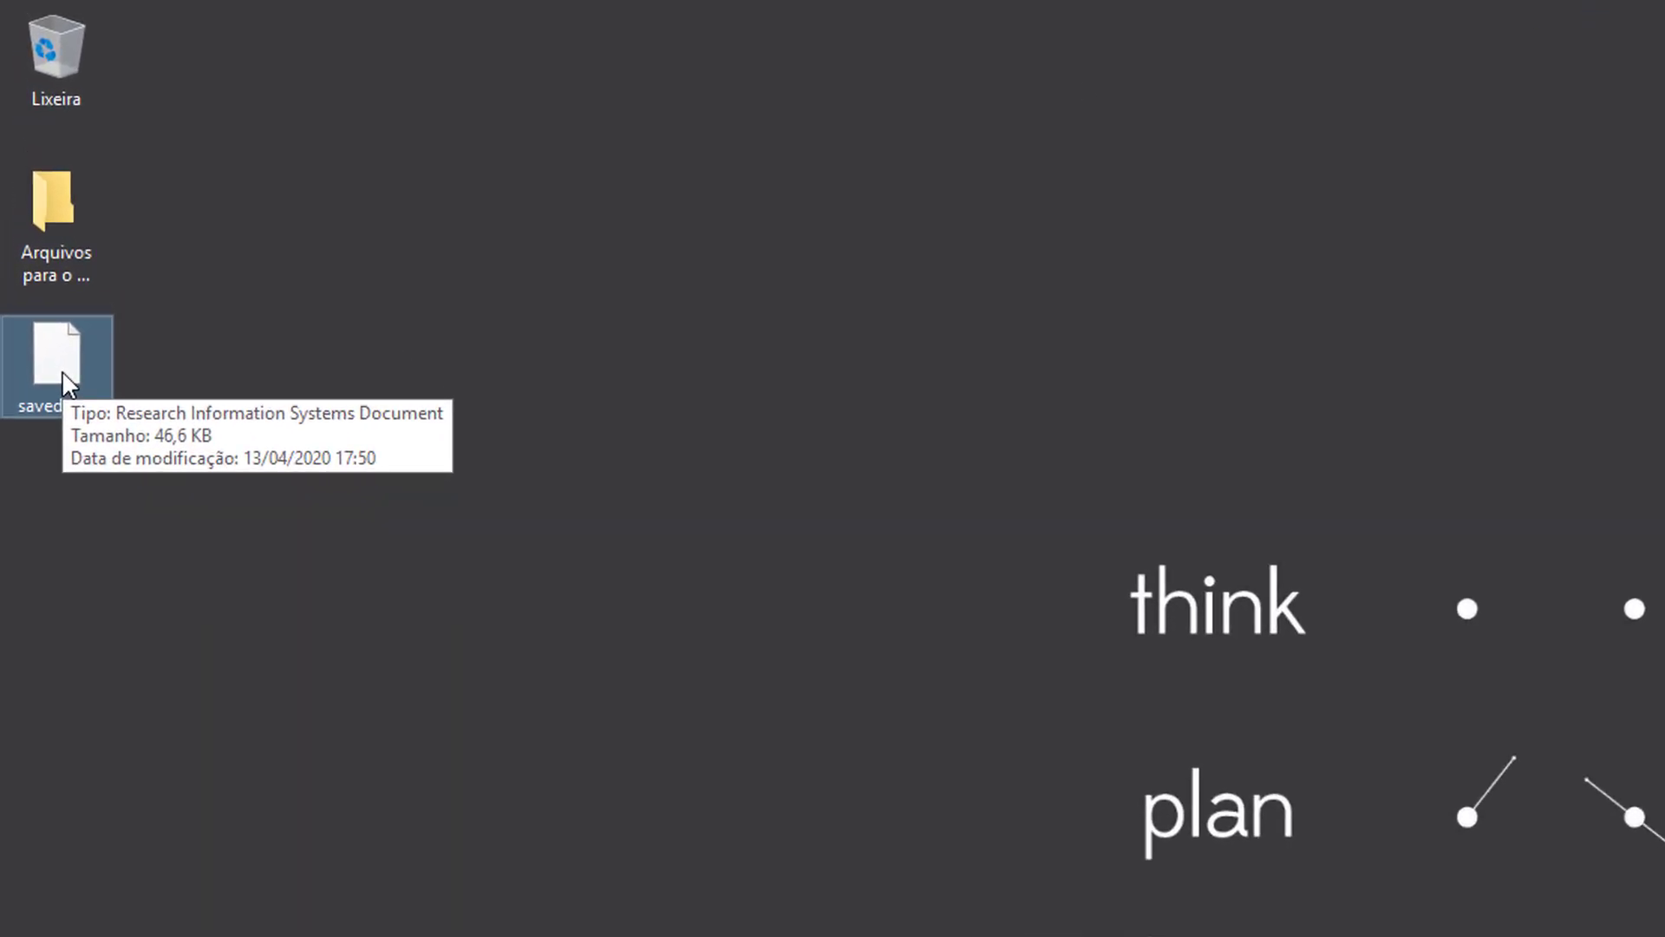
key("F2")
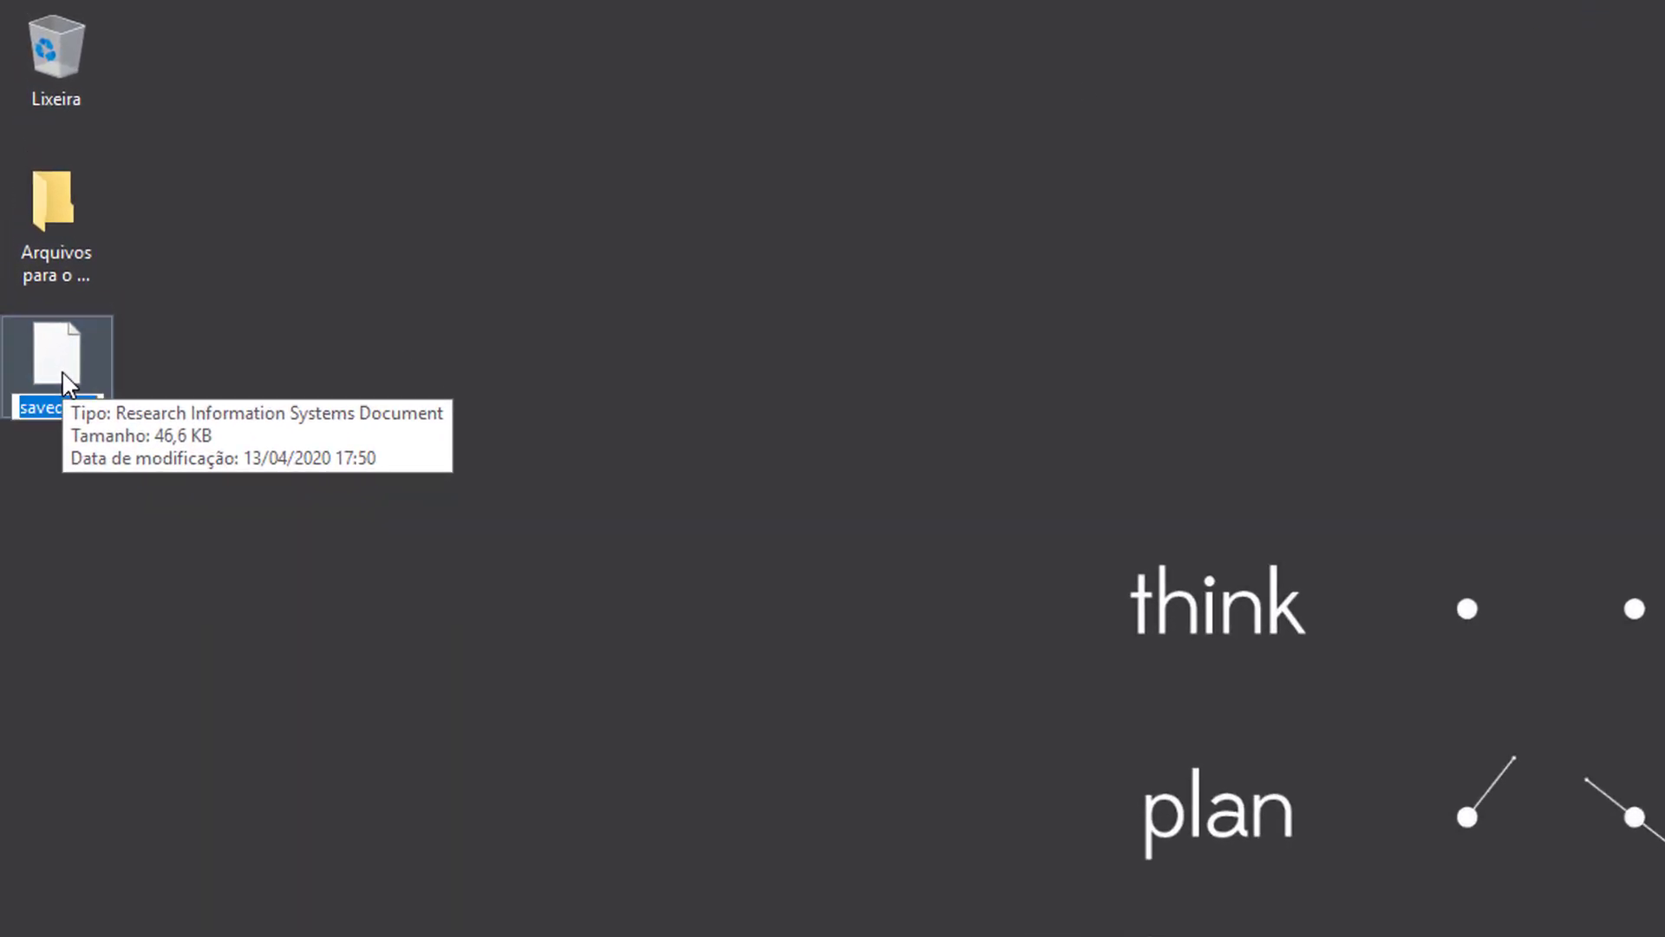
type("Web Of Sceince")
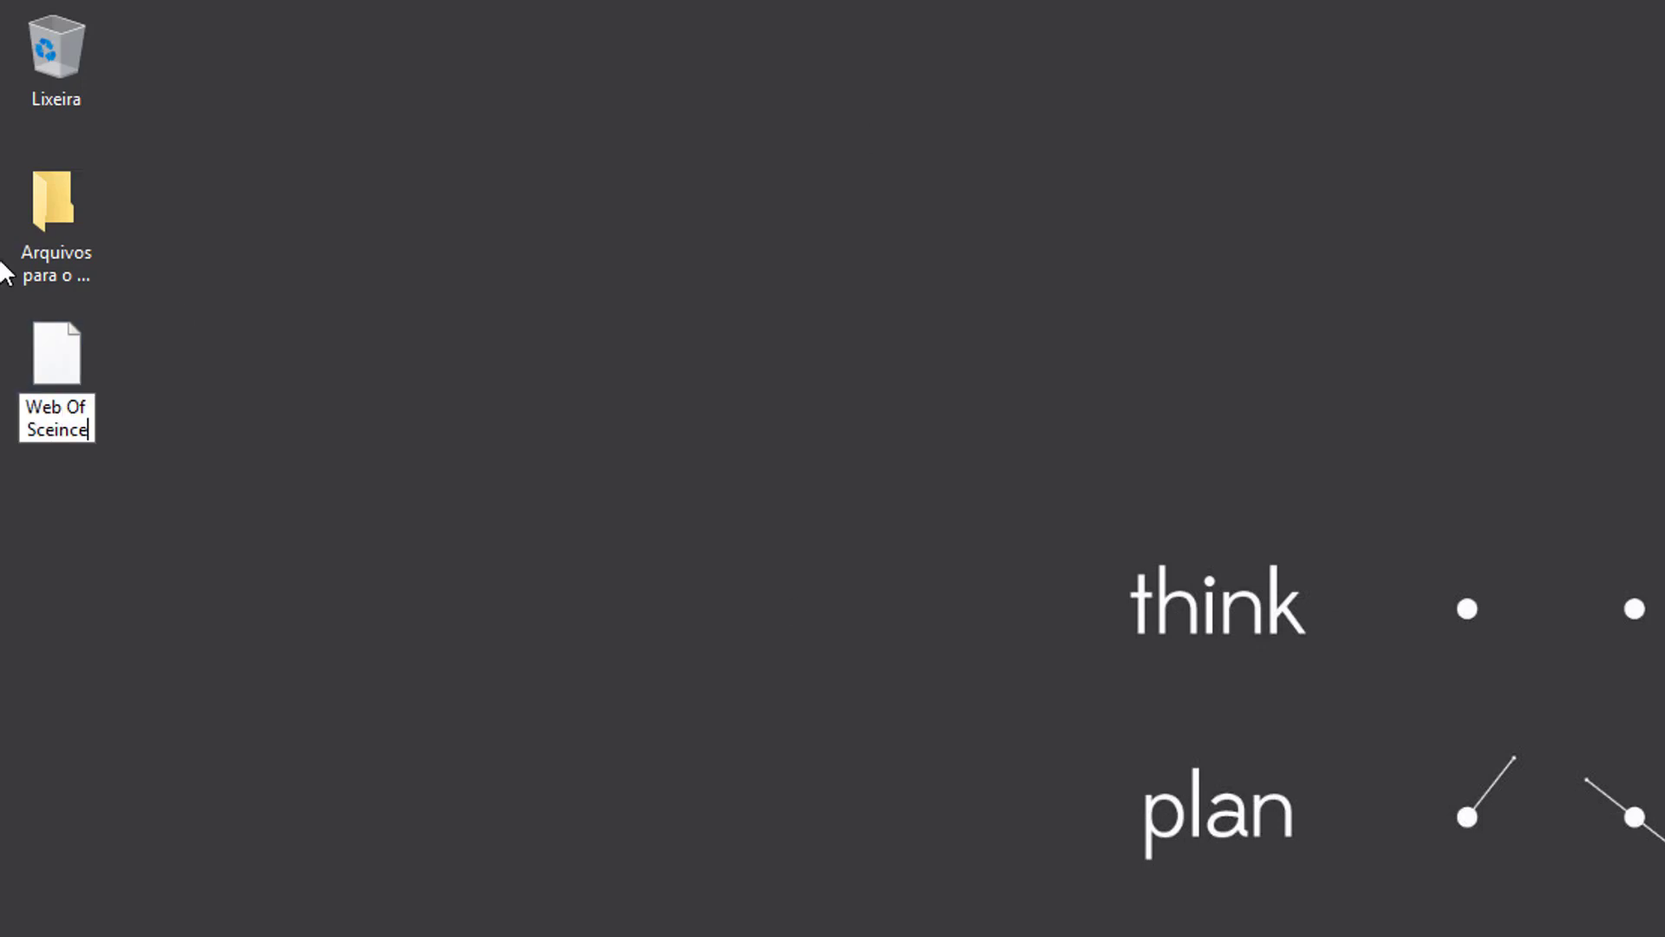
key("BackSpace")
key("BackSpace")
key("BackSpace")
key("BackSpace")
key("BackSpace")
type("ioe")
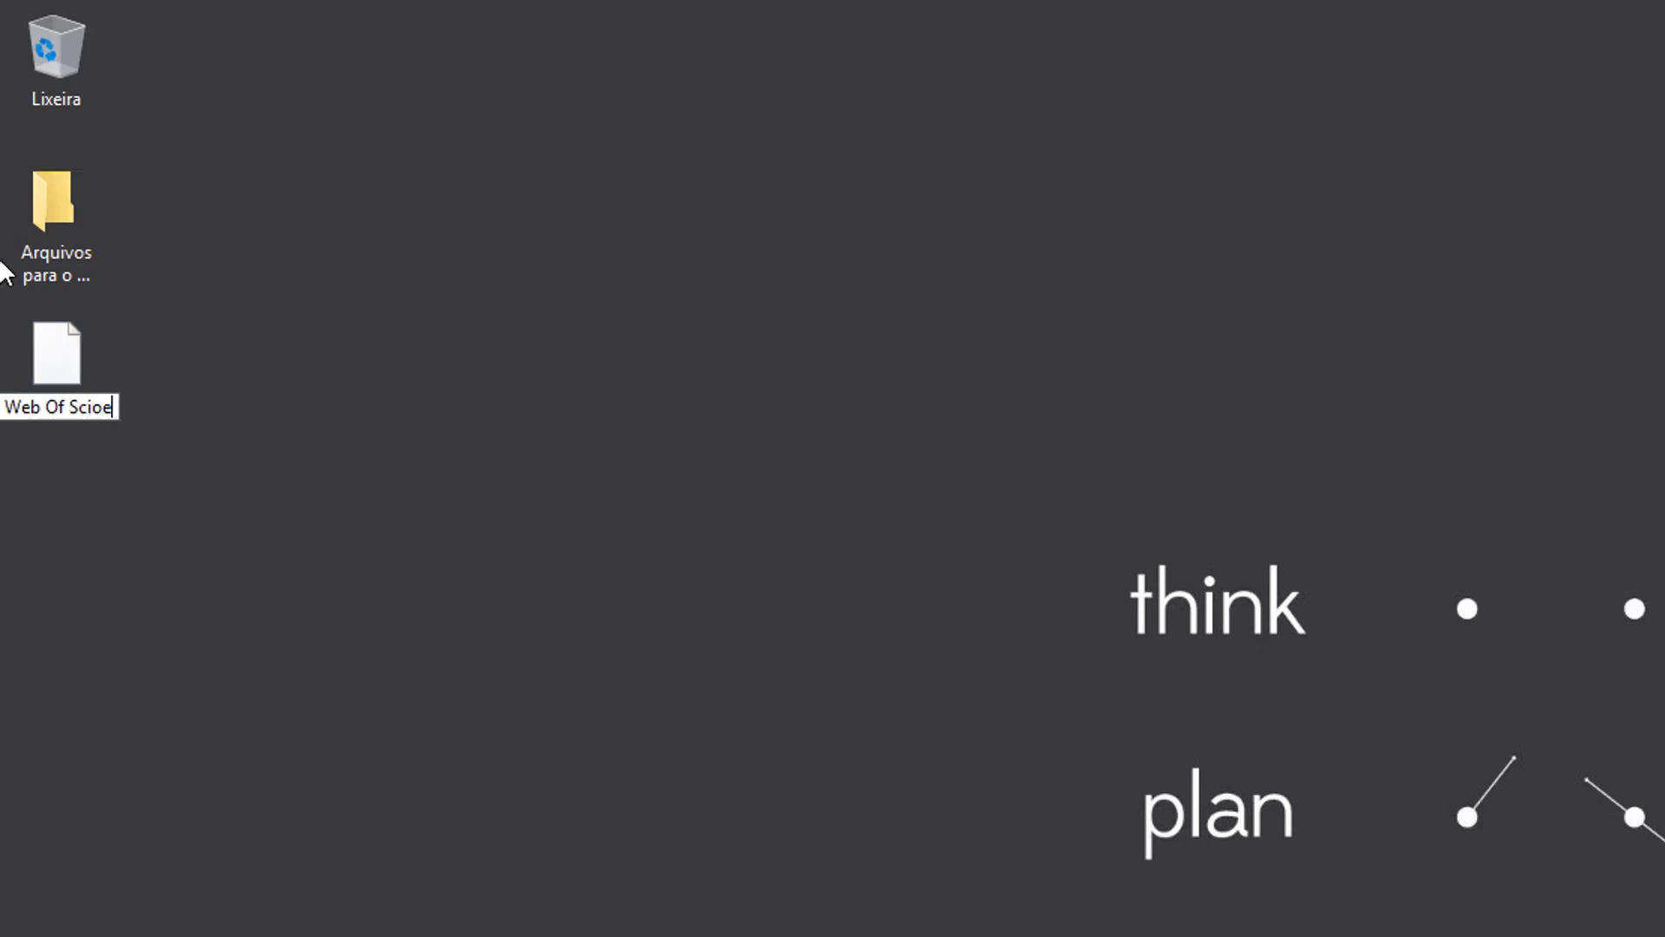
type("n")
key("BackSpace")
key("BackSpace")
key("BackSpace")
type("ence")
key("Return")
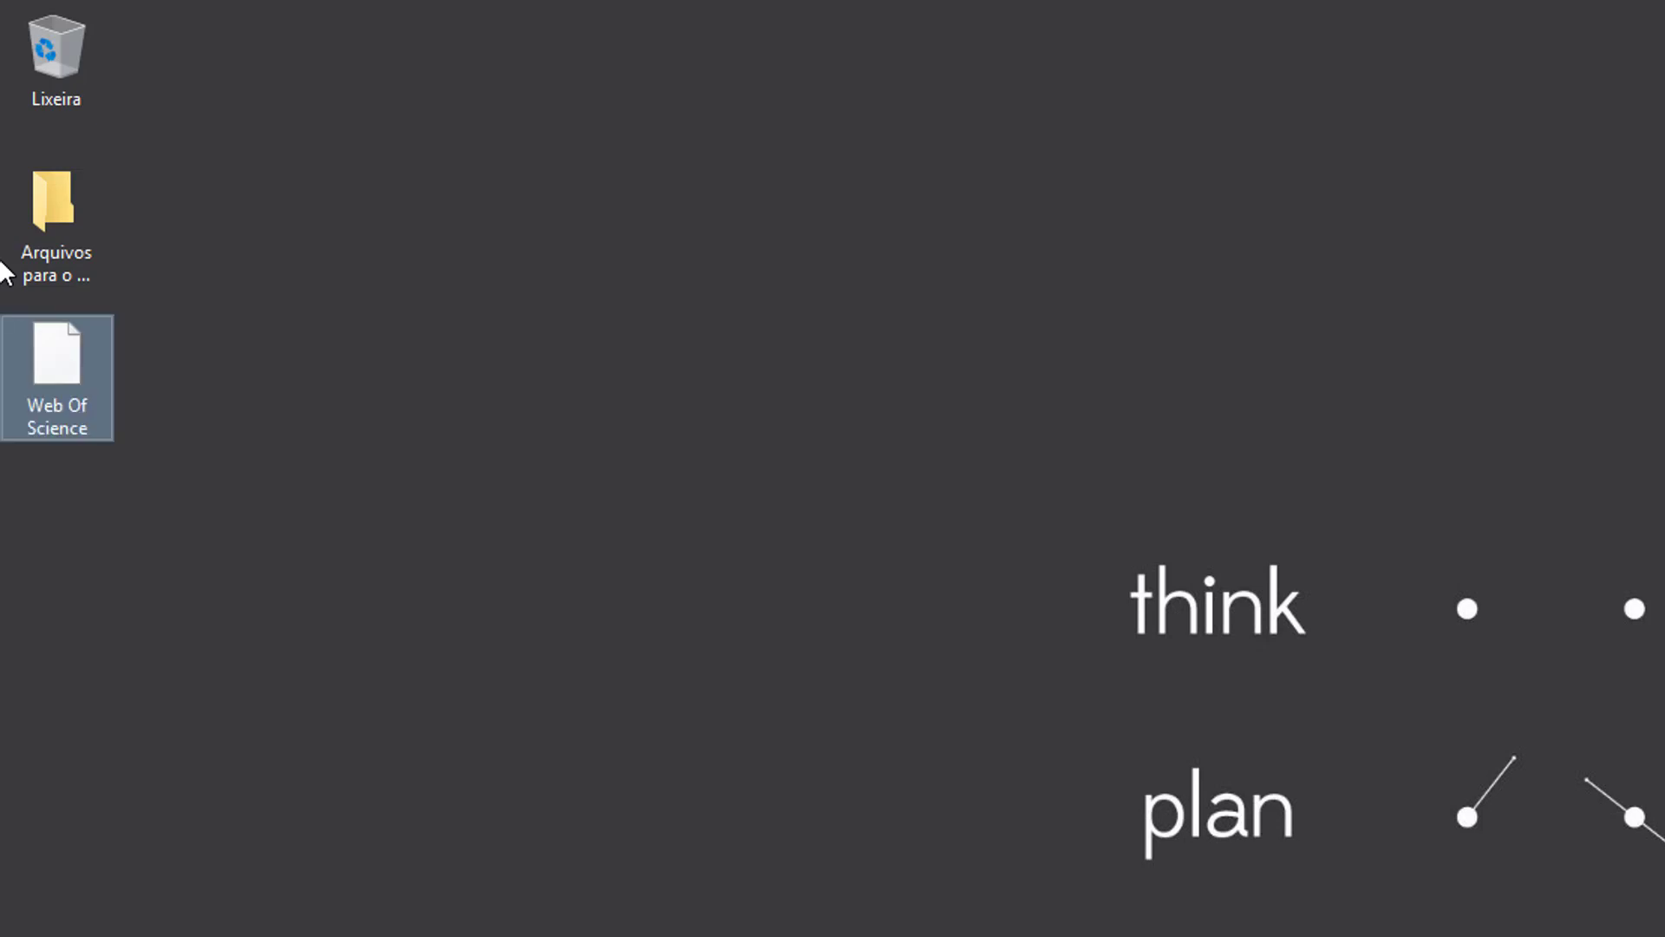
Move the Web Of Science file into the "Arquivos para o ..." folder on the desktop.
mouse_move(62, 400)
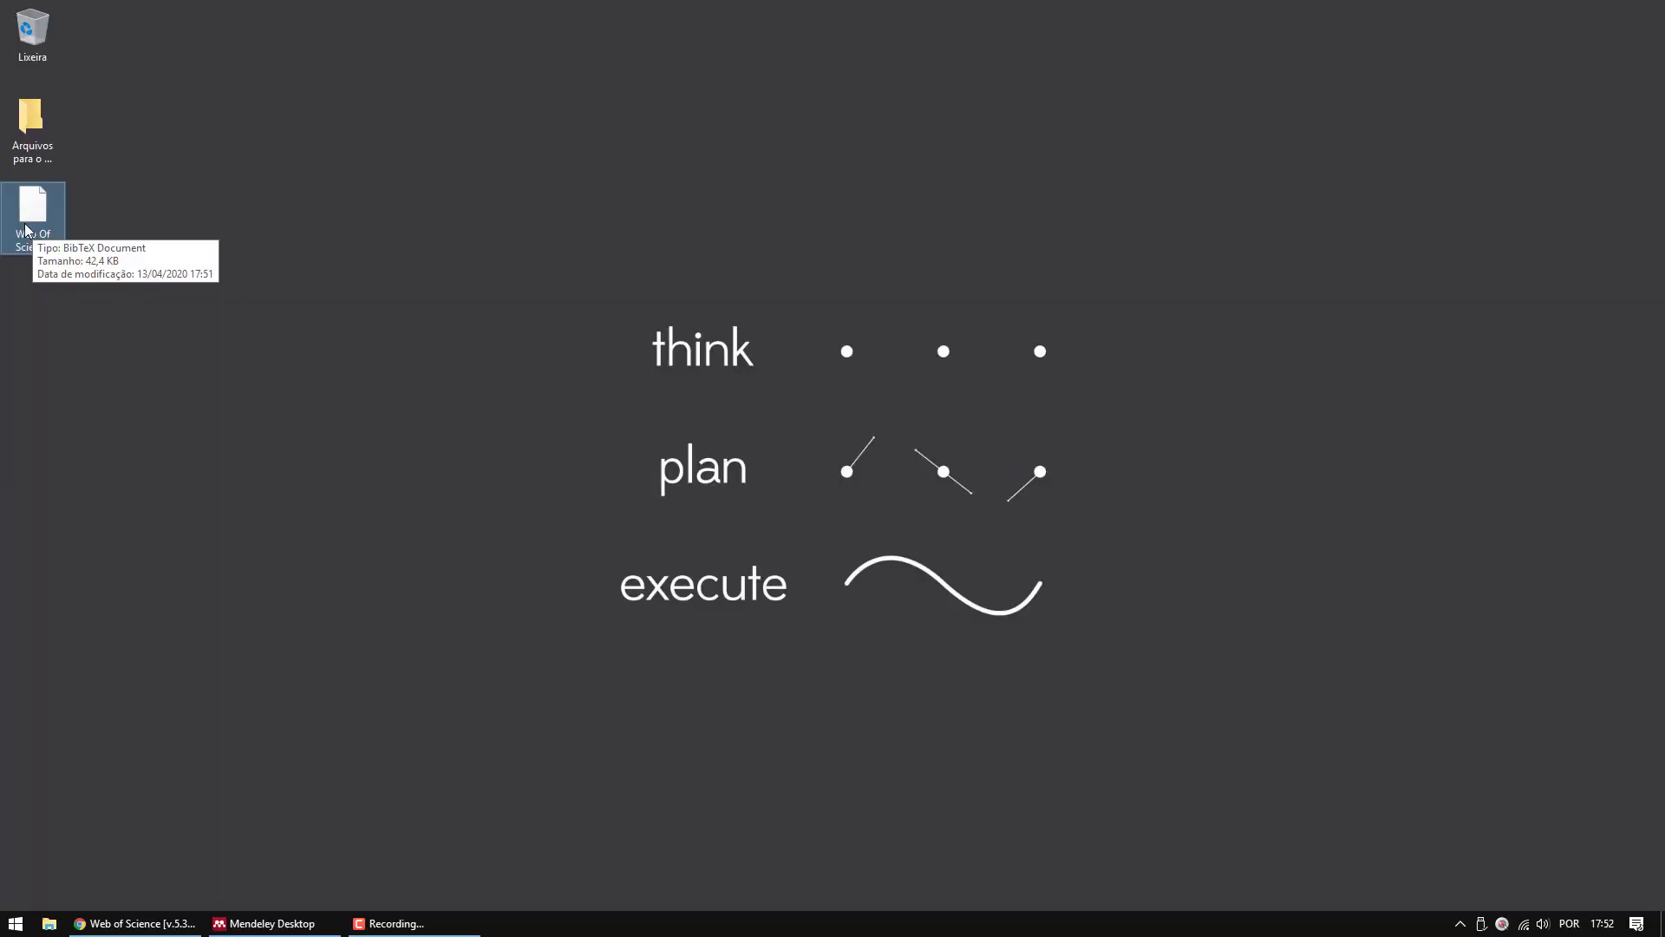
left_click_drag(36, 379, 64, 365)
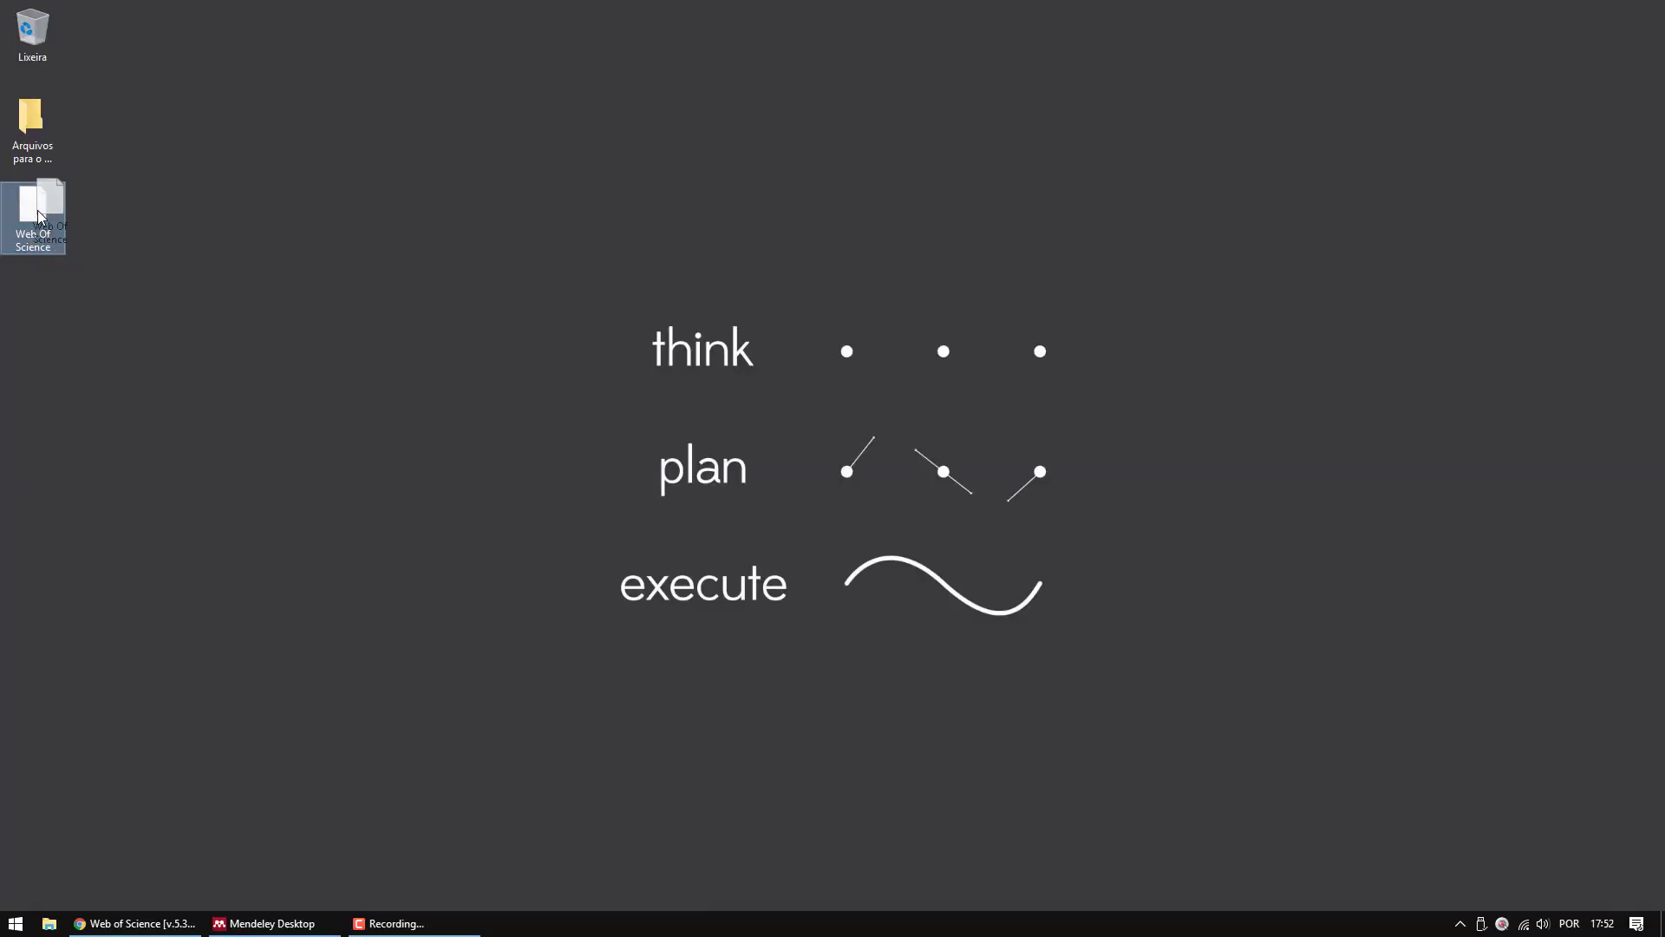
left_click_drag(38, 216, 29, 129)
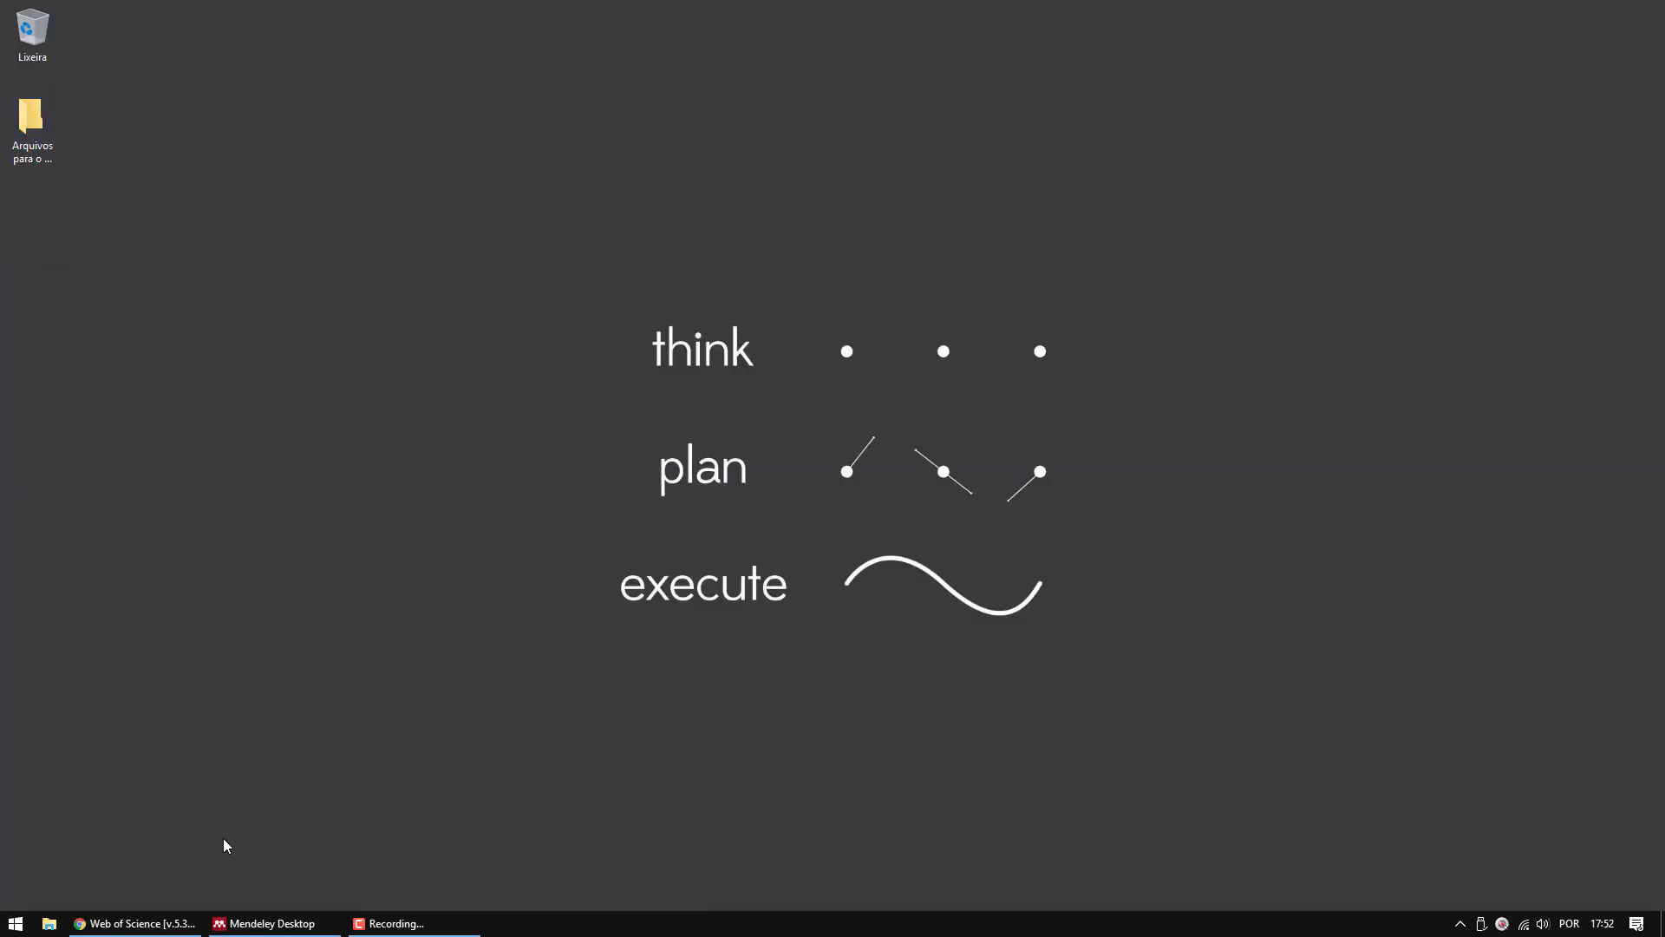
Back in Chrome, dismiss the Web of Science export message and select all articles on the ScienceDirect results page.
left_click(139, 922)
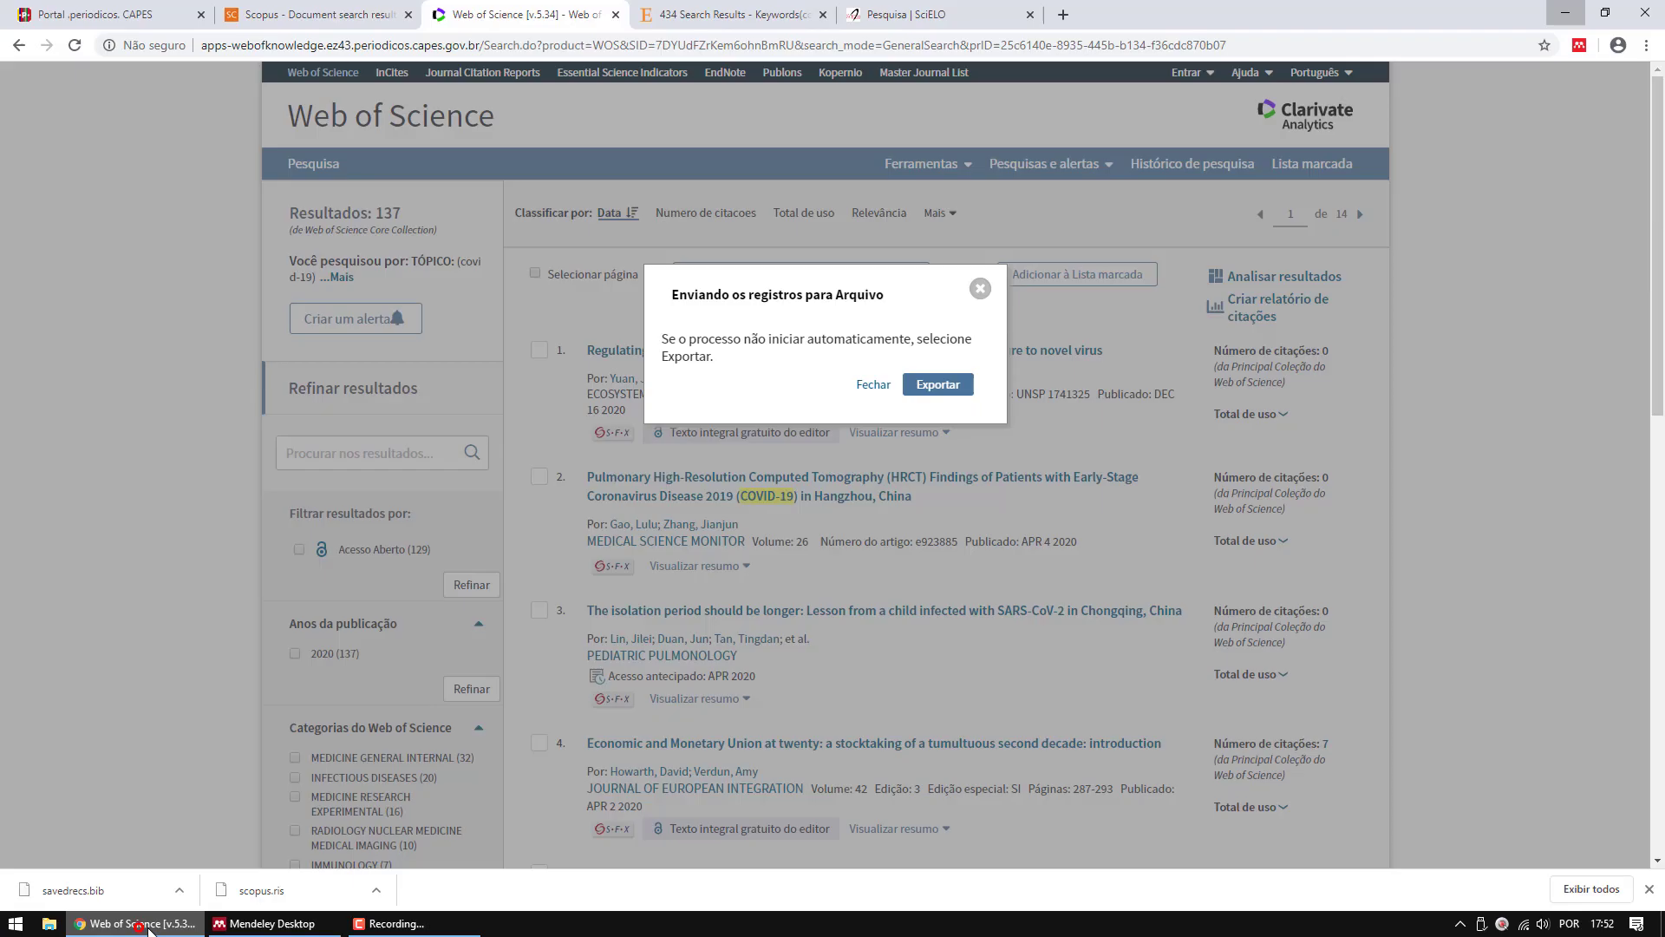
left_click(981, 288)
left_click(709, 12)
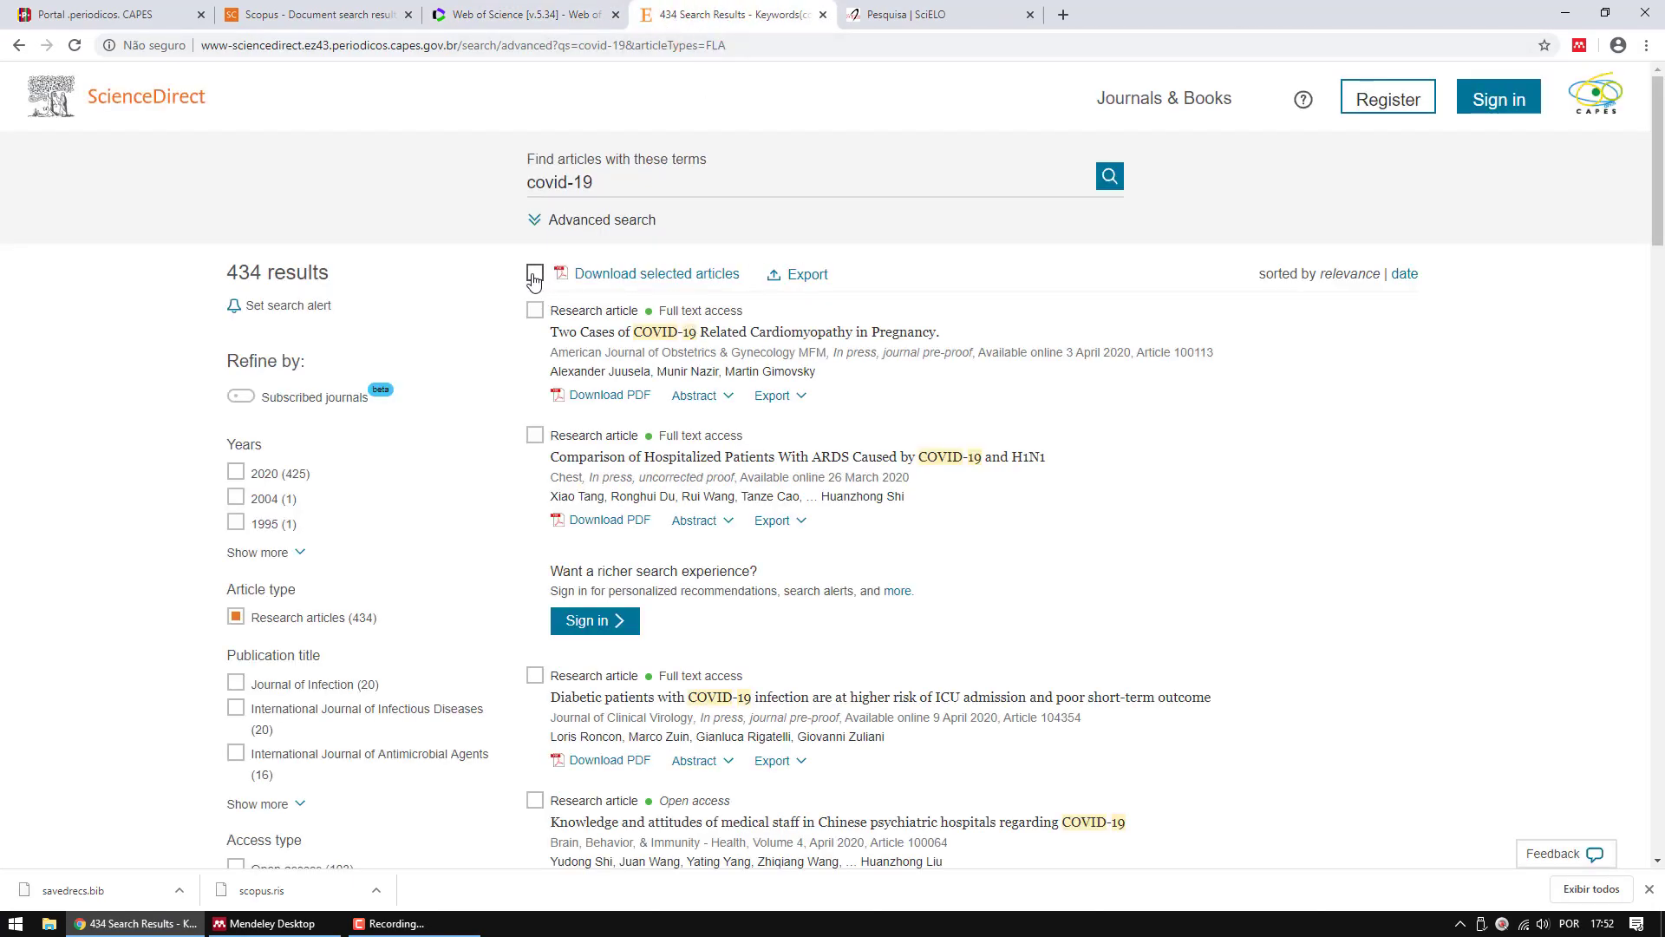
left_click(534, 276)
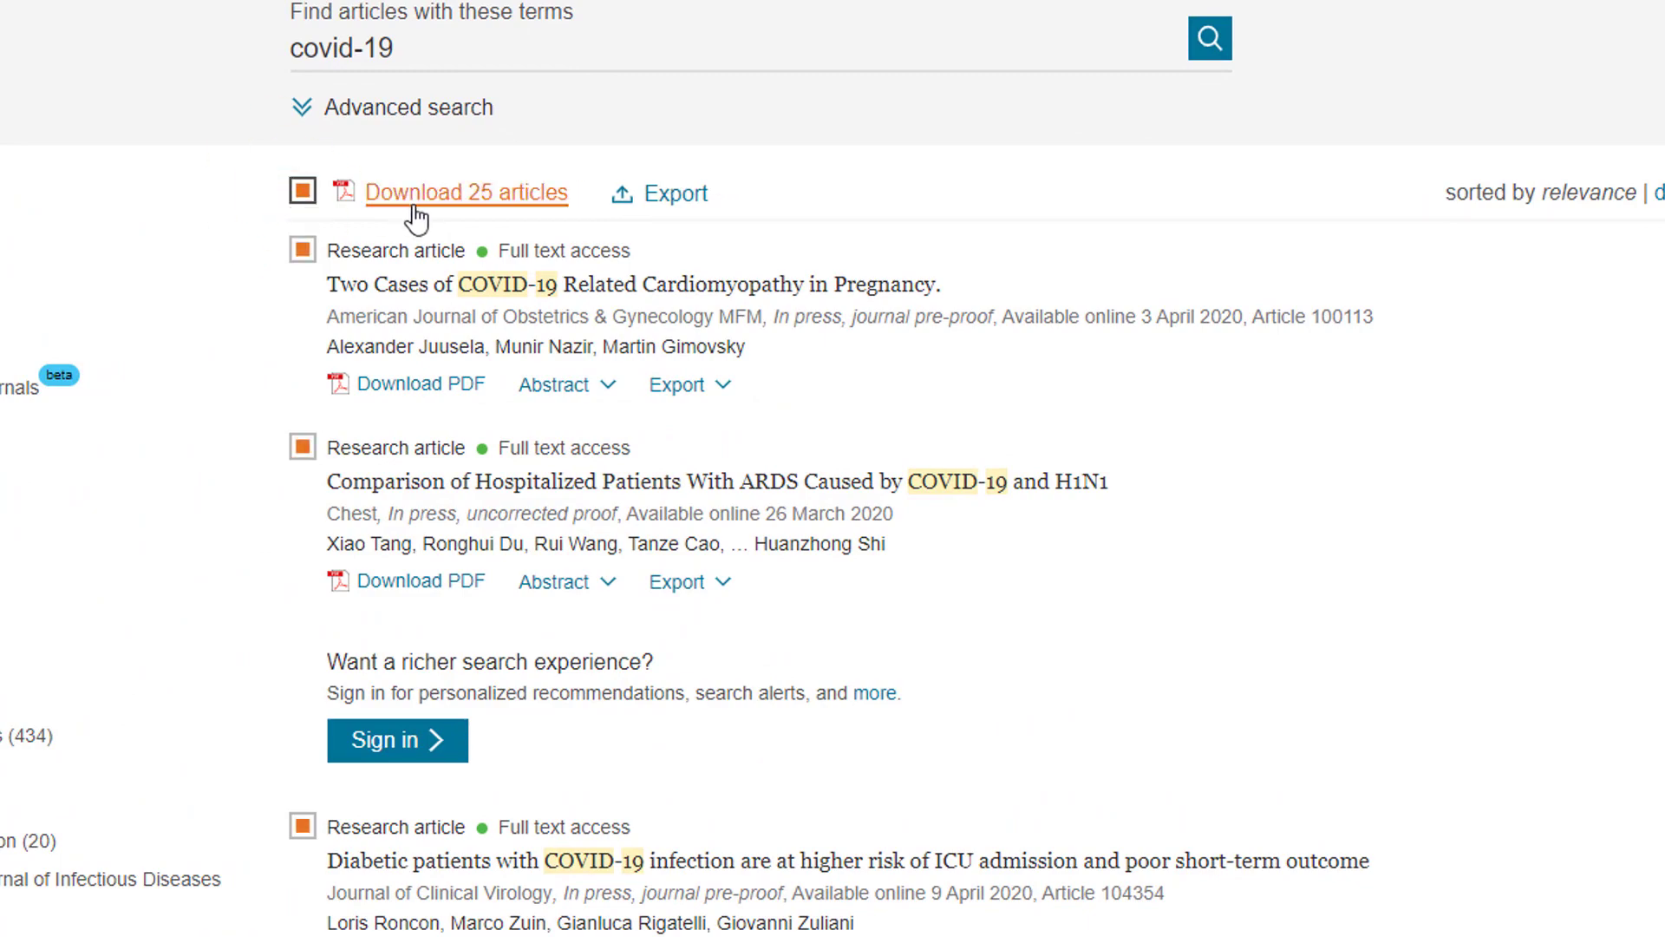
Review the selected ScienceDirect articles and export their citations to RIS.
scroll(434, 898, "down", 1)
scroll(434, 899, "down", 10)
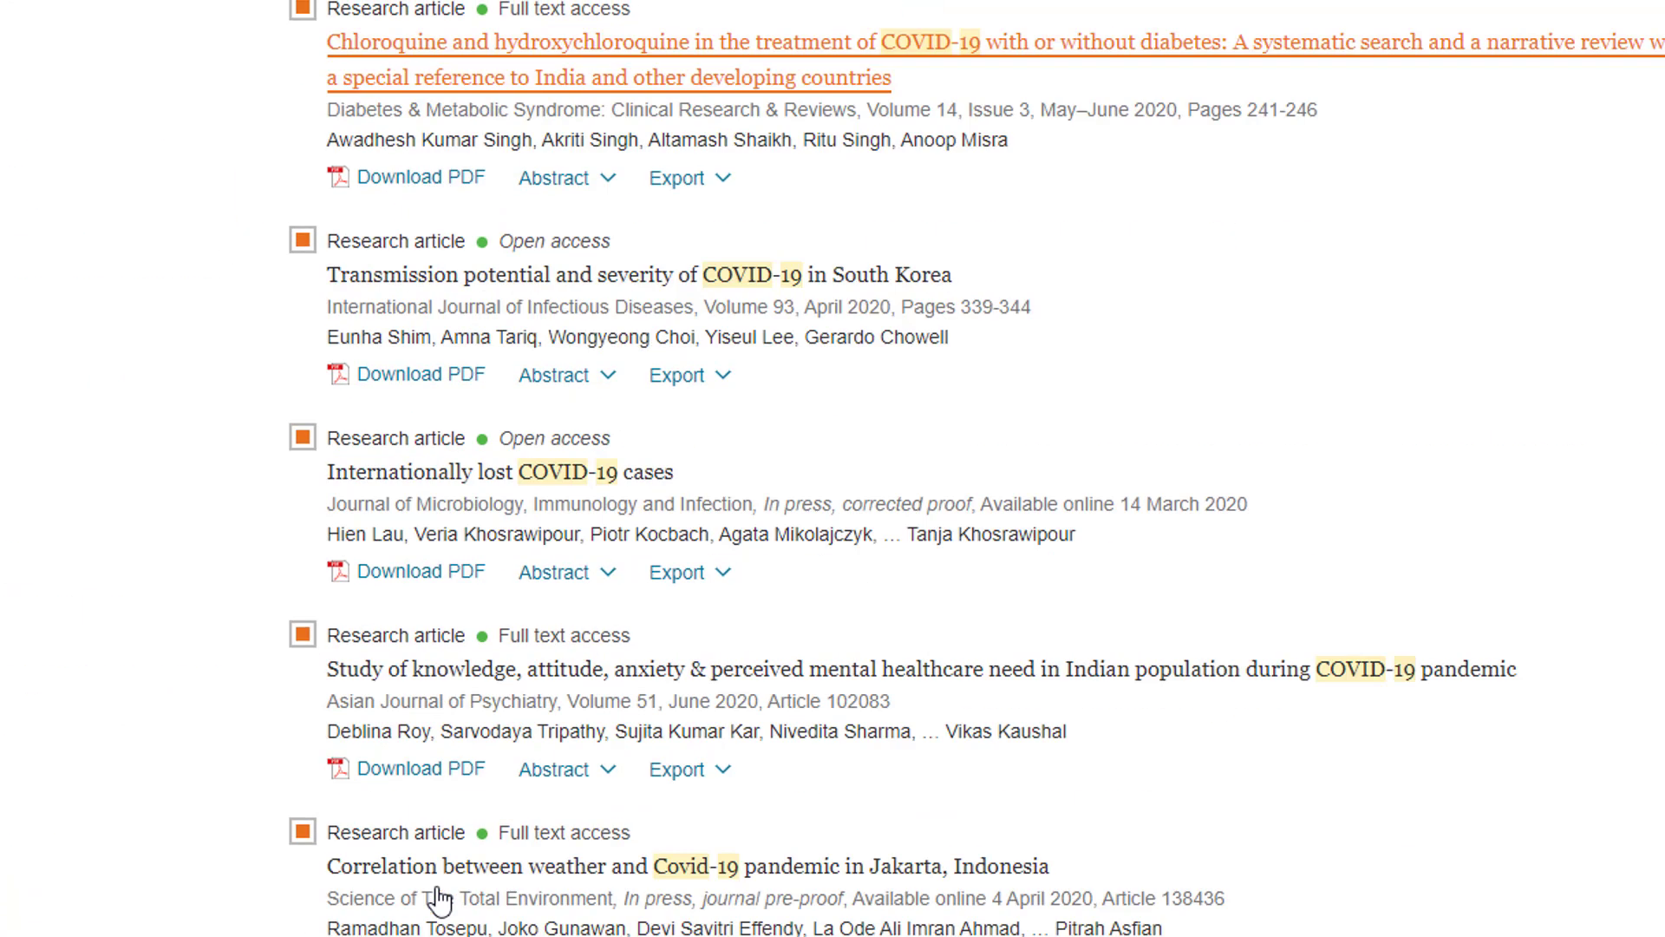
scroll(434, 900, "up", 15)
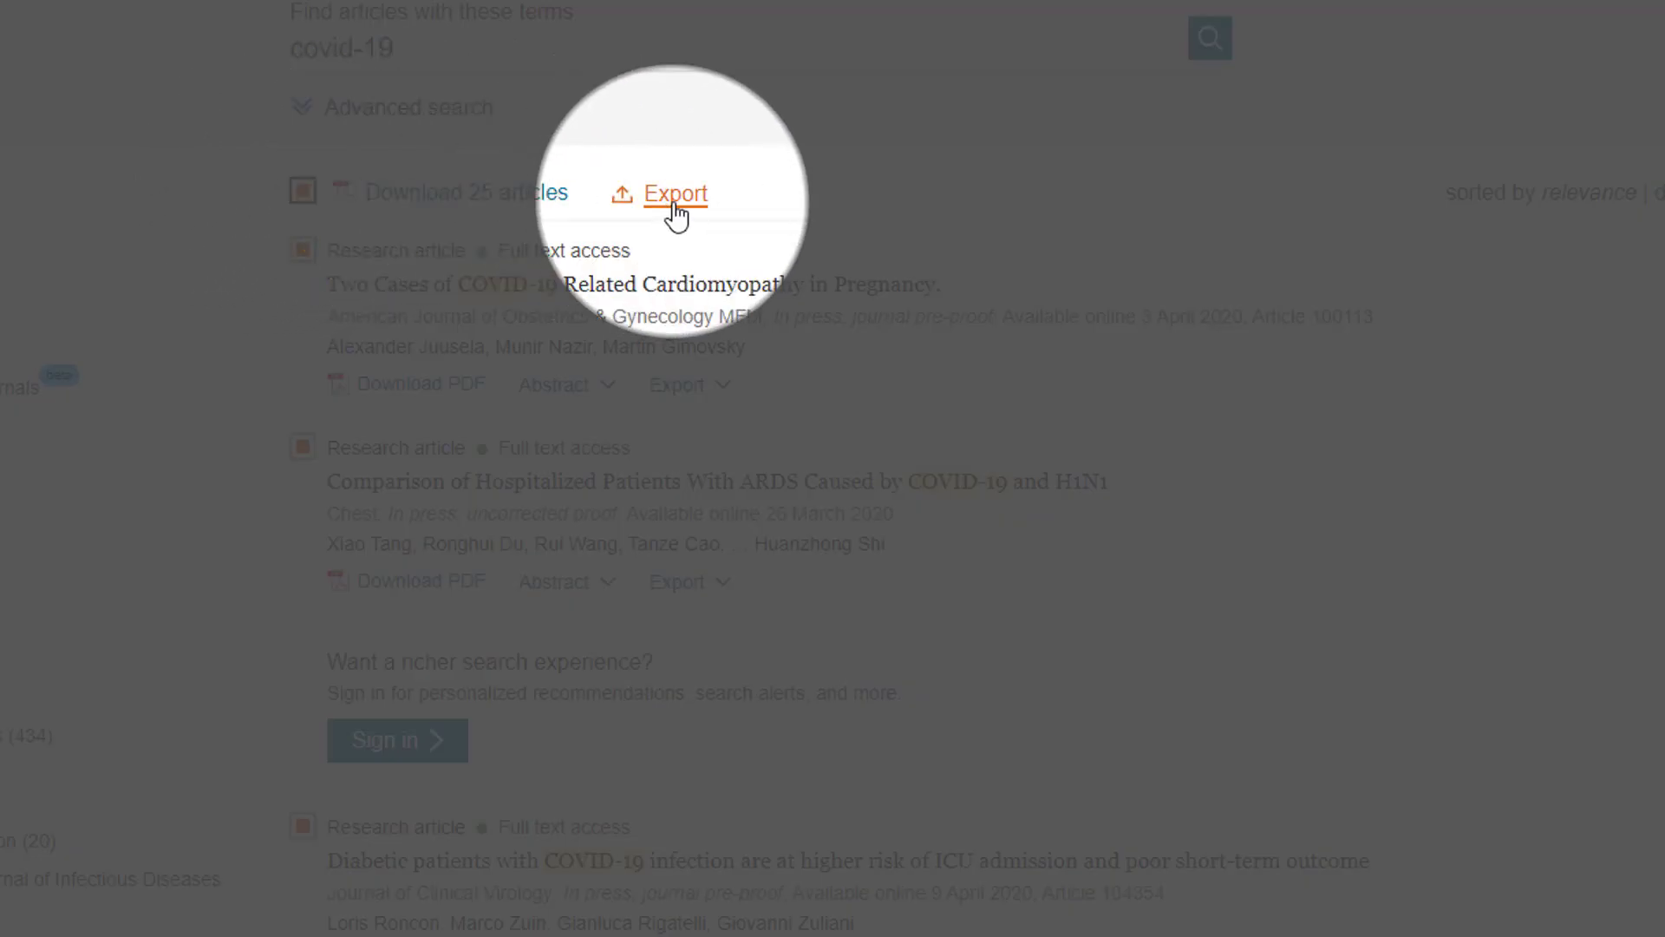
left_click(674, 202)
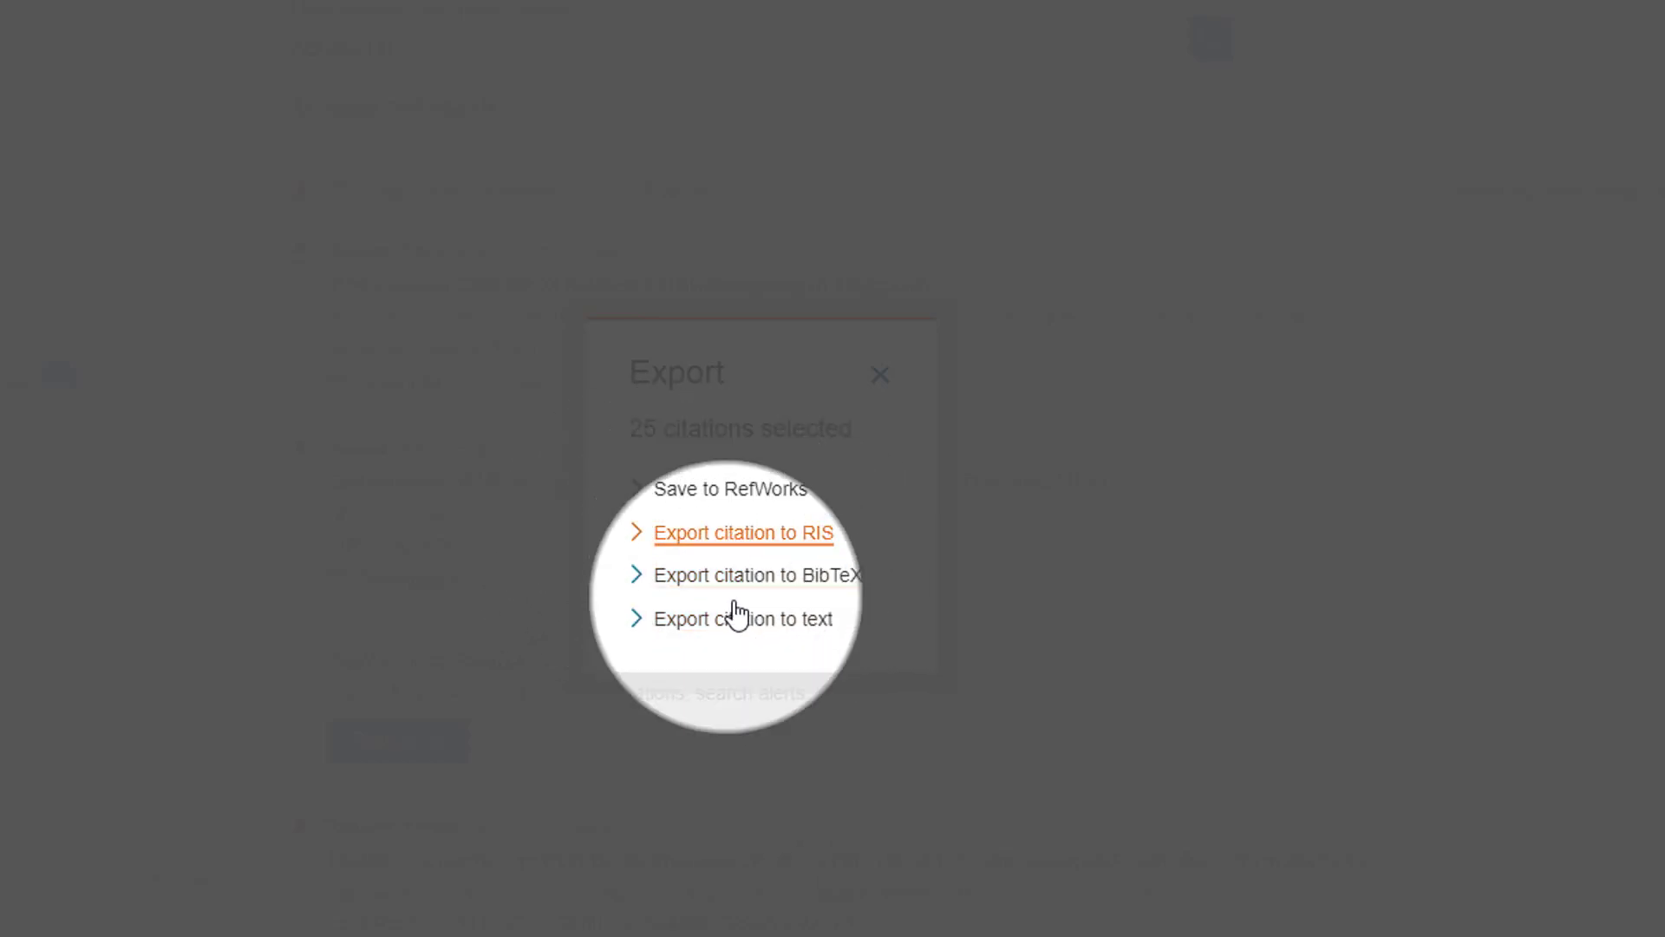
left_click(677, 552)
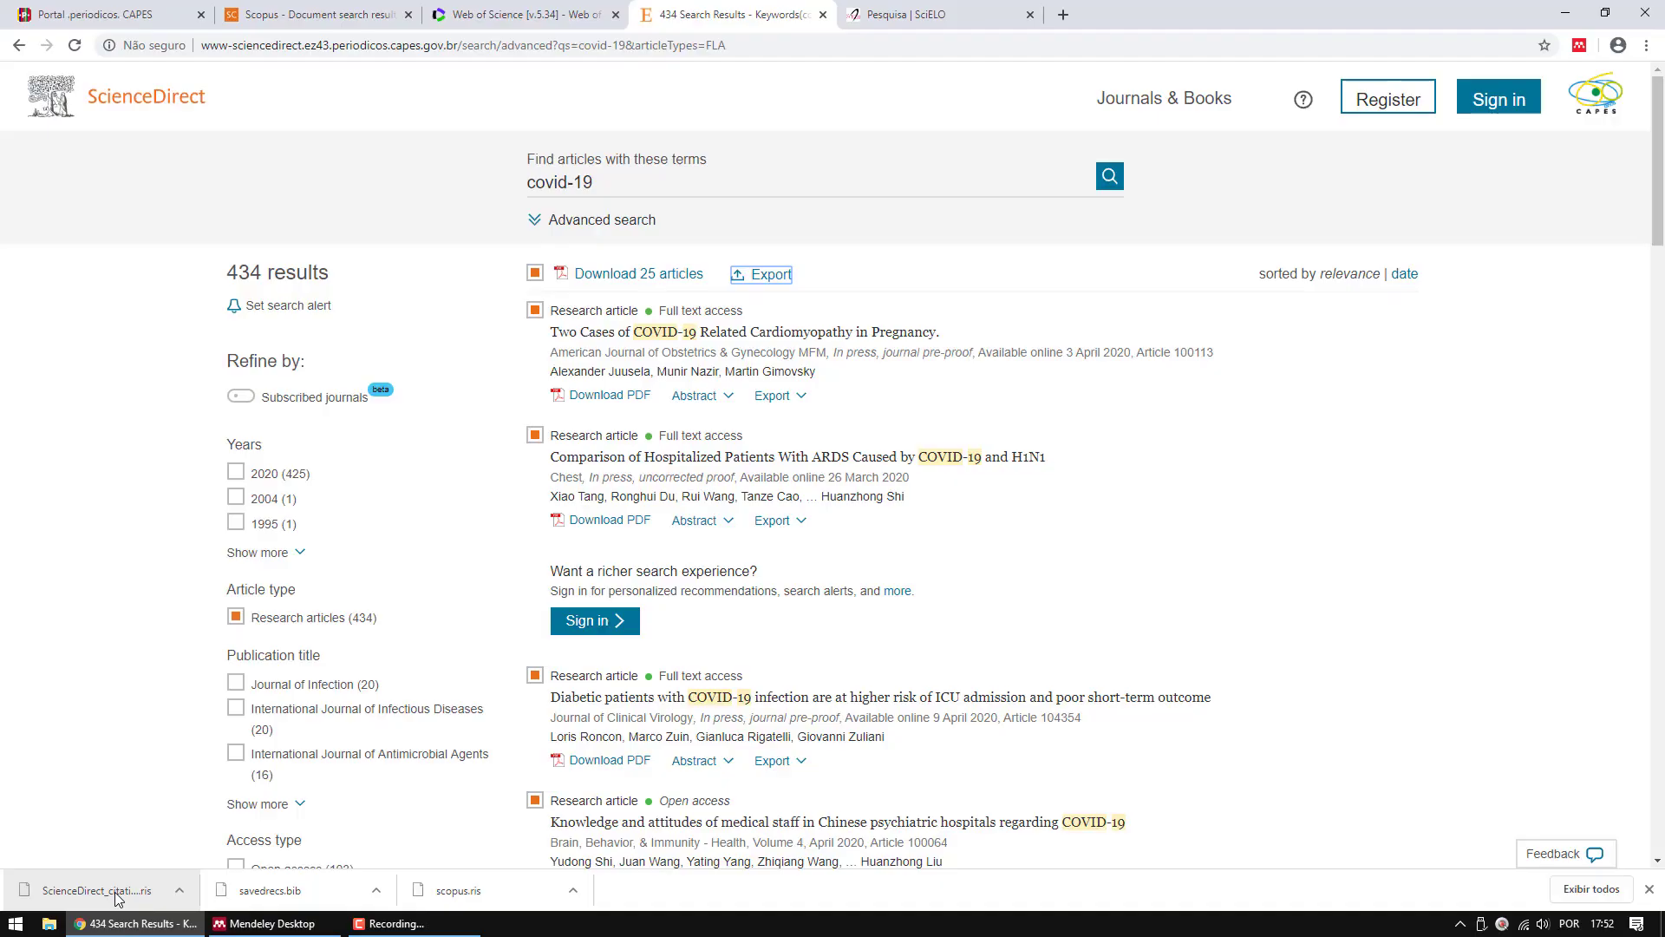
On the desktop, rename the exported ScienceDirect citations file as "ScienceDirect" and move it into the "Arquivos para o Mendeley" folder.
key("super+d")
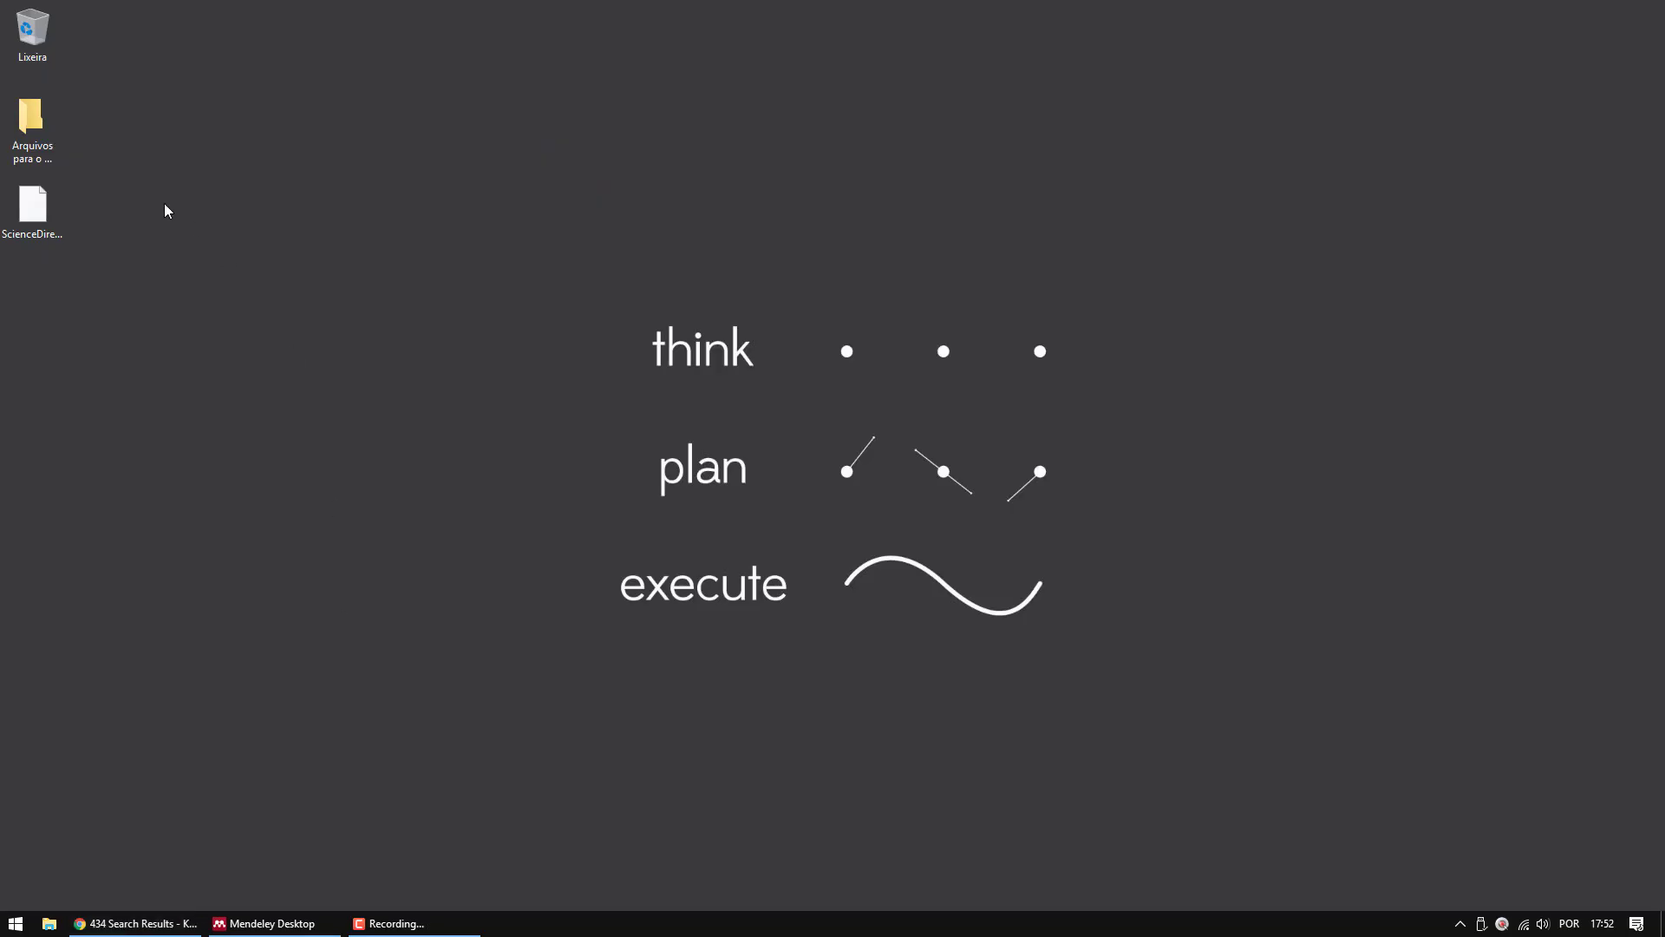
left_click(44, 233)
left_click(40, 241)
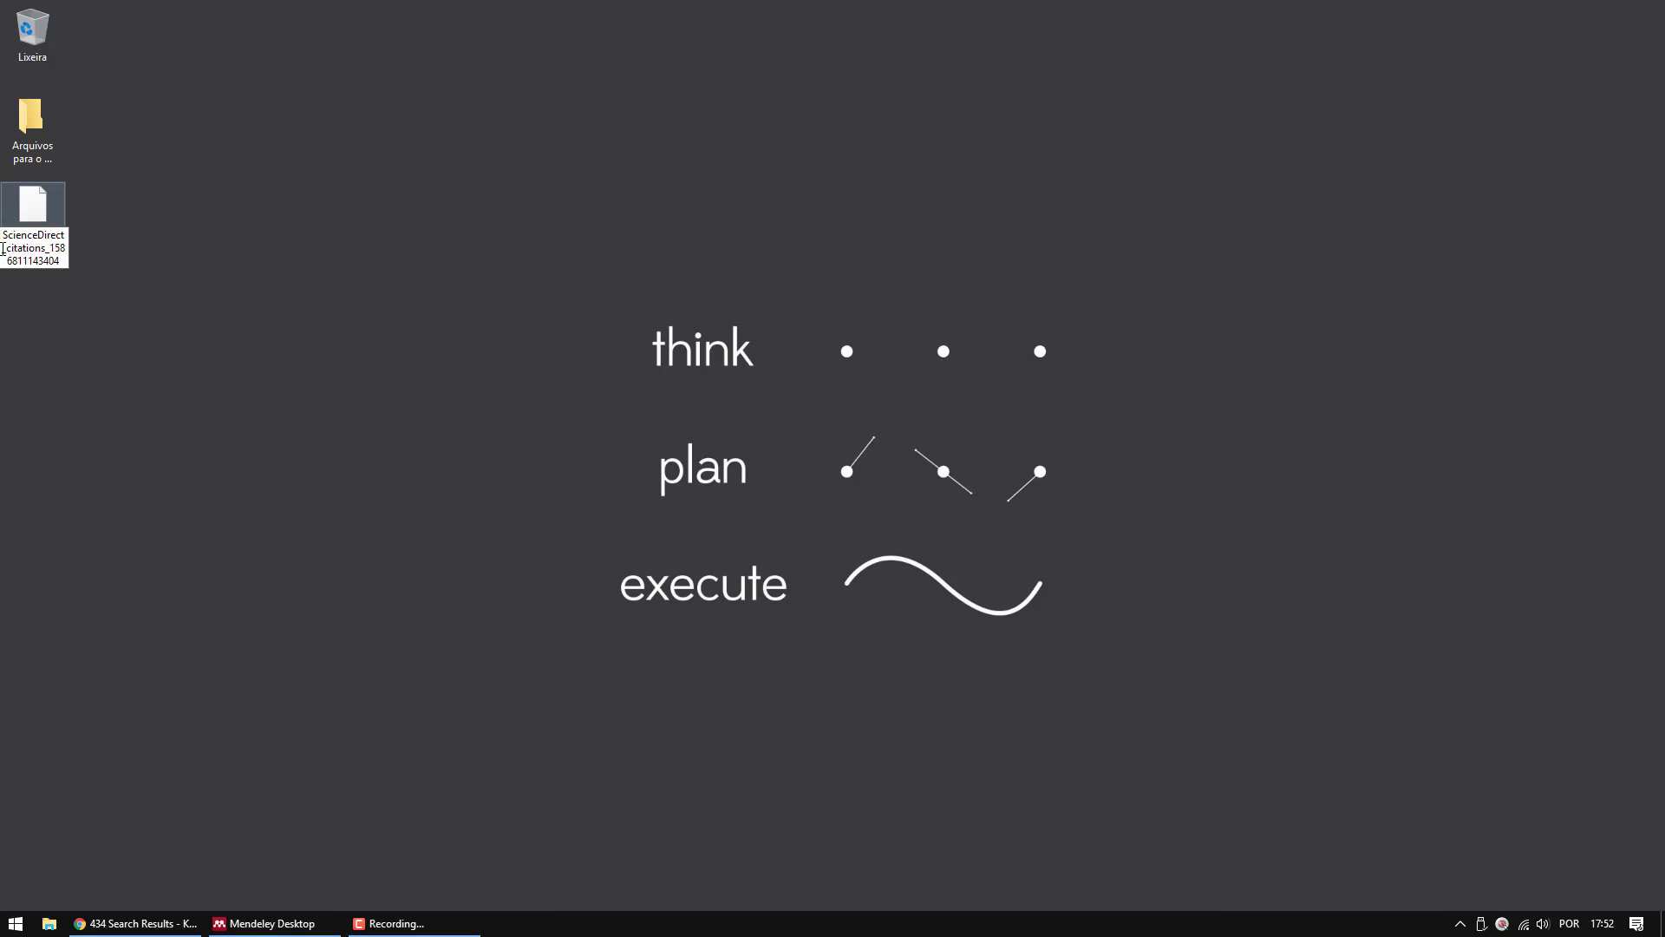
left_click_drag(4, 248, 137, 272)
key("BackSpace")
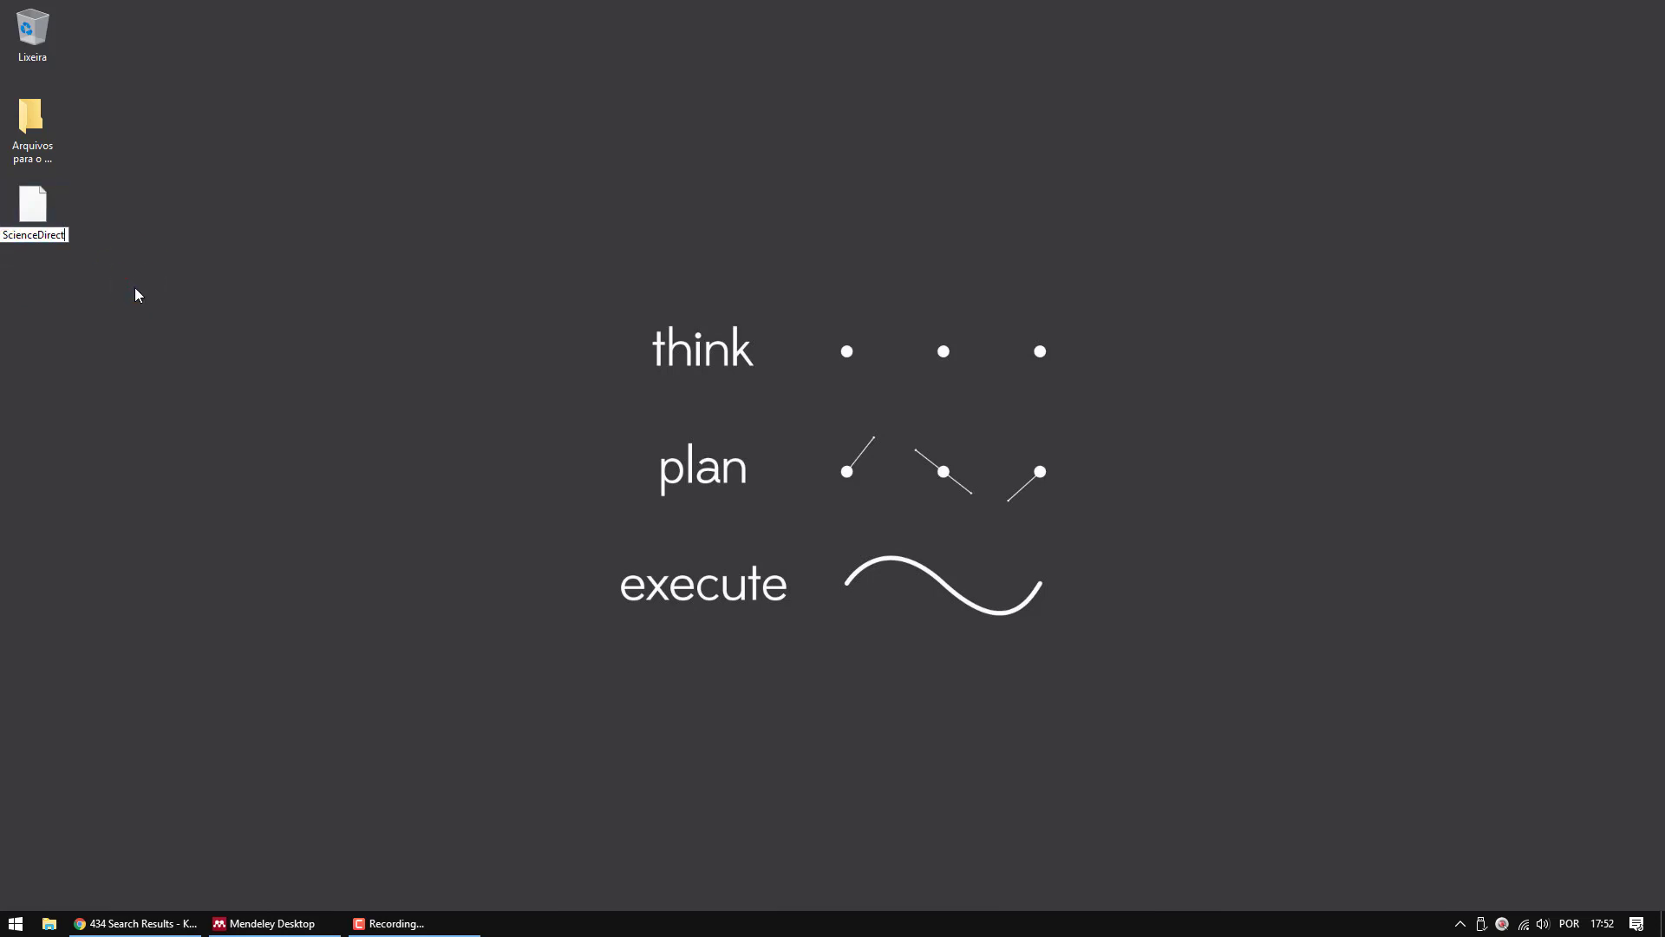
key("Return")
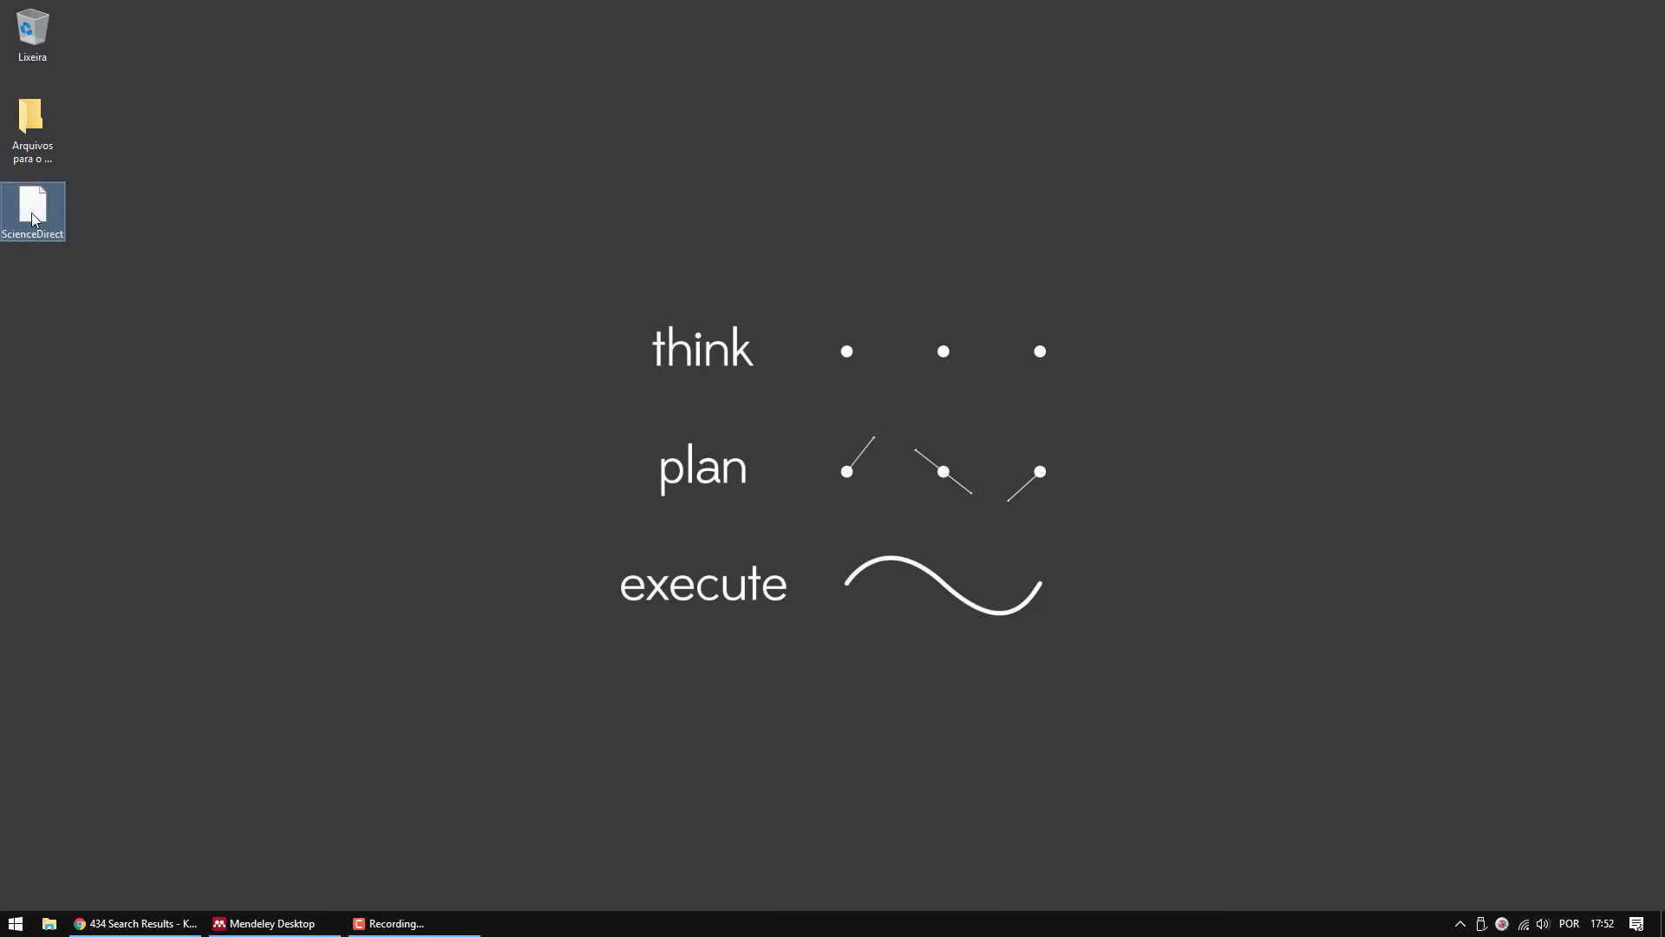
left_click_drag(34, 209, 31, 121)
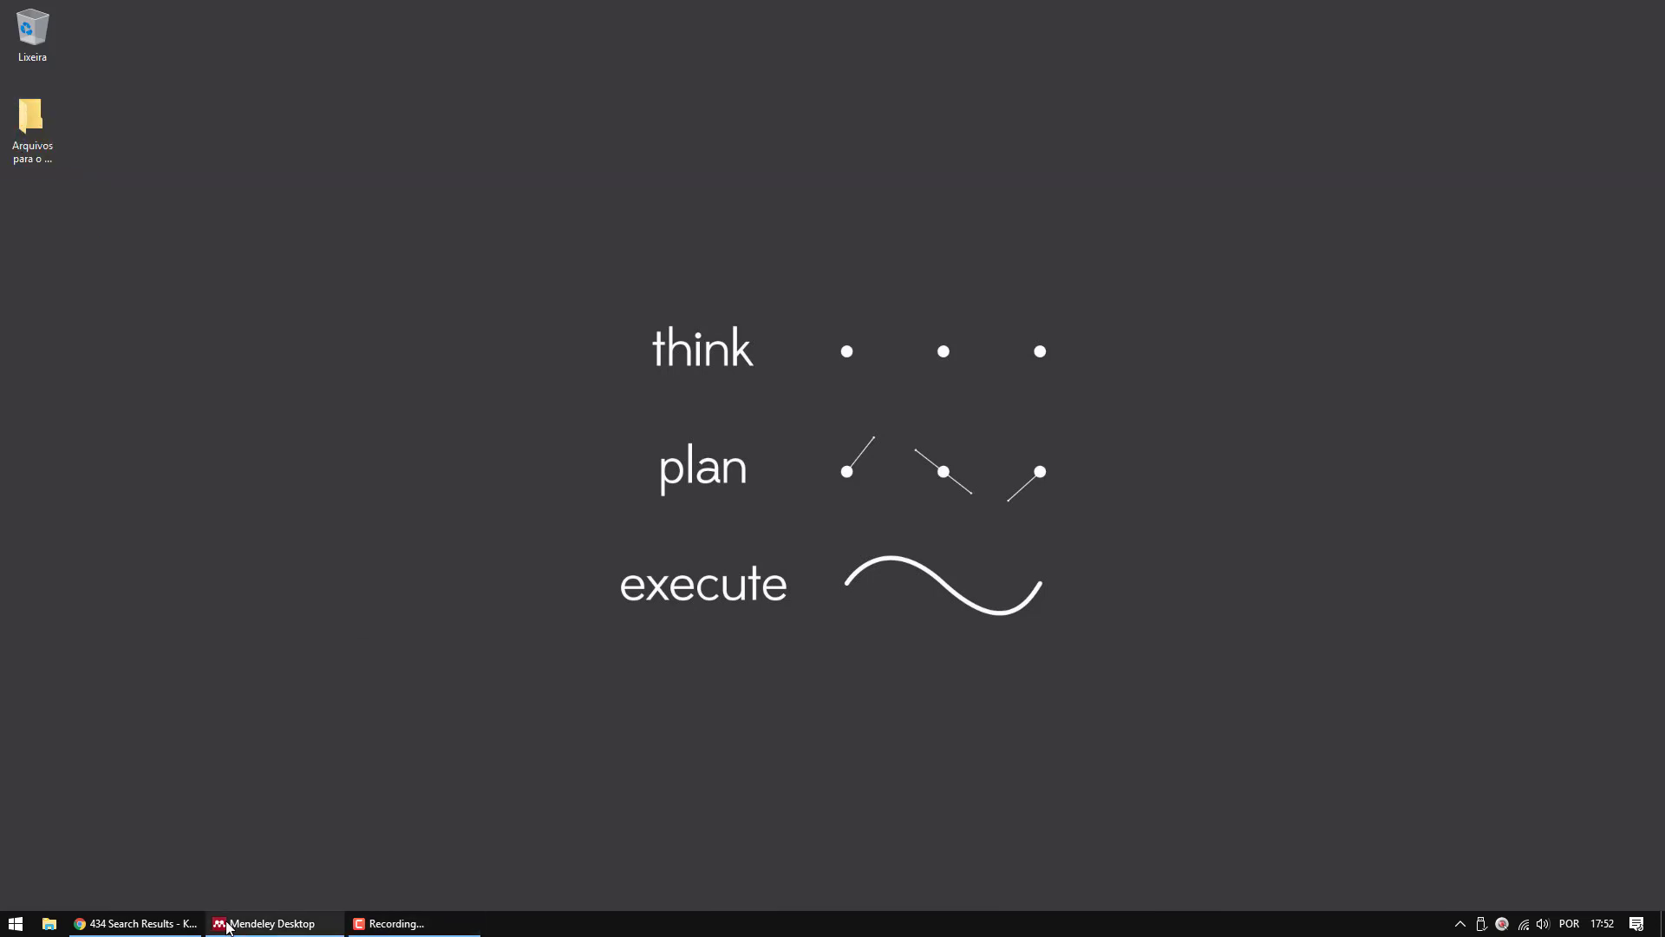
In Chrome, select all SciELO articles on the results page and export this page ("Esta página") in RIS format.
left_click(152, 923)
left_click(911, 13)
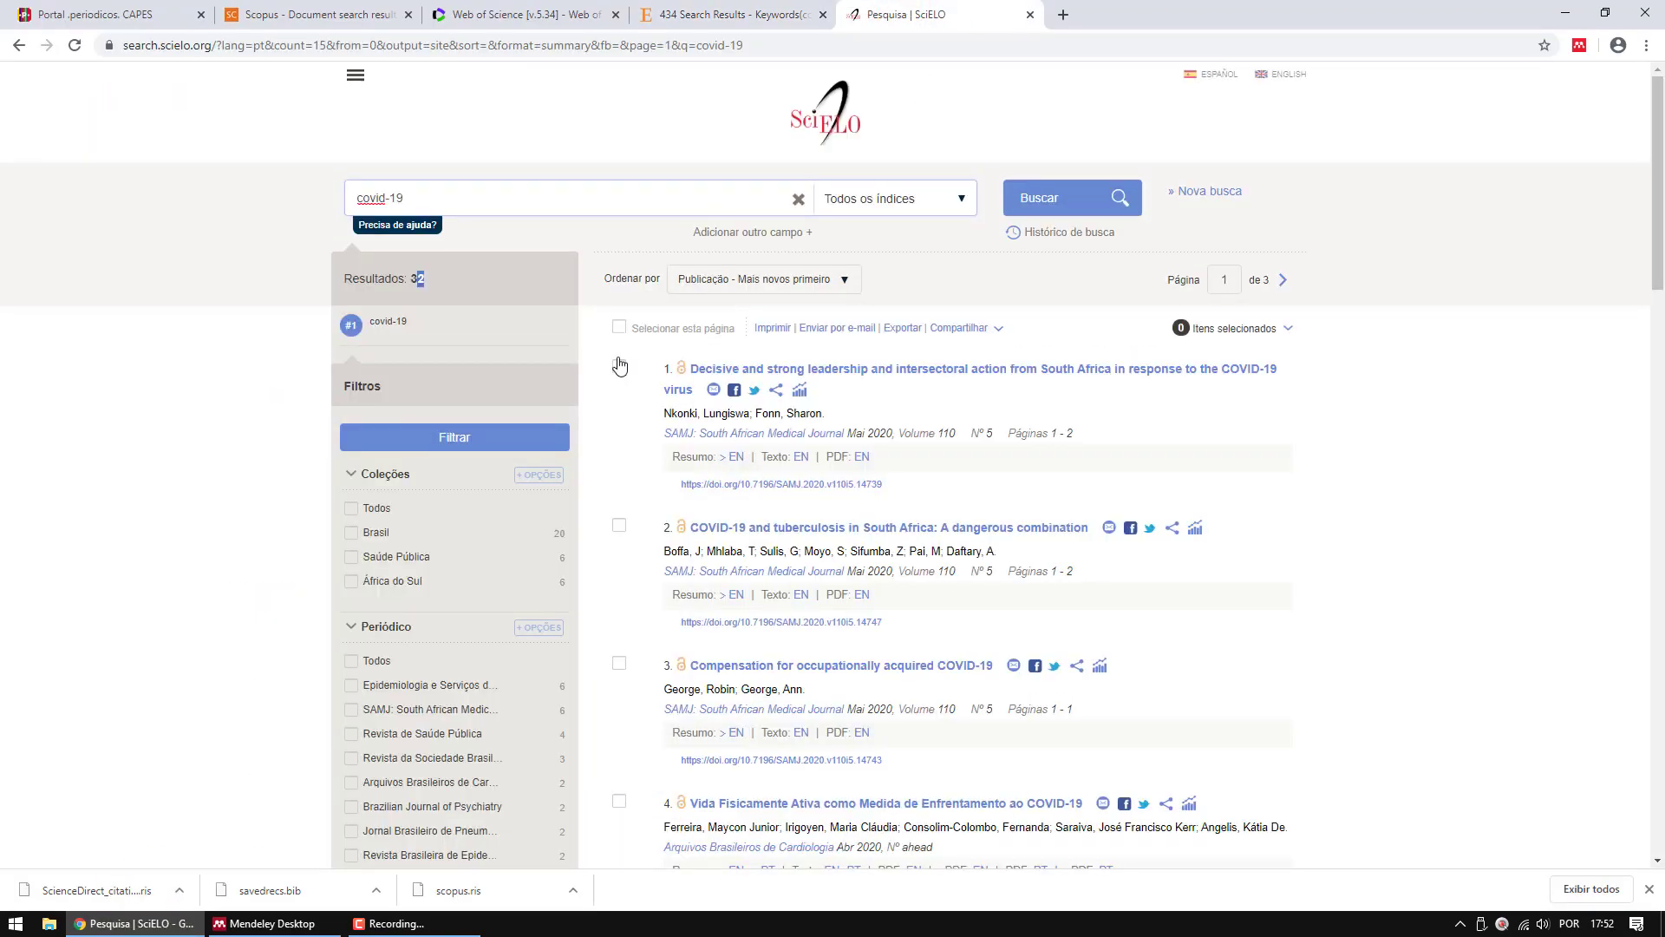
left_click(619, 327)
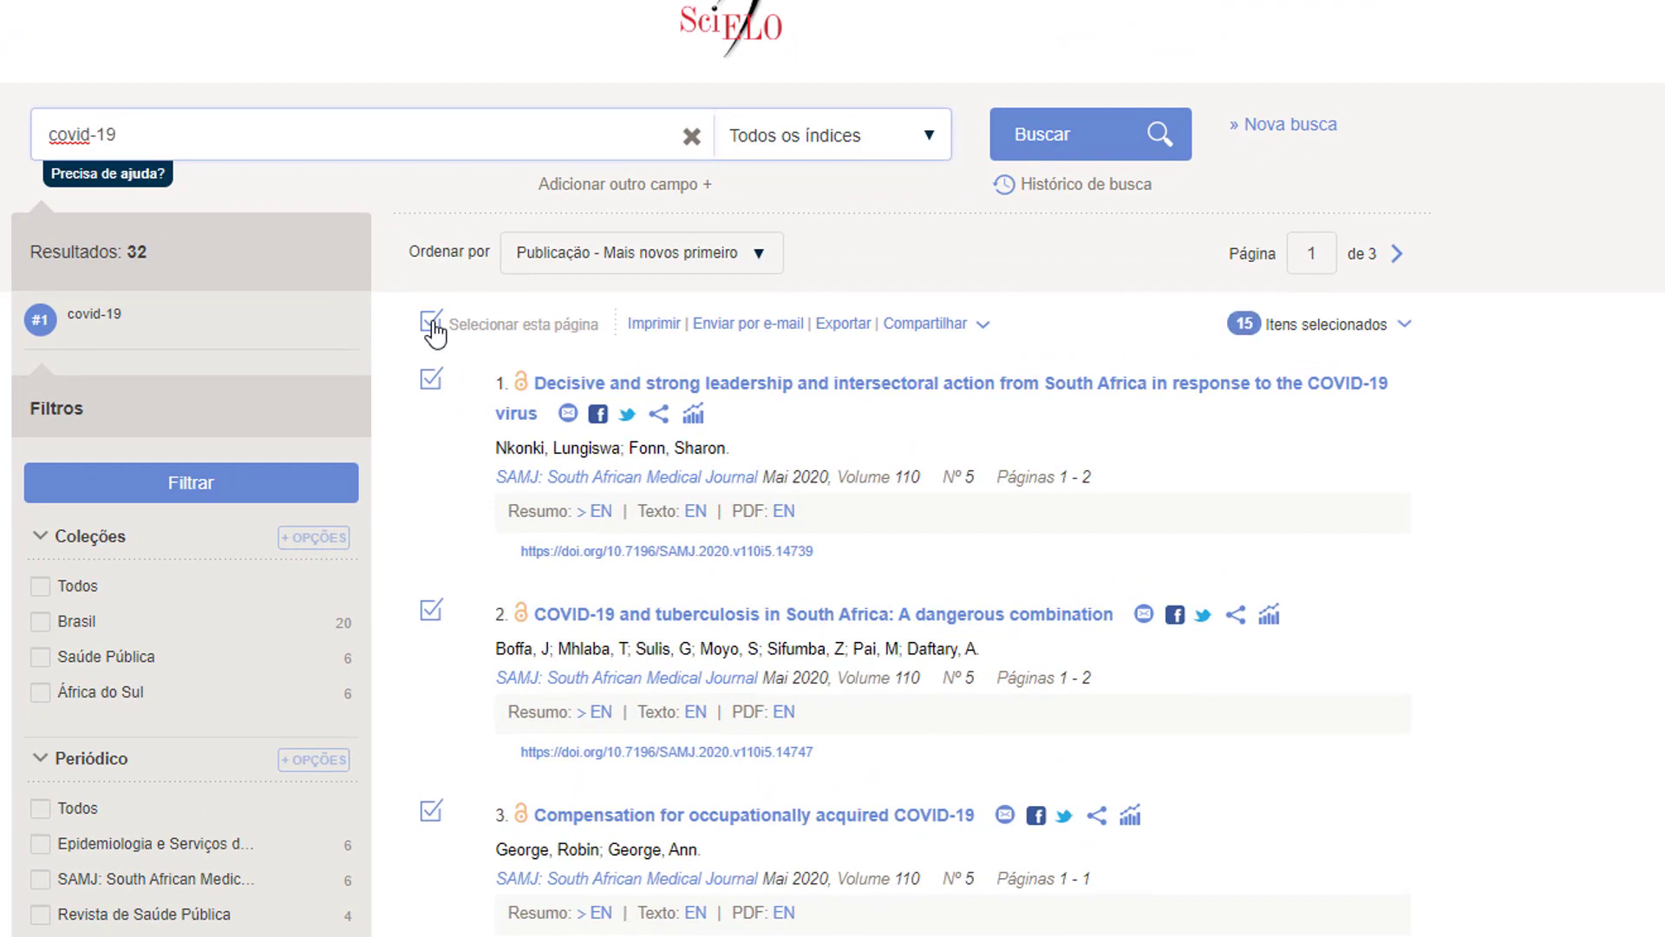
left_click(848, 327)
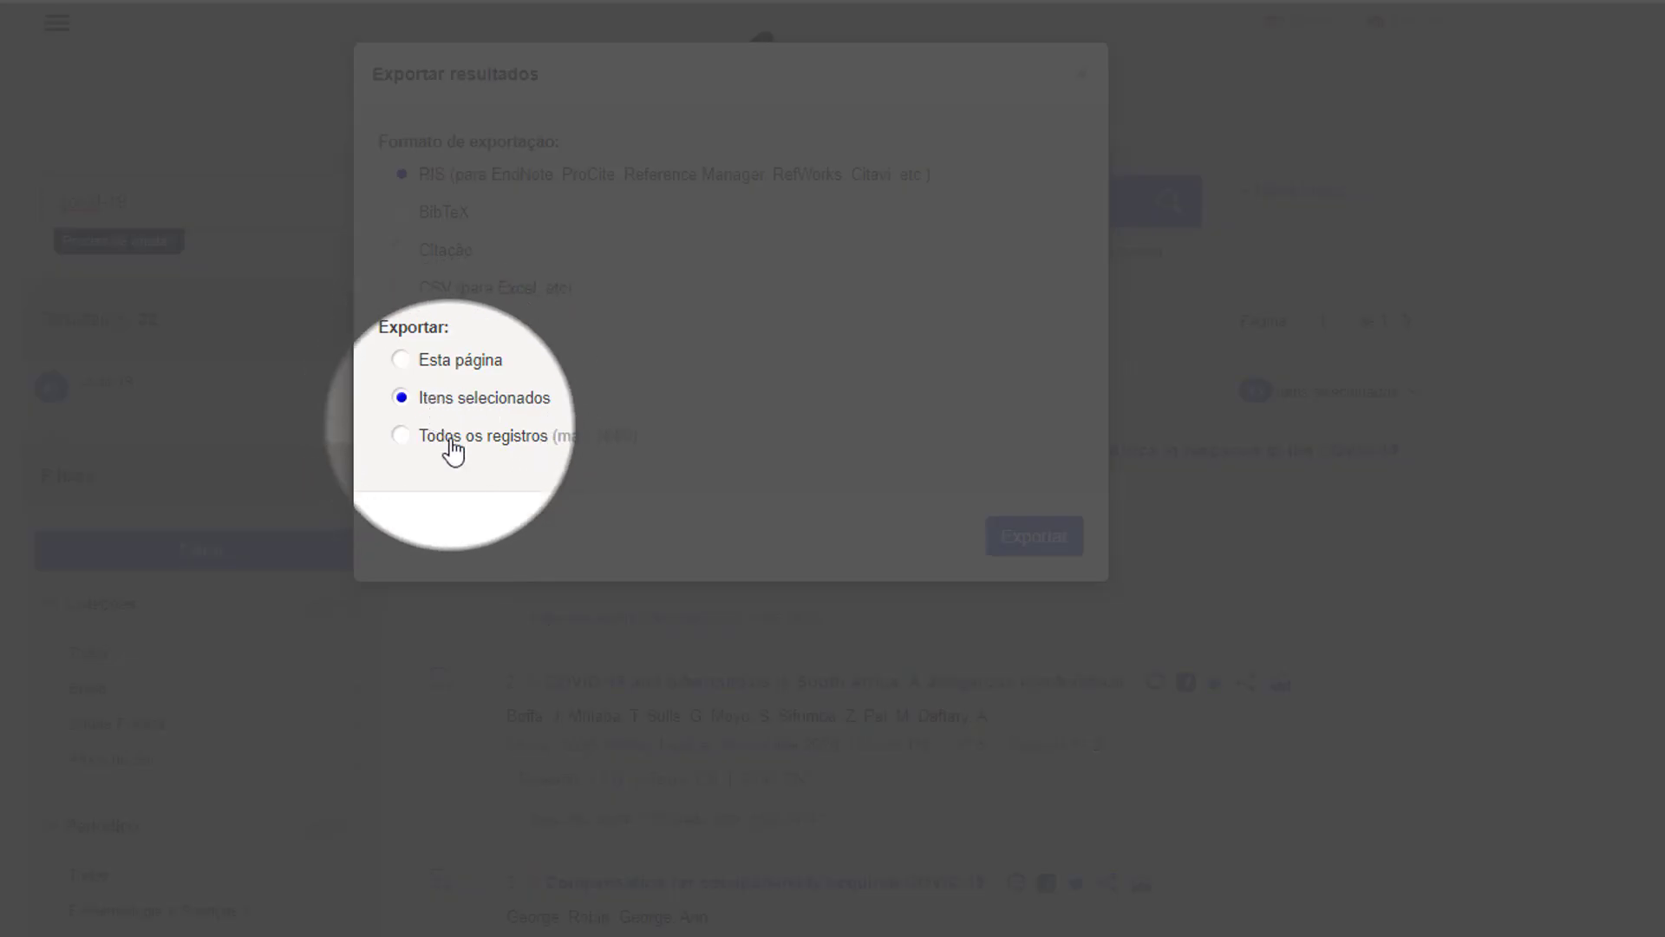
left_click(411, 363)
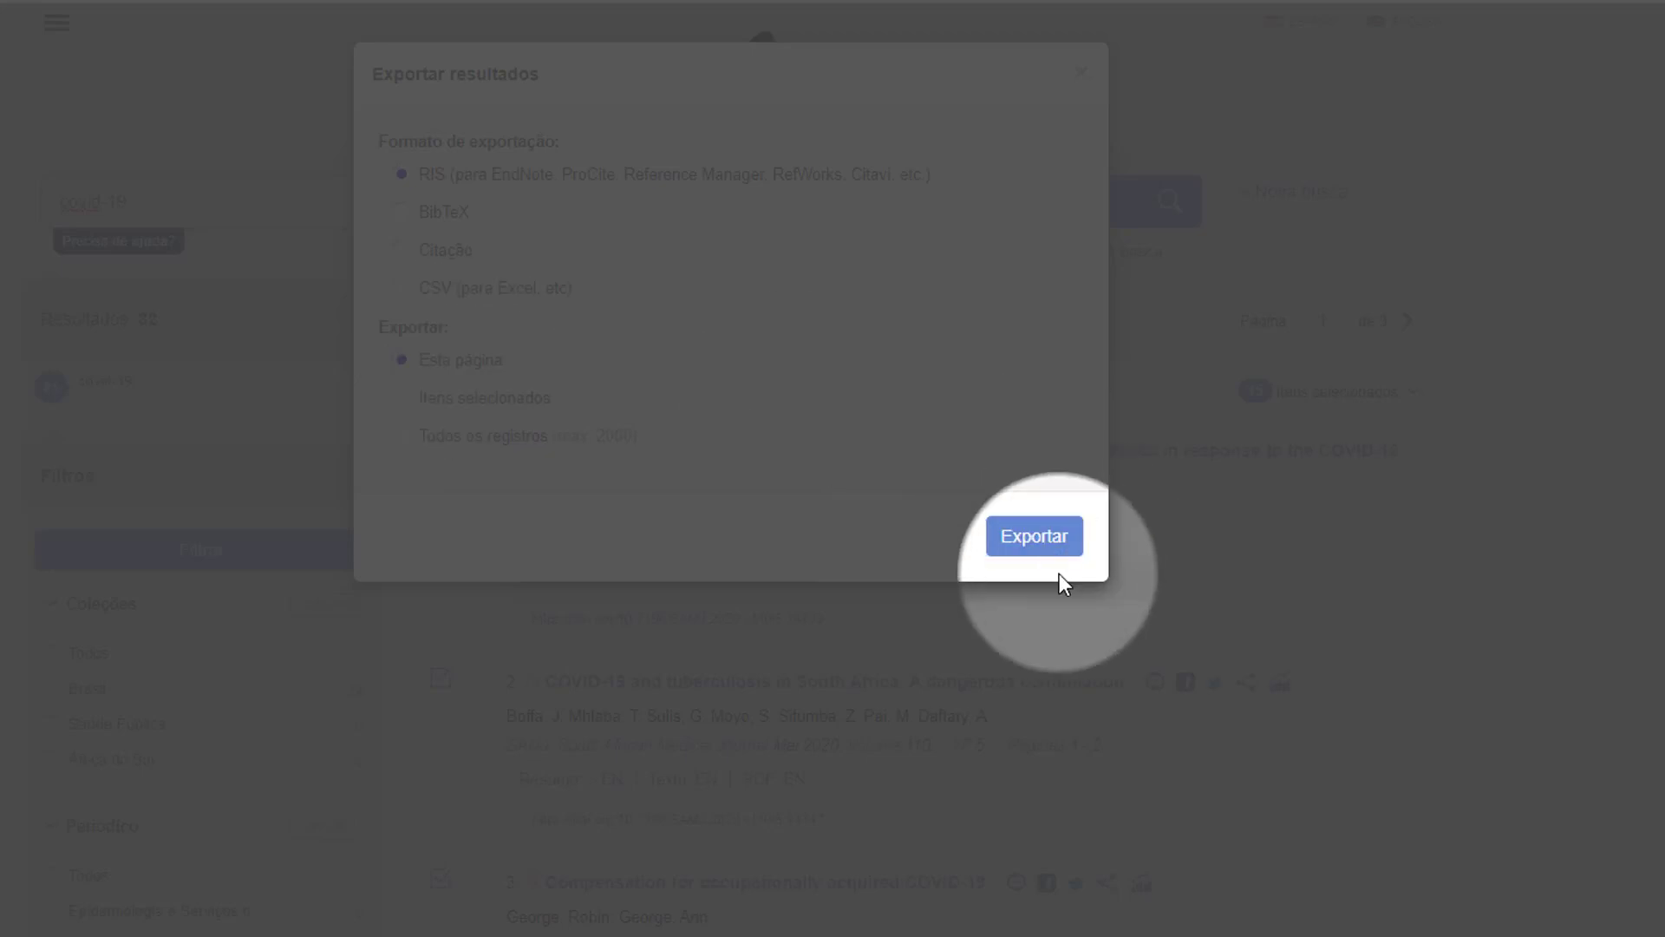
left_click(1041, 549)
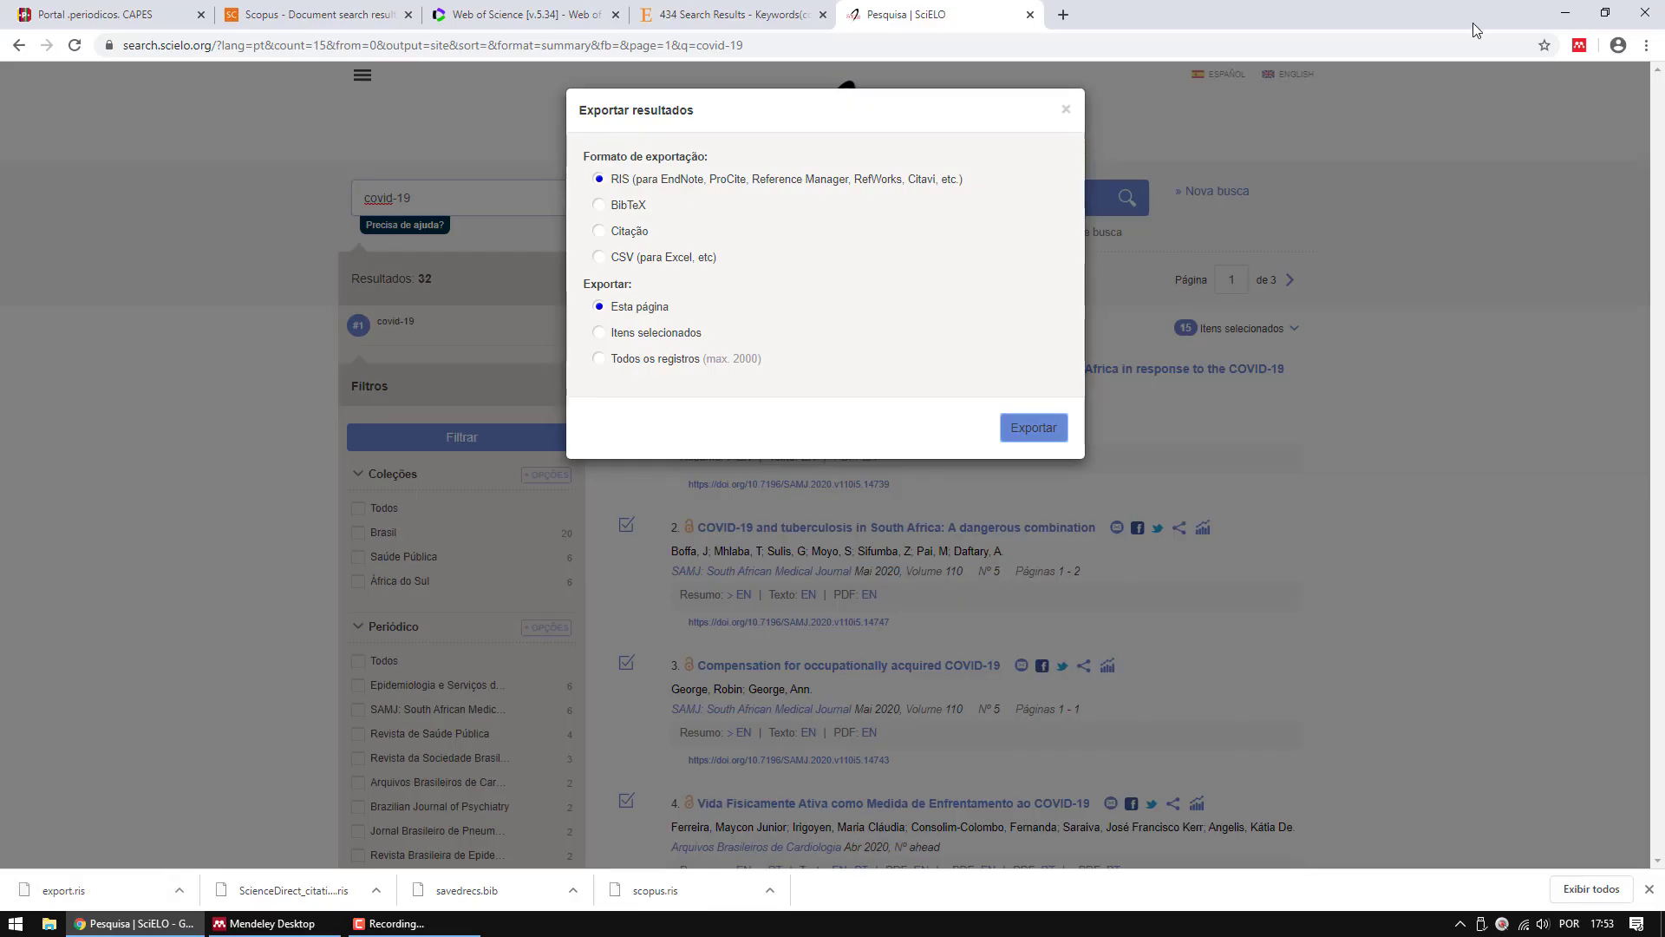
On the desktop, rename the export file as "Scielo" and move it into the "Arquivos para o Mendeley" folder.
left_click(1566, 10)
left_click(26, 204)
key("F2")
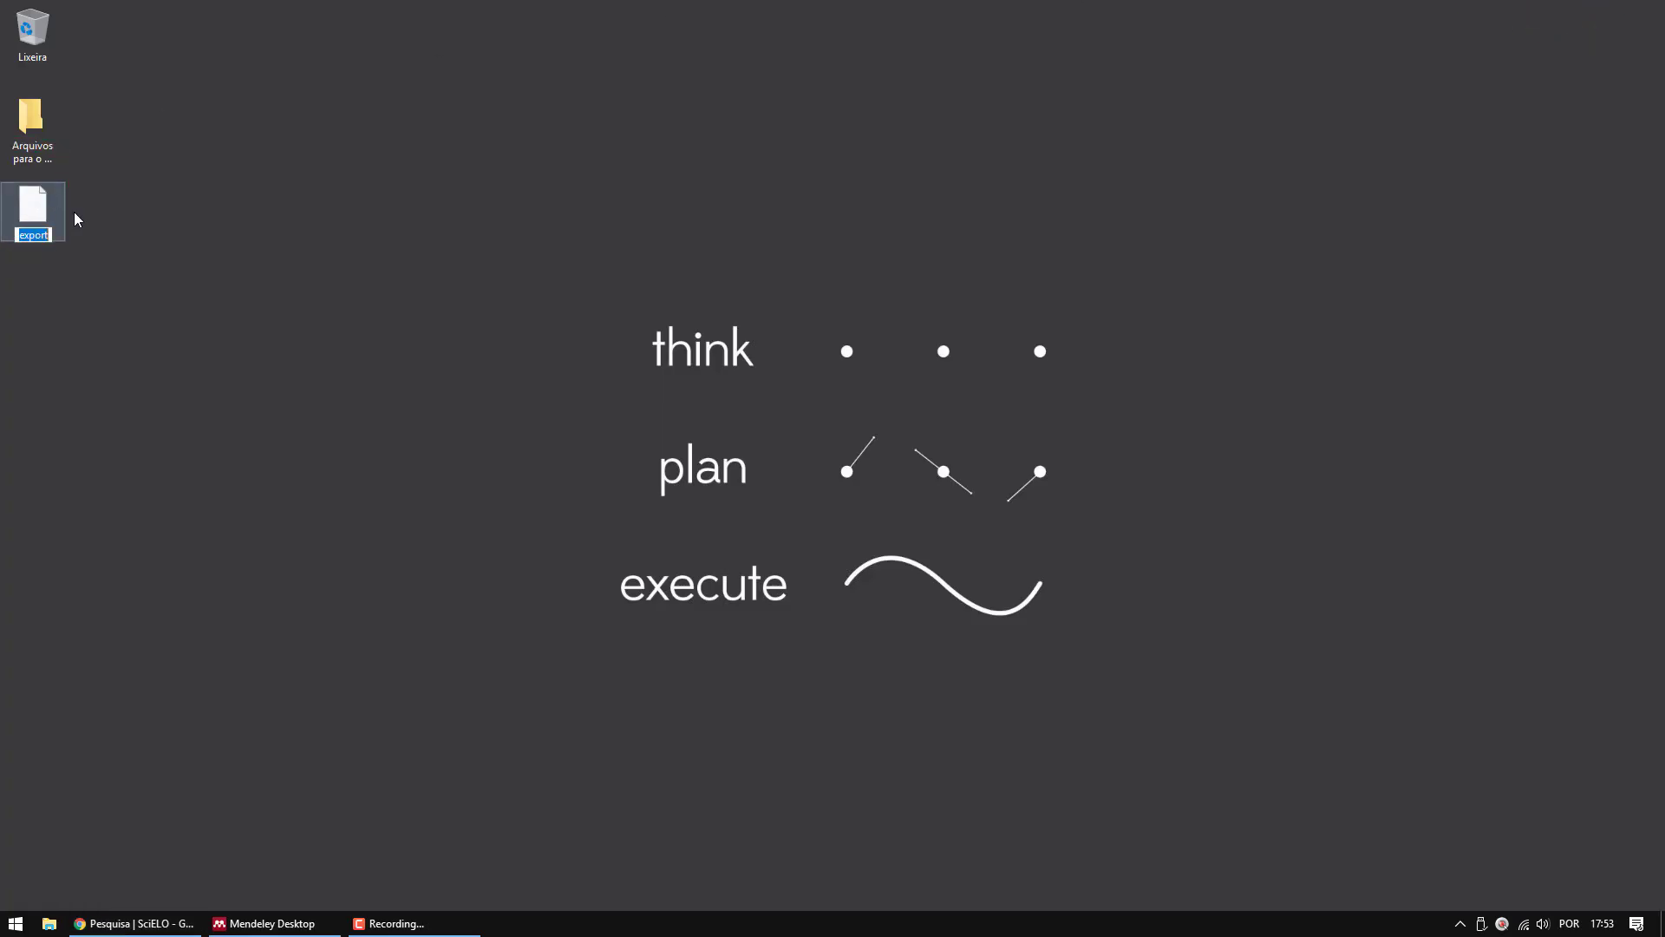
type("Scielo")
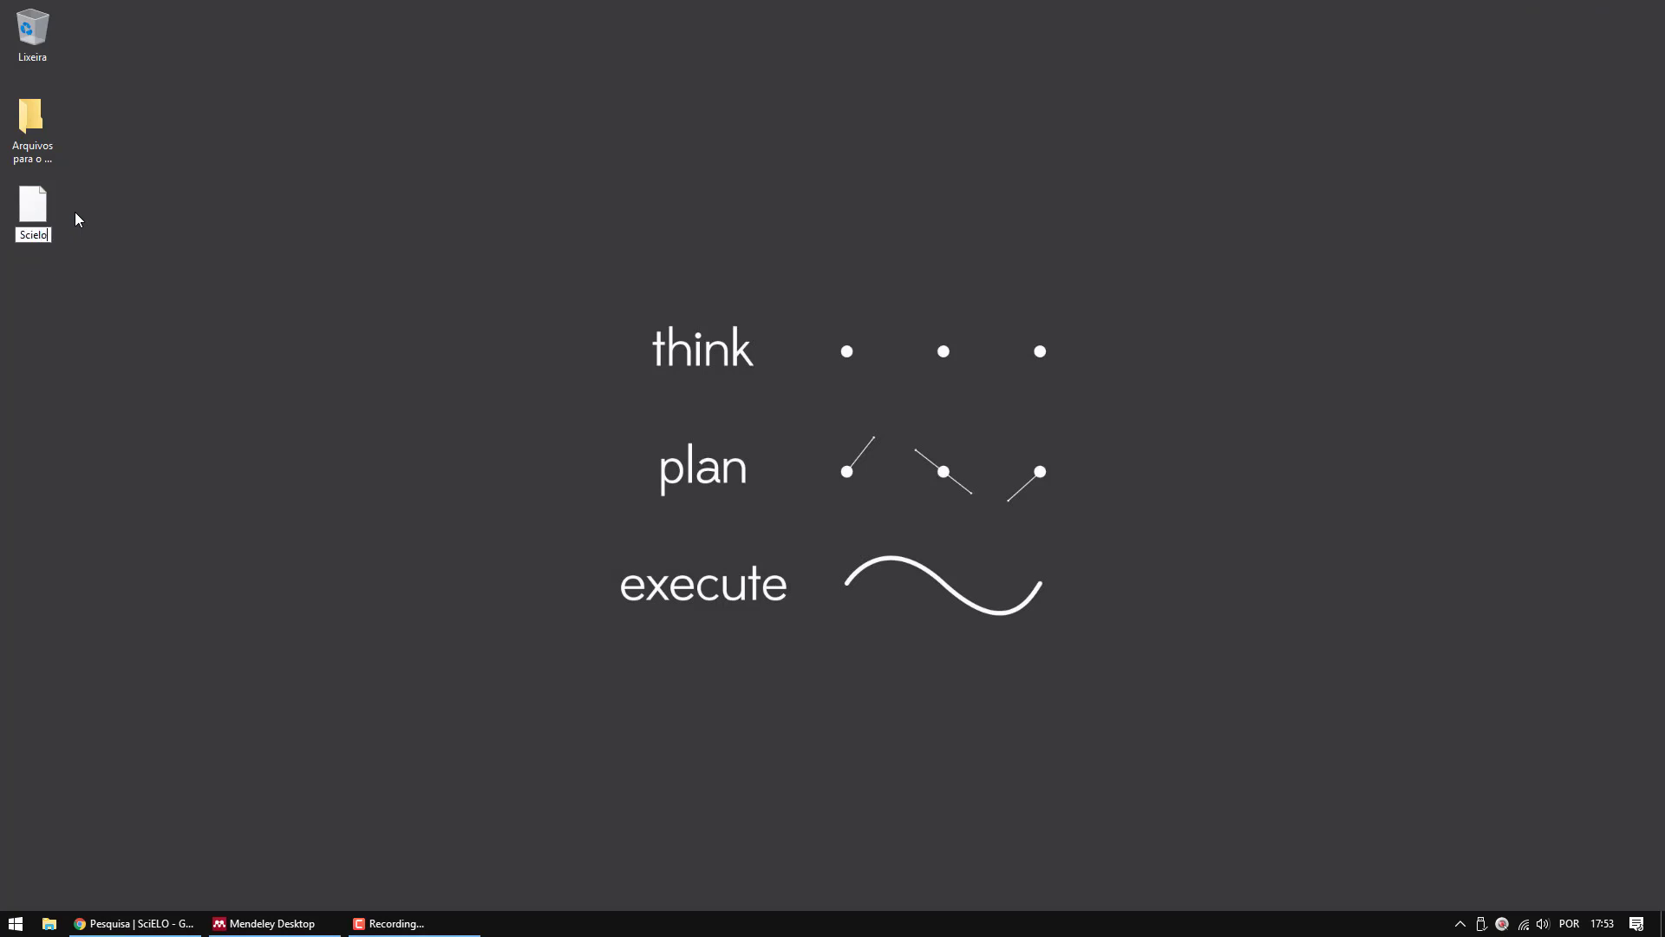
key("Return")
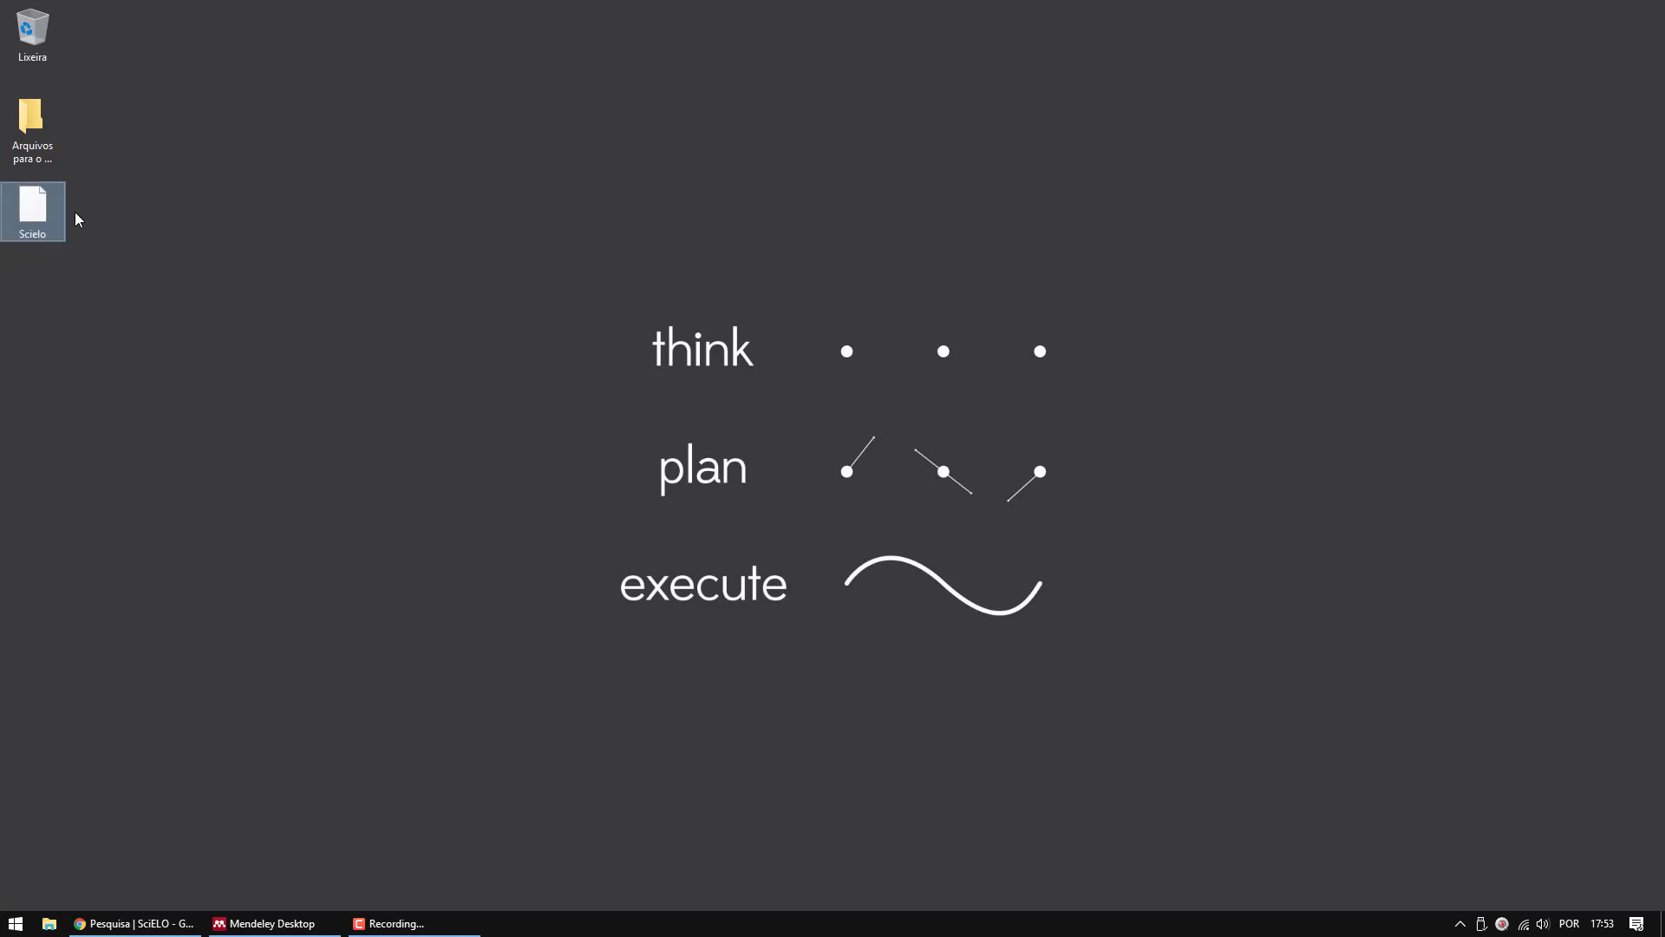
left_click_drag(32, 208, 21, 151)
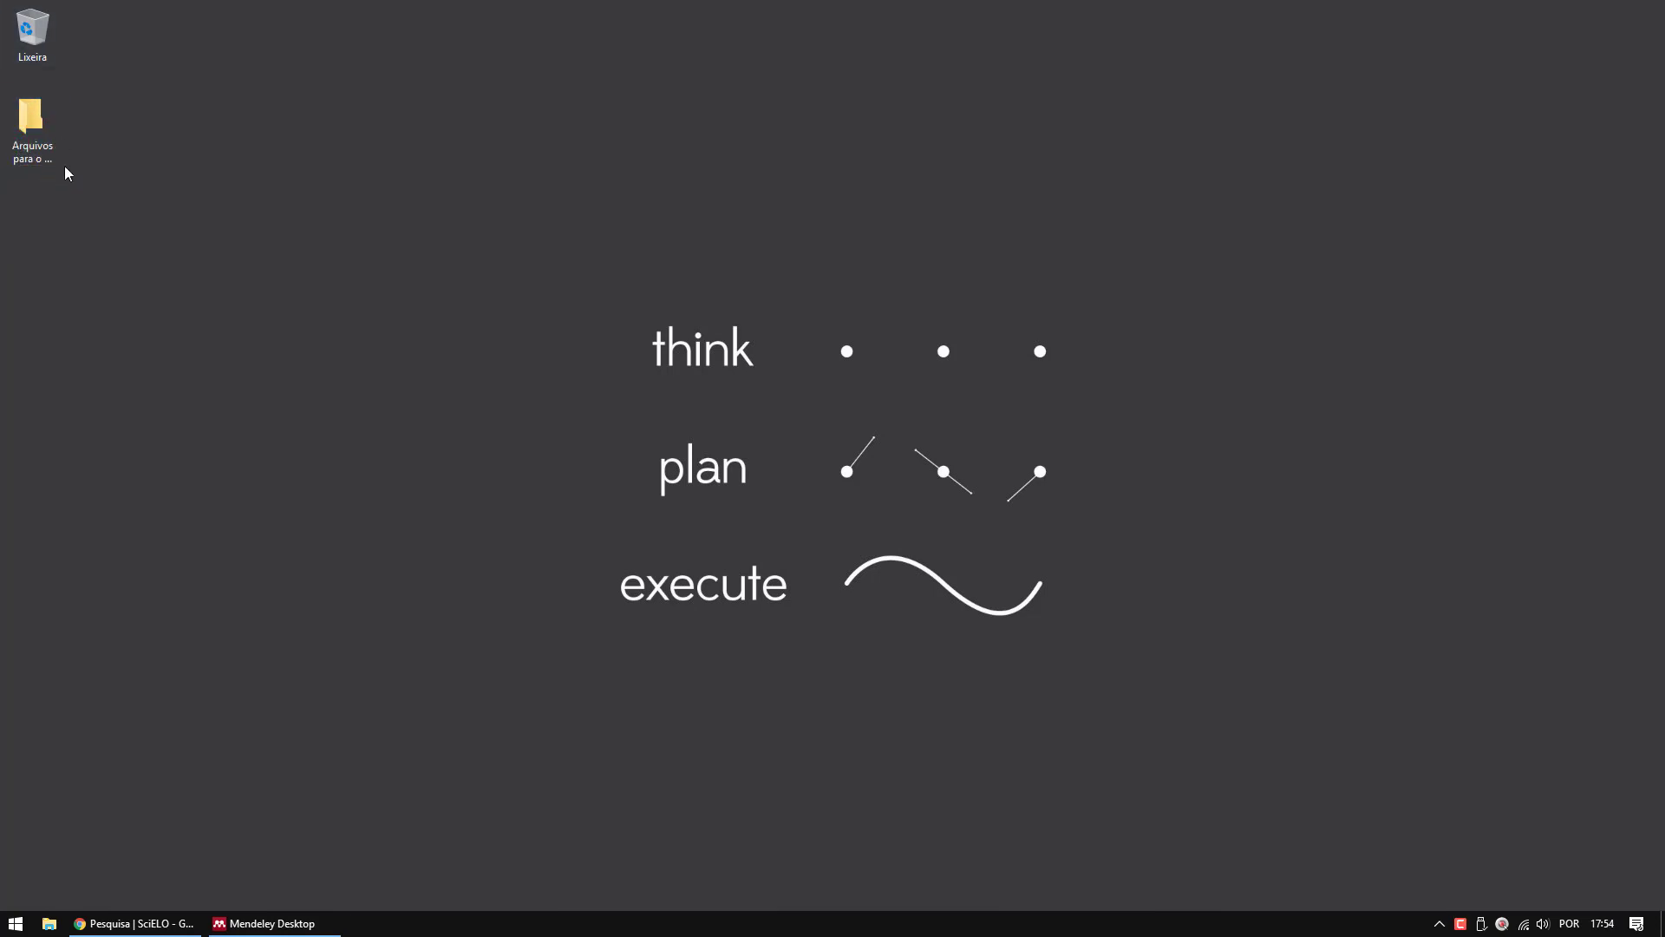
Open the "Arquivos para o Mendeley" folder and widen its Name column slightly.
double_click(41, 139)
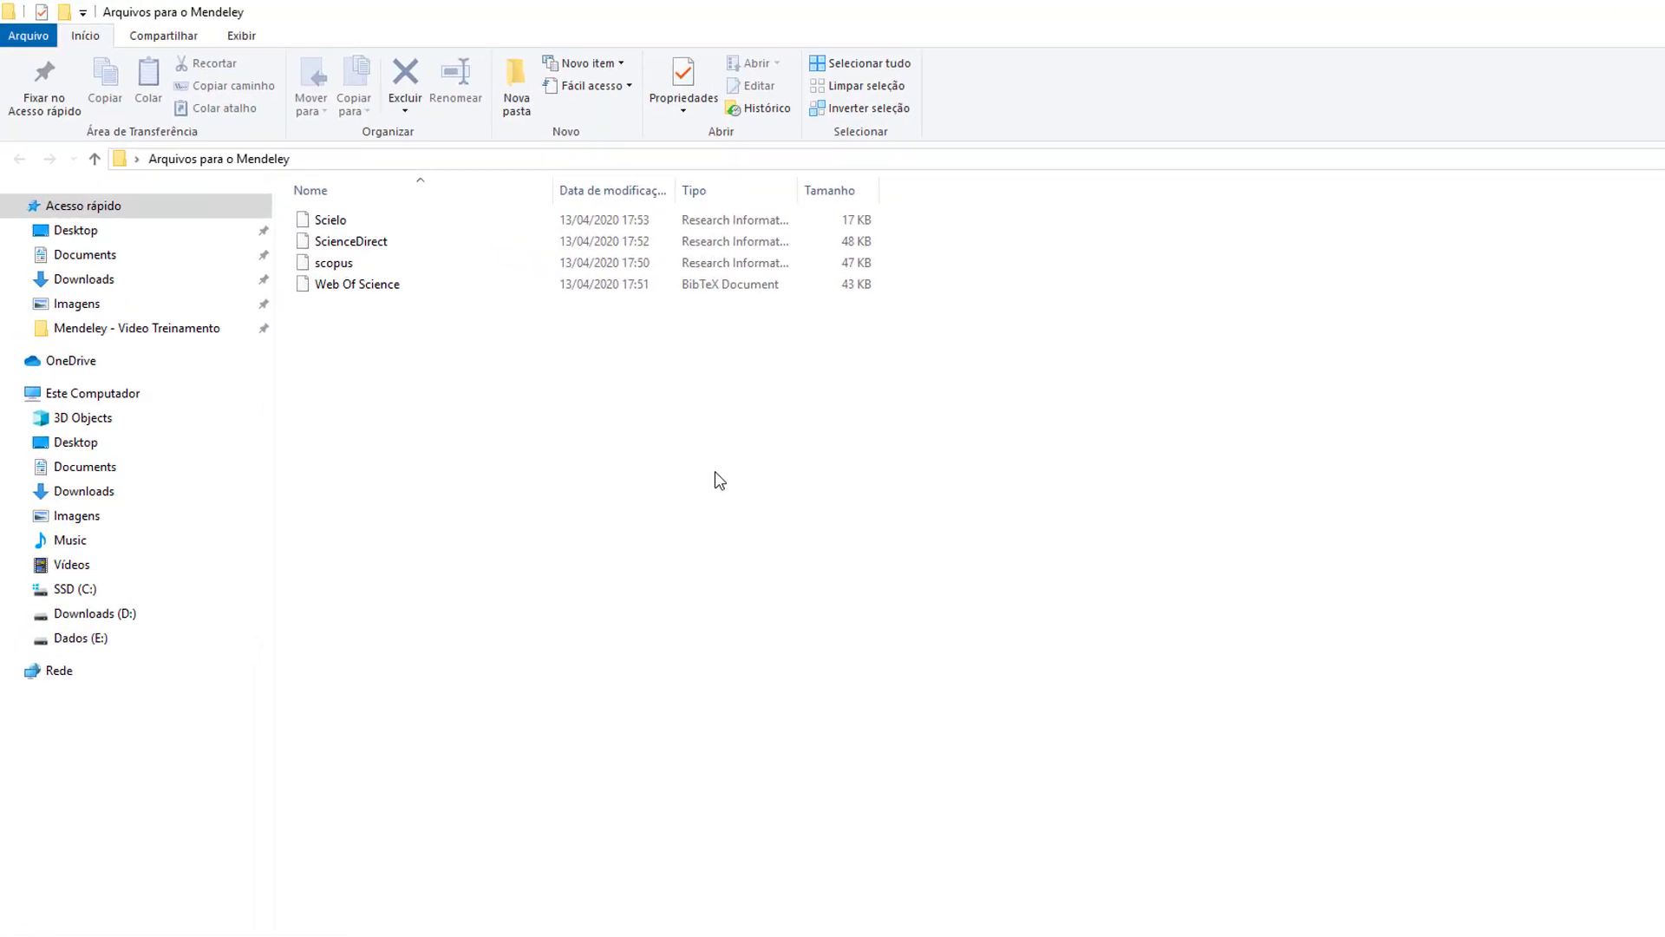
left_click_drag(469, 157, 442, 171)
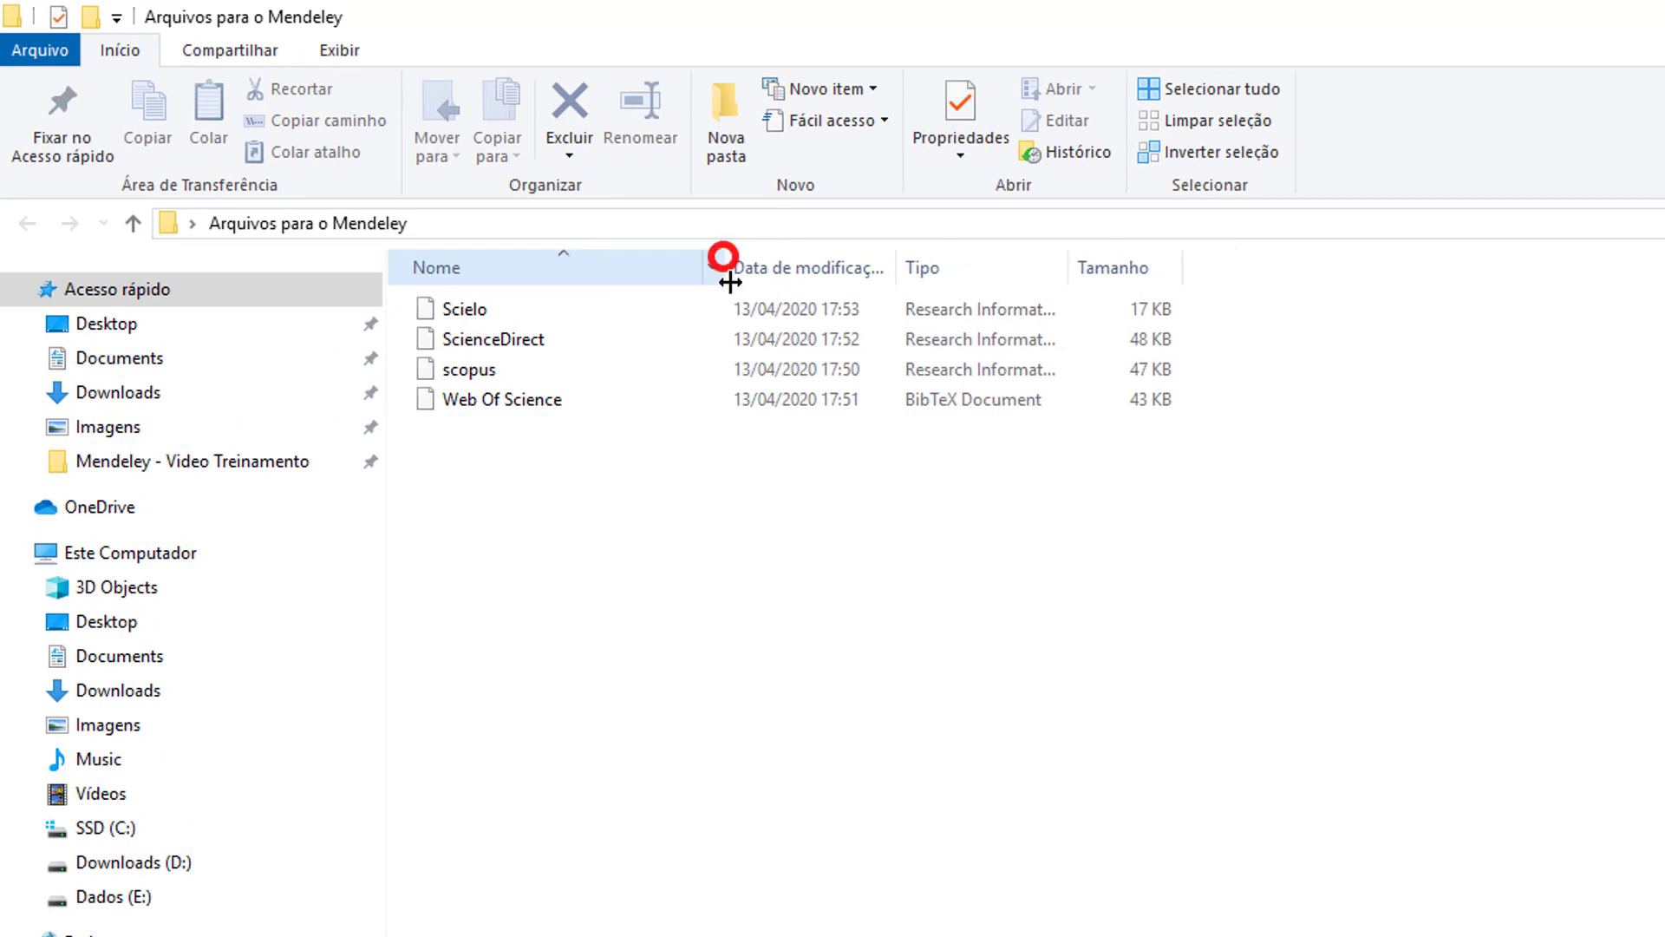
left_click_drag(730, 282, 730, 281)
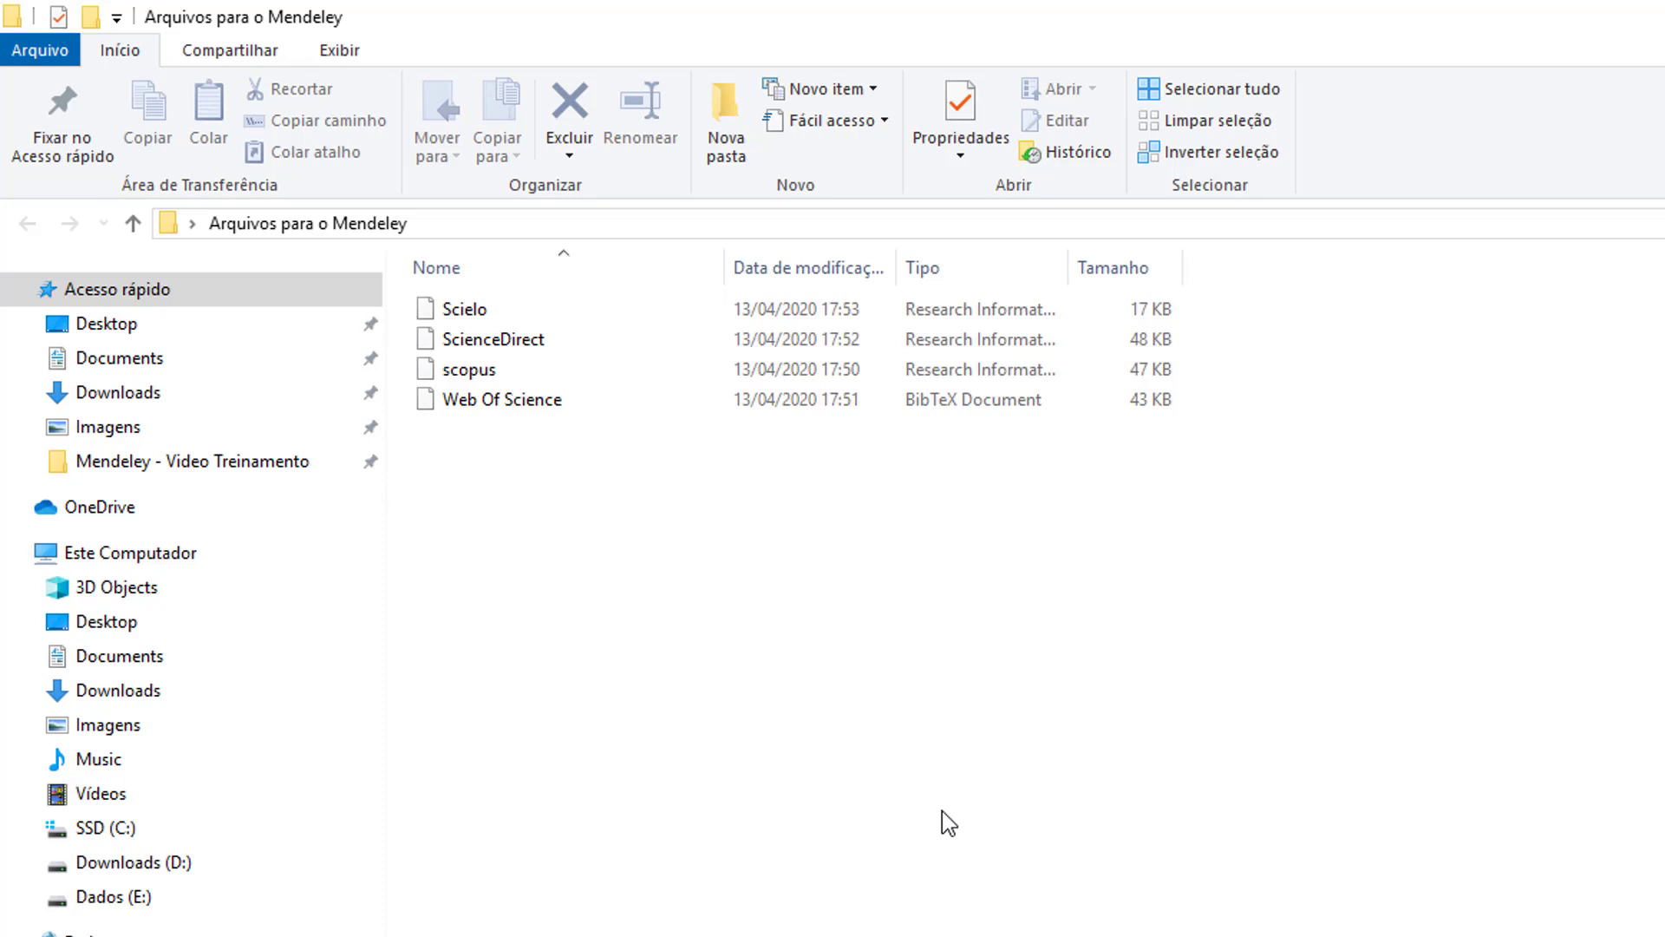
left_click_drag(727, 268, 778, 279)
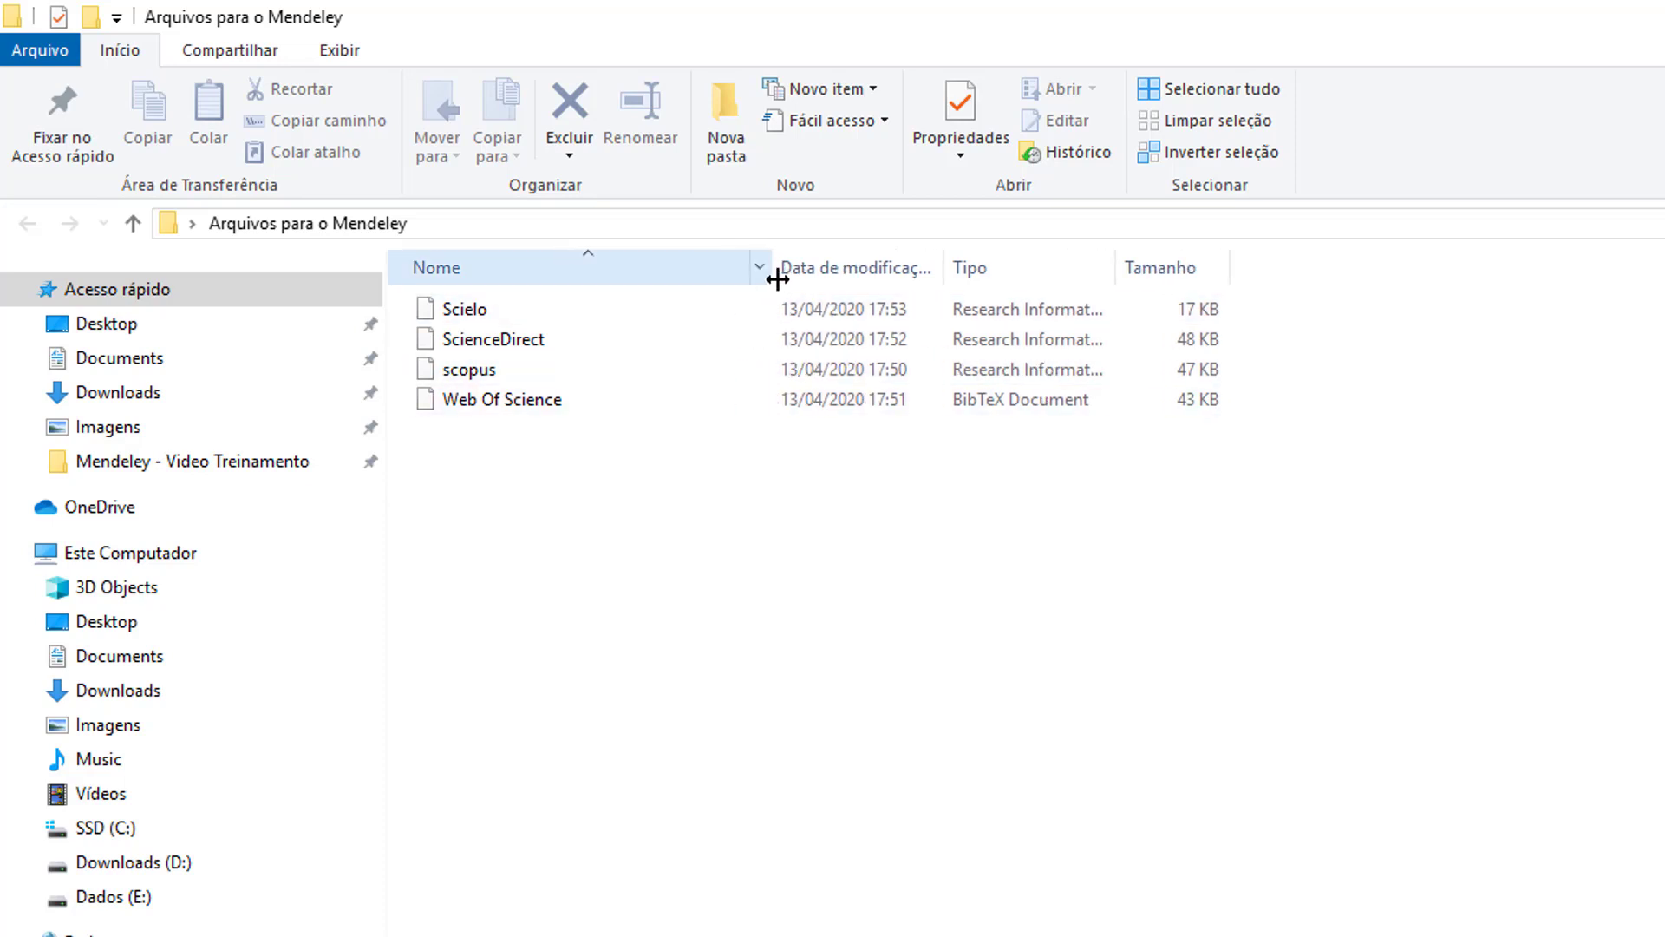
Examine the names and file types of the exported Scielo, Web Of Science, scopus and ScienceDirect files.
left_click(503, 310)
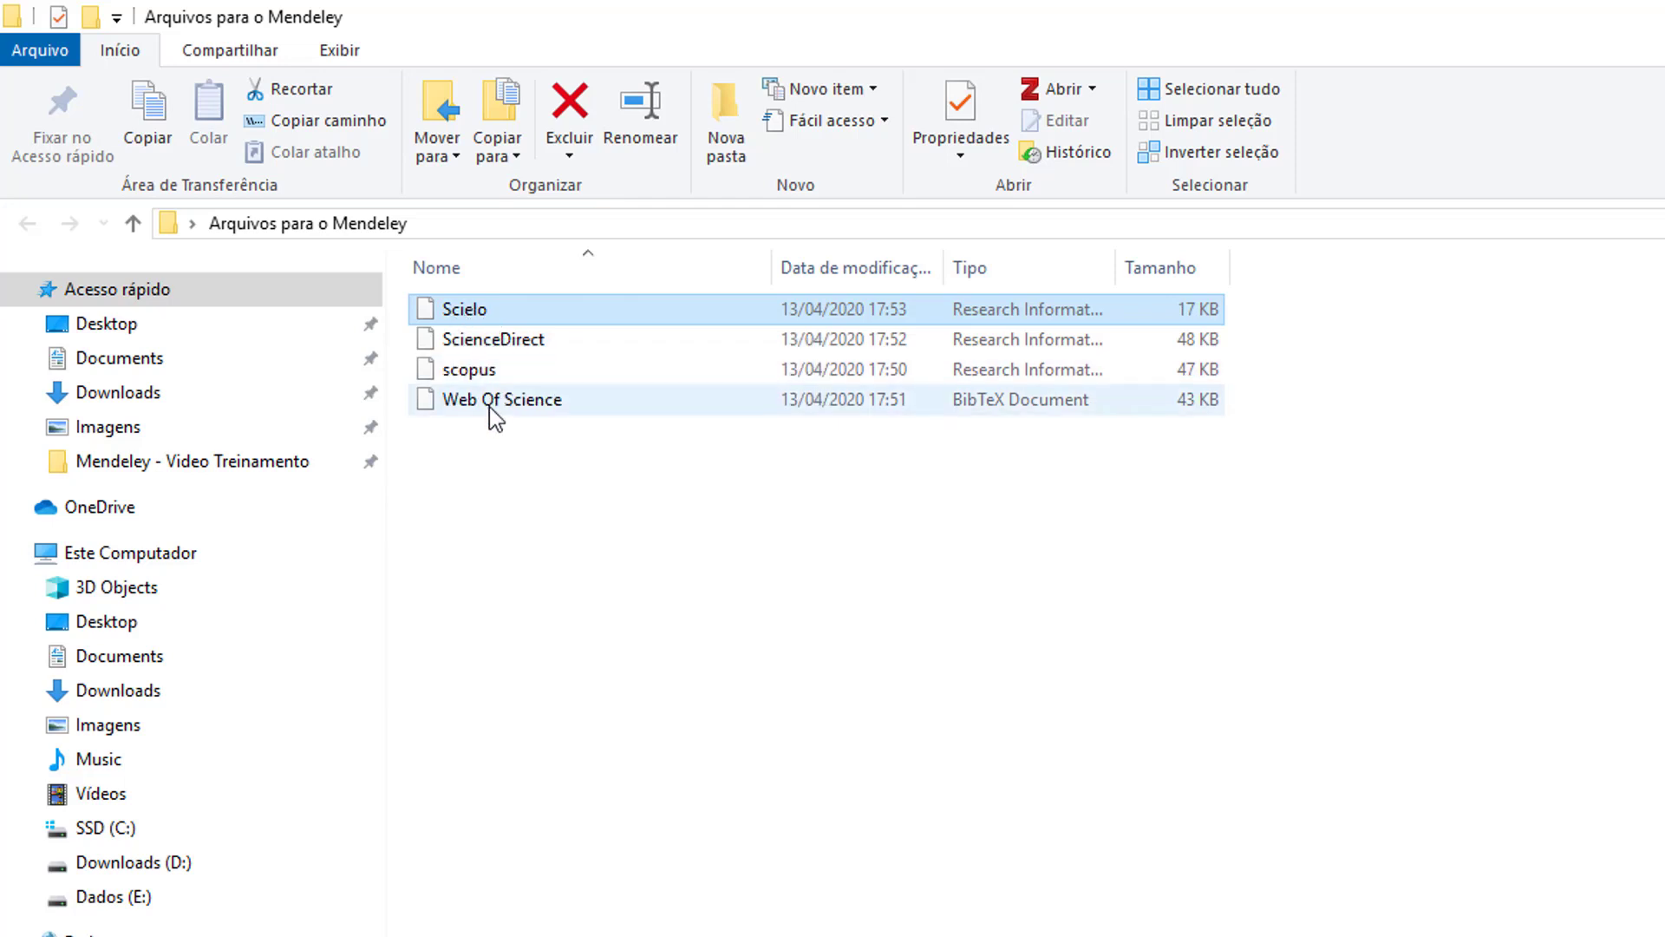
left_click(488, 404)
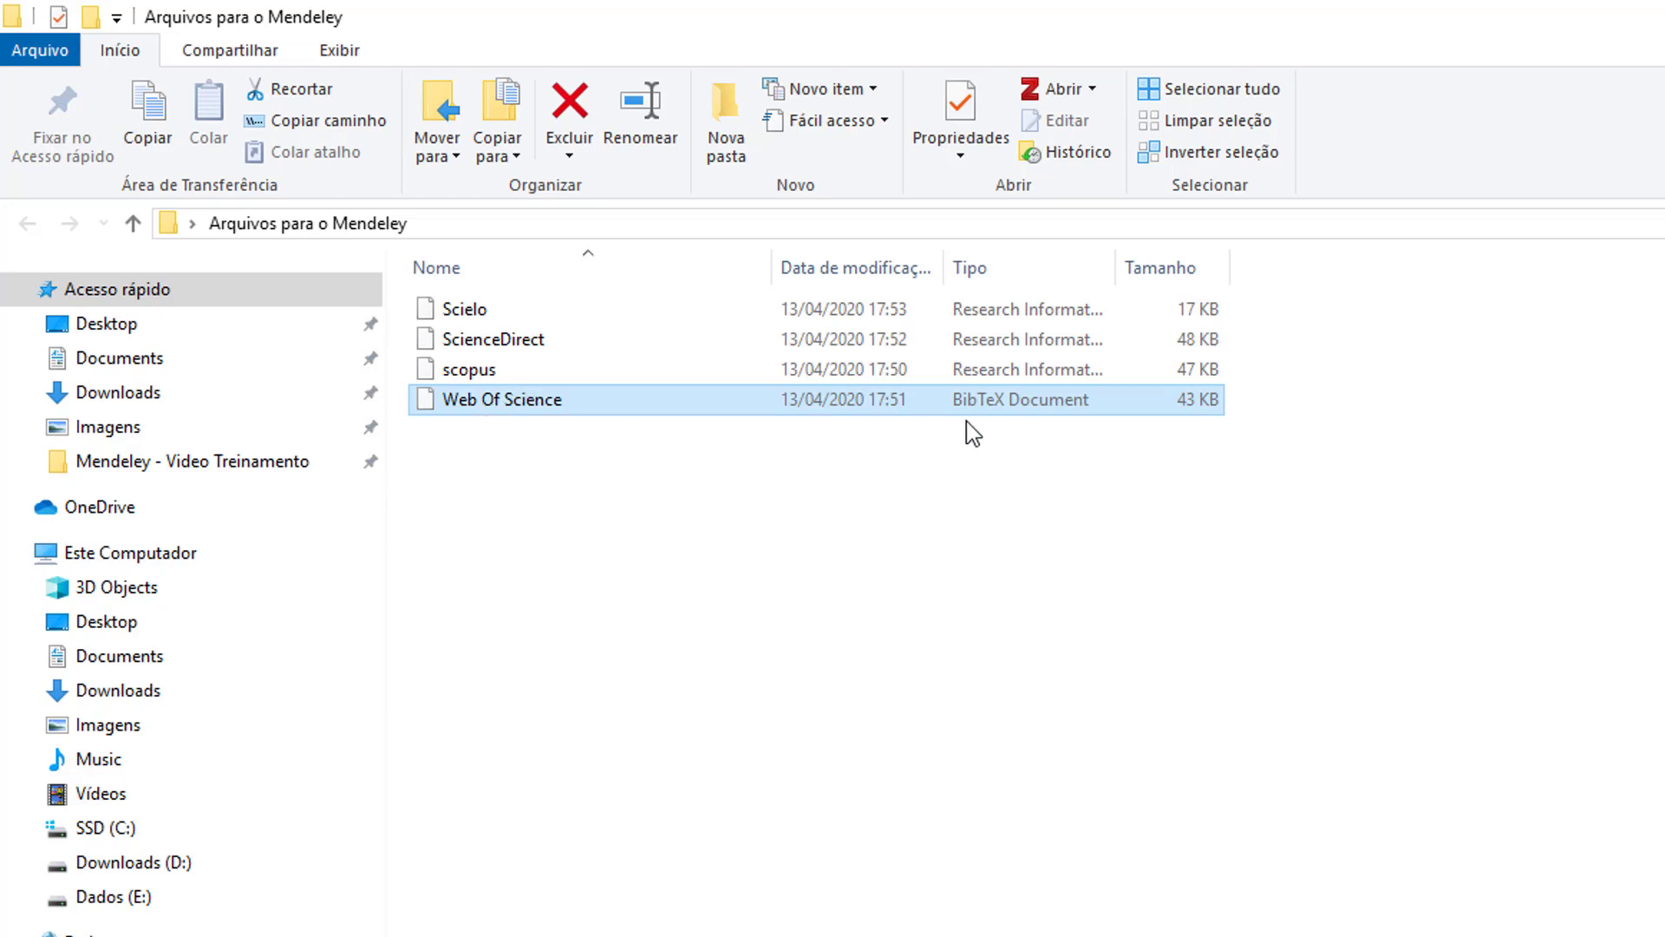
left_click(473, 373)
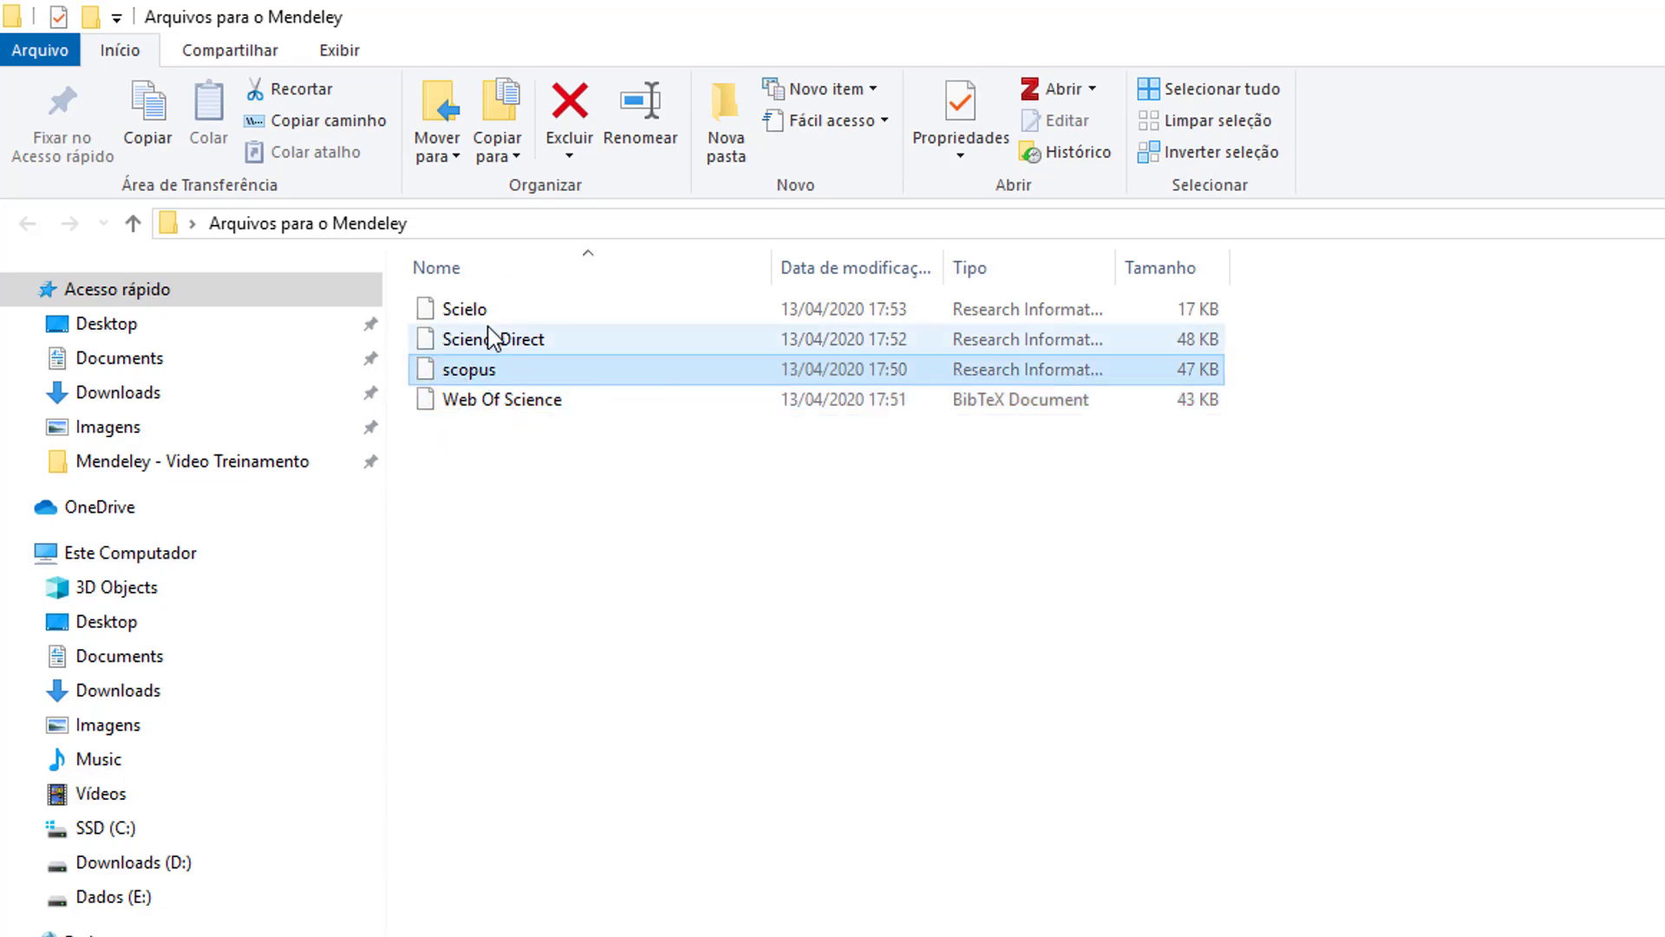
left_click(490, 339)
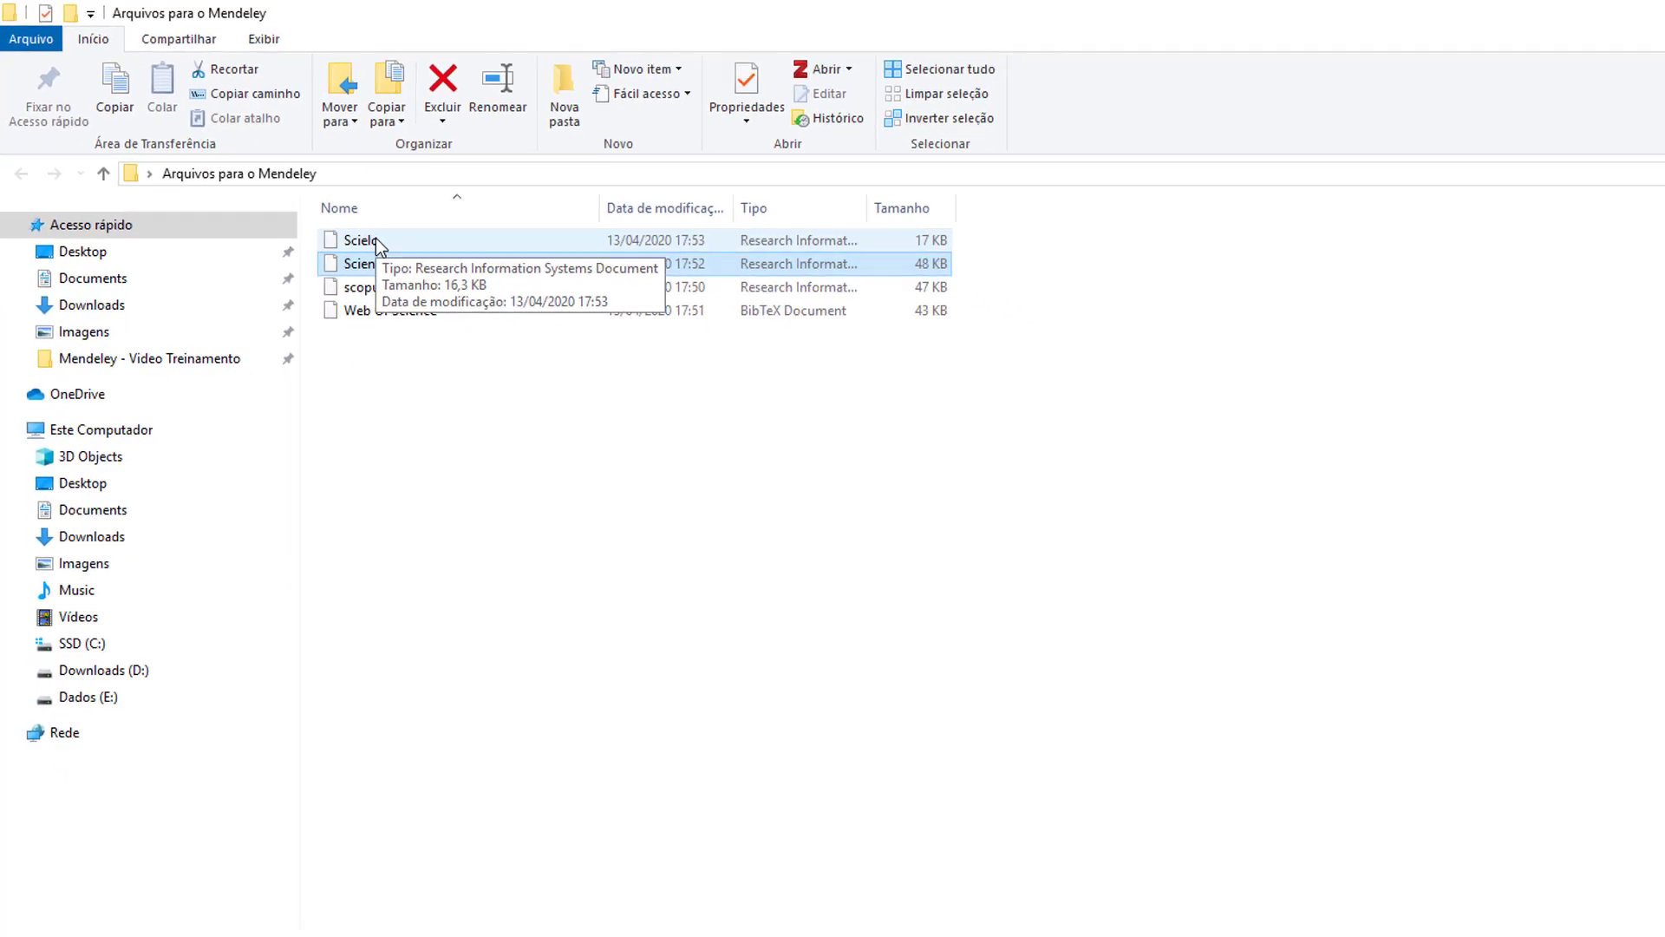
left_click(402, 517)
left_click_drag(518, 403, 363, 249)
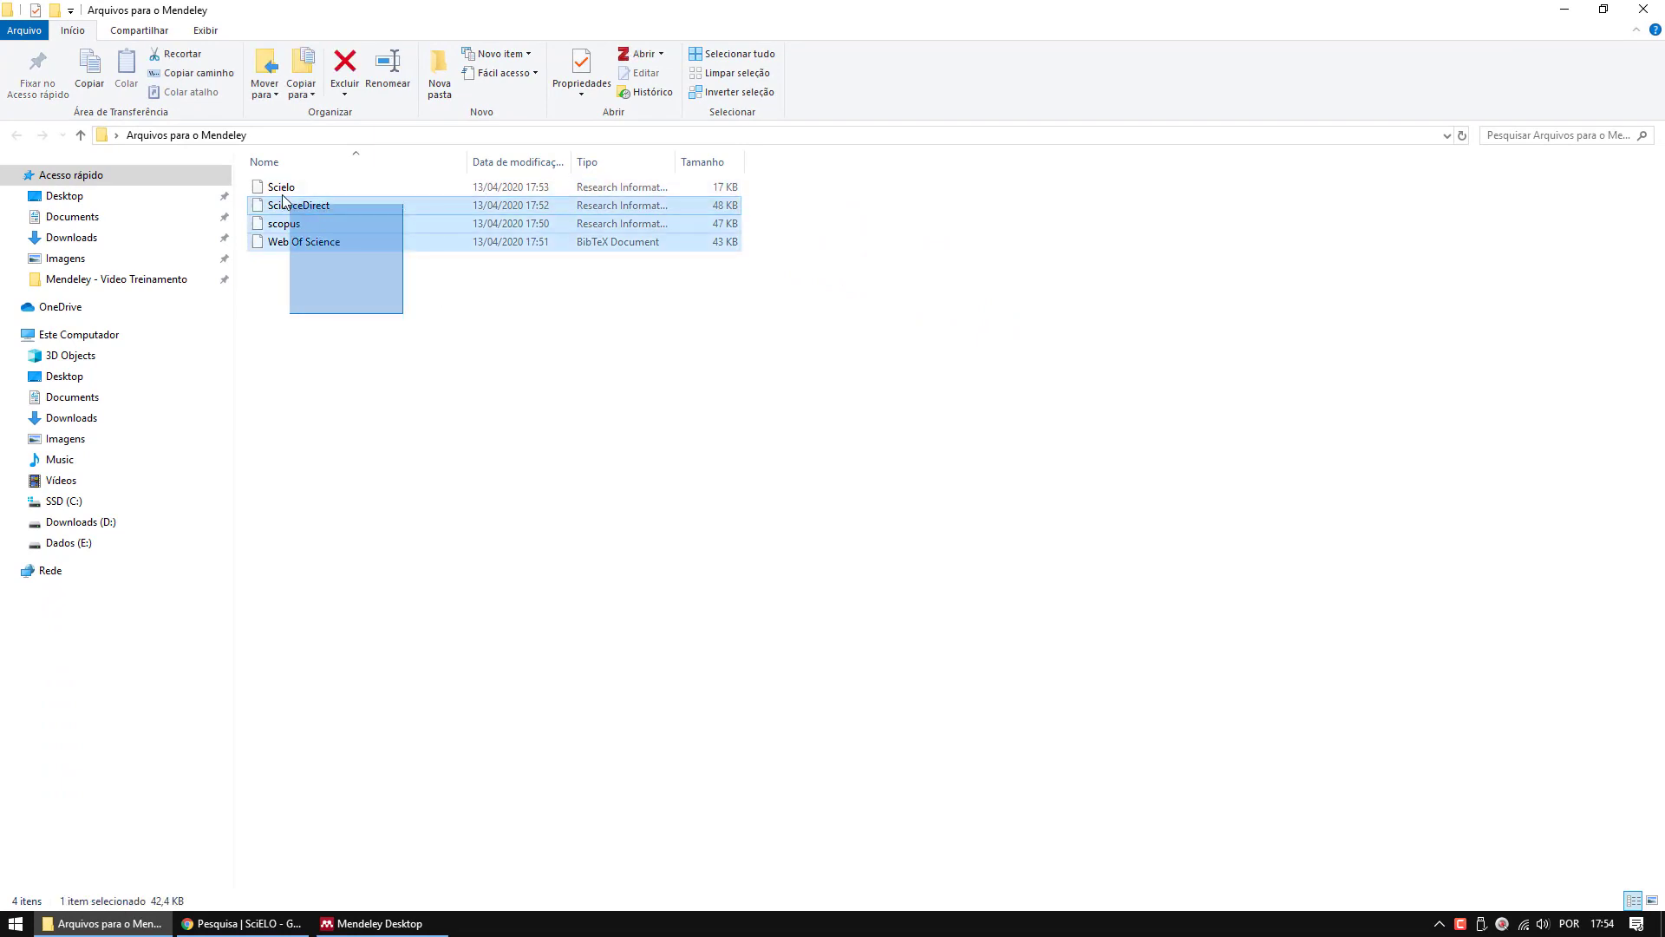
left_click_drag(283, 194, 269, 184)
left_click(388, 319)
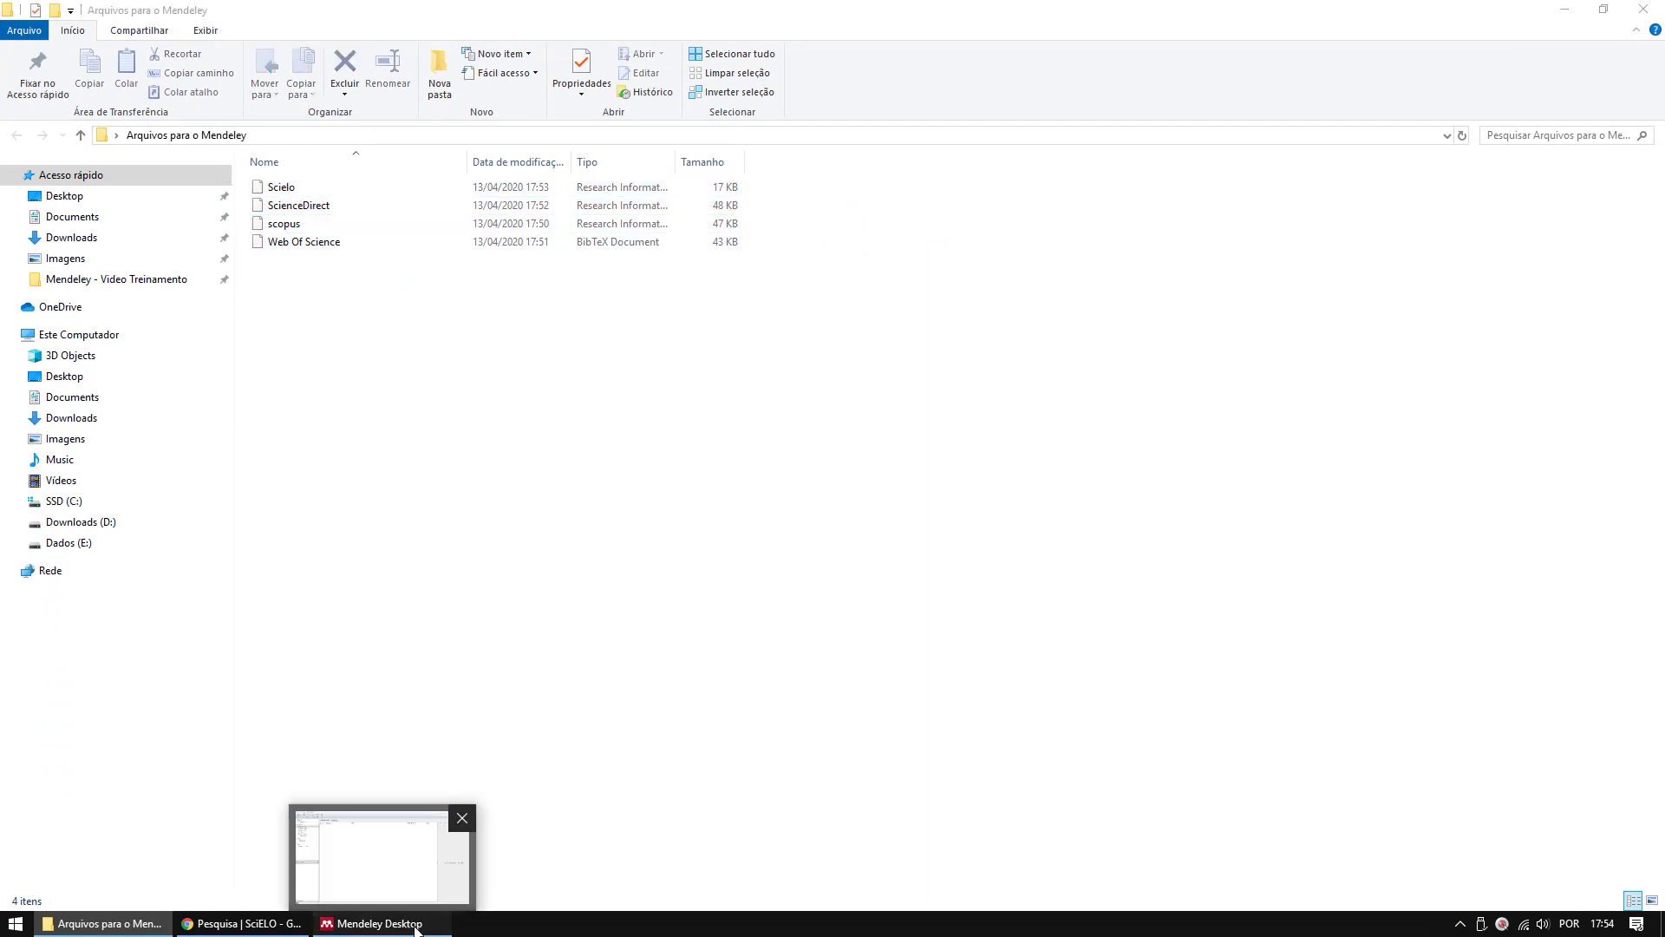
In Mendeley Desktop, start adding files and browse to the "Arquivos para o Mendeley" folder on the Desktop.
left_click(379, 924)
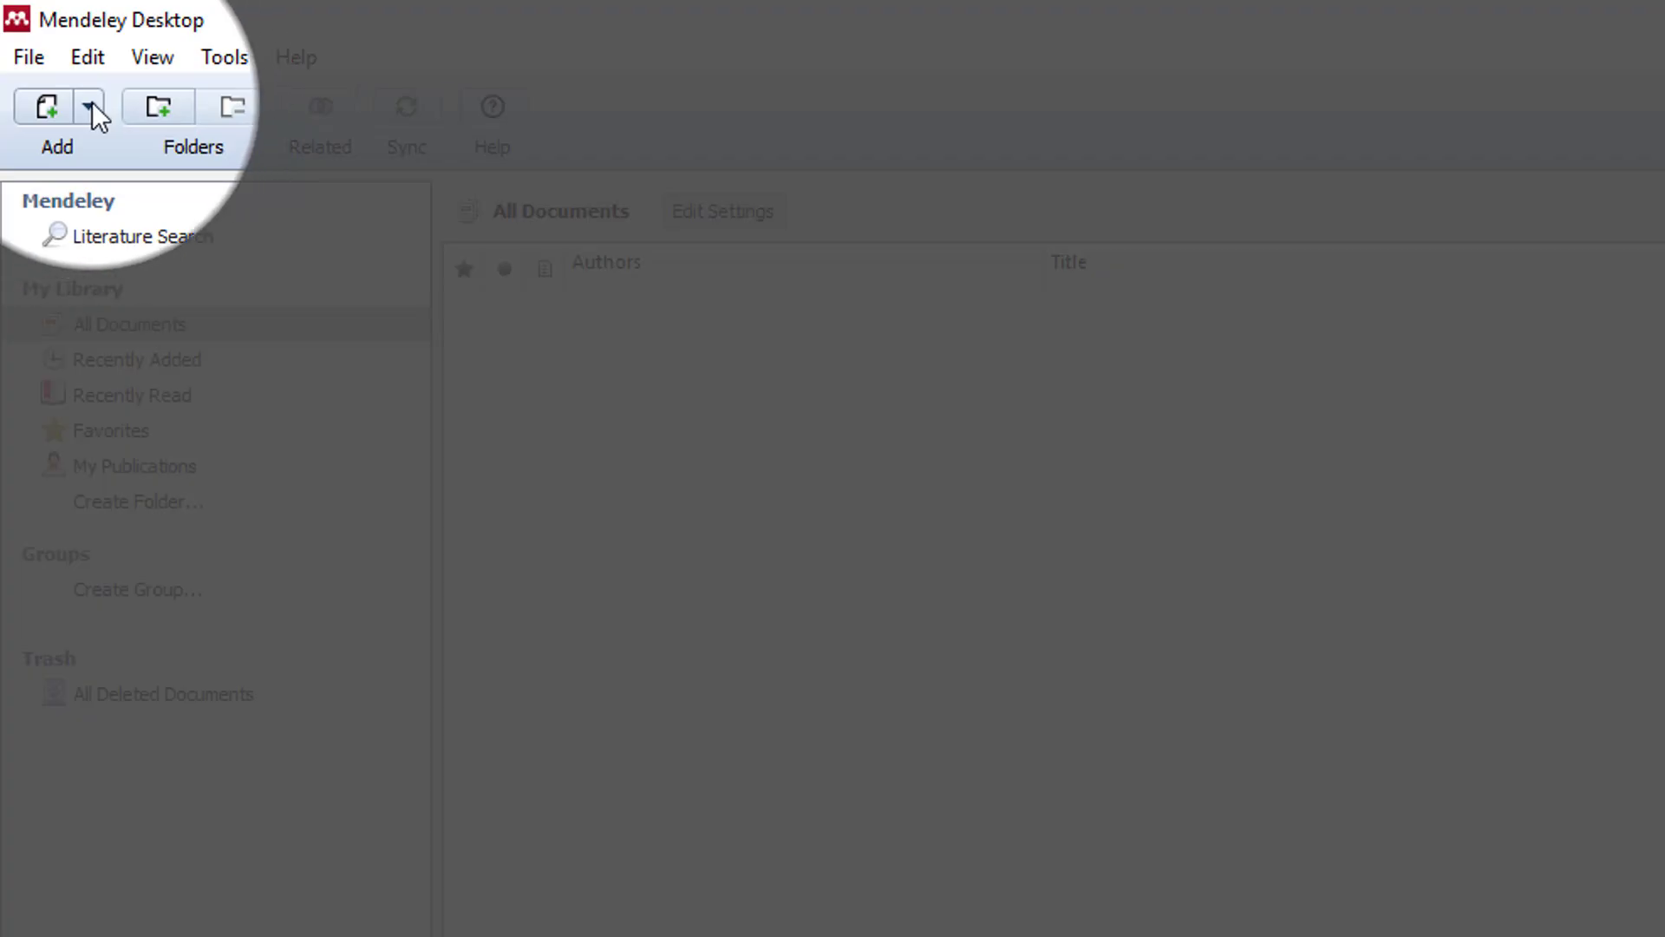
left_click(90, 106)
left_click(101, 147)
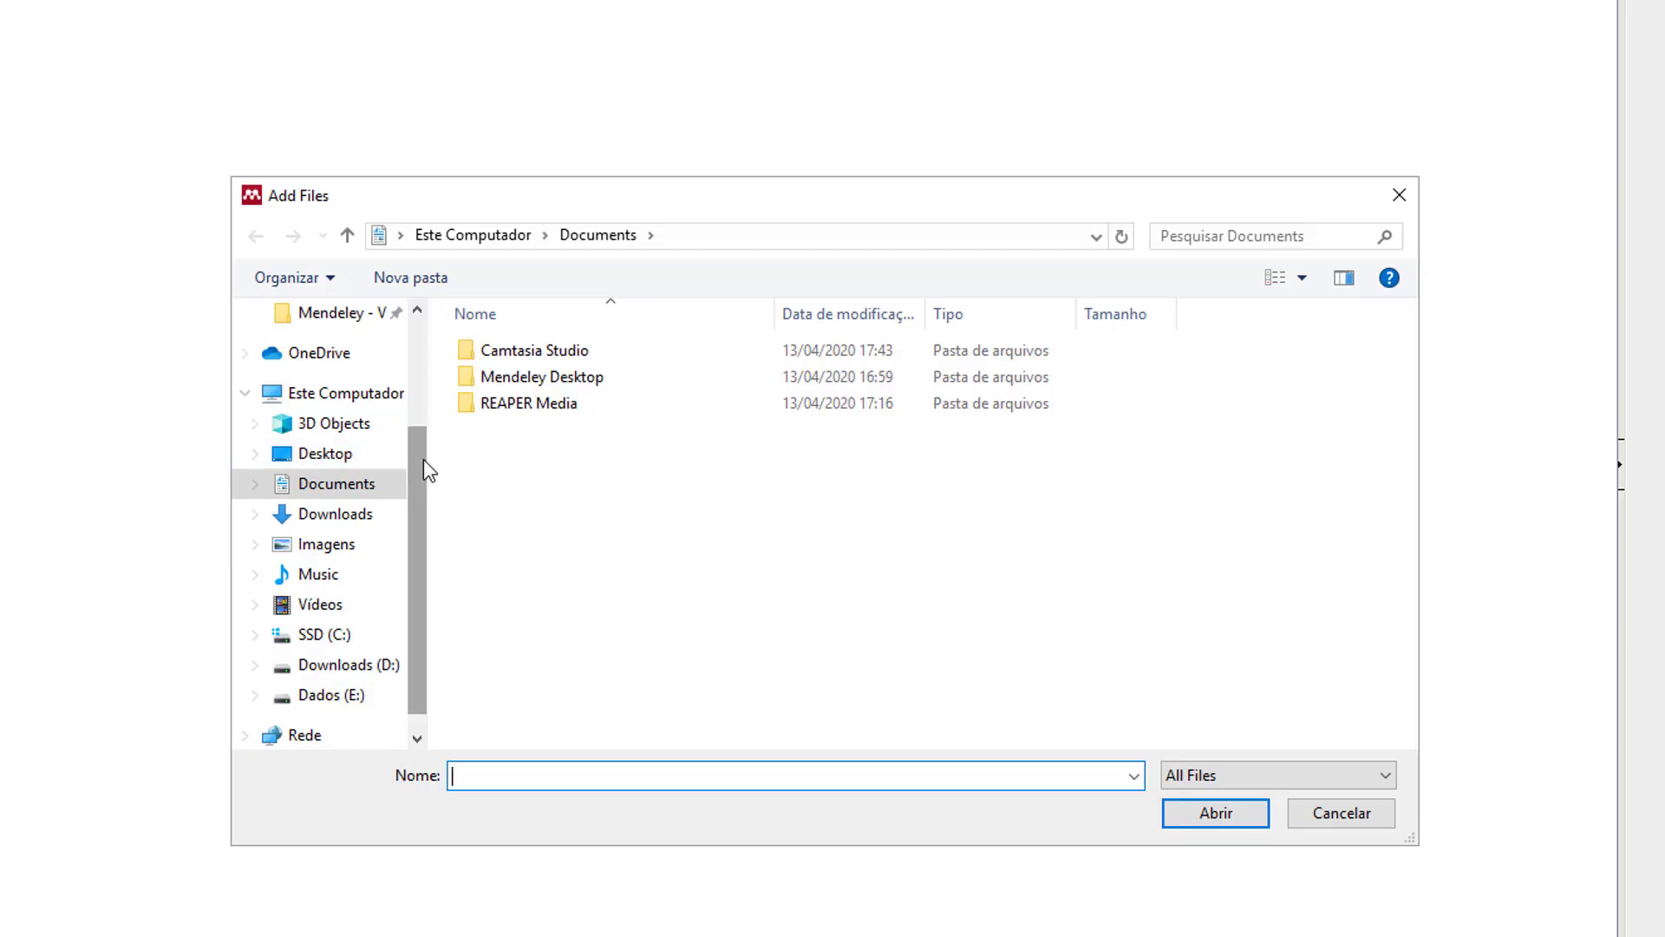
left_click_drag(423, 459, 423, 320)
left_click(337, 369)
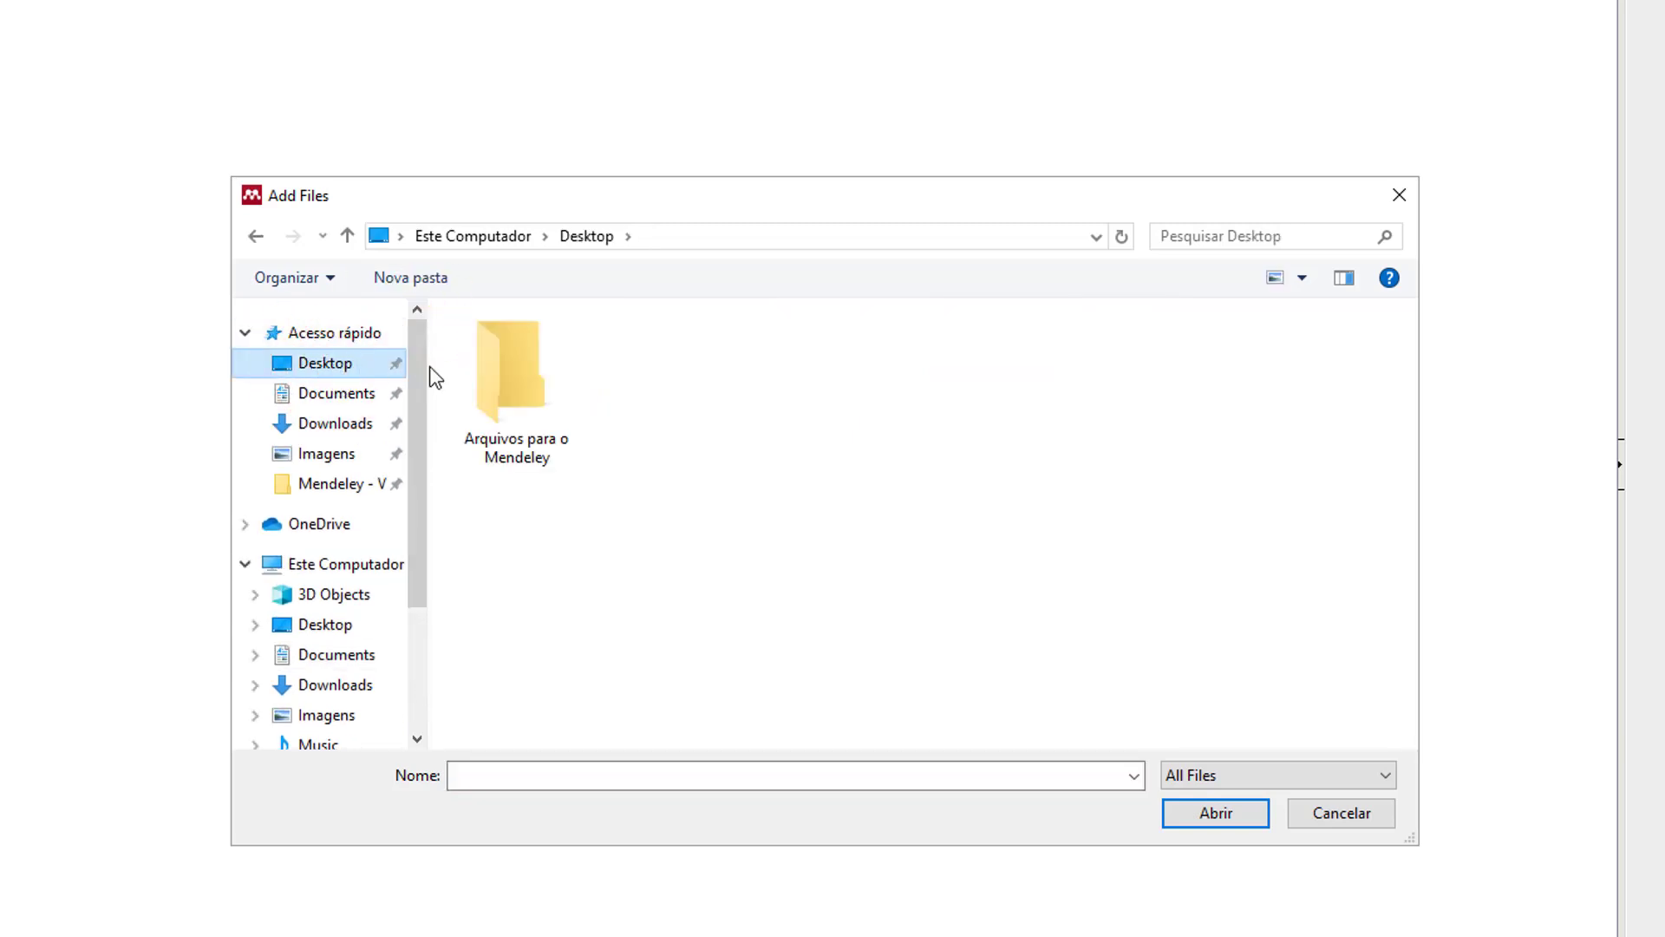
double_click(543, 411)
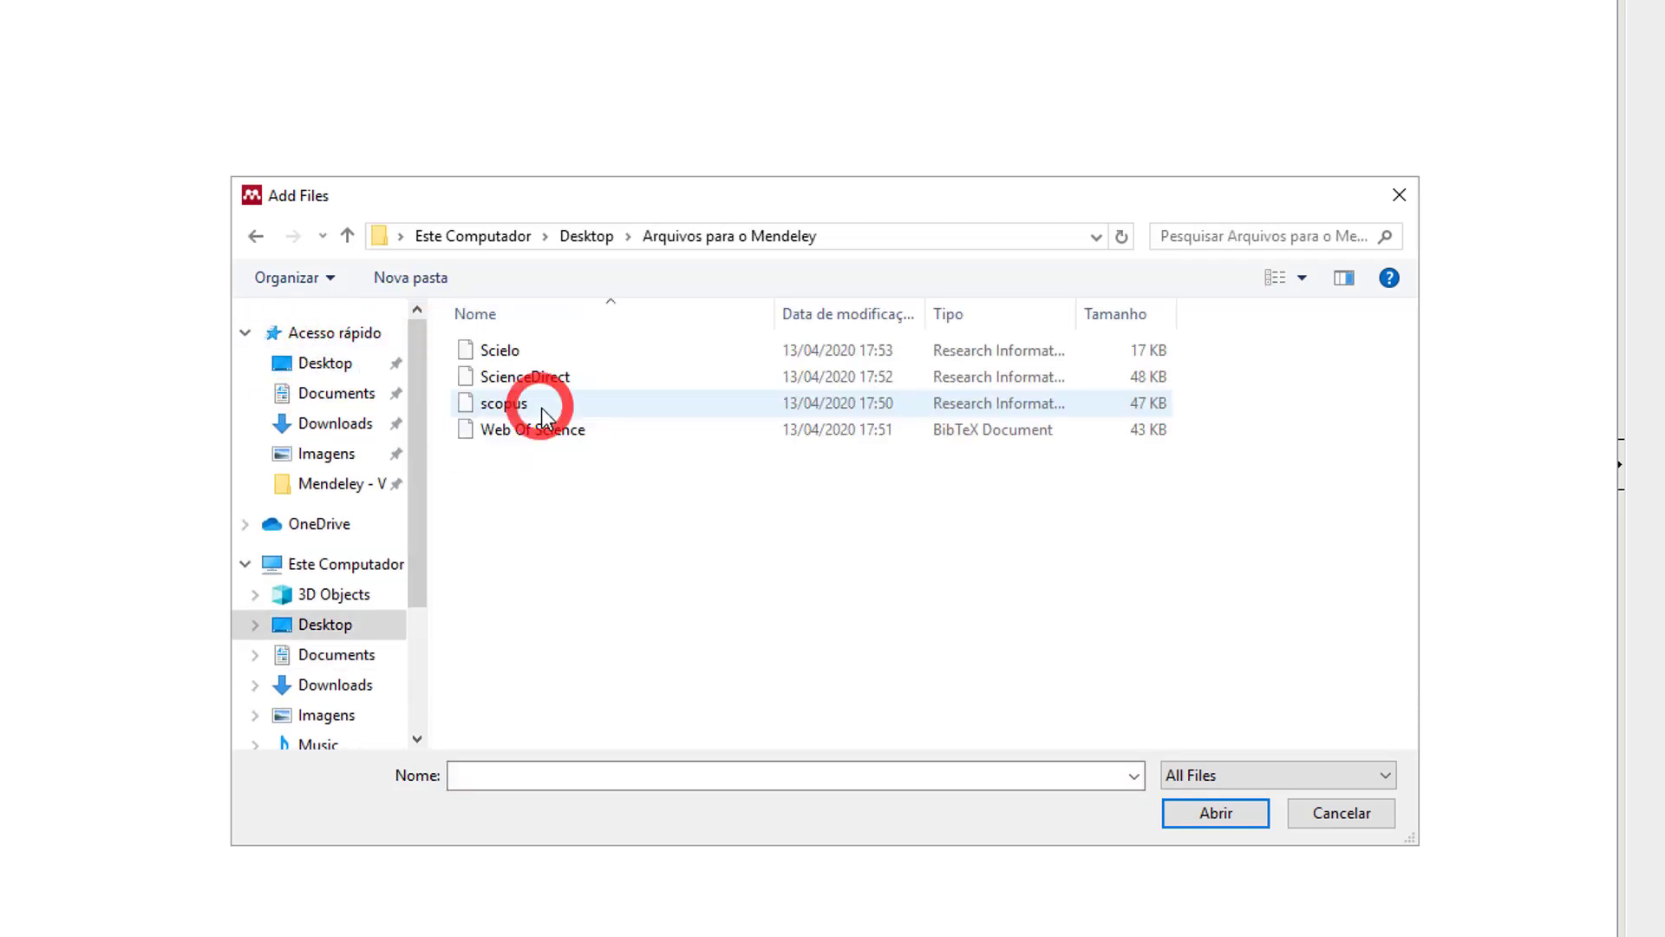
Import the Scielo, ScienceDirect, scopus and Web Of Science files together into the library.
left_click(502, 352)
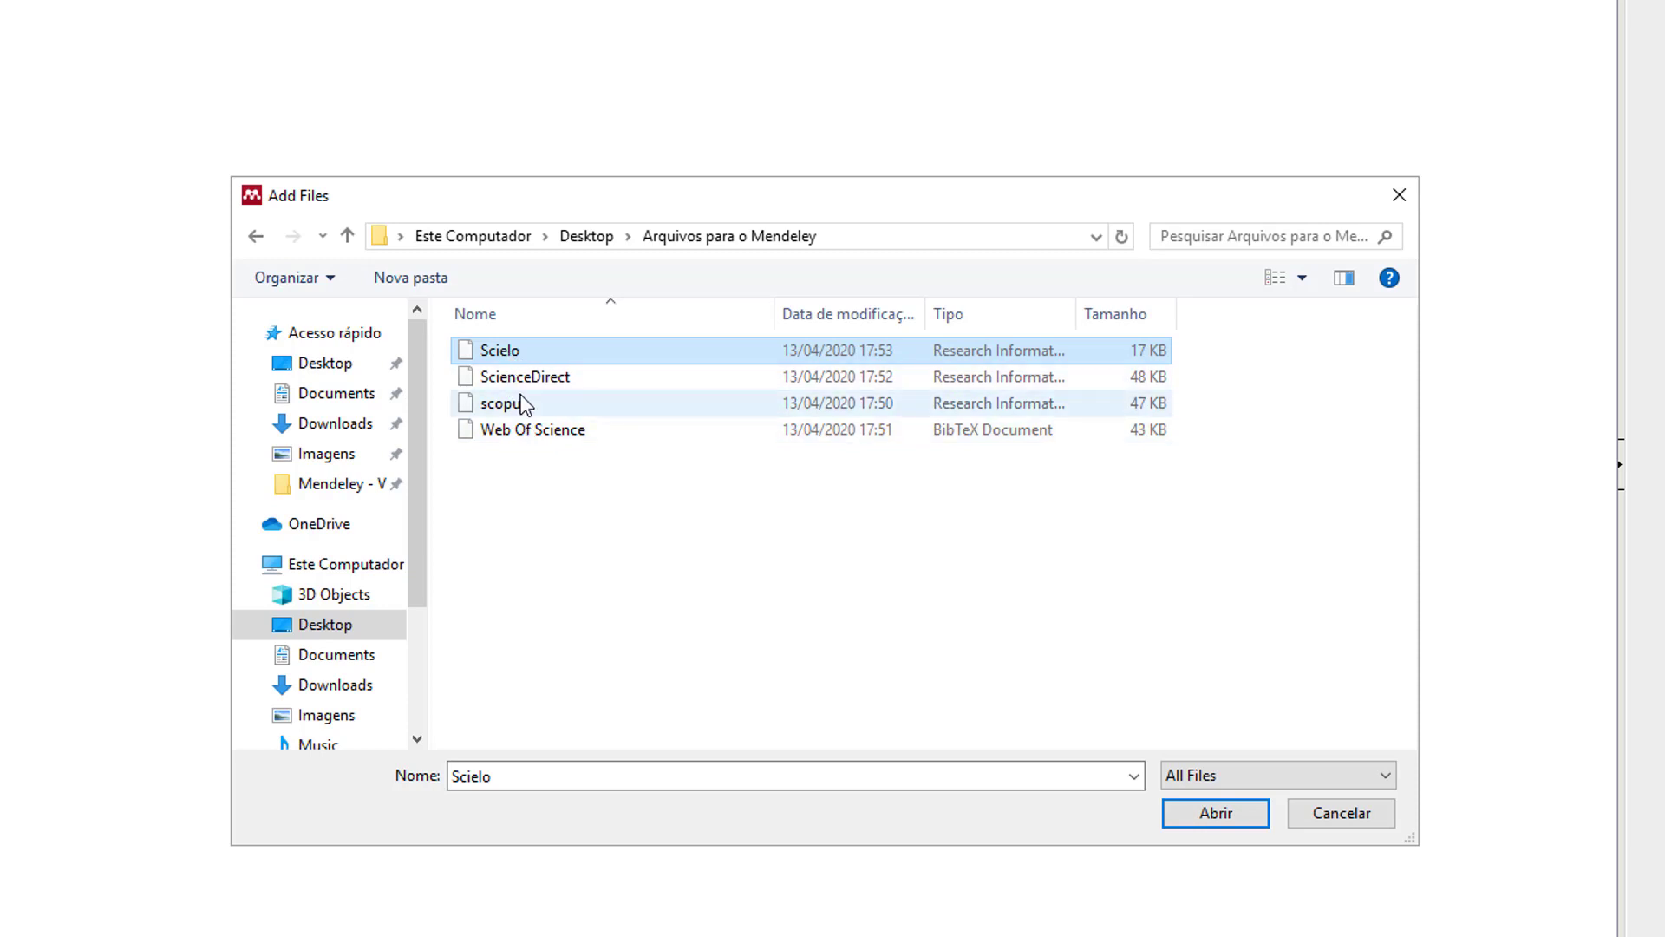
left_click(524, 428, "shift")
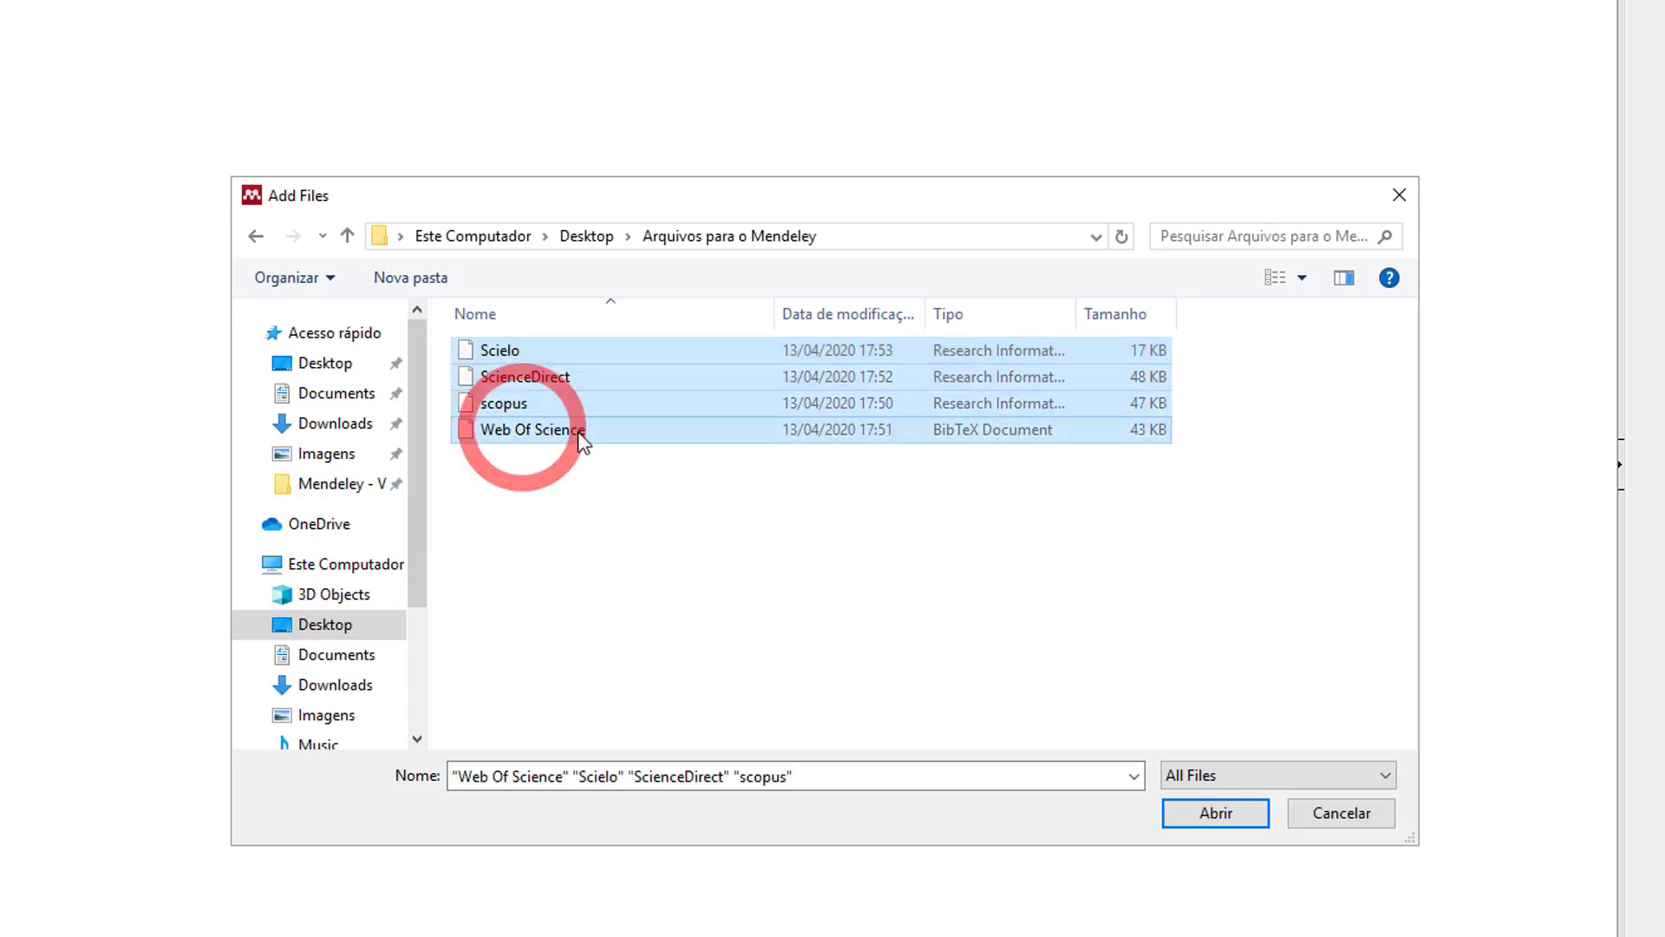
left_click(1202, 813)
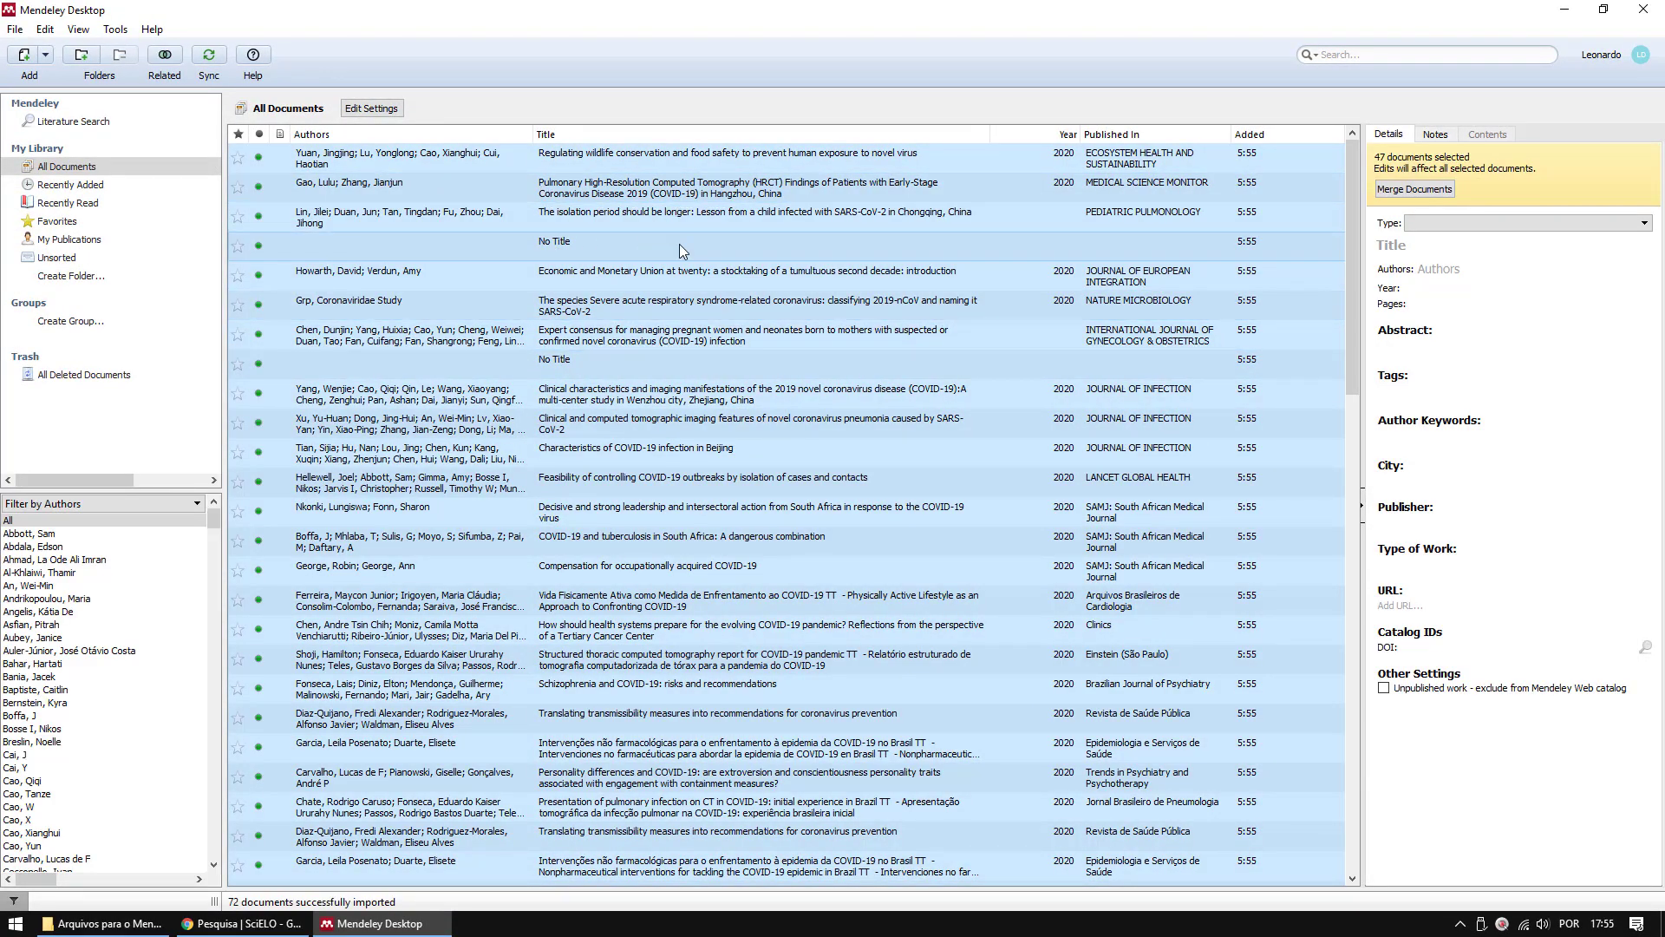
Review the imported references in All Documents, checking the entries that lack a title.
left_click_drag(1351, 225, 1320, 803)
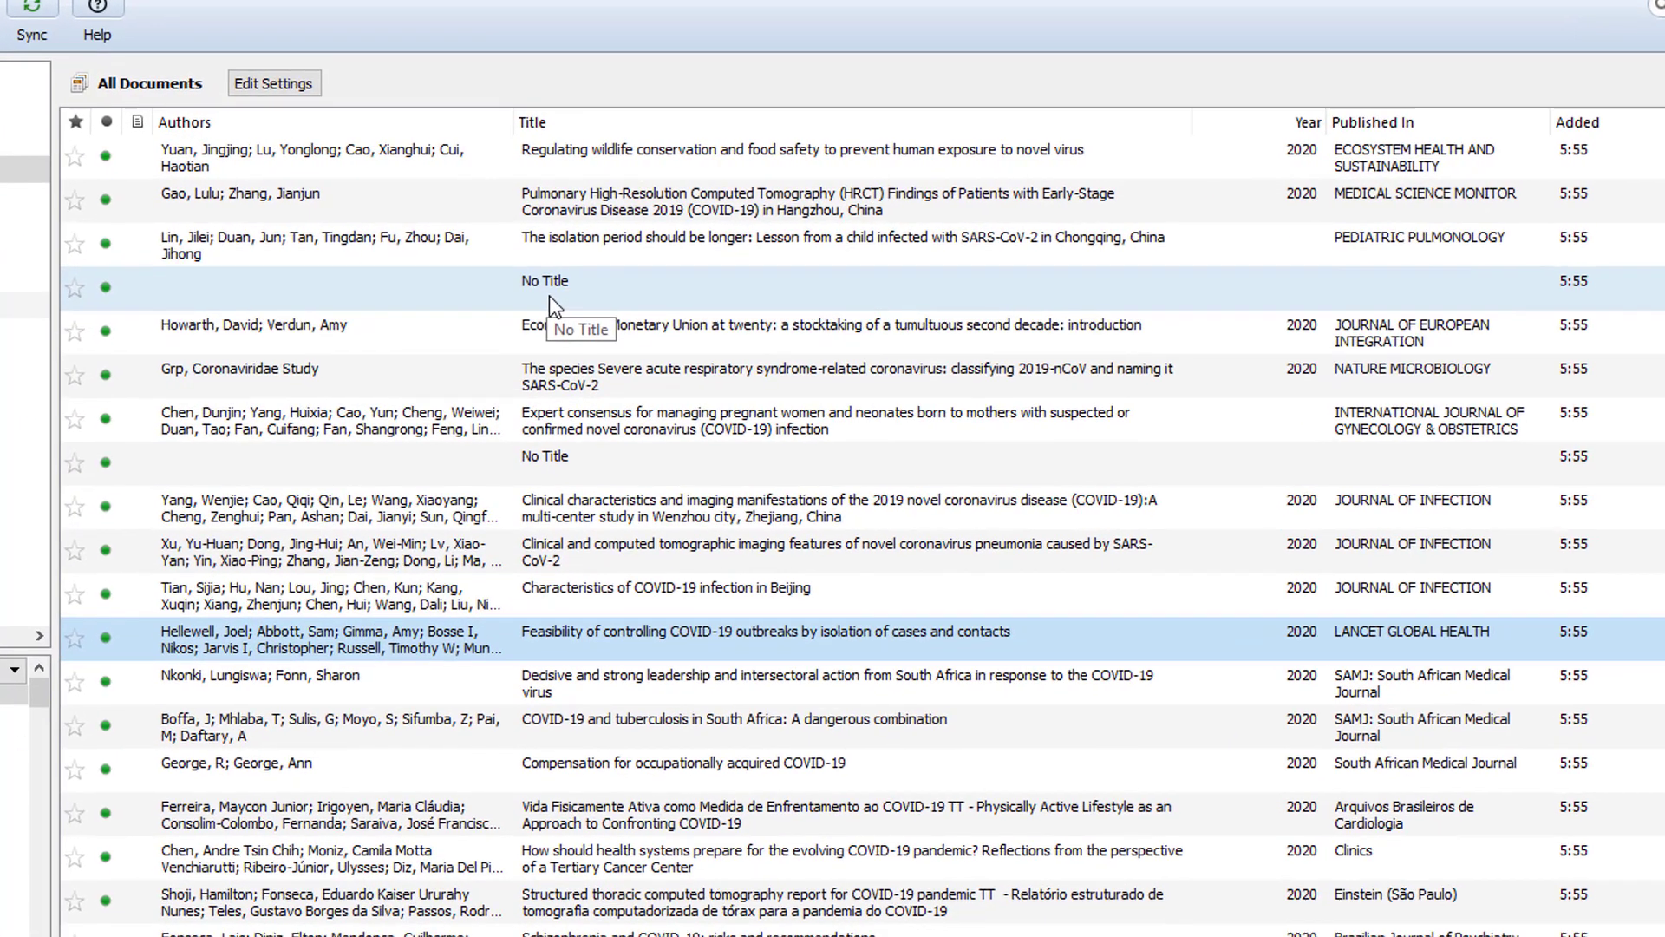
left_click(554, 257)
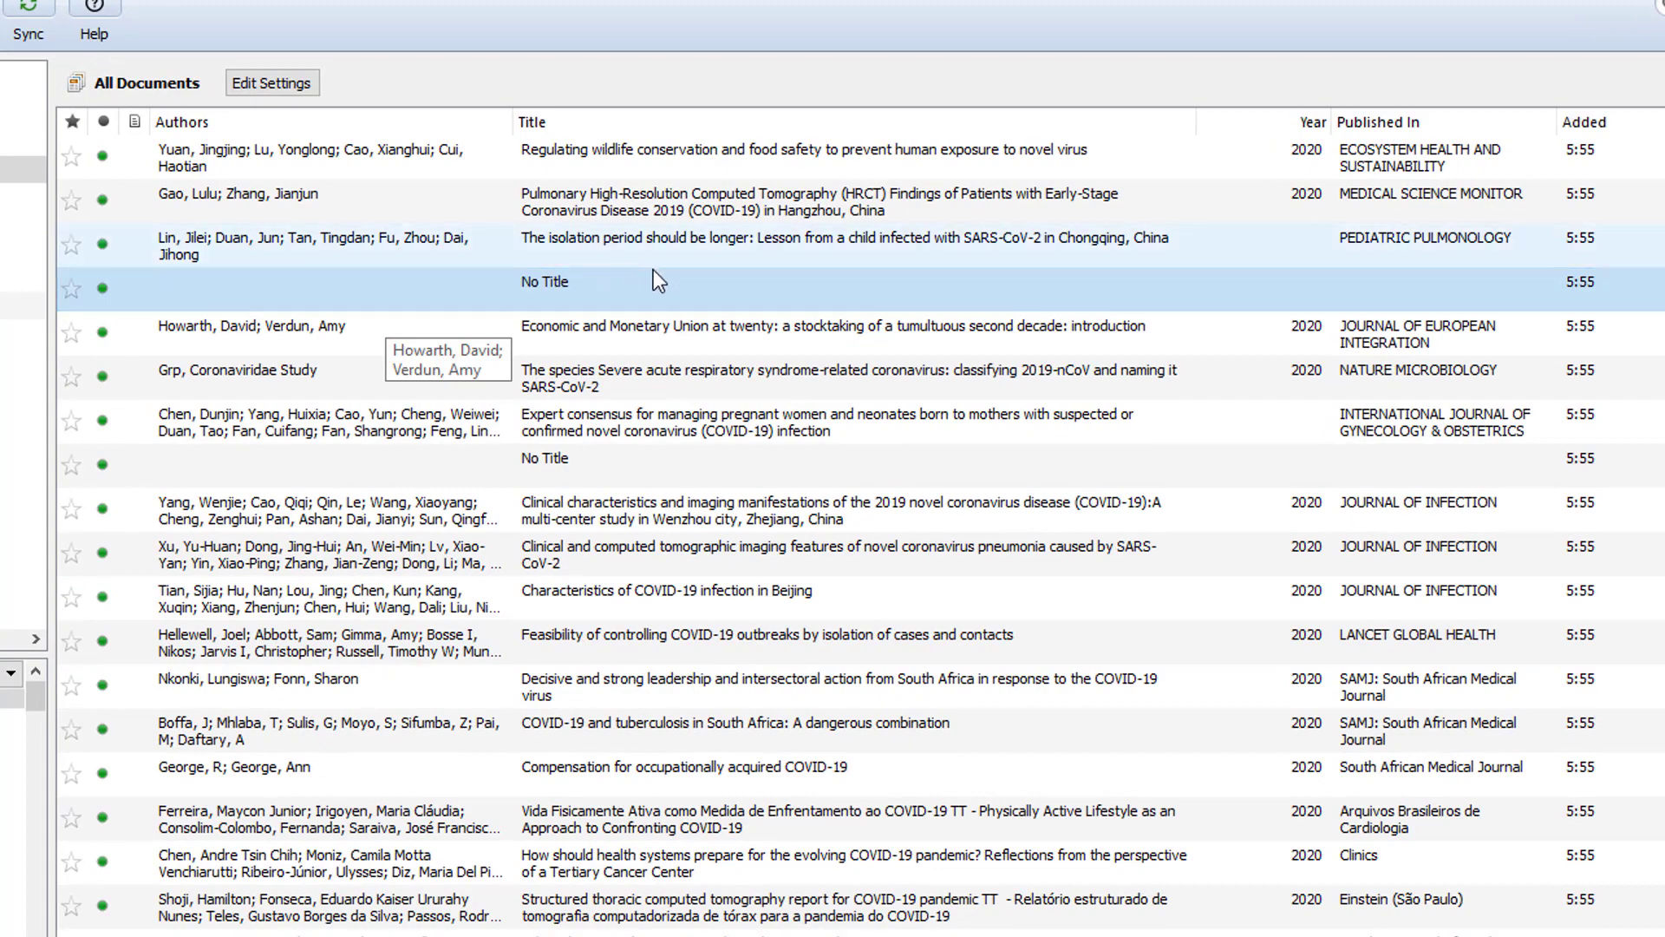
left_click(571, 466)
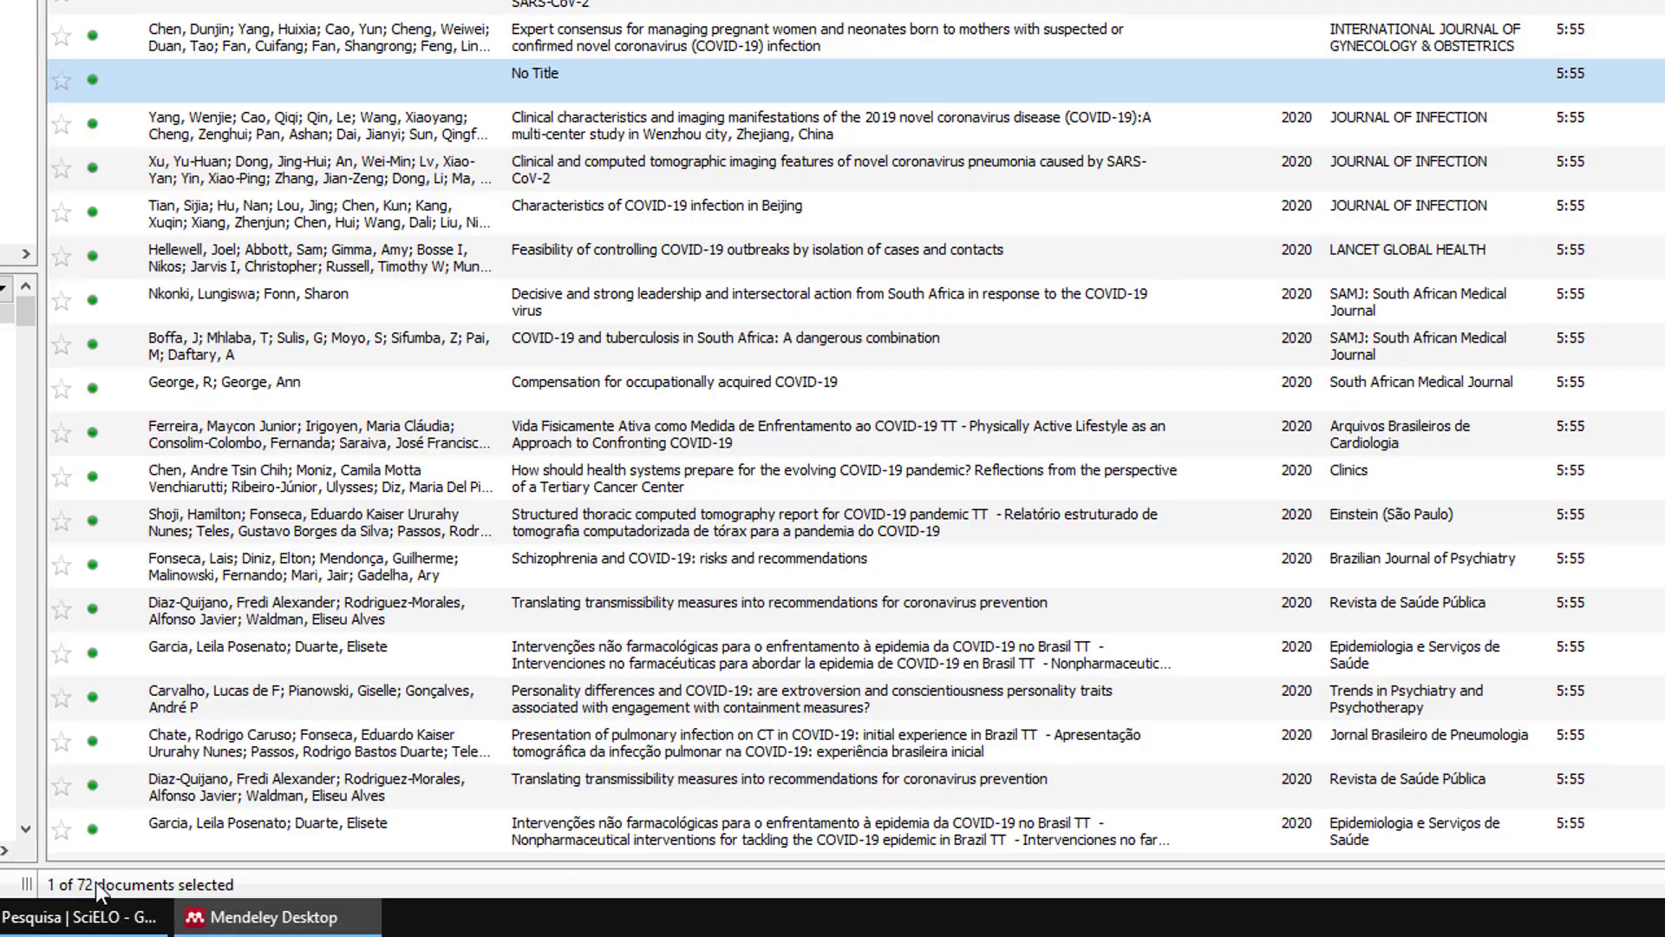
Switch to the browser and check how many results per page SciELO, ScienceDirect, Web of Science and Scopus display.
left_click(91, 917)
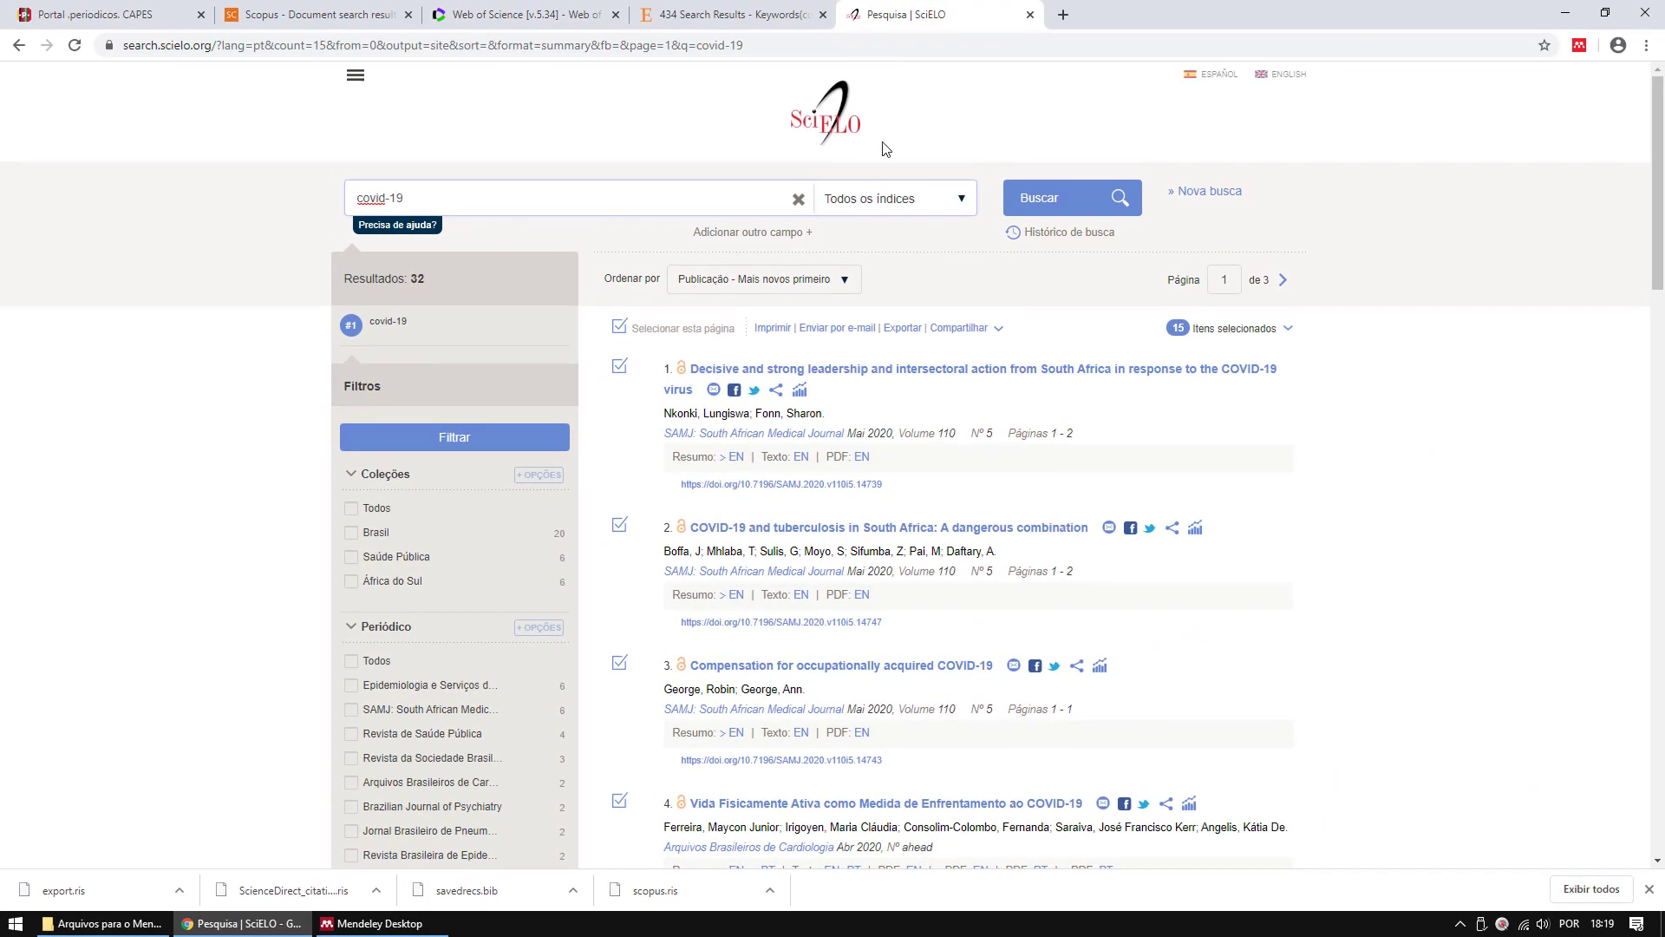
scroll(731, 353, "down", 20)
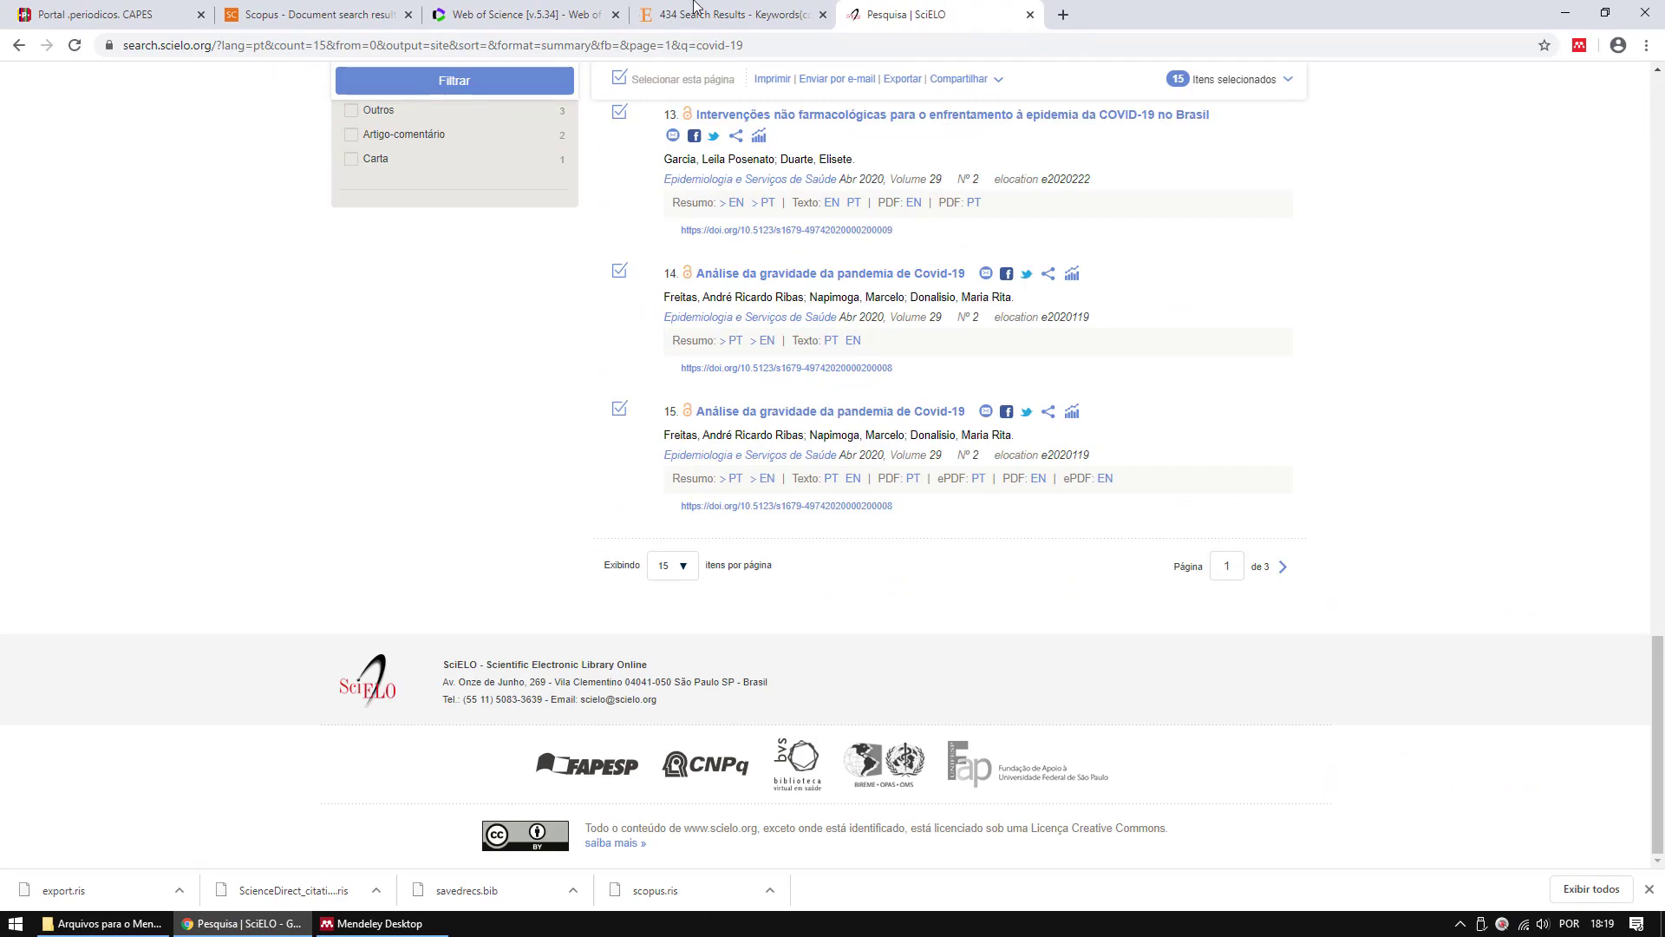
key("ctrl+shift+Tab")
scroll(748, 420, "down", 20)
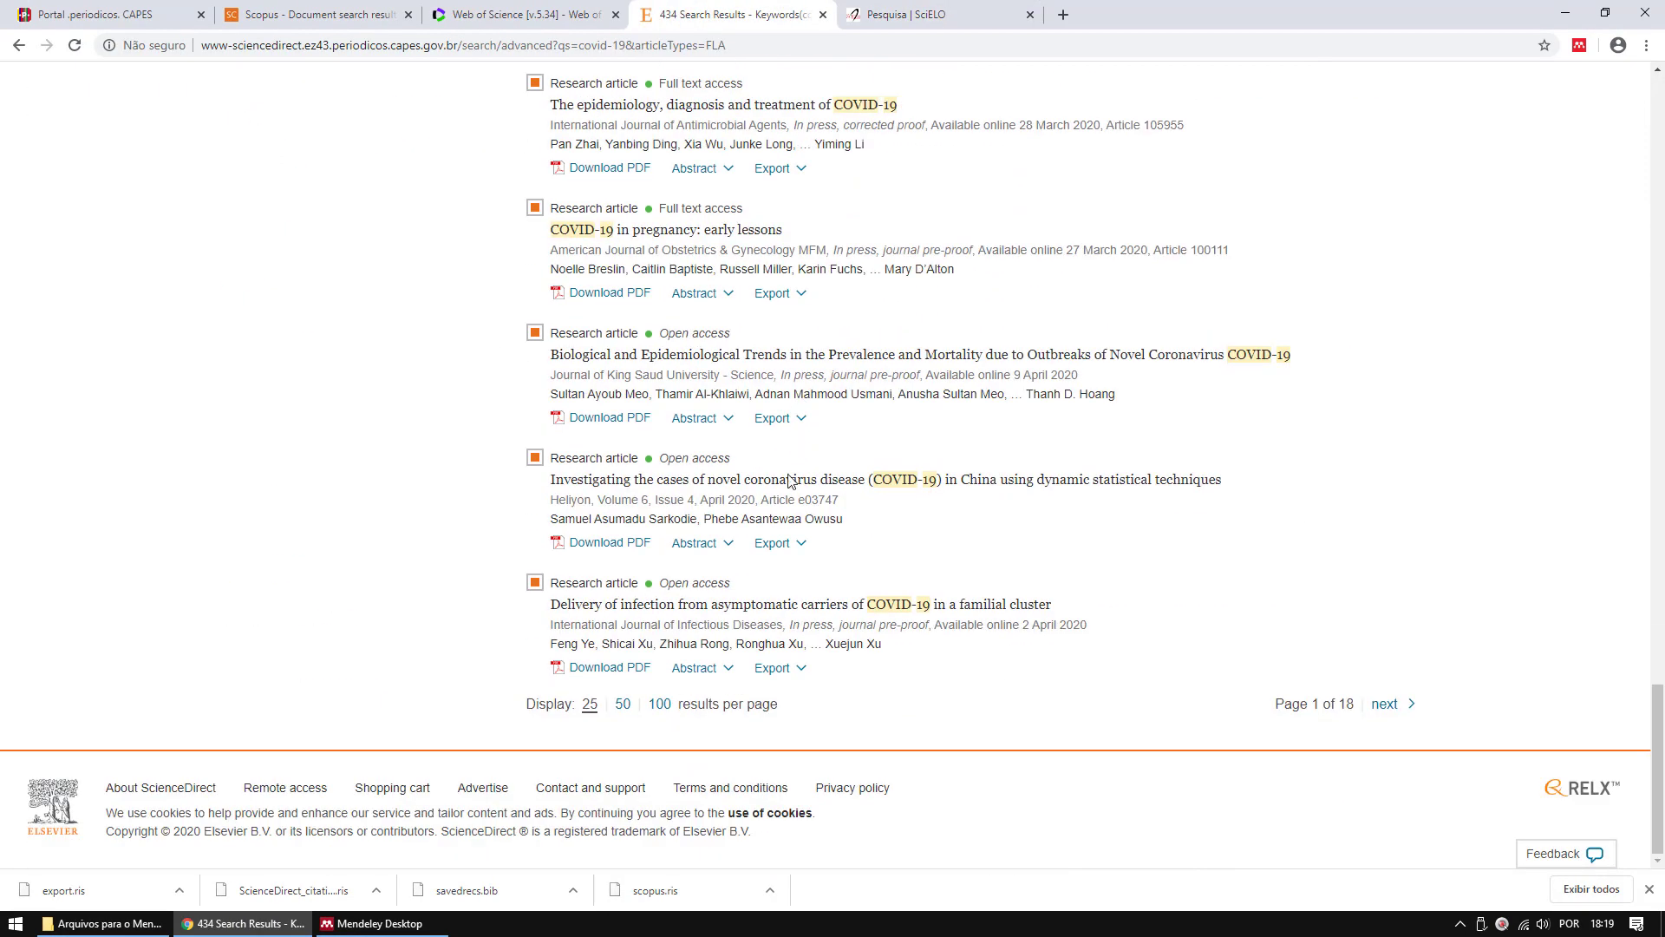
key("ctrl+shift+Tab")
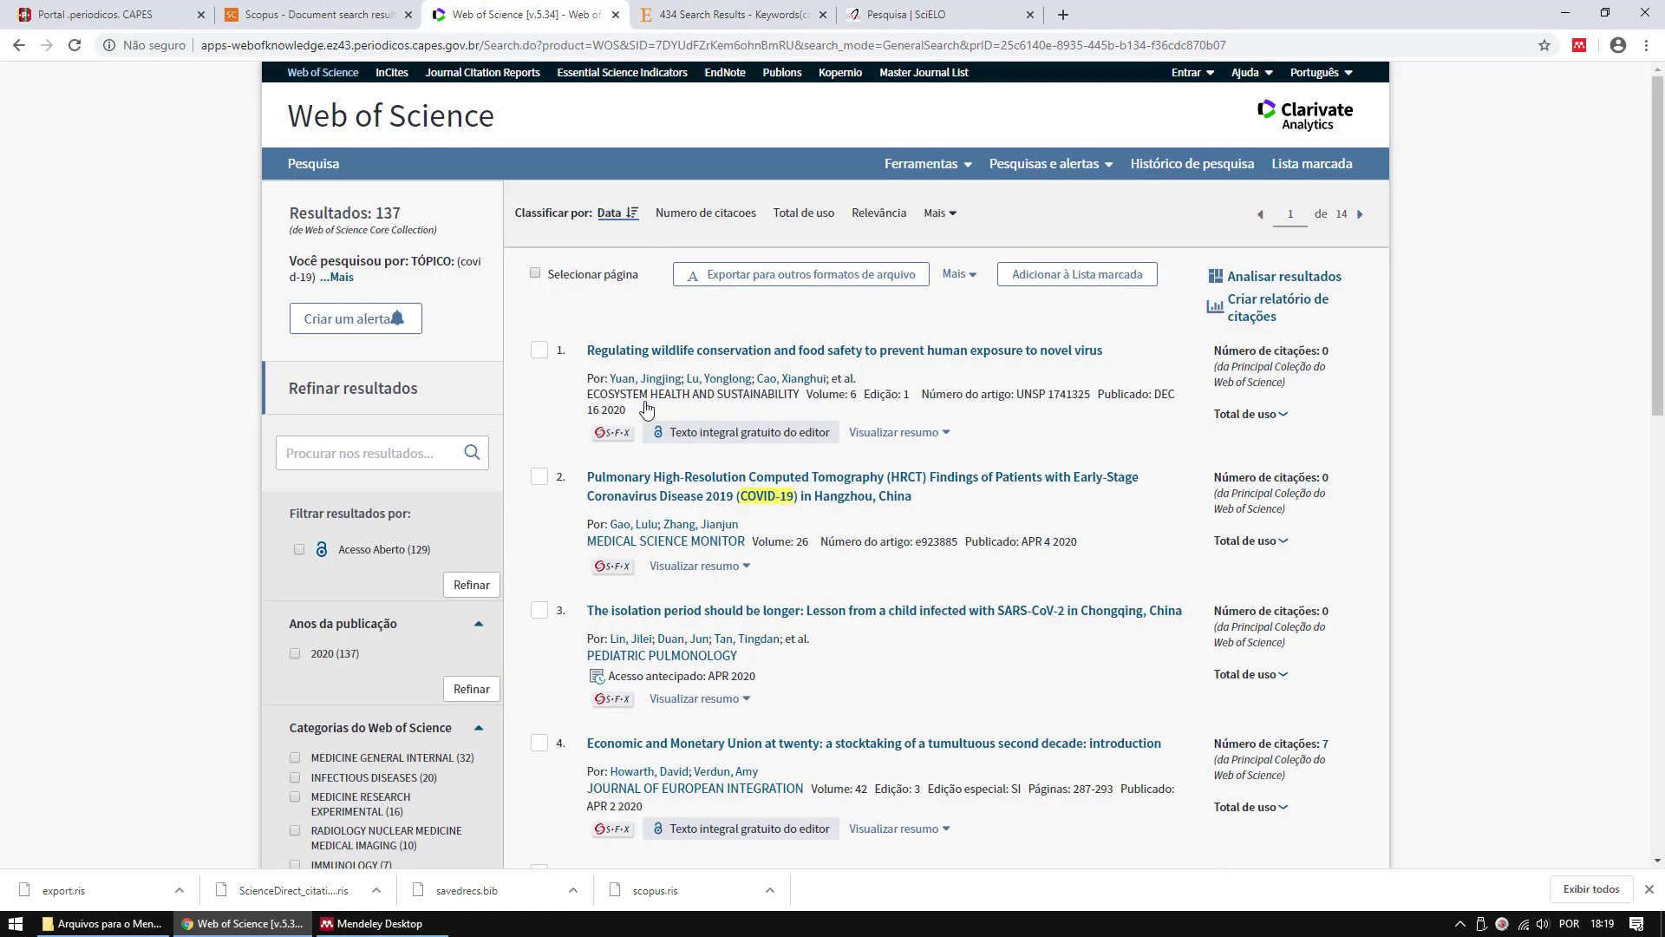
scroll(647, 407, "down", 20)
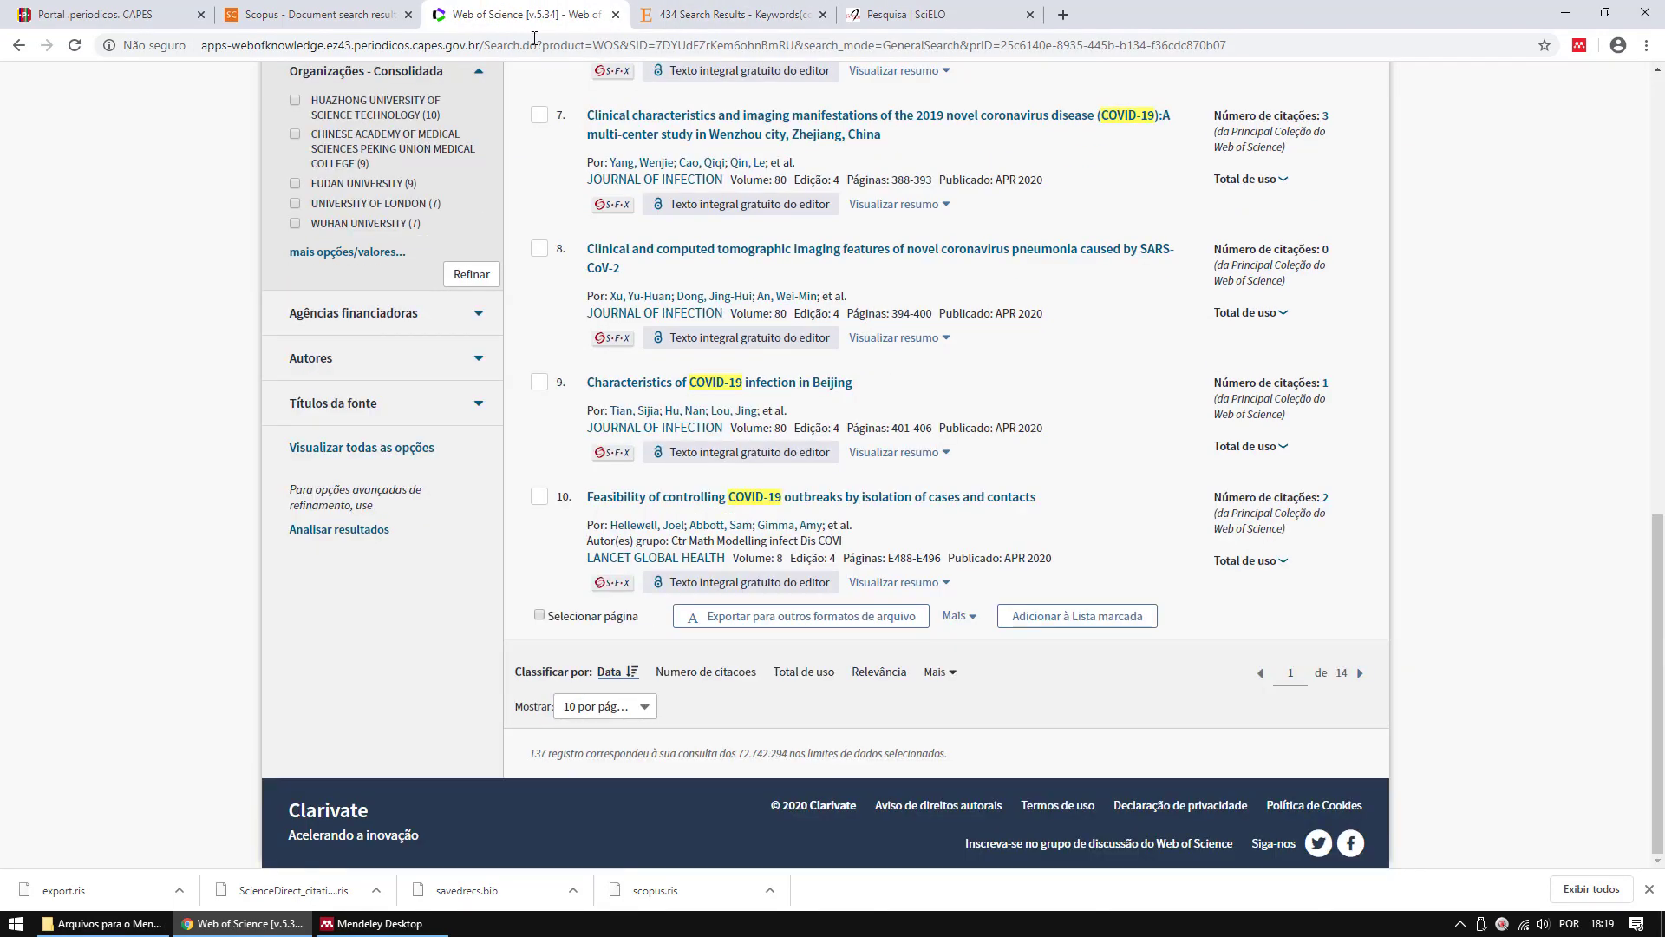
left_click(347, 8)
scroll(774, 468, "down", 20)
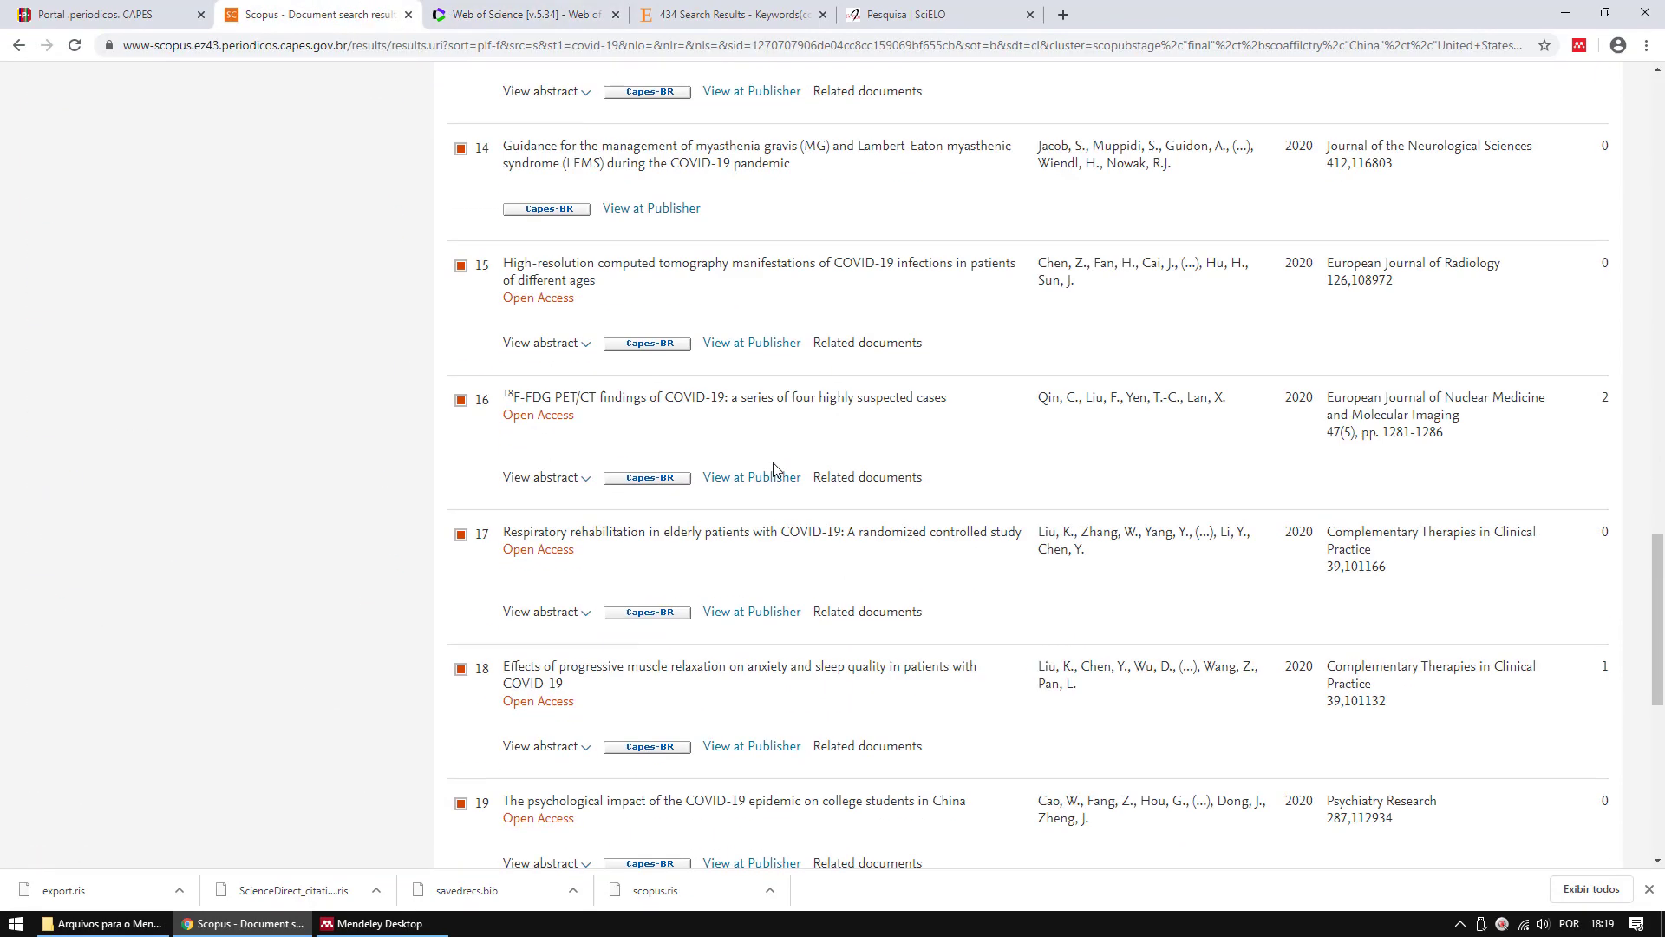
scroll(608, 425, "up", 3)
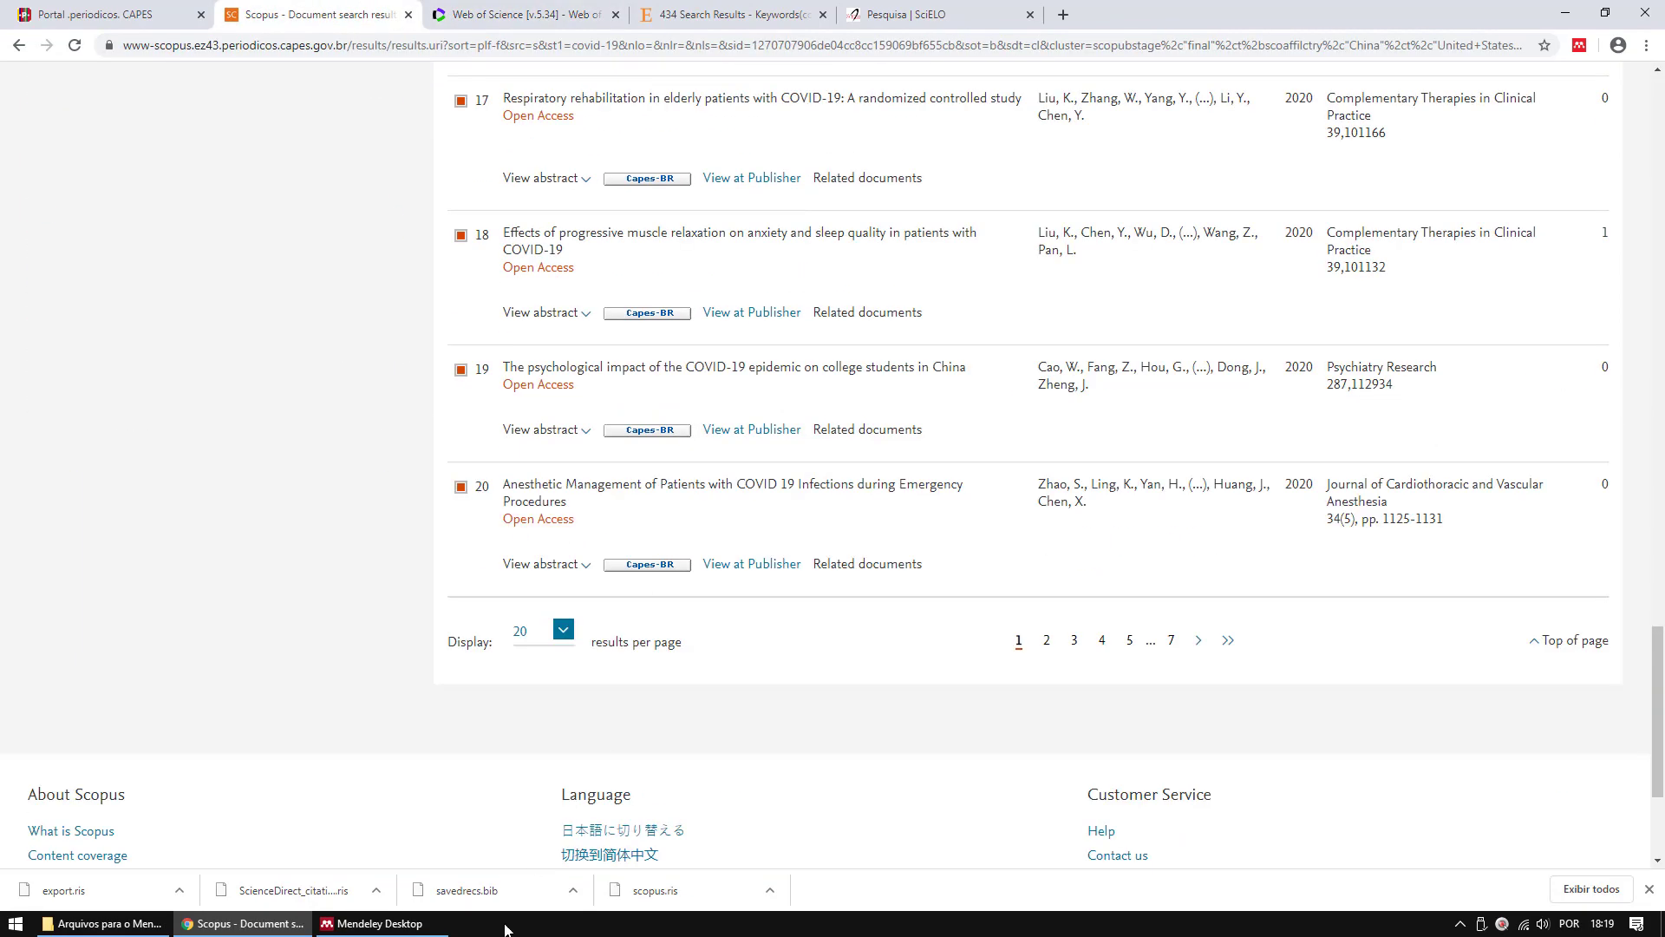
Return to Mendeley Desktop and compare the details of the two No Title entries in All Documents.
left_click(381, 923)
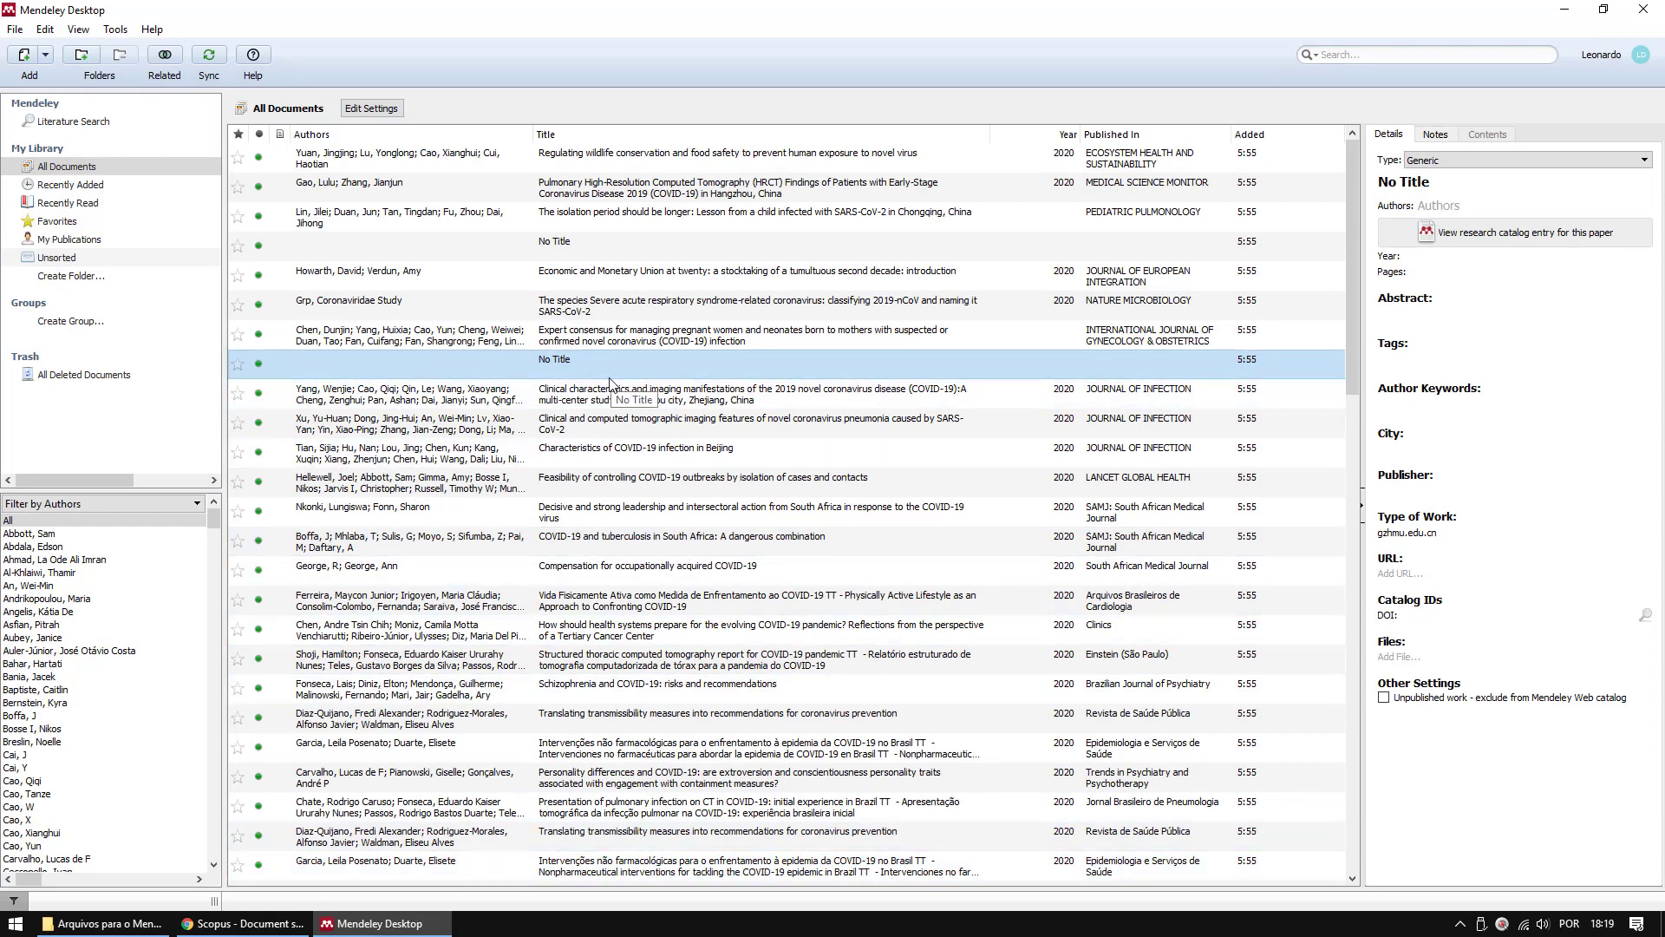
left_click(568, 246)
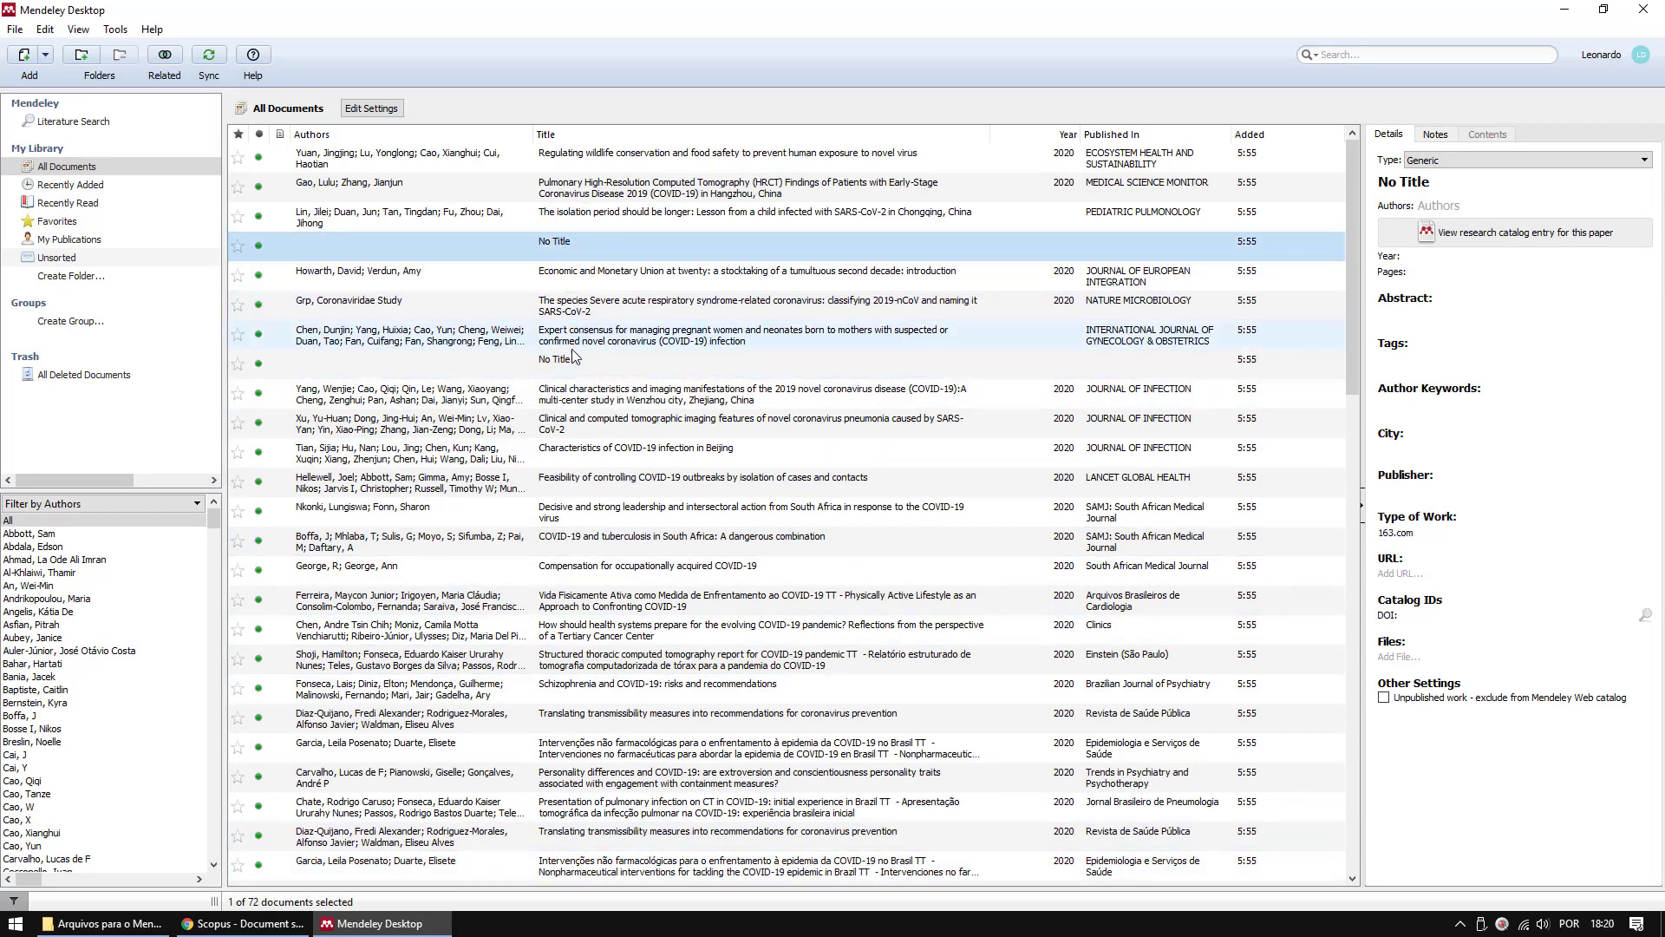
left_click(569, 361, "ctrl")
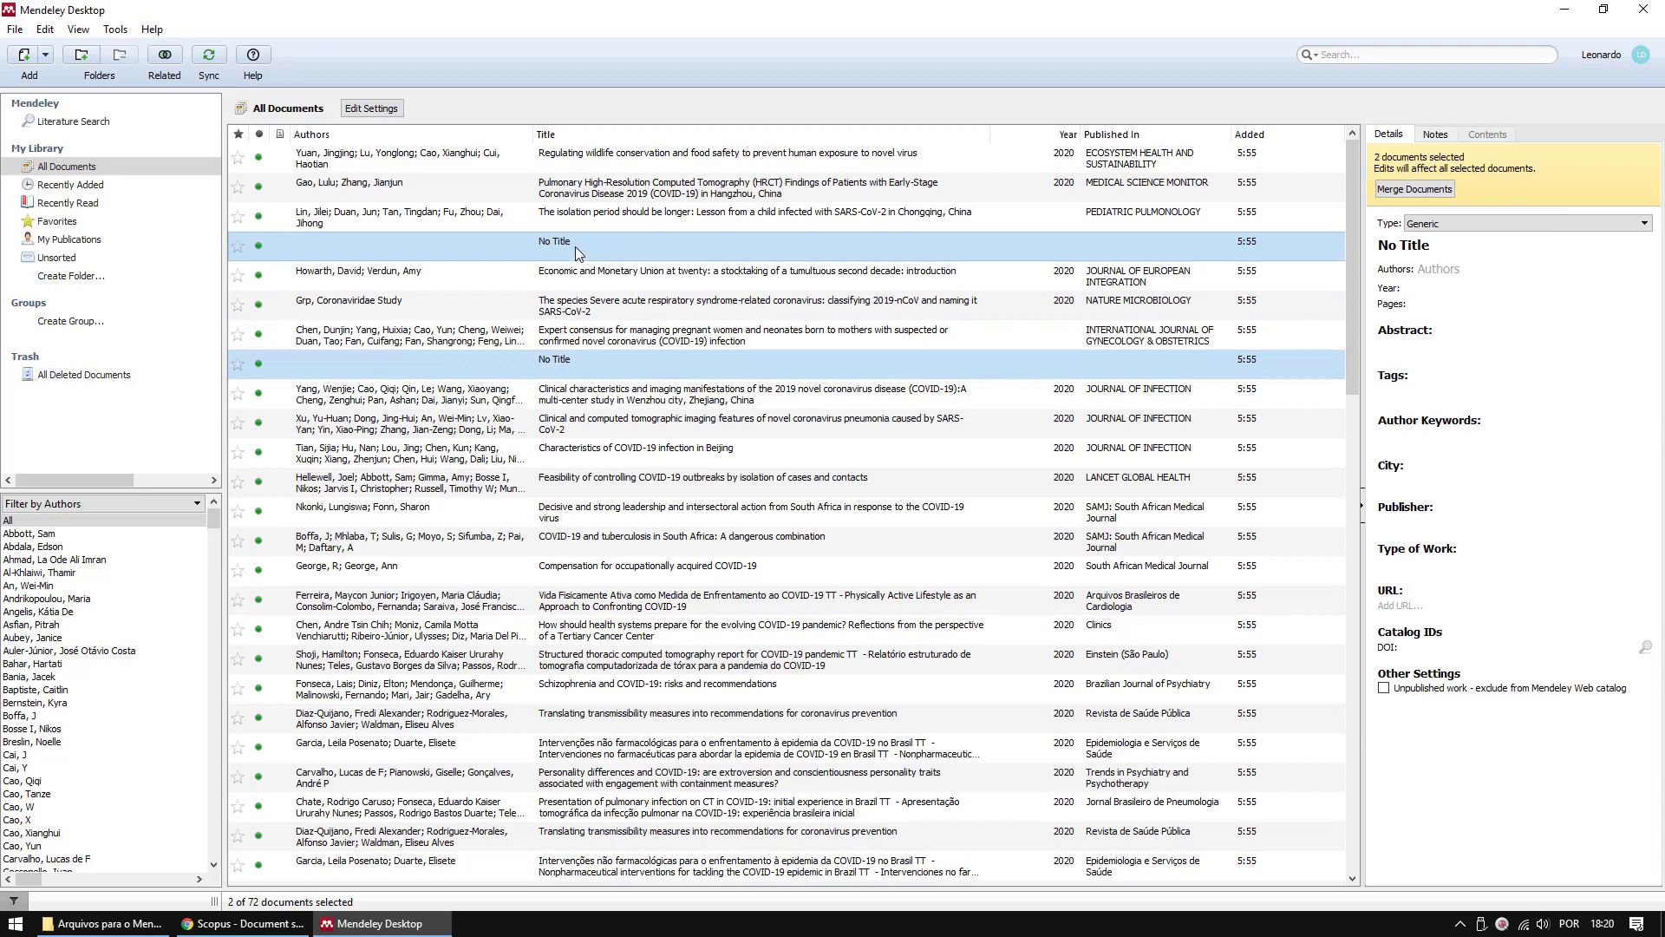
left_click(575, 247)
left_click(567, 361)
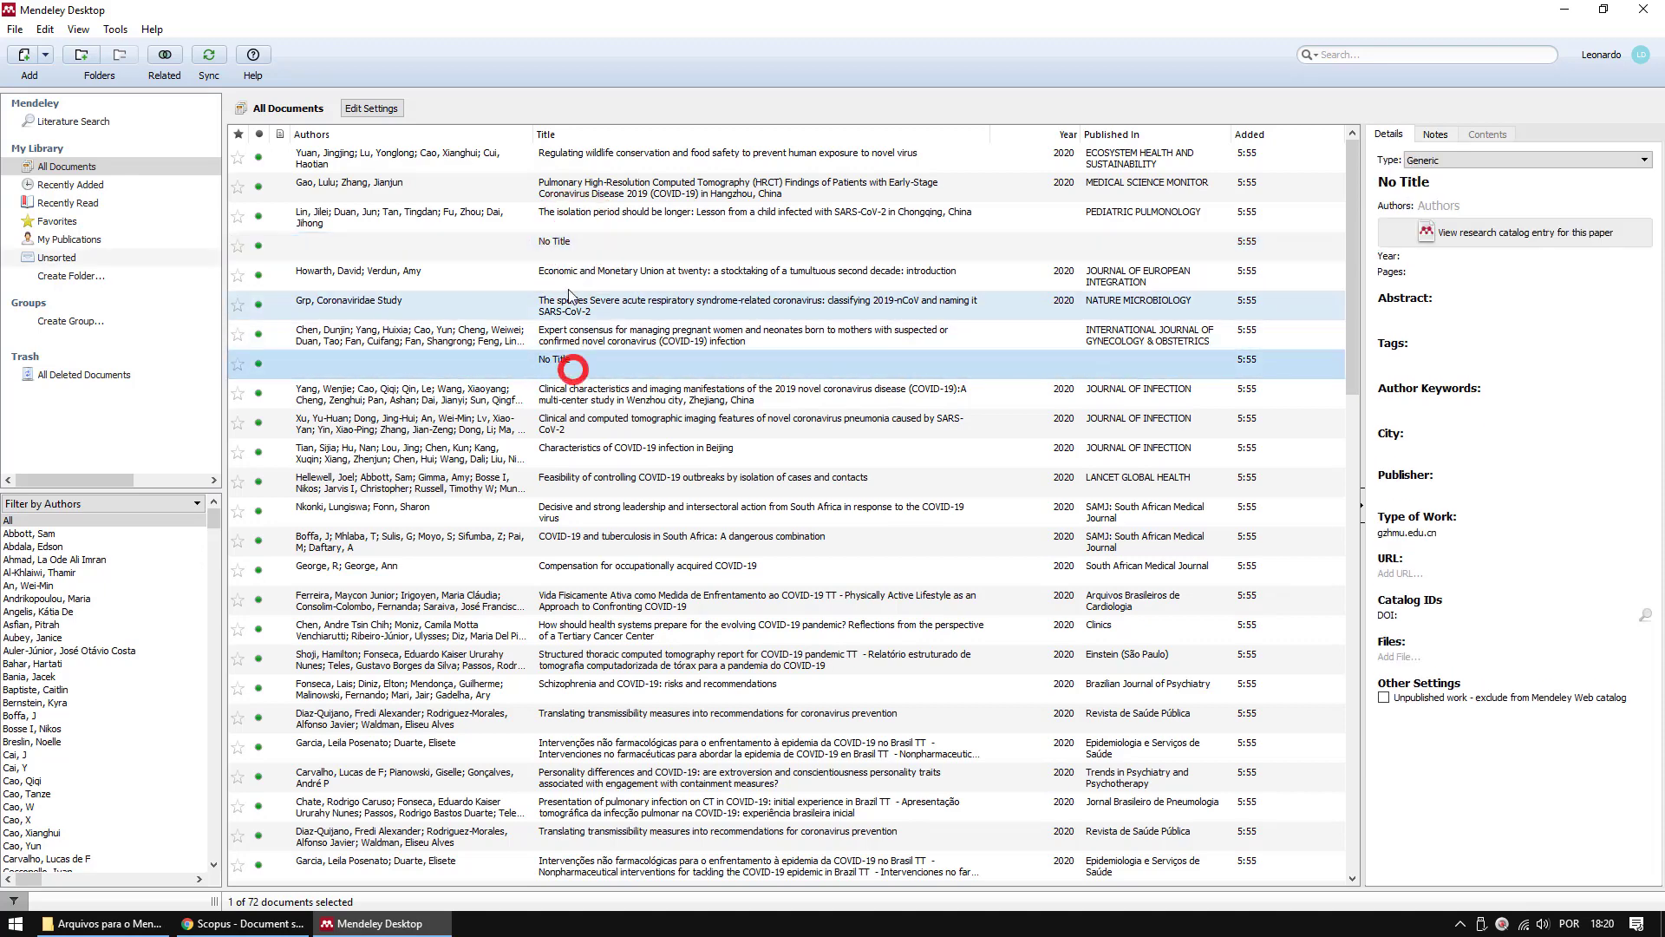
left_click(575, 258)
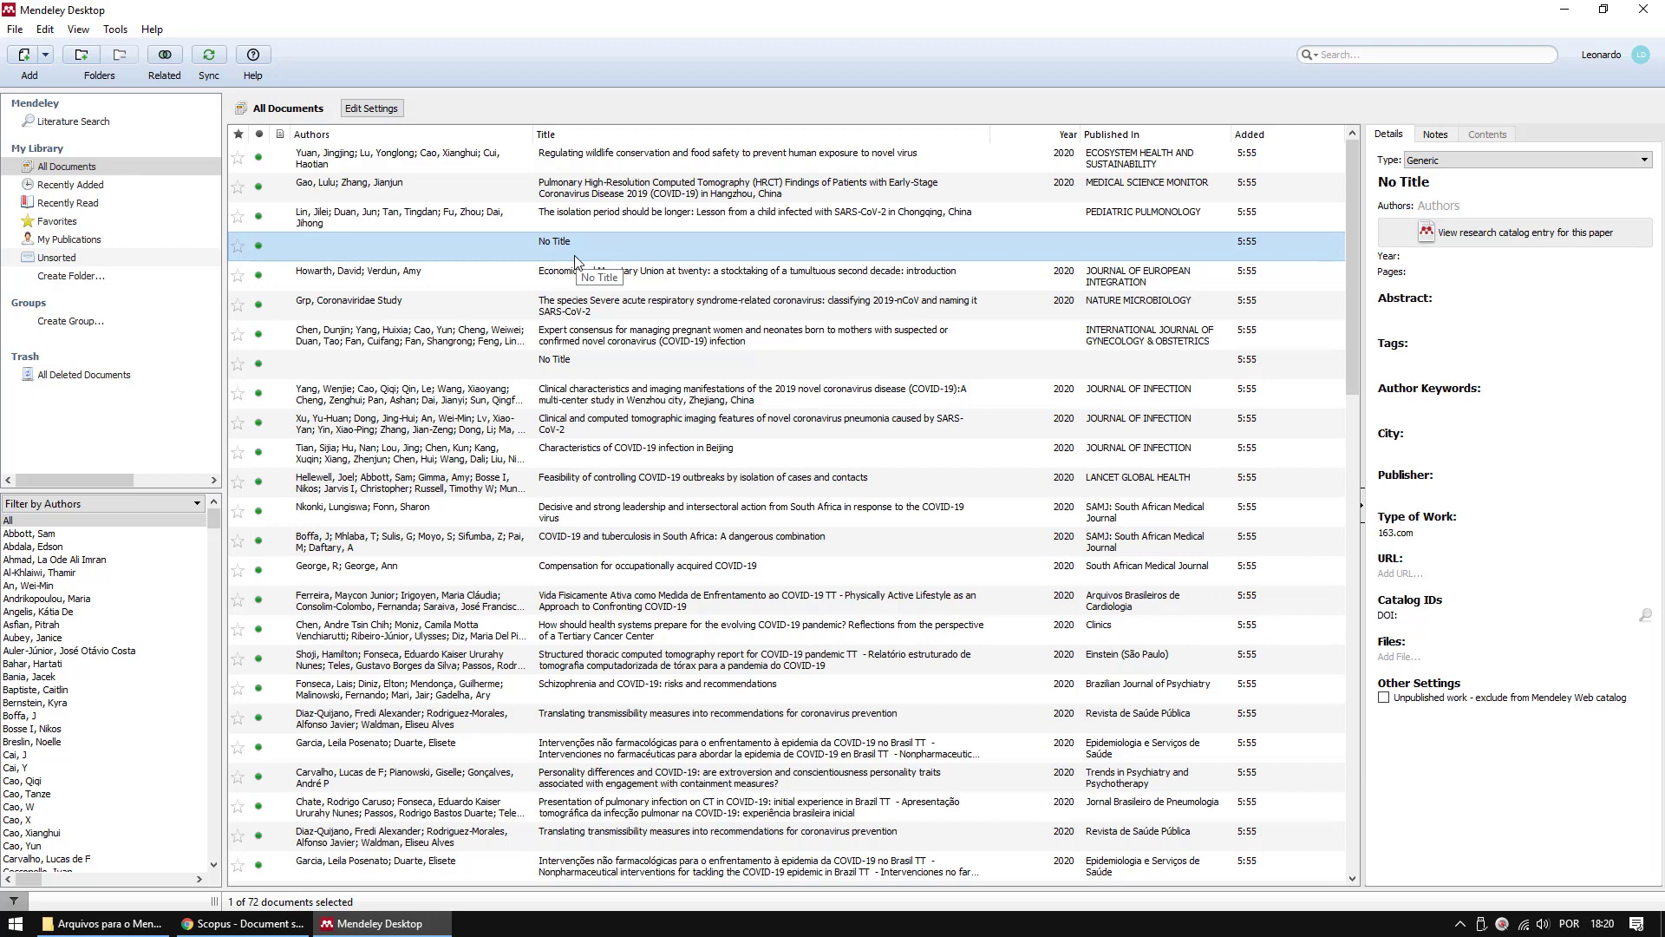
left_click(564, 361)
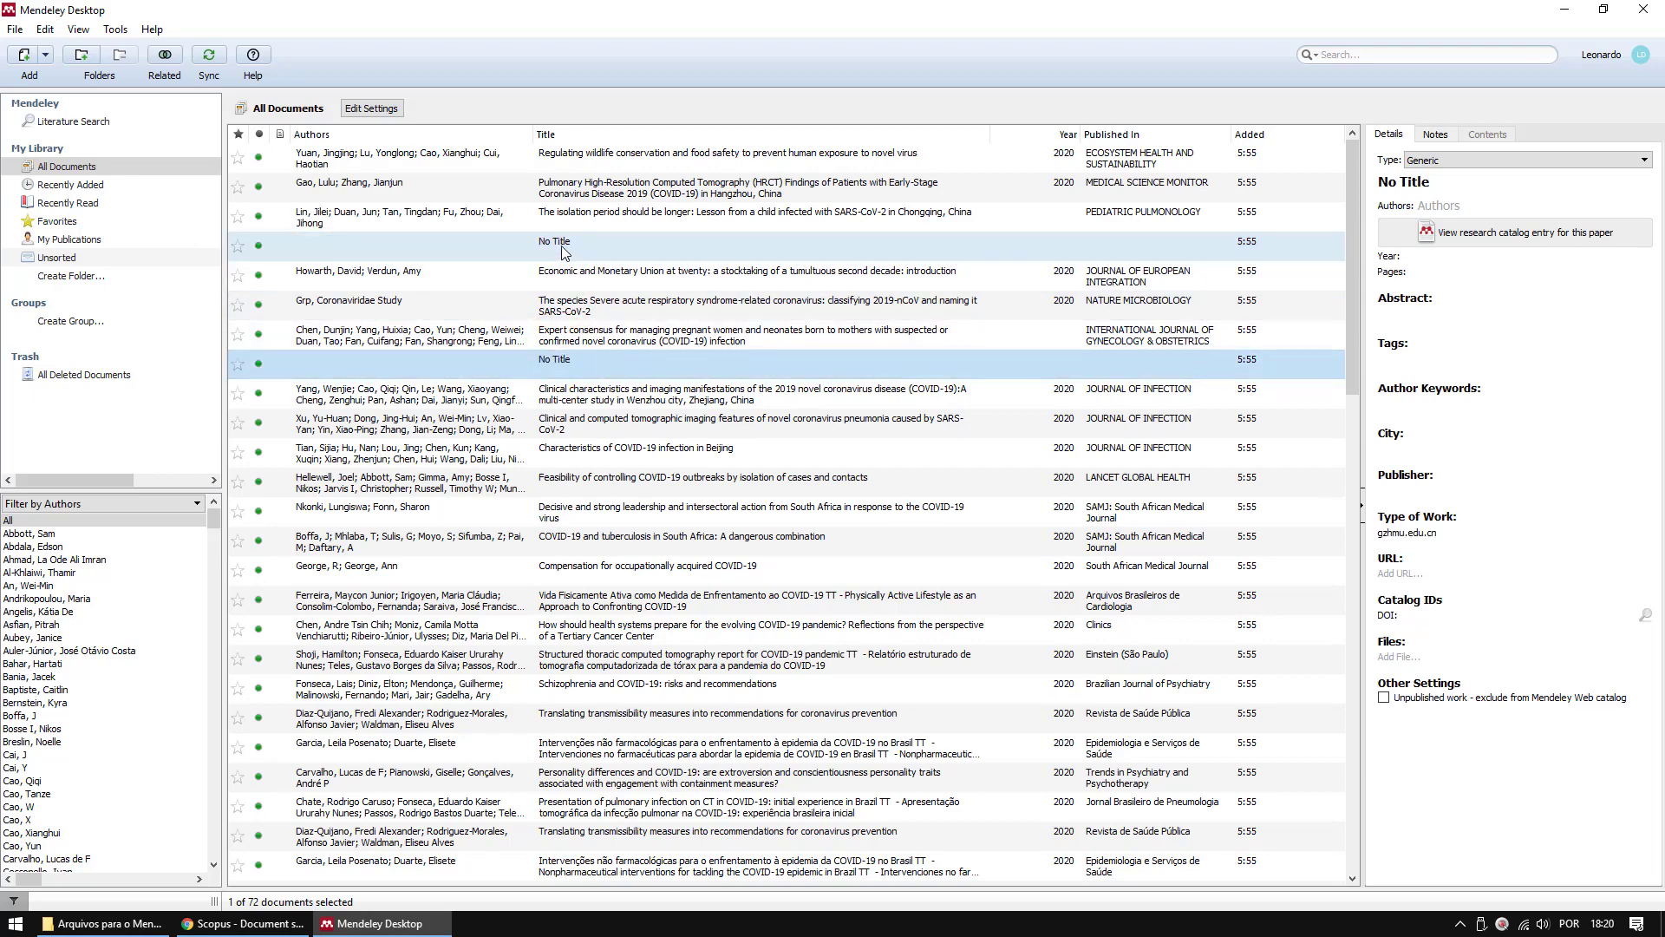
left_click(558, 244)
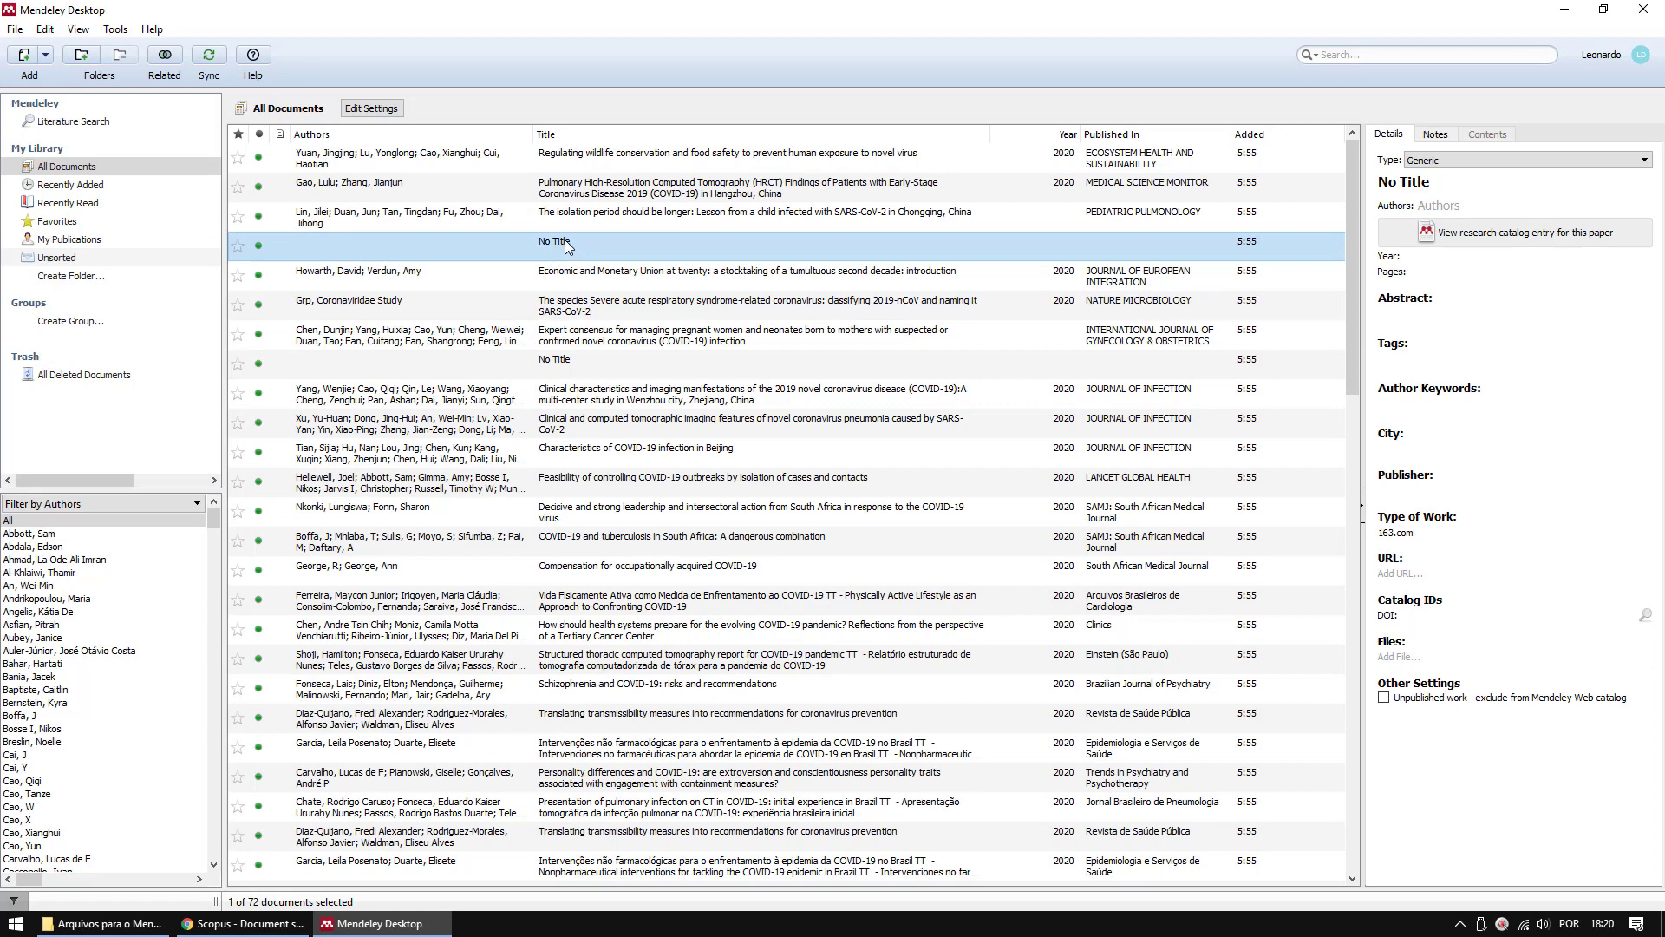
left_click(560, 361)
left_click(562, 245)
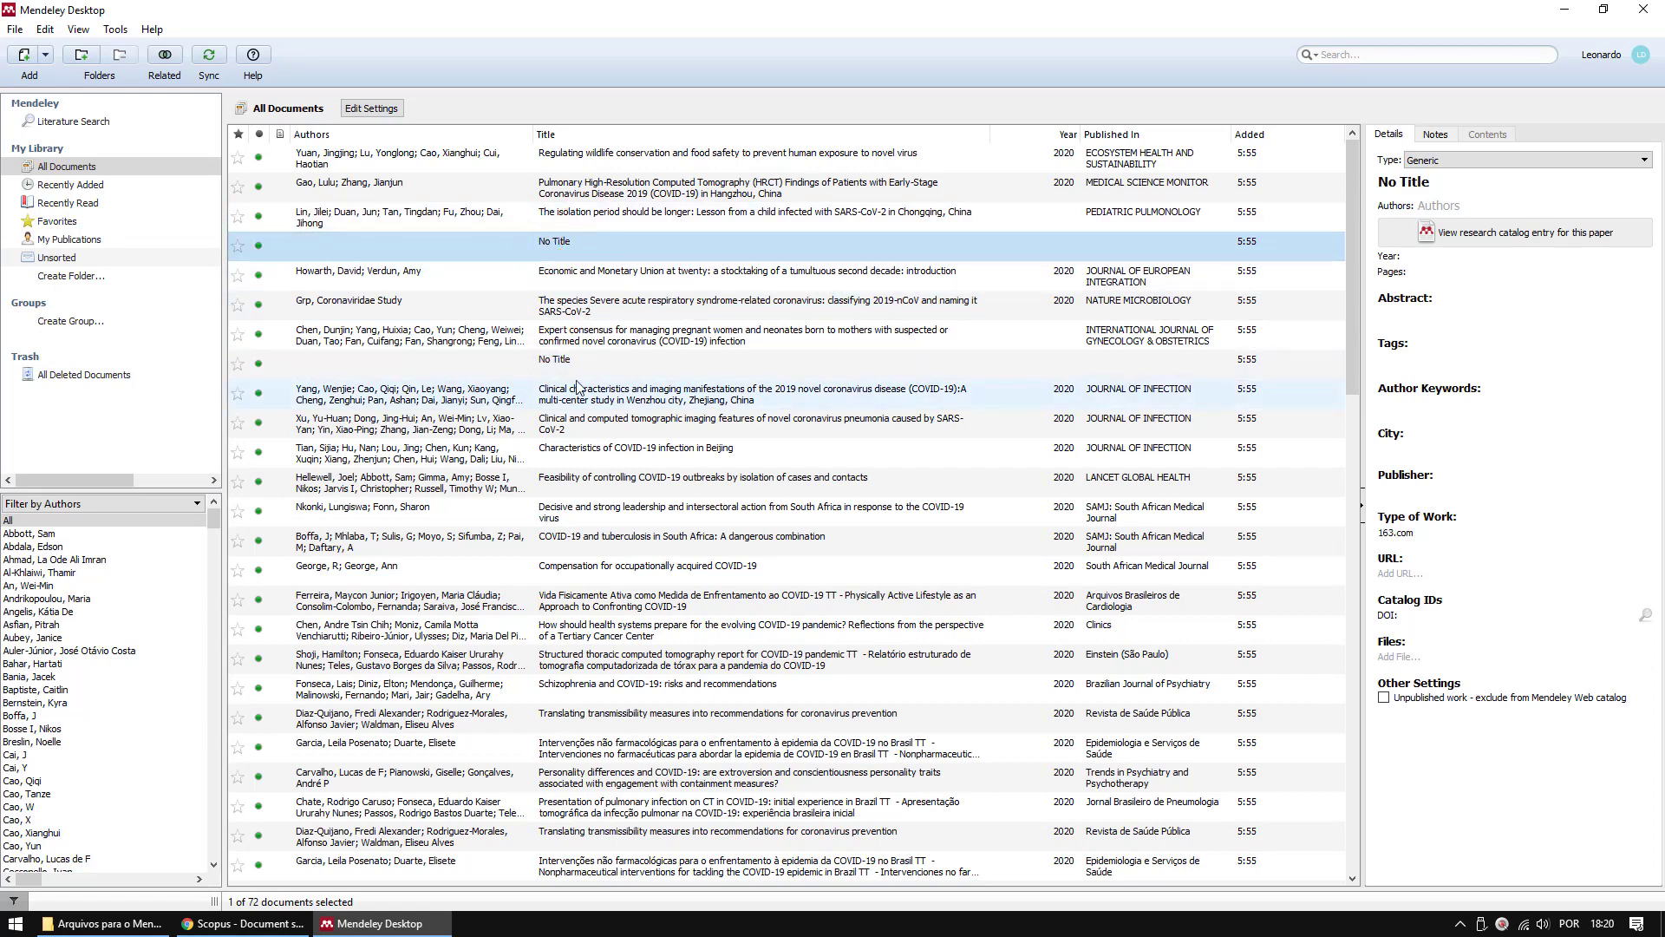
left_click(573, 364)
left_click(568, 254)
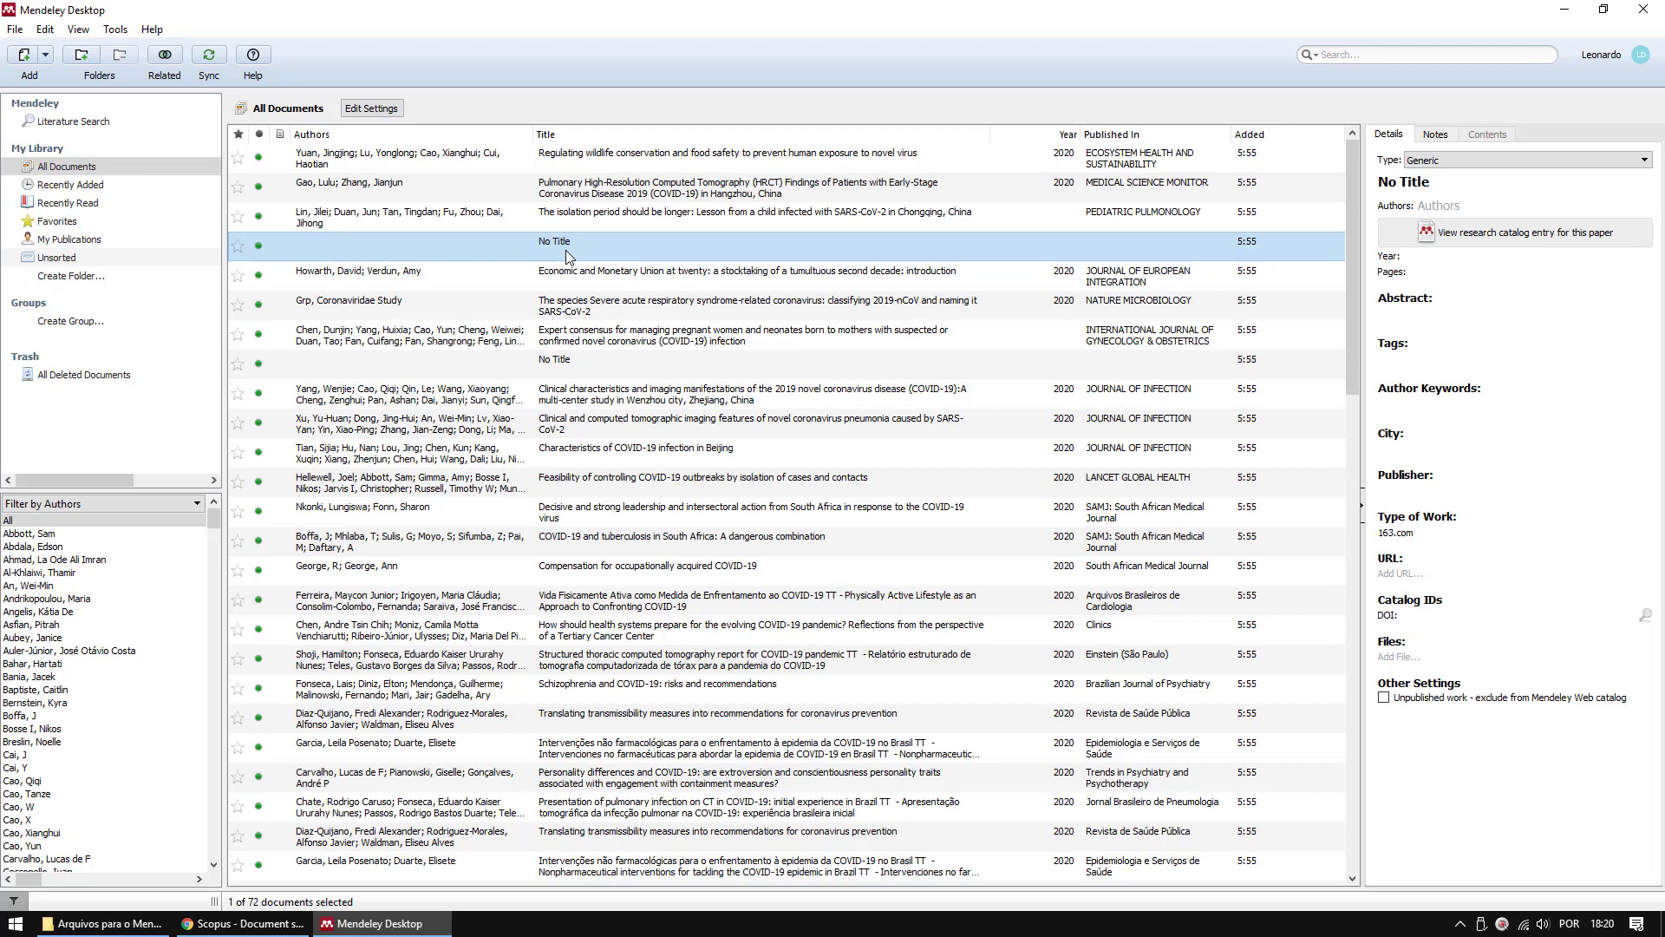
left_click(596, 362)
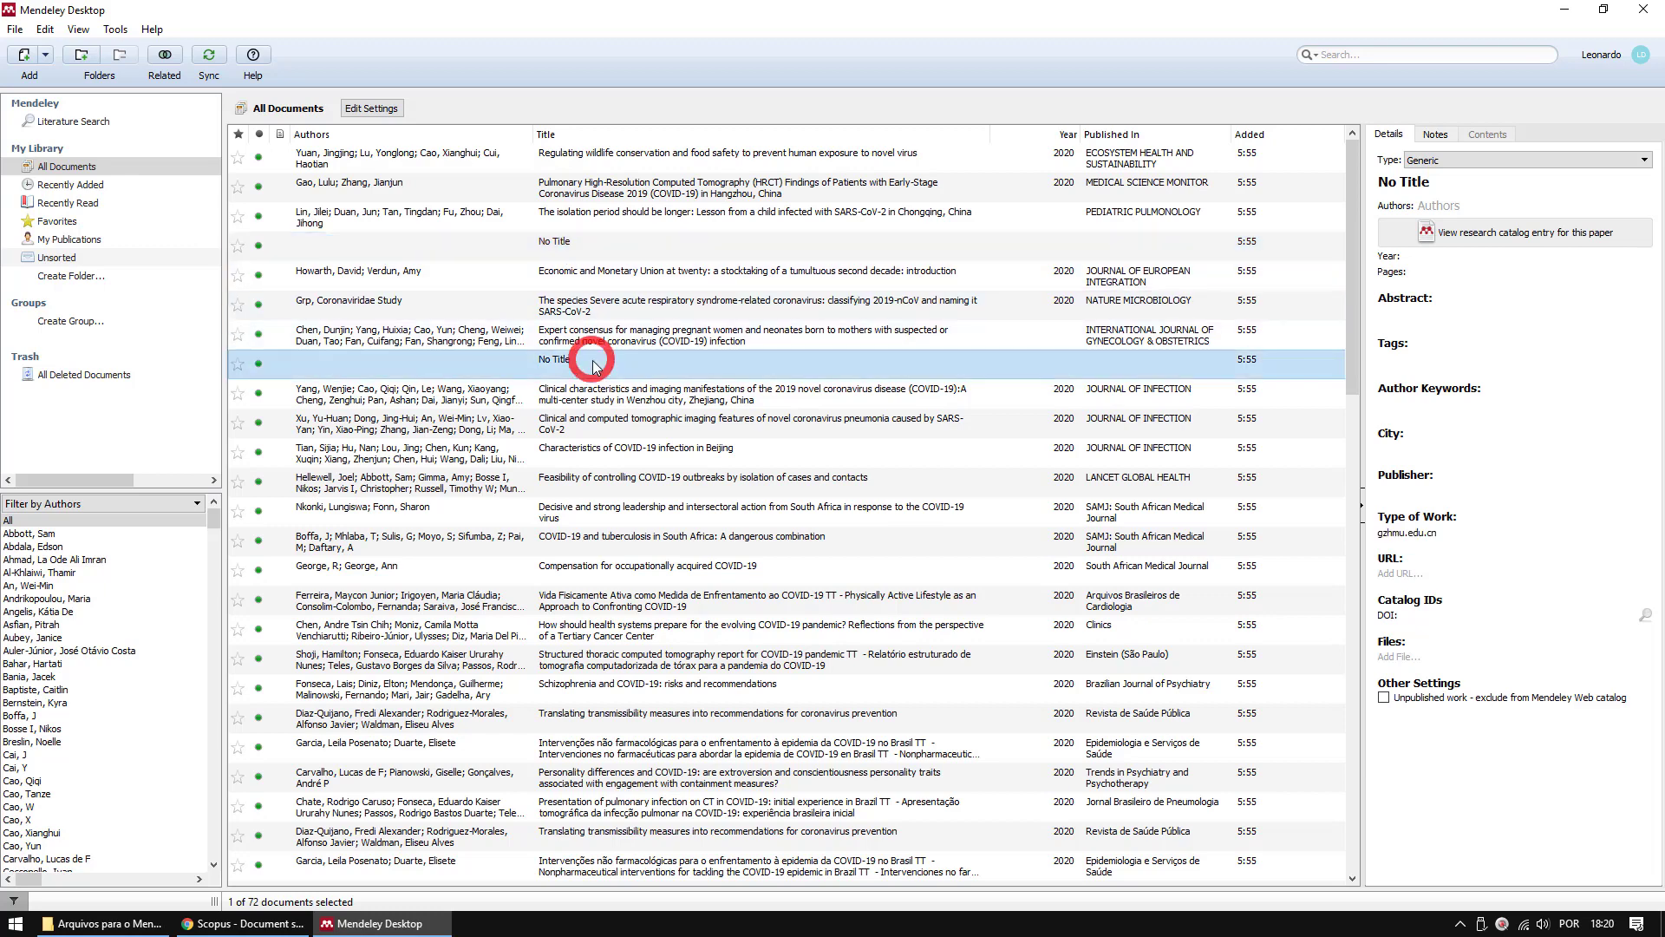
Select the reference "Feasibility of controlling COVID-19 outbreaks by isolation of cases and contacts" and review its authors, journal, abstract, URL and catalog IDs.
left_click(600, 452)
left_click(603, 488)
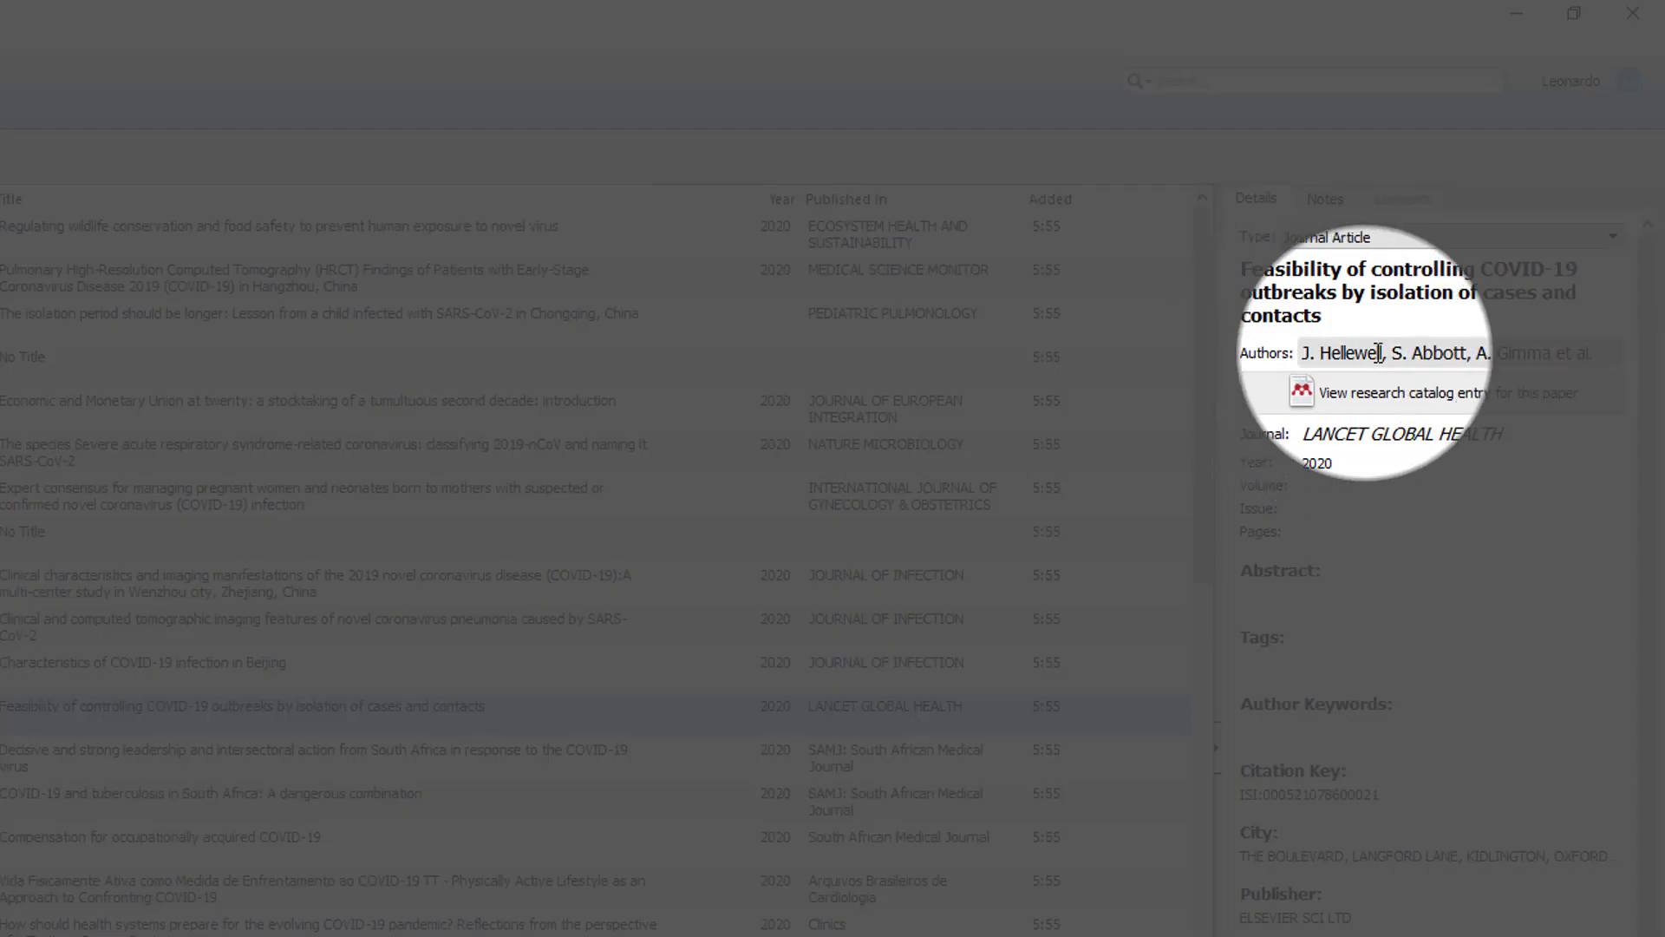
left_click(1385, 352)
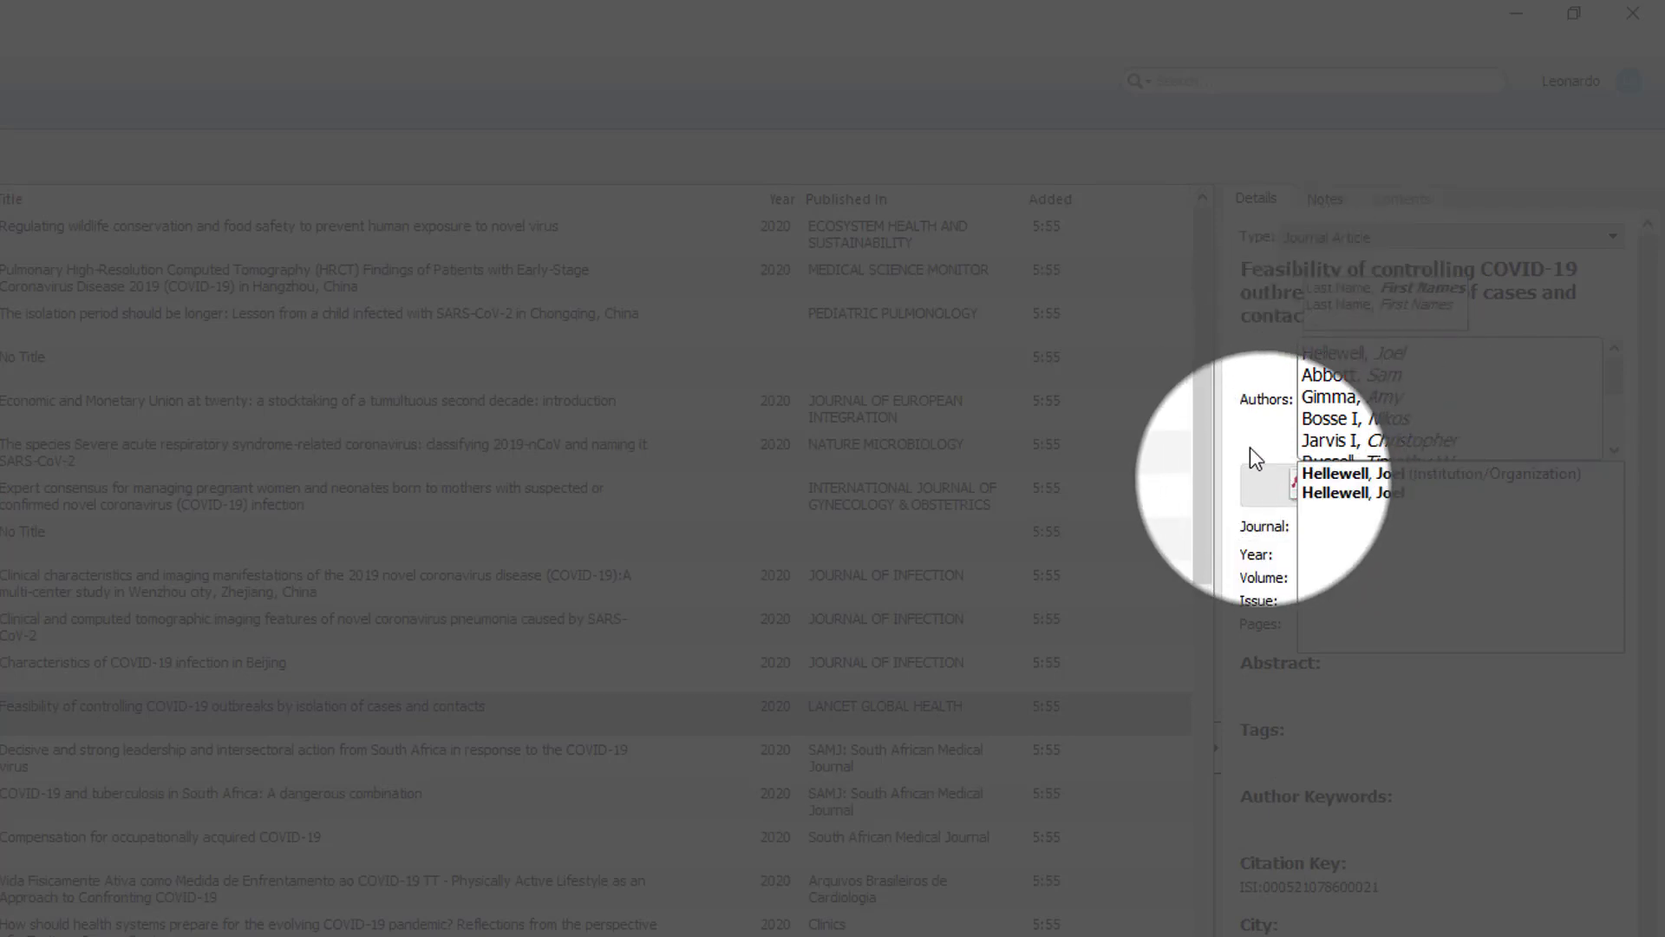
left_click(1258, 425)
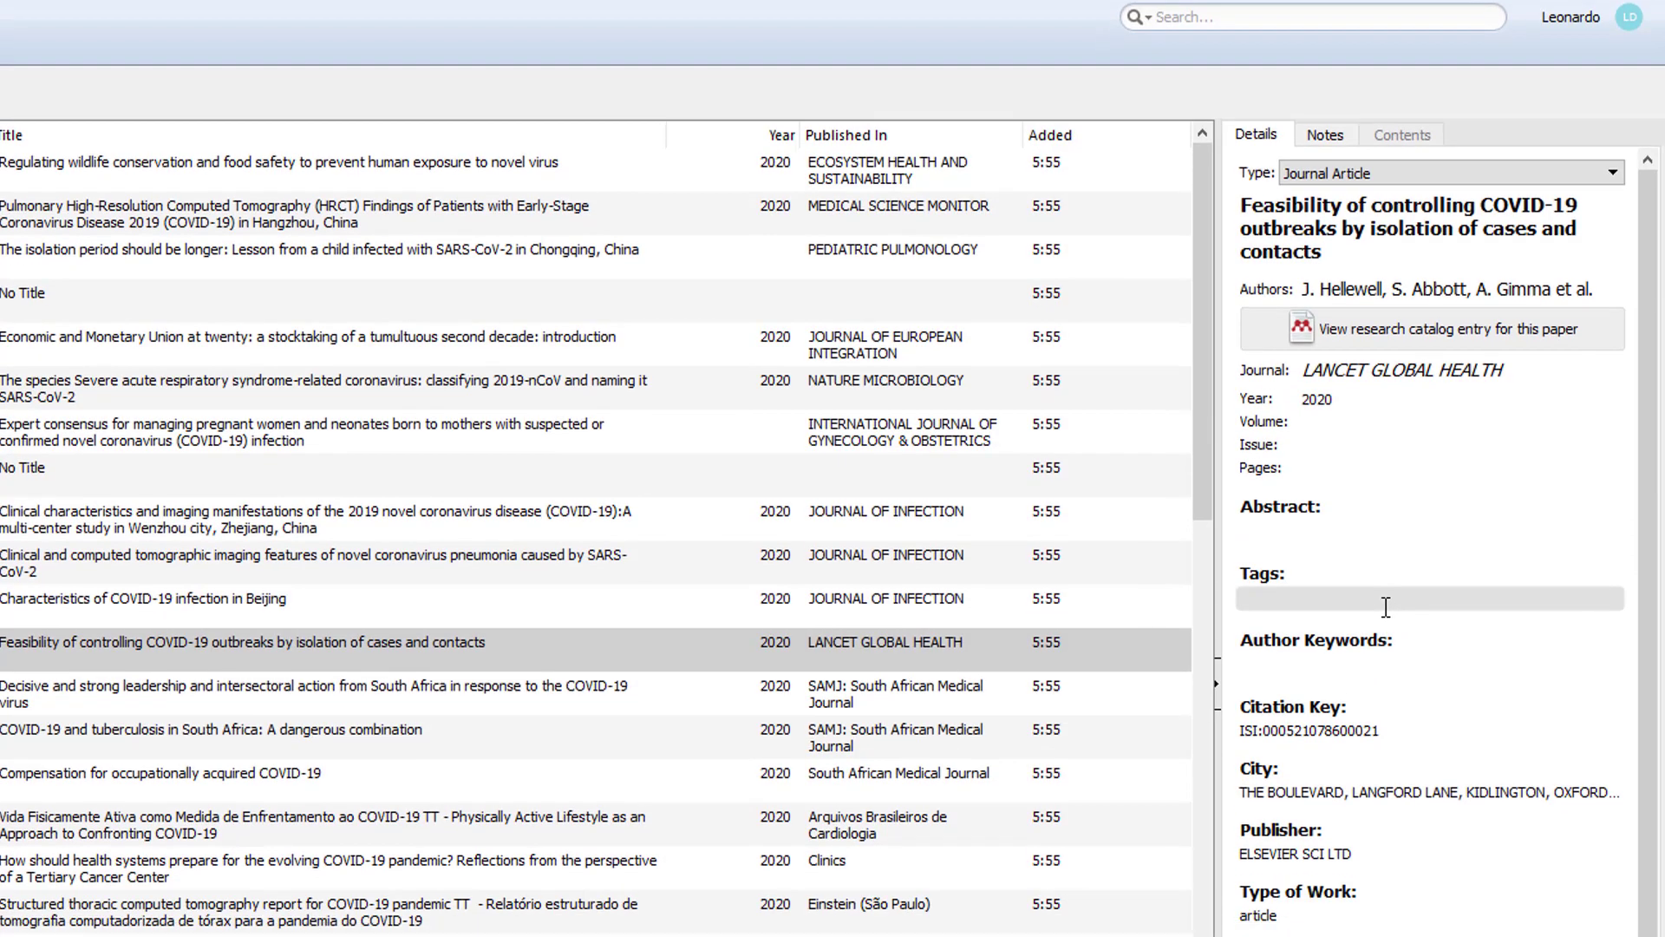
scroll(1386, 670, "down", 2)
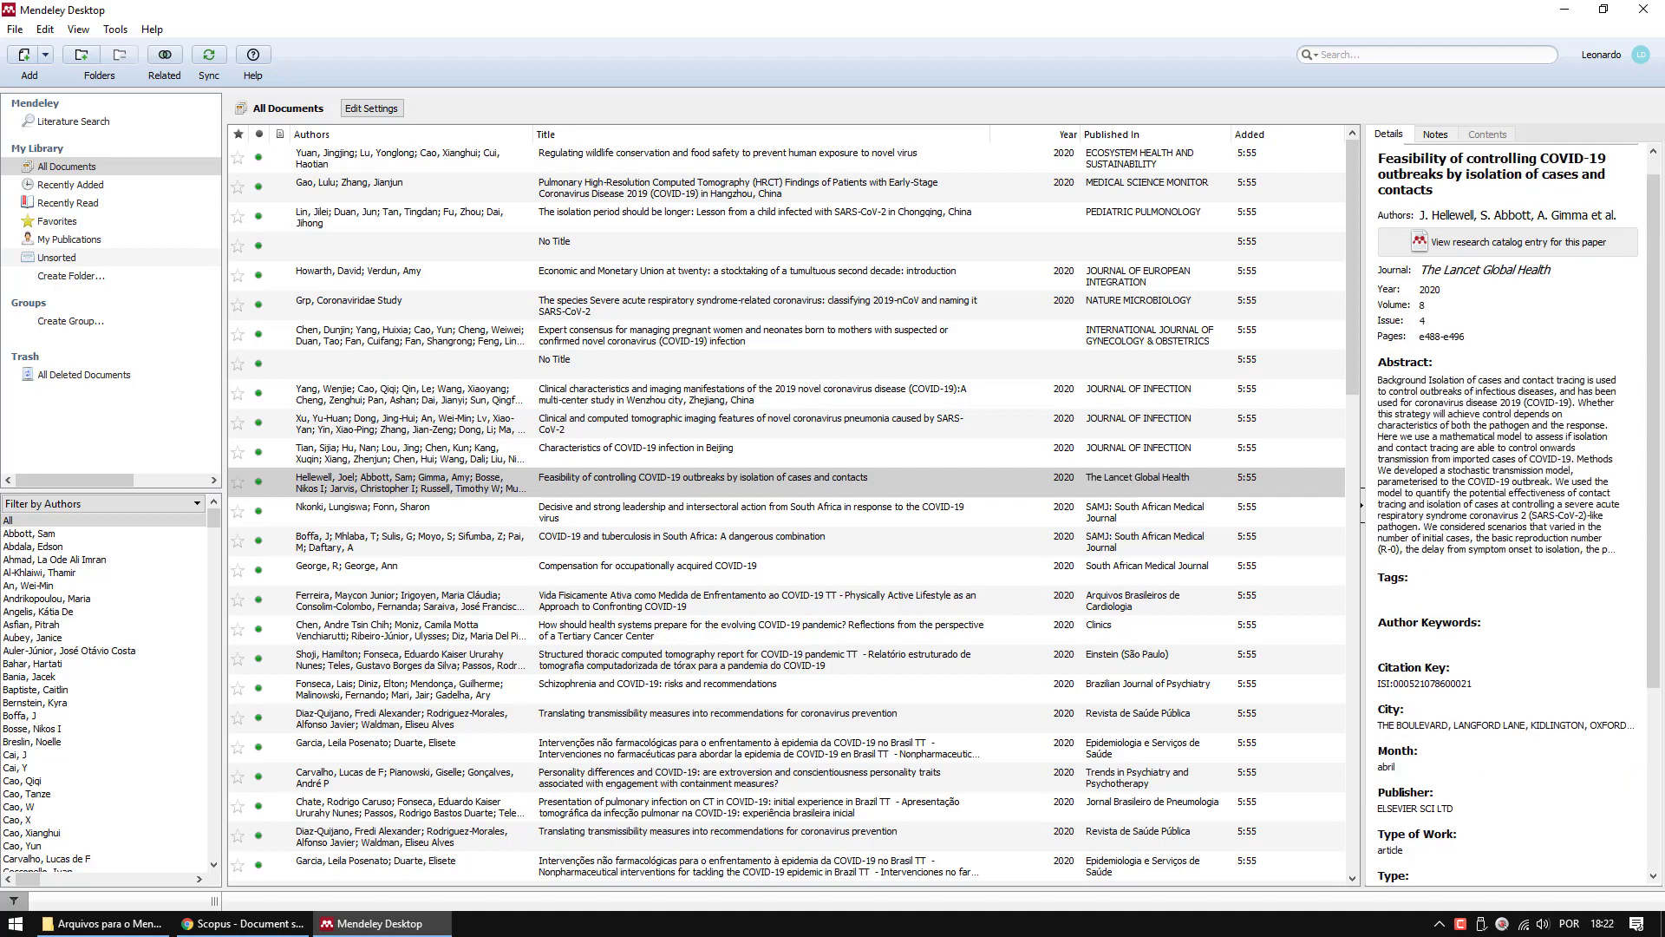
left_click_drag(1657, 627, 1658, 715)
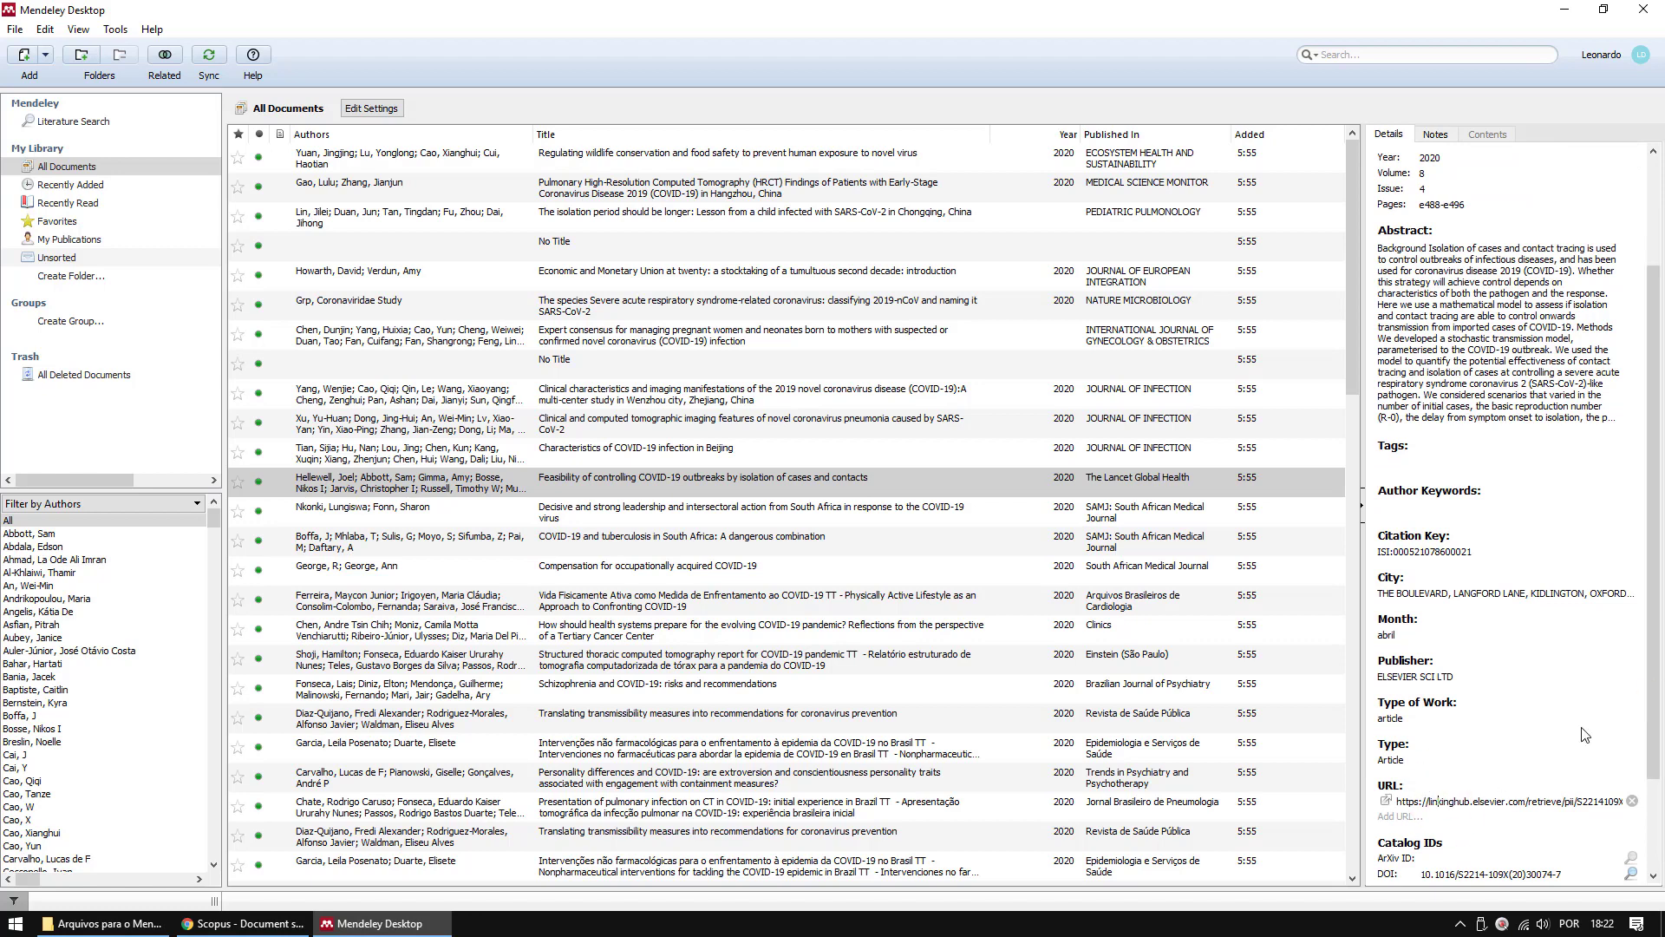
scroll(1490, 471, "up", 3)
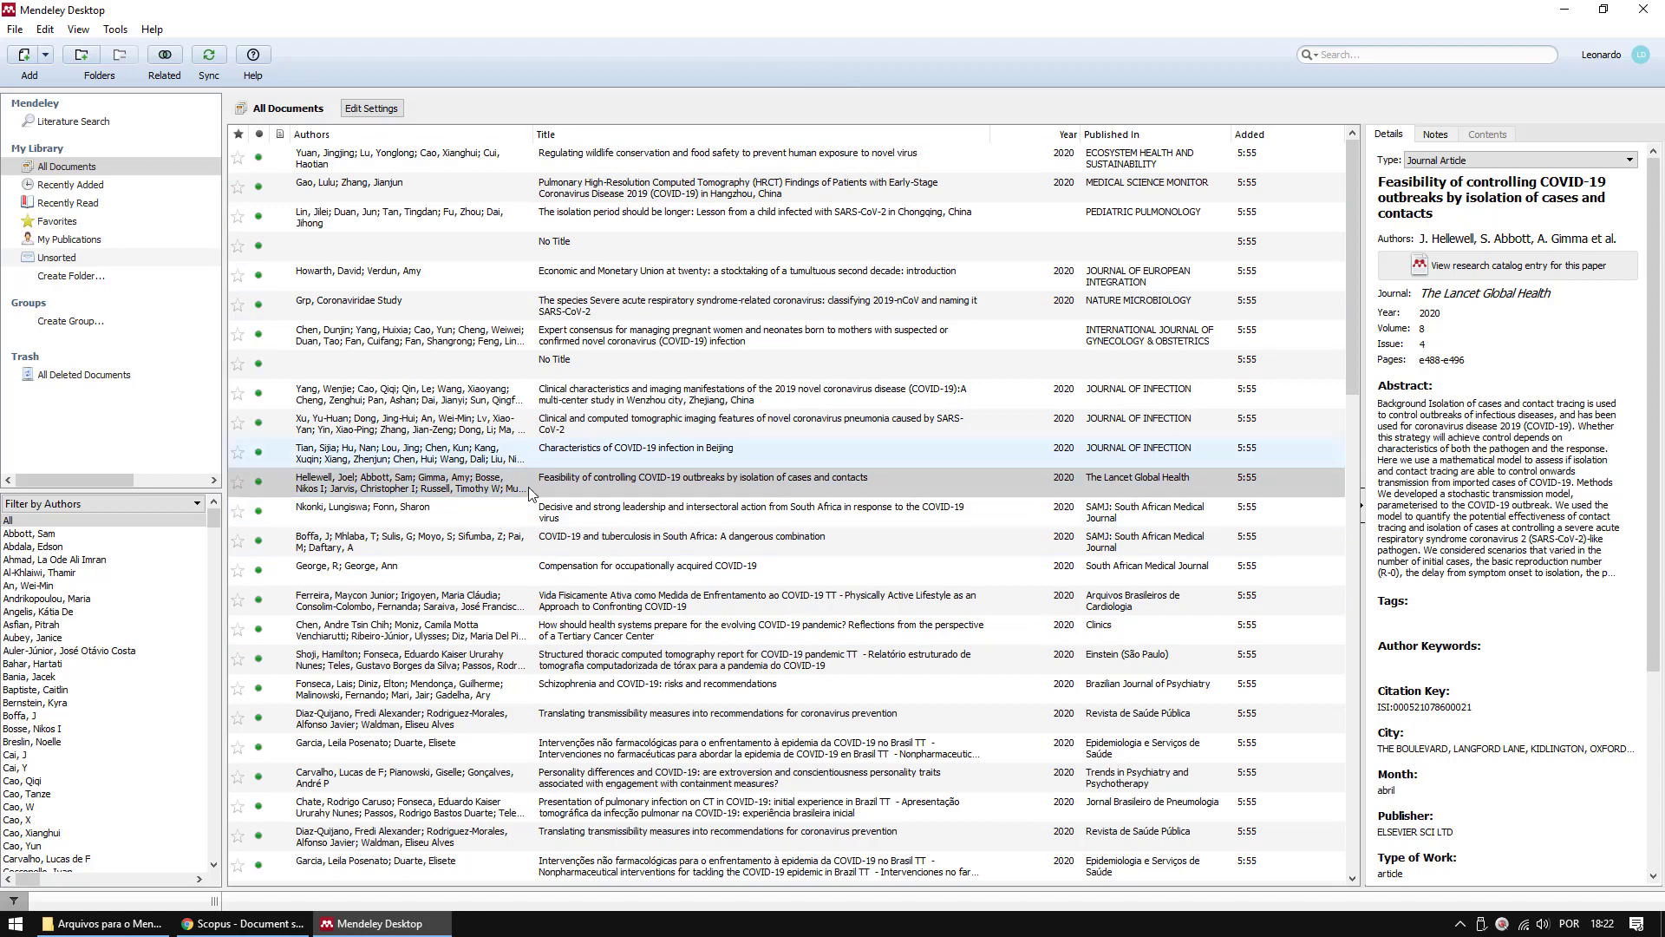
Open the research catalog entry for the "Feasibility of controlling COVID-19 outbreaks by isolation of cases and contacts" reference.
left_click(638, 483)
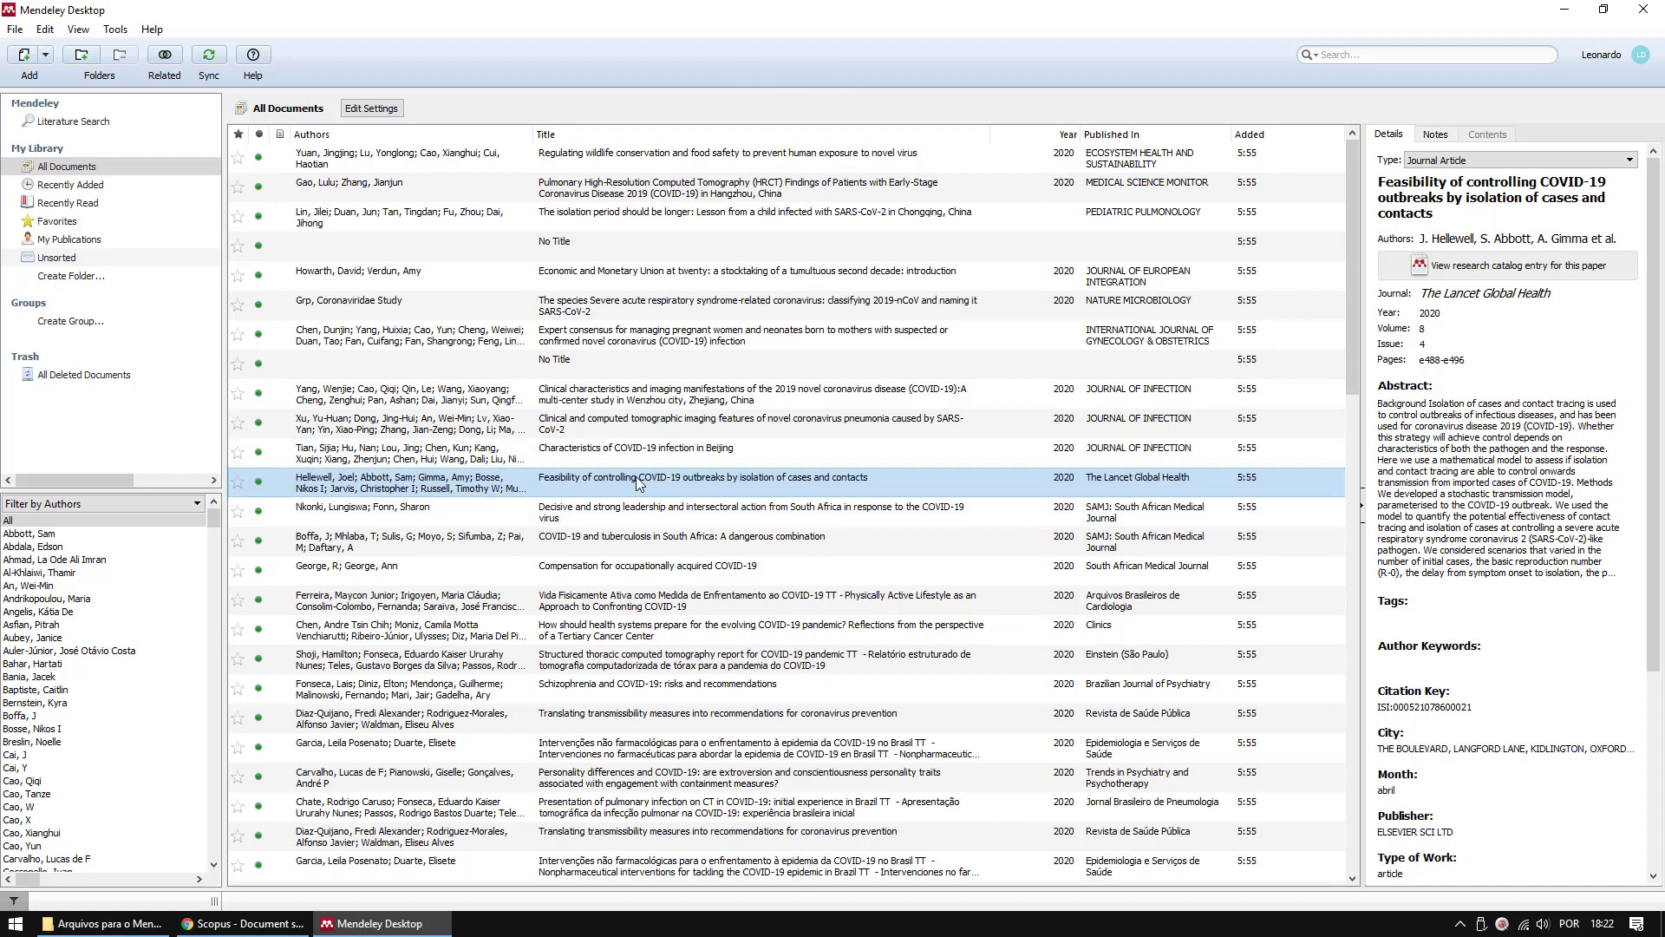
left_click(575, 485)
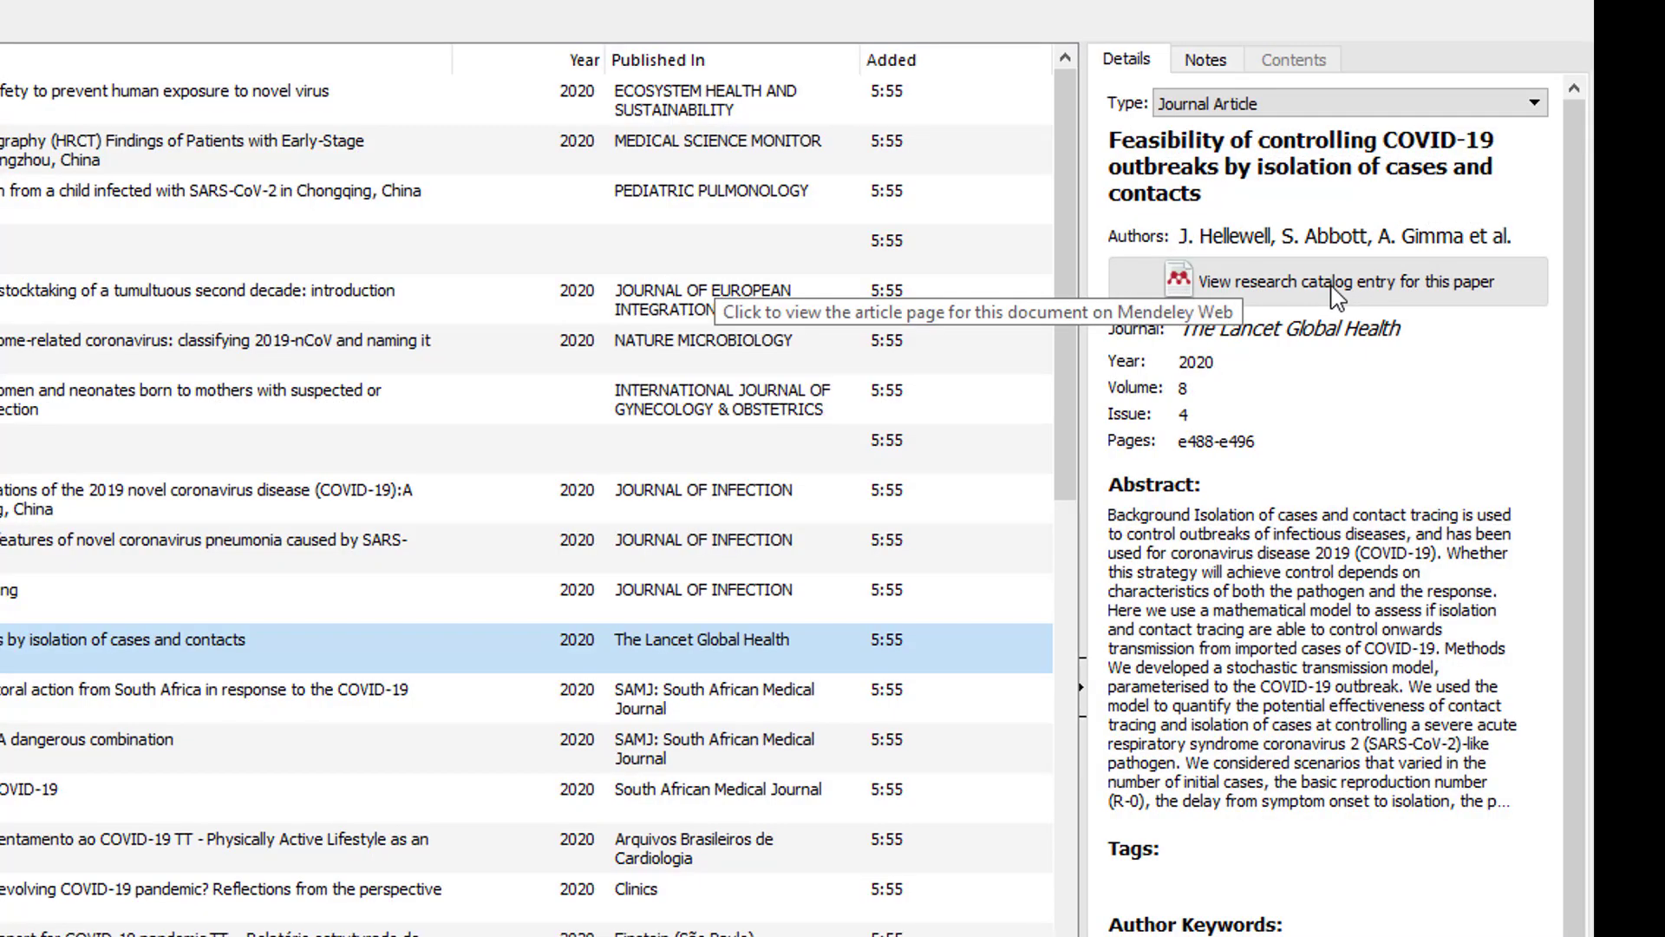
left_click(1341, 284)
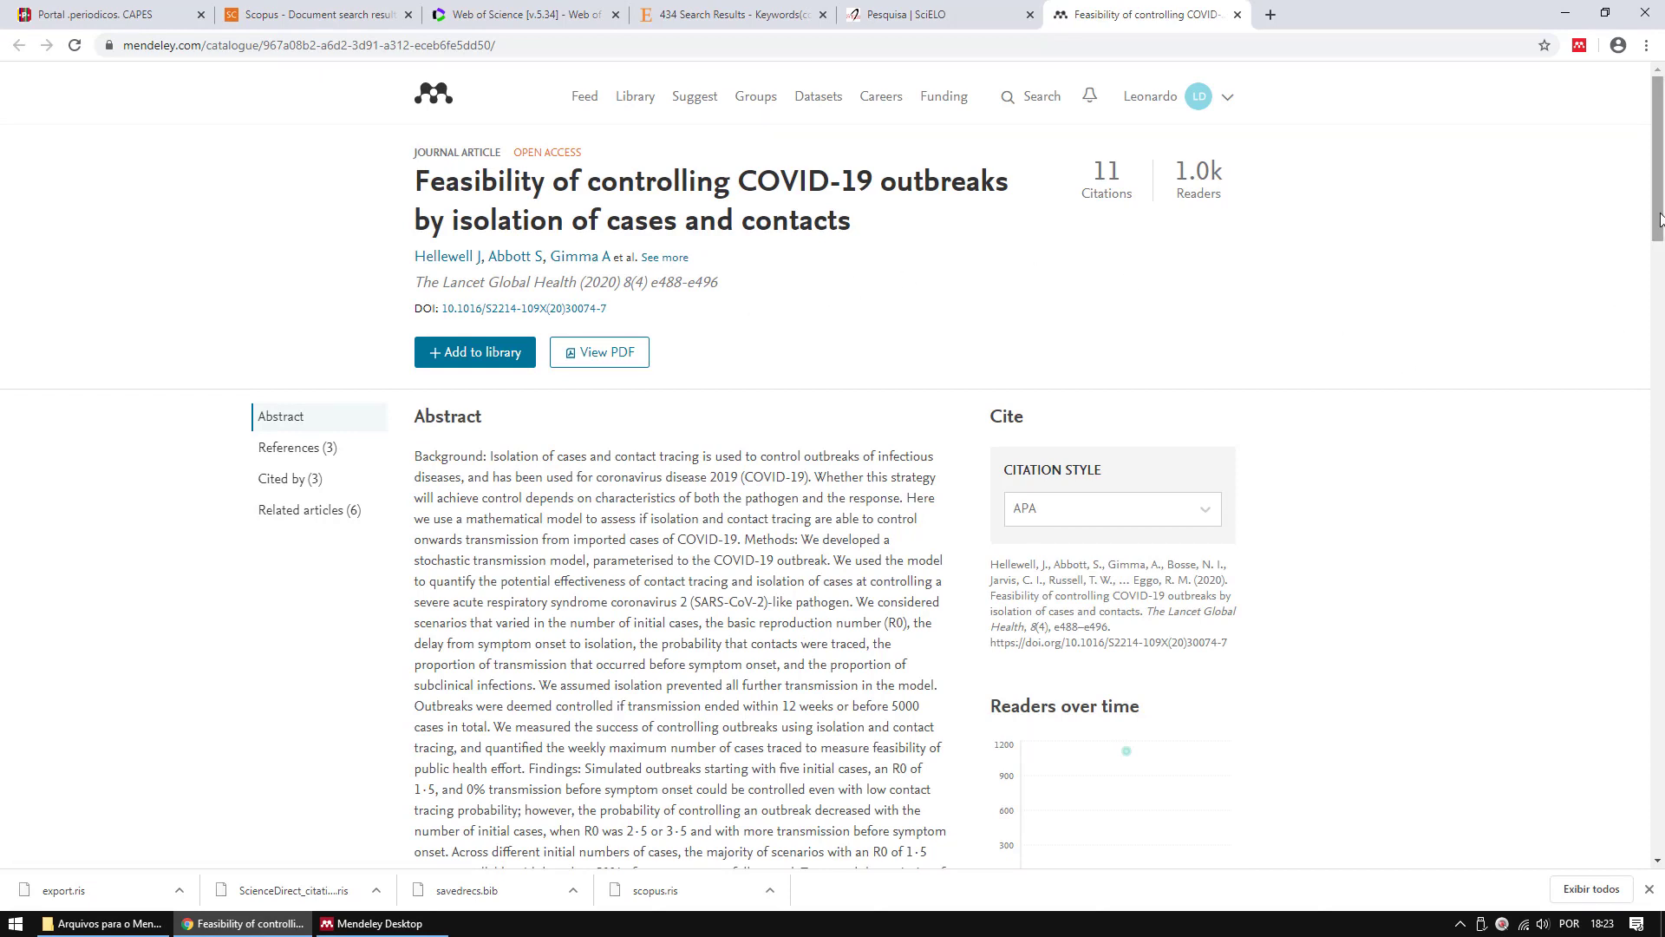
Select the article's full abstract on the catalogue page, from "Background" through the funding statement, and copy it.
mouse_move(1659, 219)
left_mouse_down()
mouse_move(1659, 273)
mouse_move(1660, 239)
left_mouse_up()
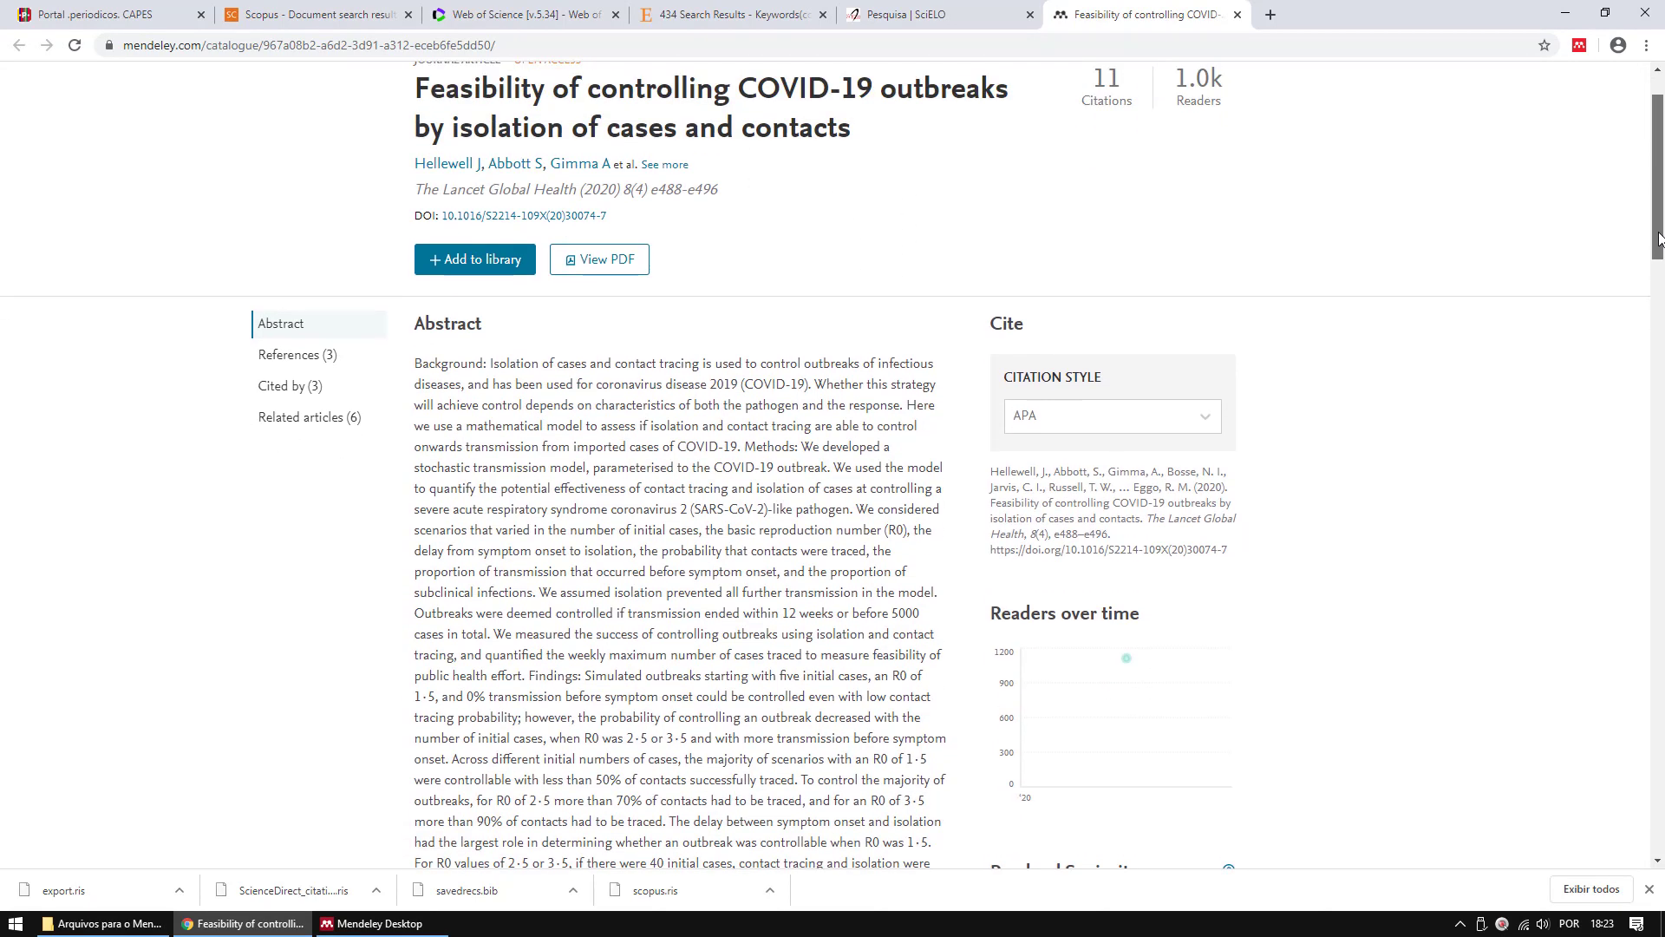
left_click_drag(414, 362, 751, 863)
left_click(700, 458)
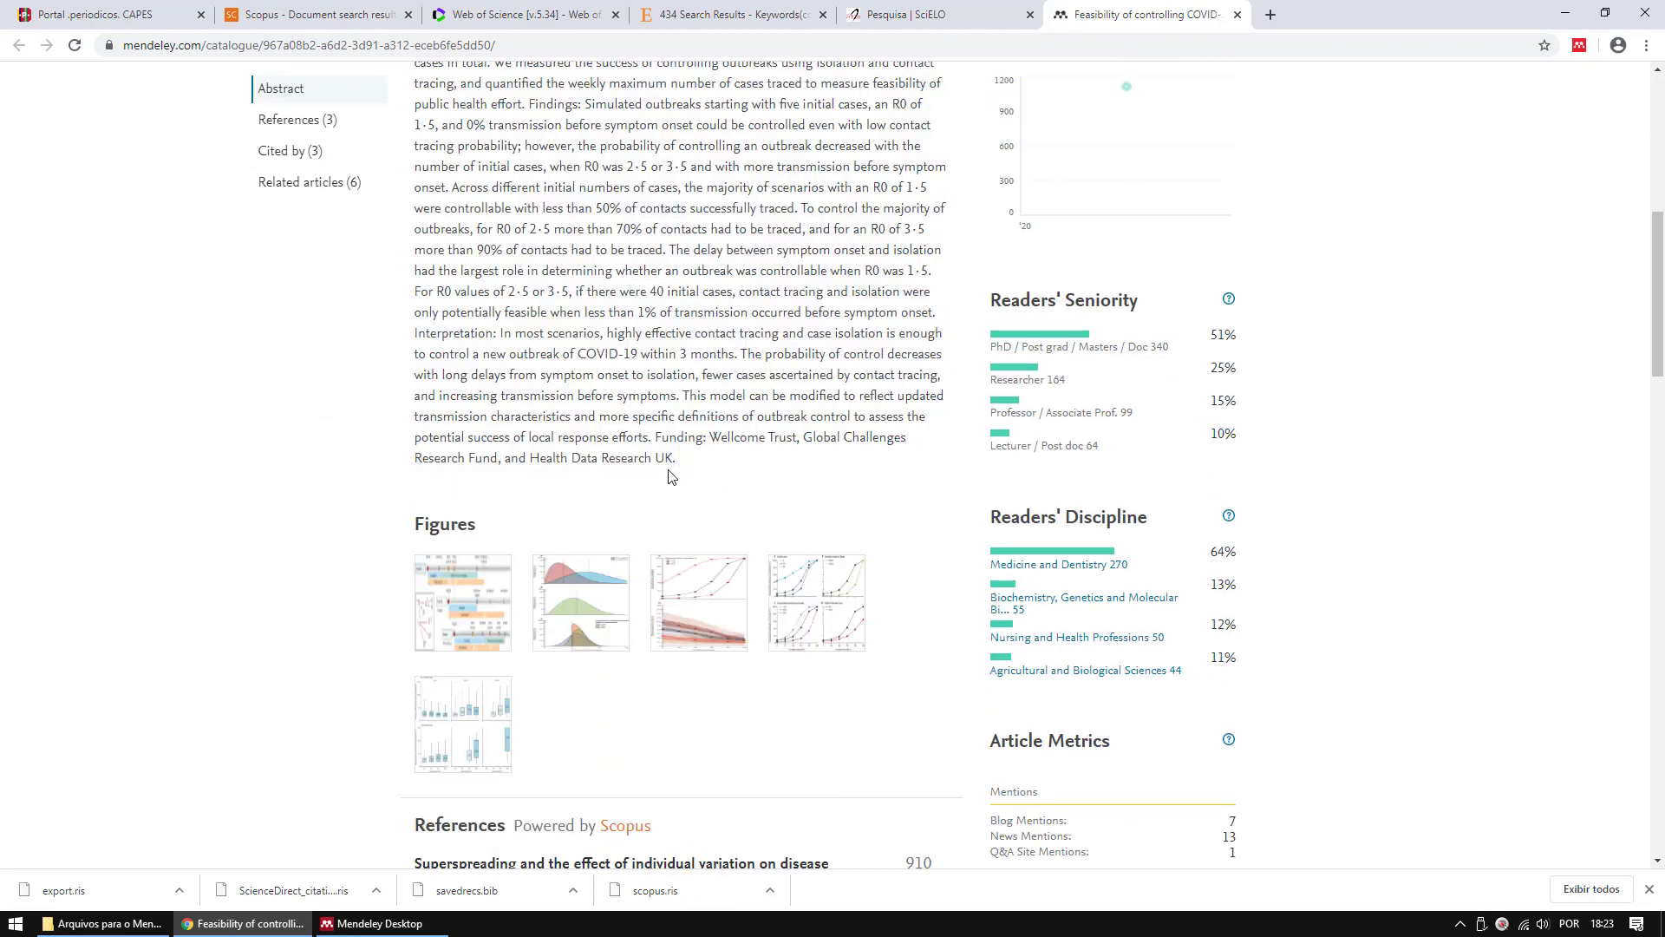
left_click_drag(686, 462, 564, 439)
scroll(605, 439, "up", 6)
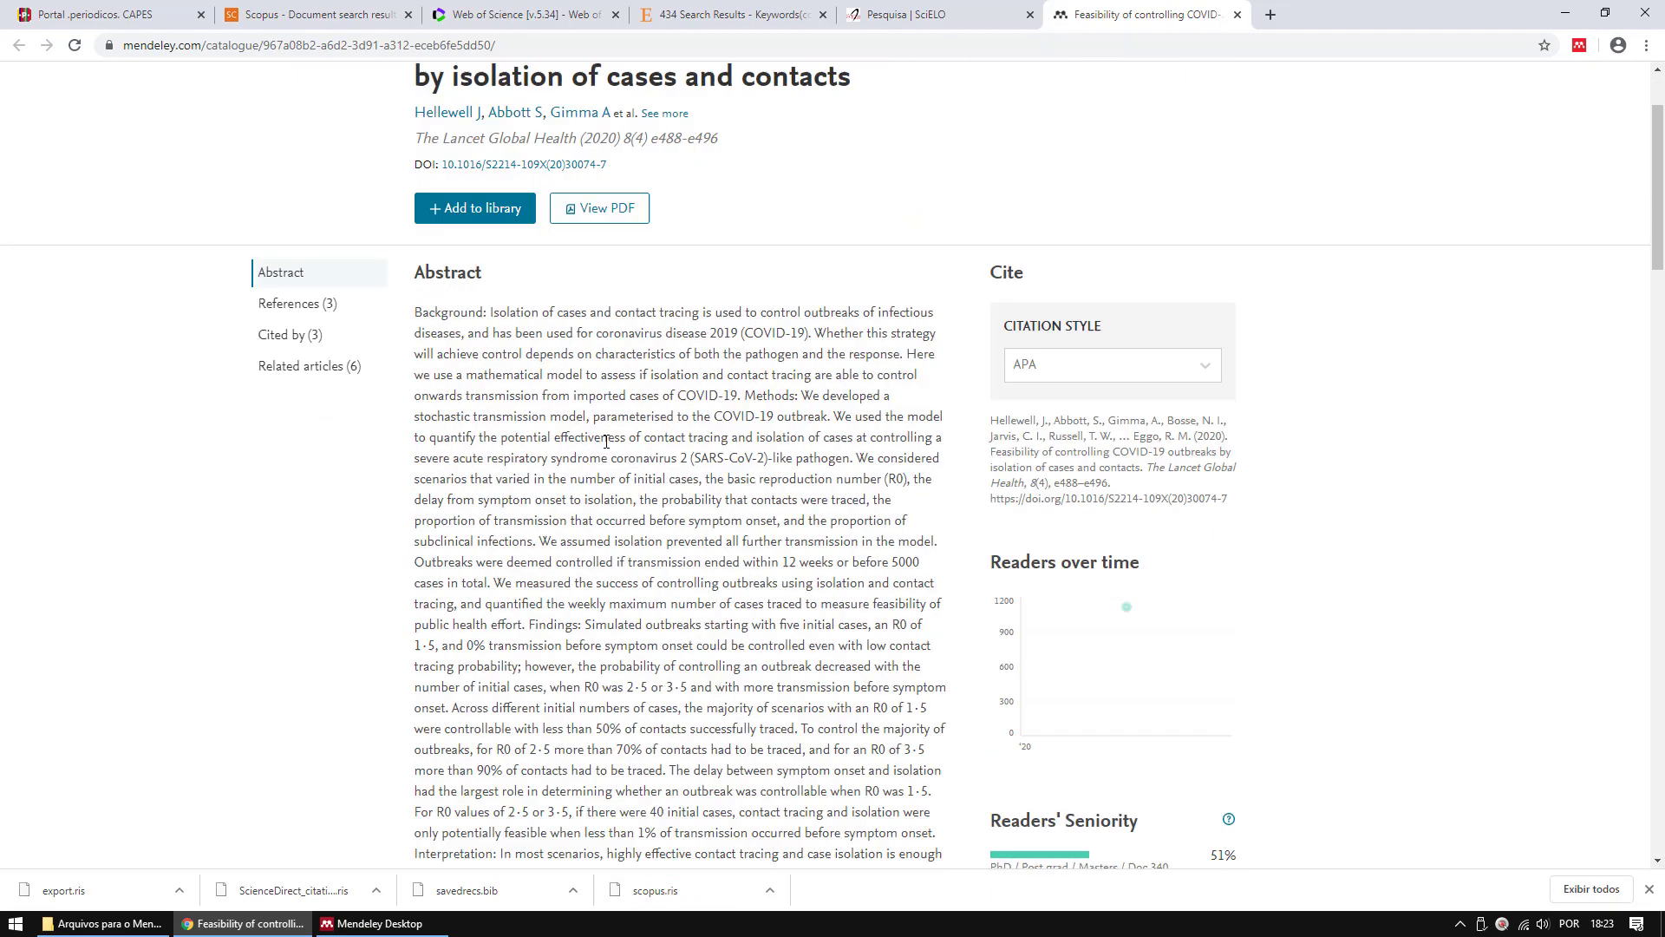
left_click(418, 318, "shift")
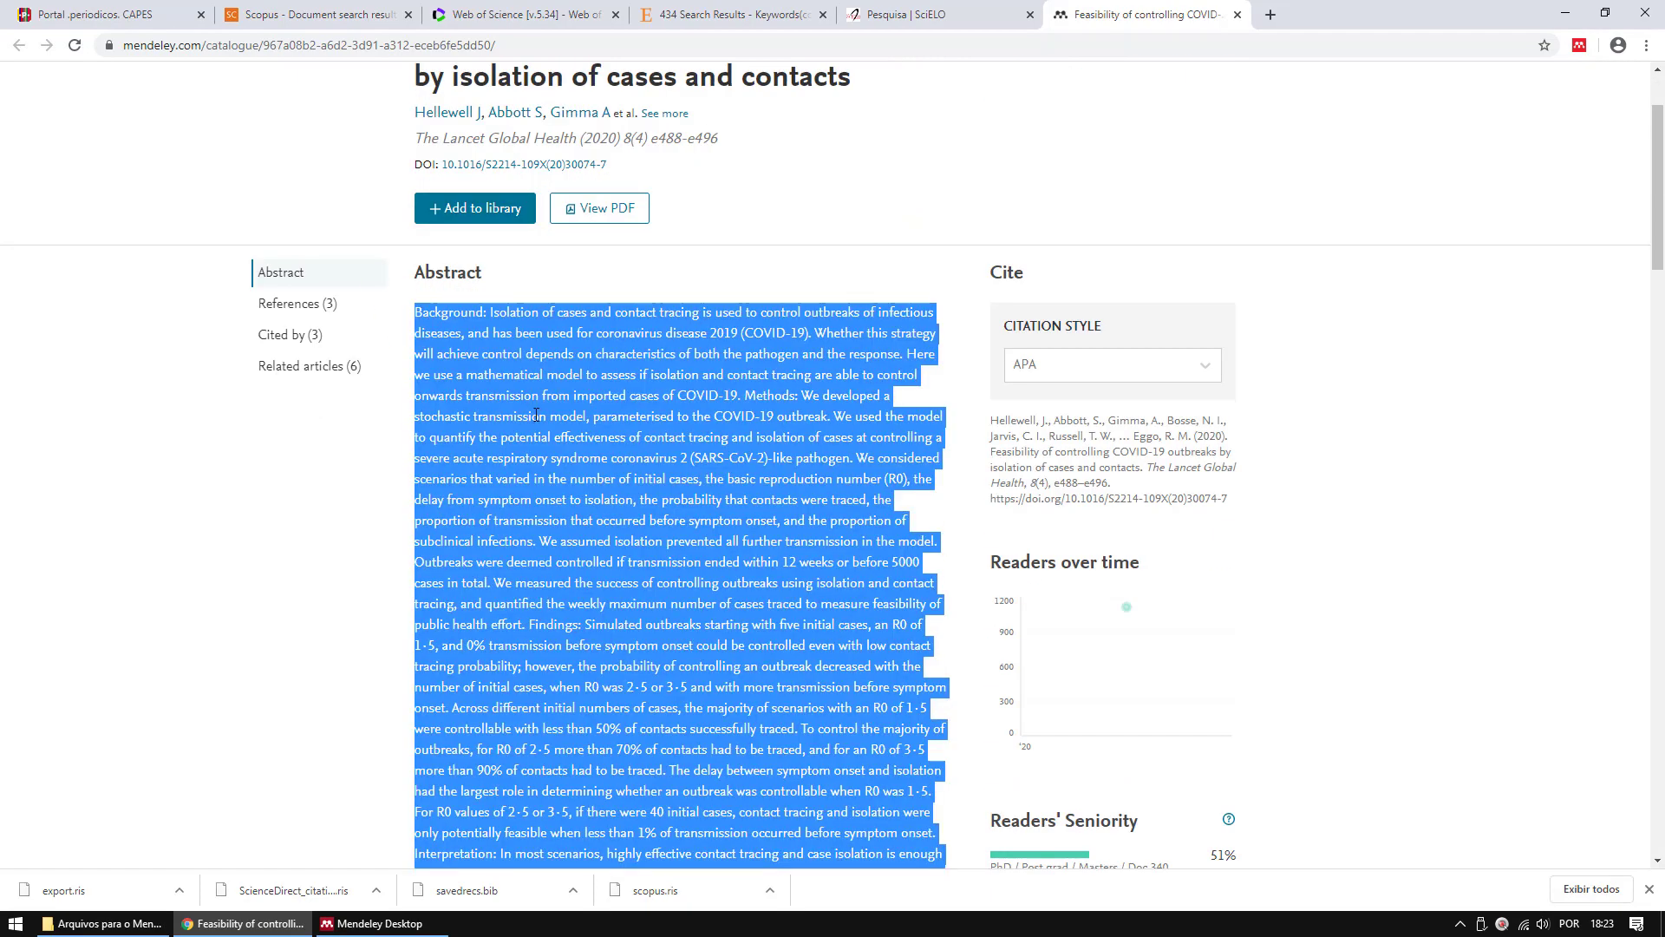
In Mendeley Desktop, replace the reference's whole Abstract with the abstract text copied from the catalogue page.
left_click(431, 925)
double_click(1511, 425)
key("ctrl+a")
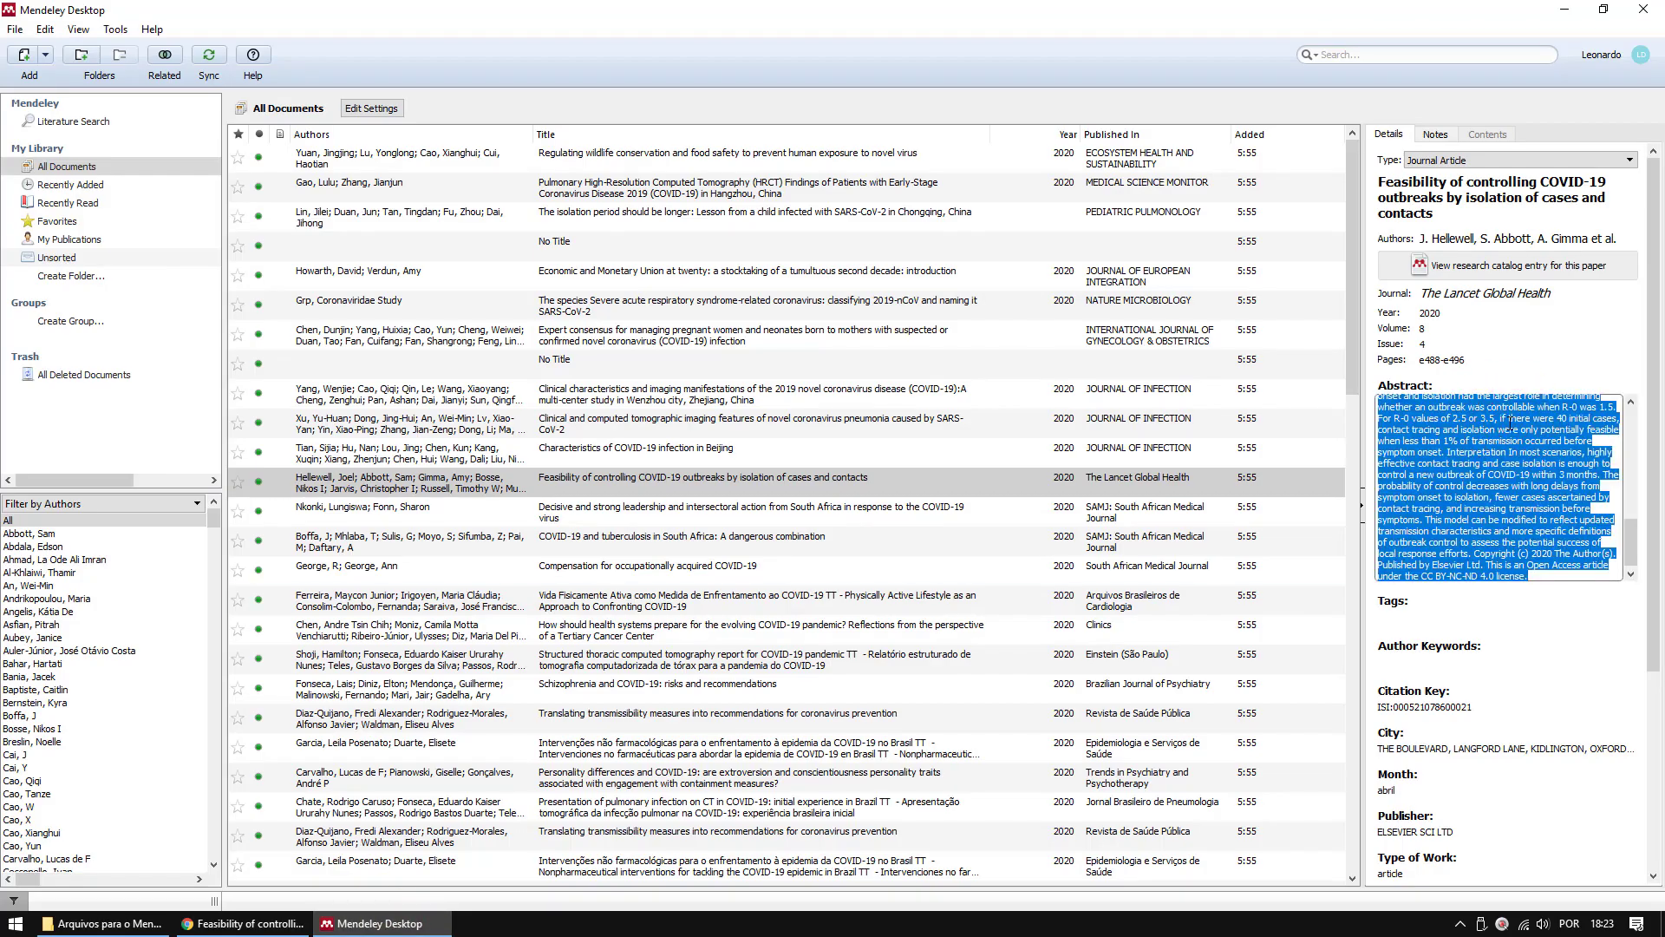
key("Delete")
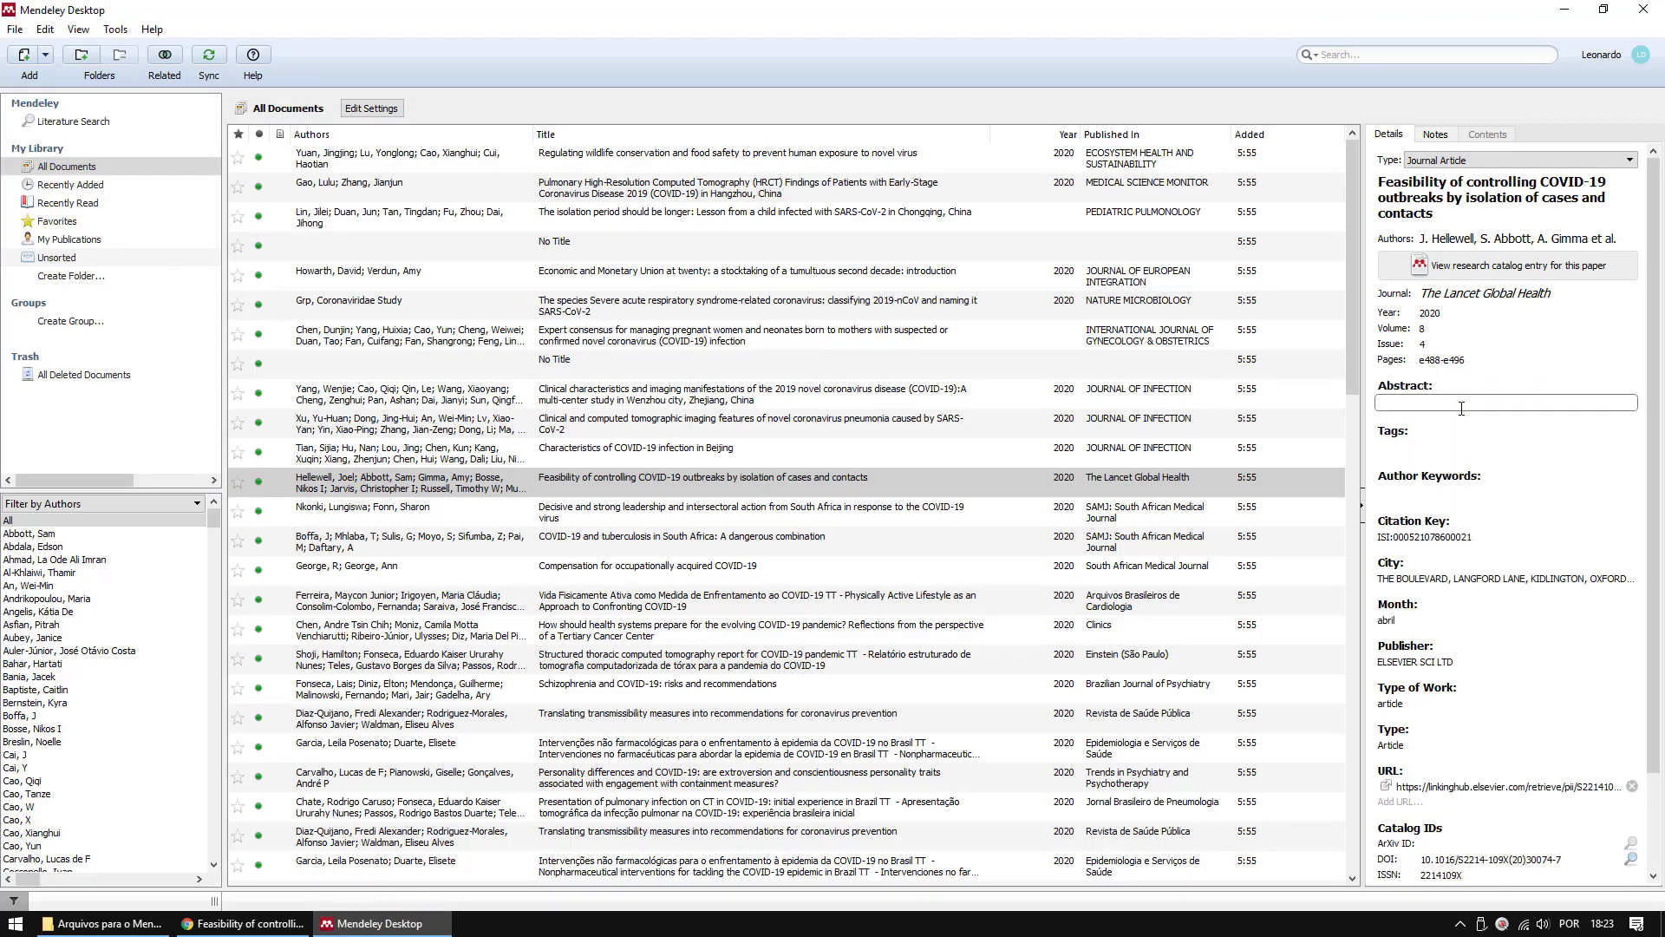
key("ctrl+v")
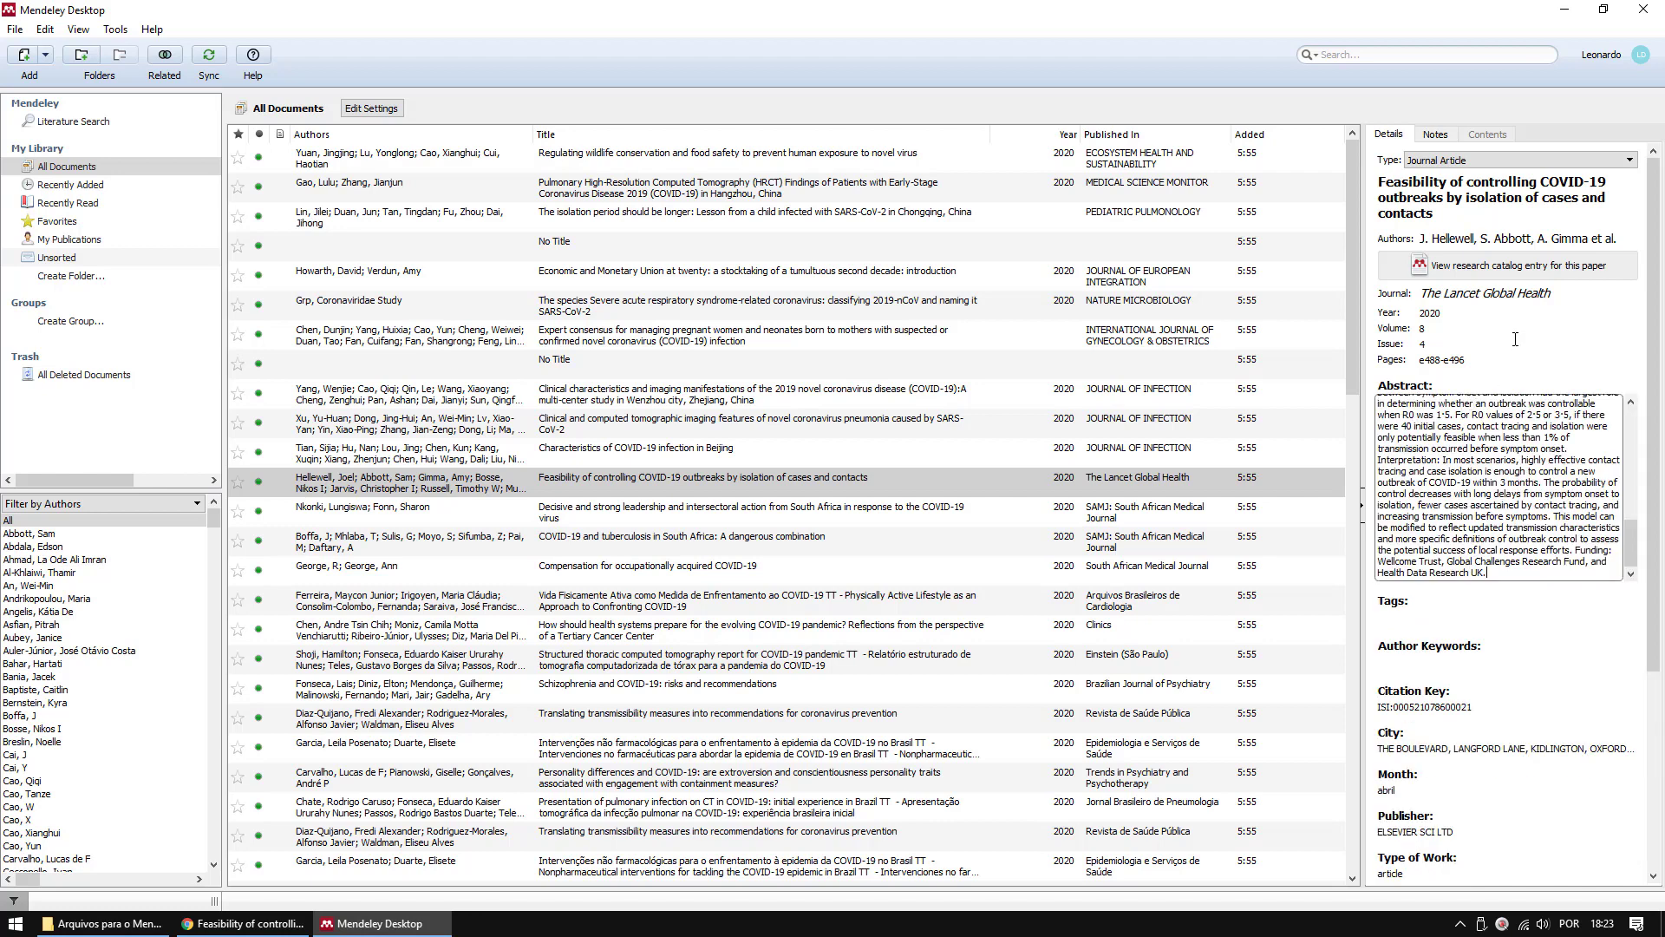
left_click(1508, 325)
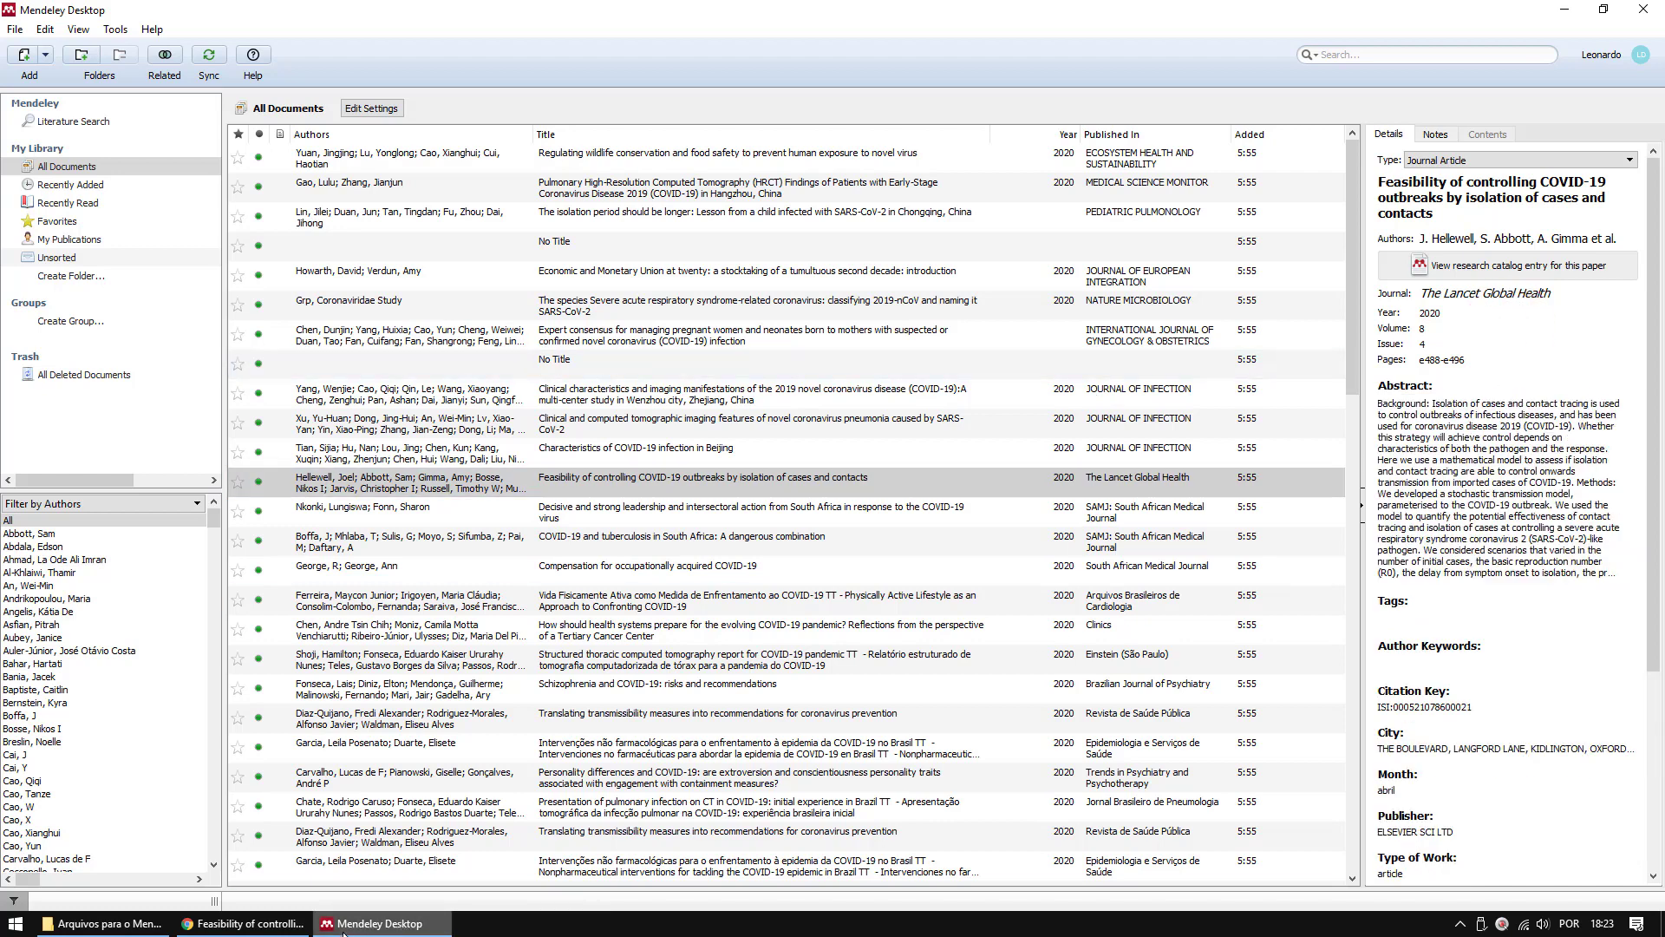
Switch to Chrome, open the publisher's full-text page from the article's catalogue entry, and skim its summary.
left_click(243, 924)
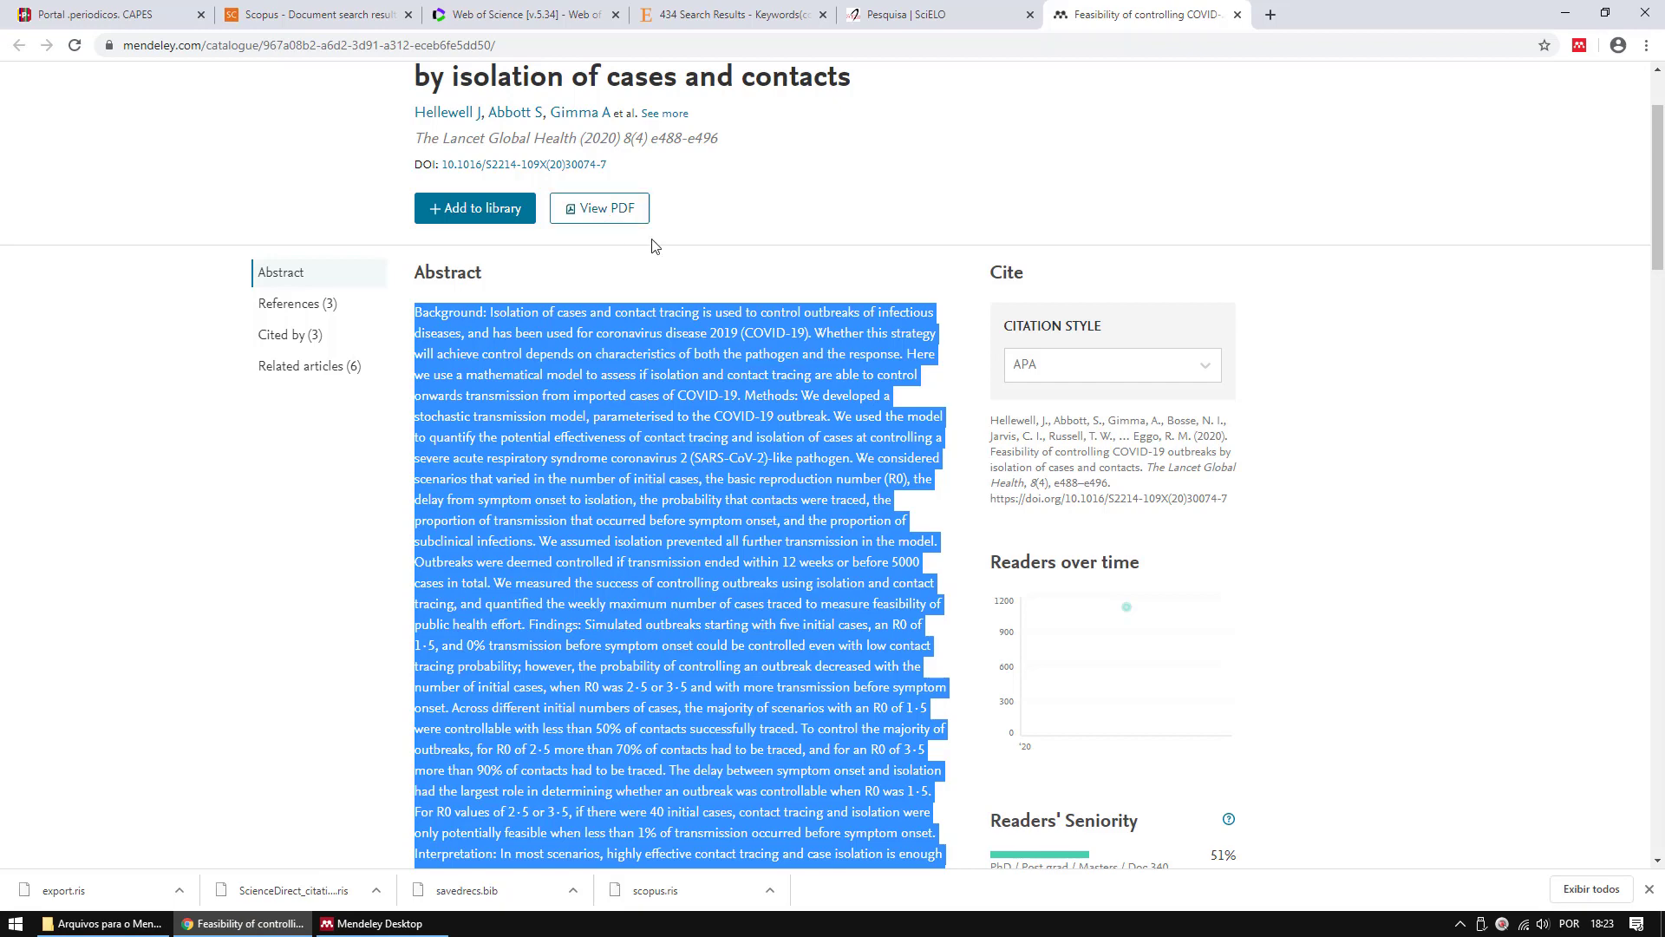
scroll(655, 246, "up", 2)
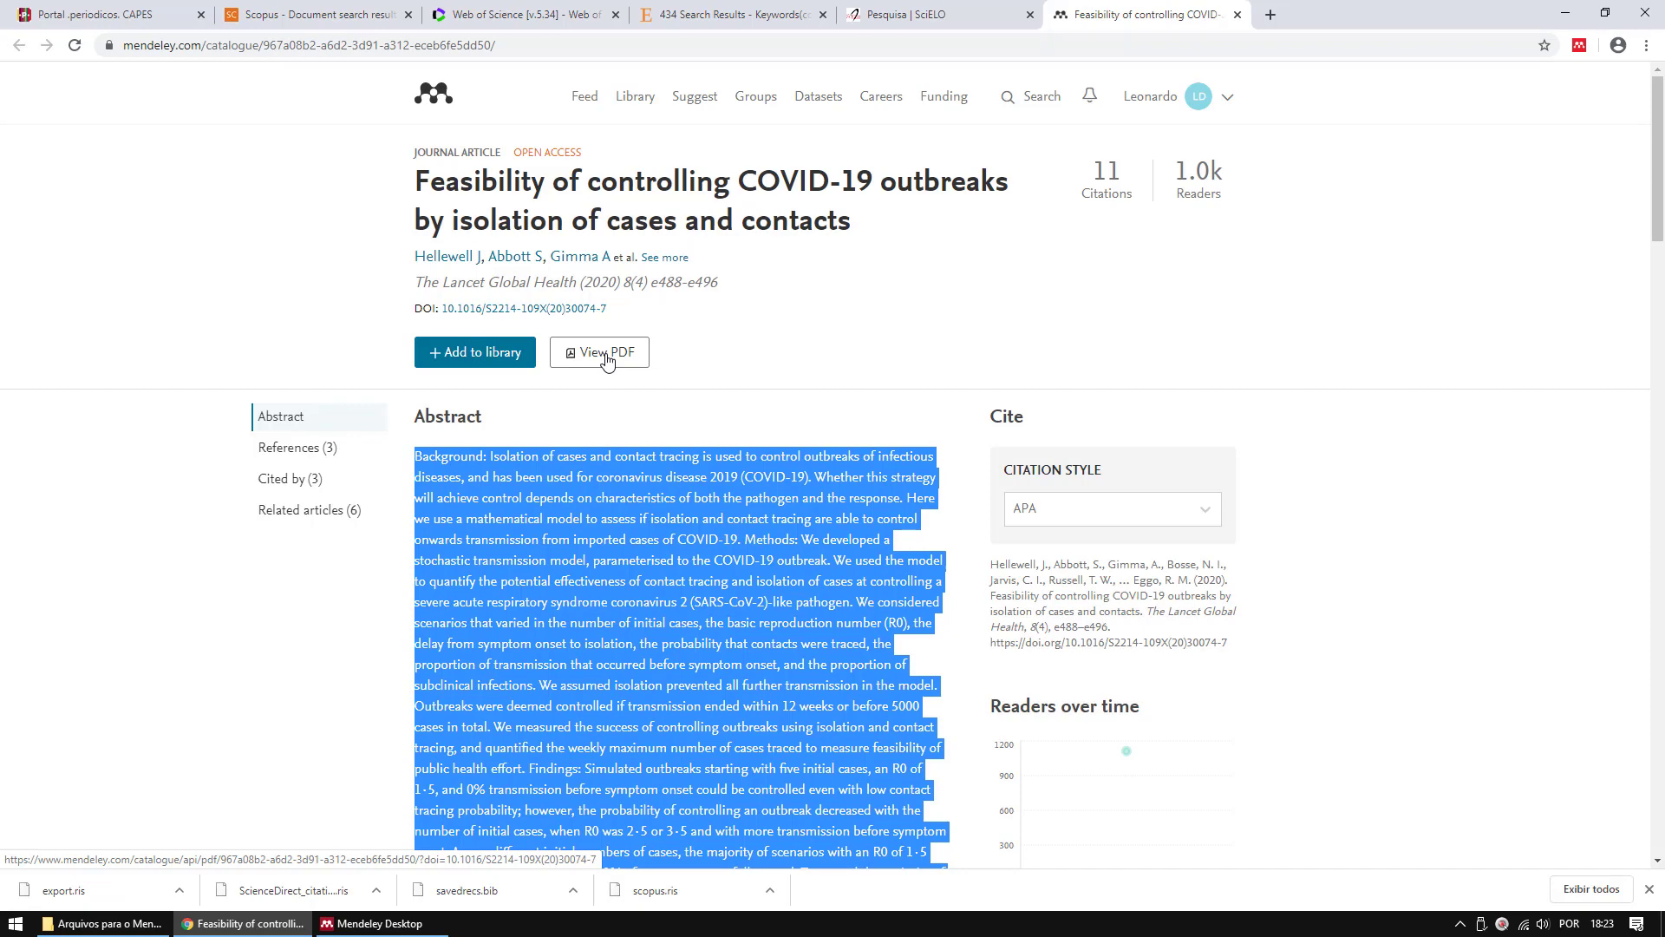
left_click(607, 359)
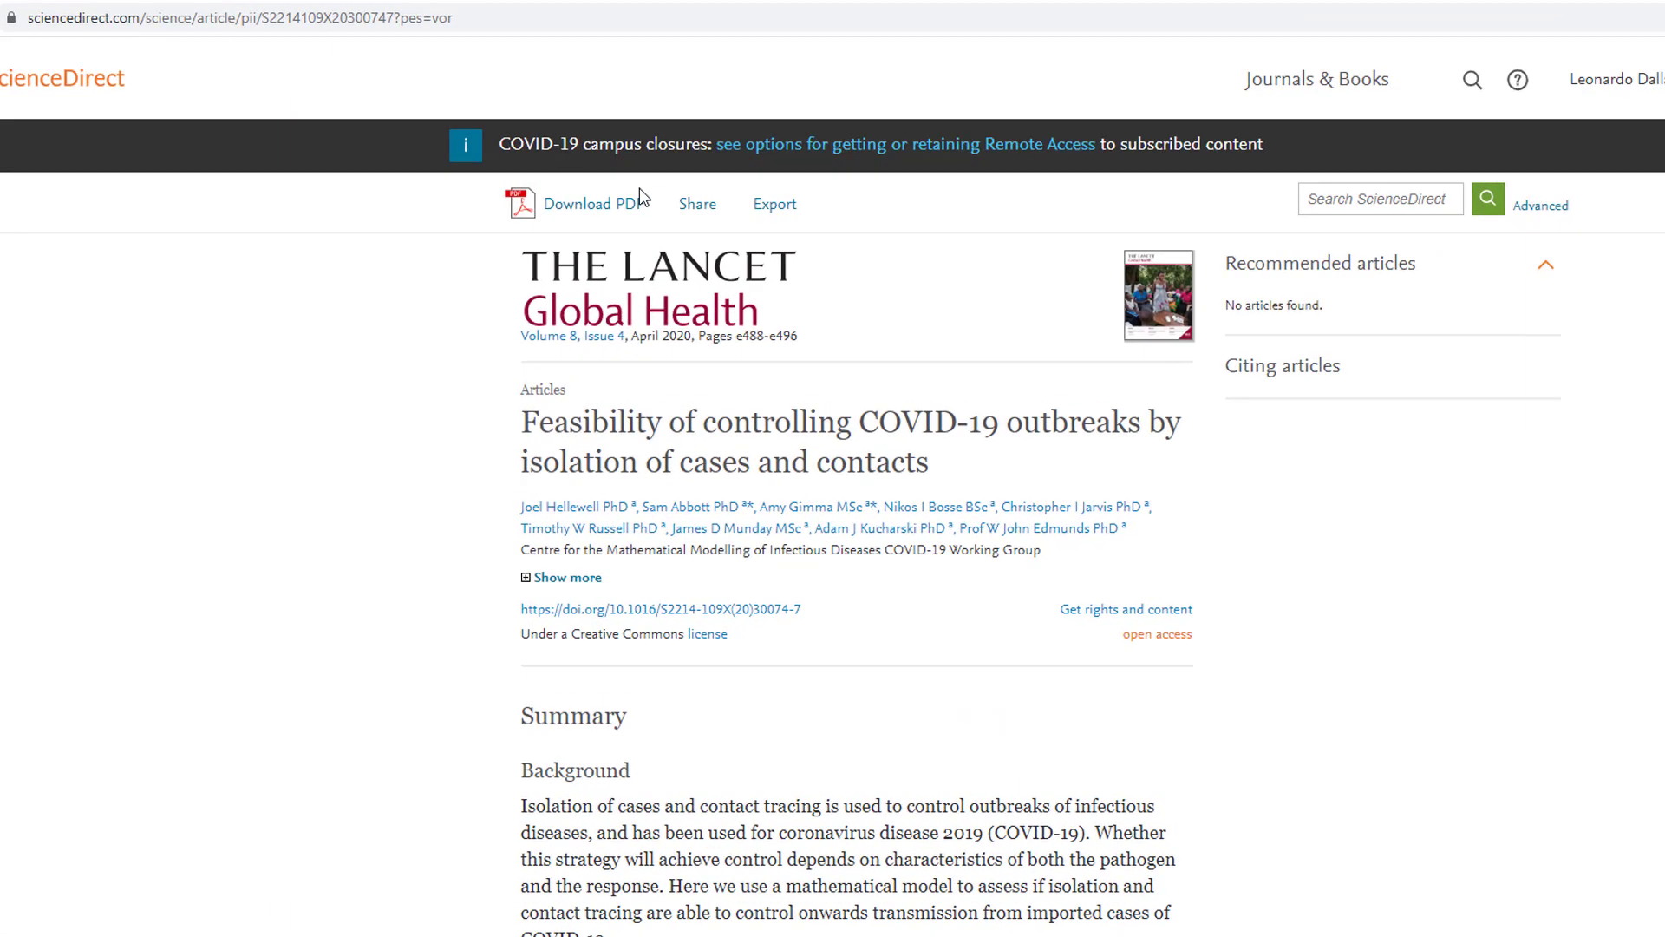
scroll(668, 481, "down", 10)
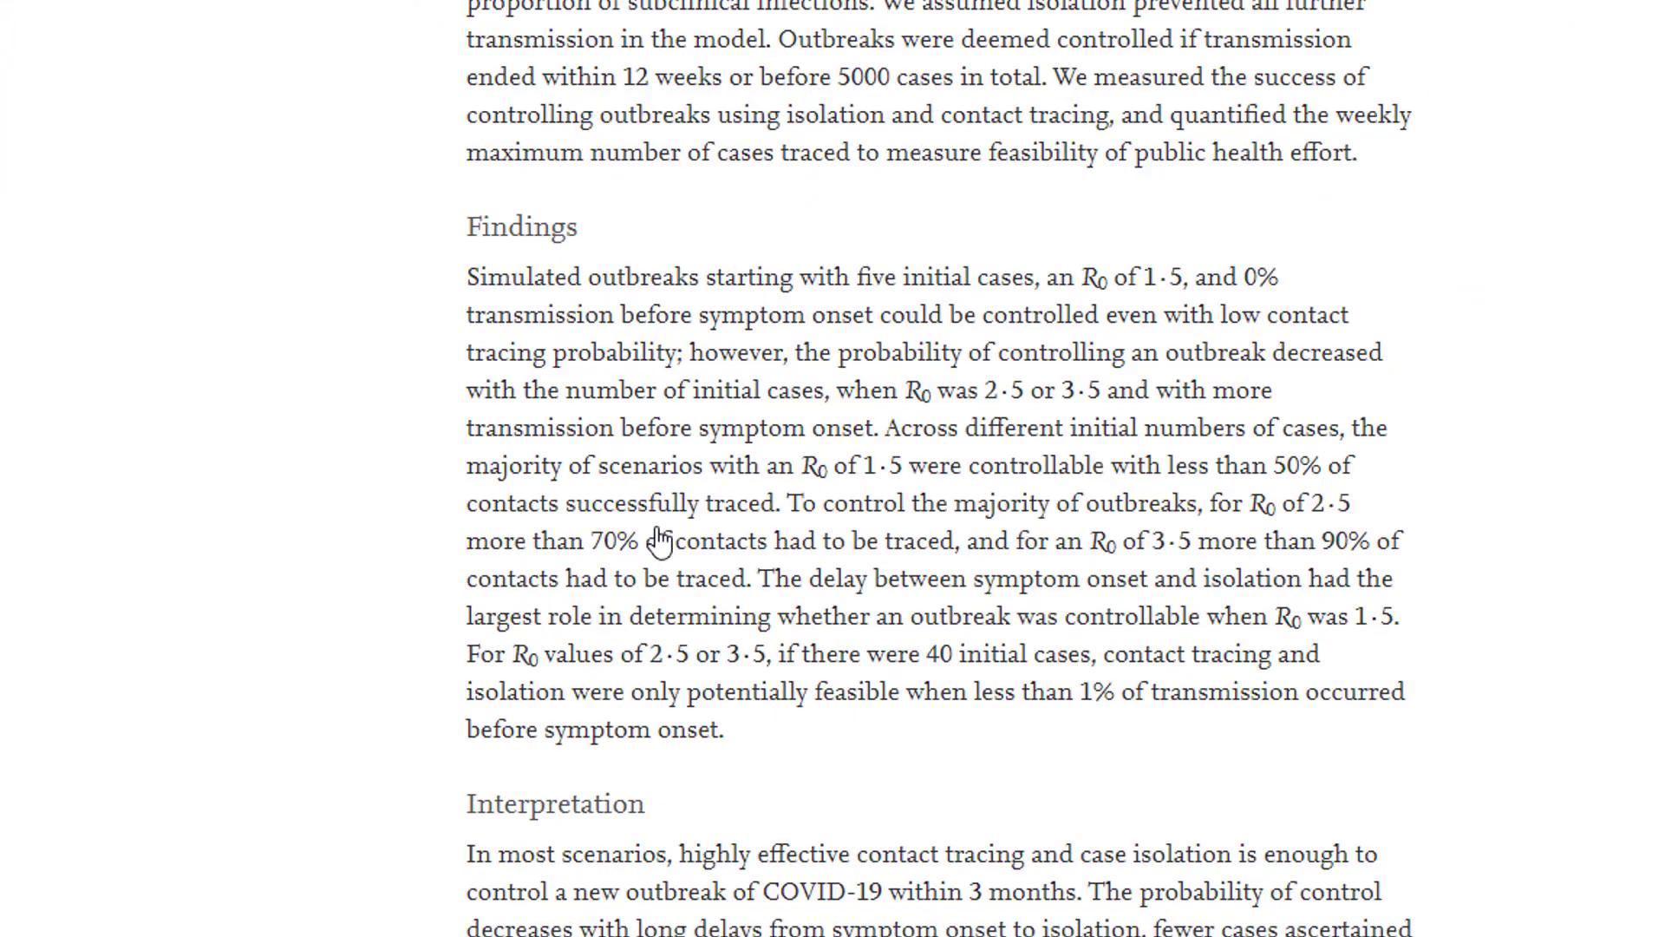
scroll(660, 540, "up", 15)
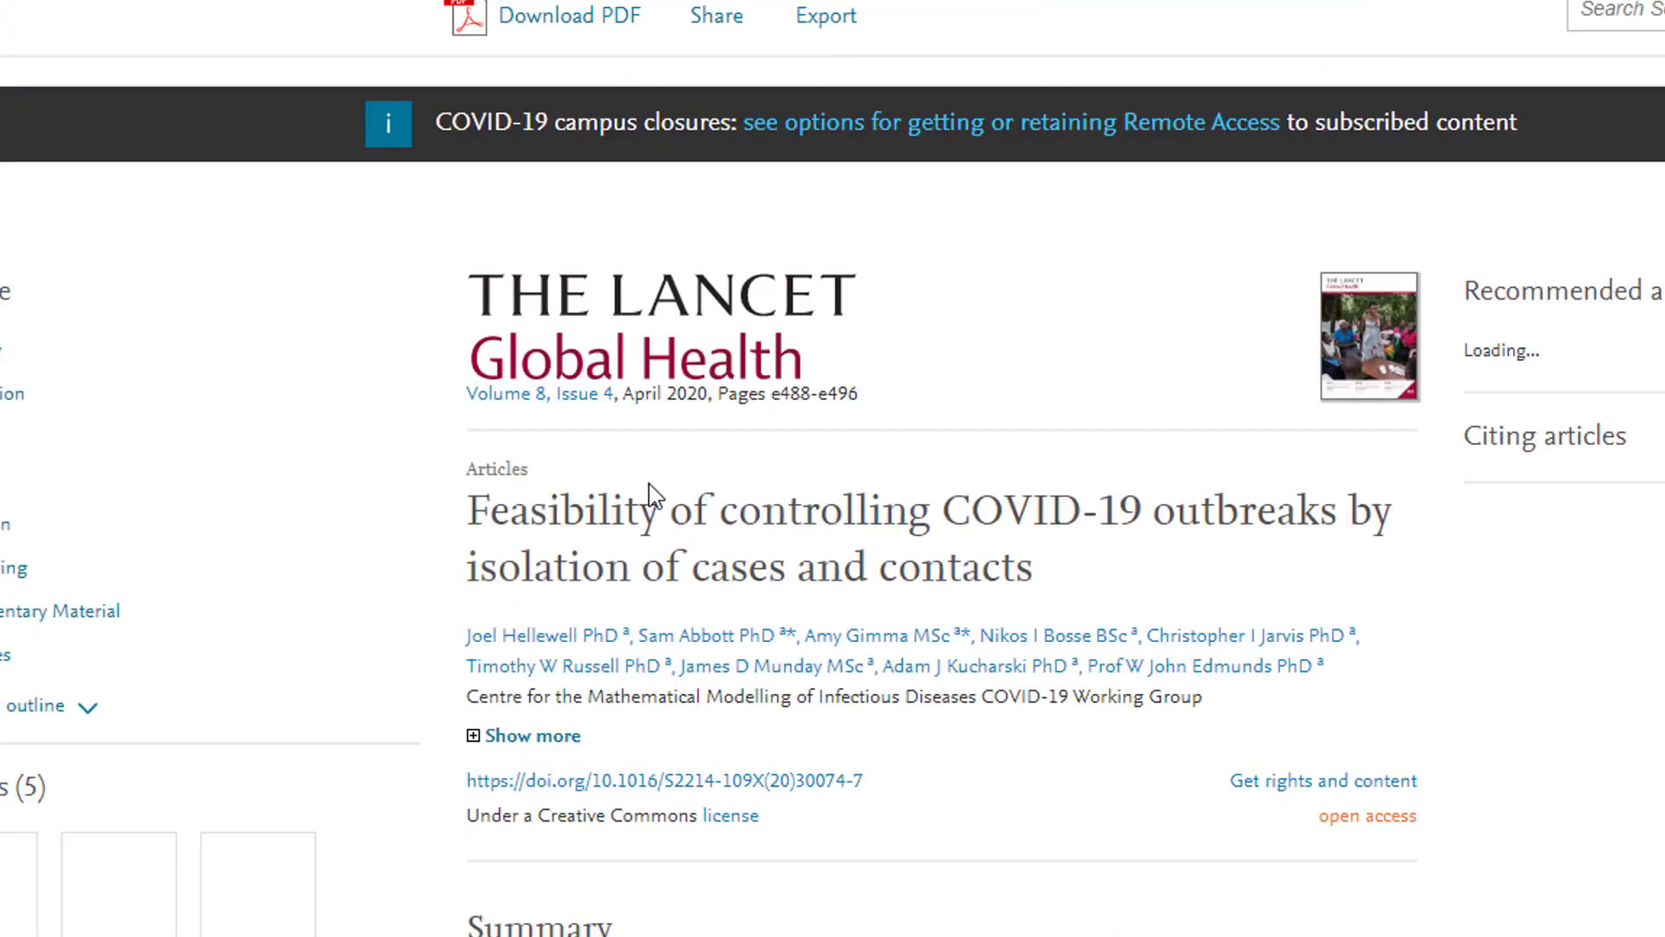
scroll(547, 428, "down", 5)
scroll(547, 185, "up", 5)
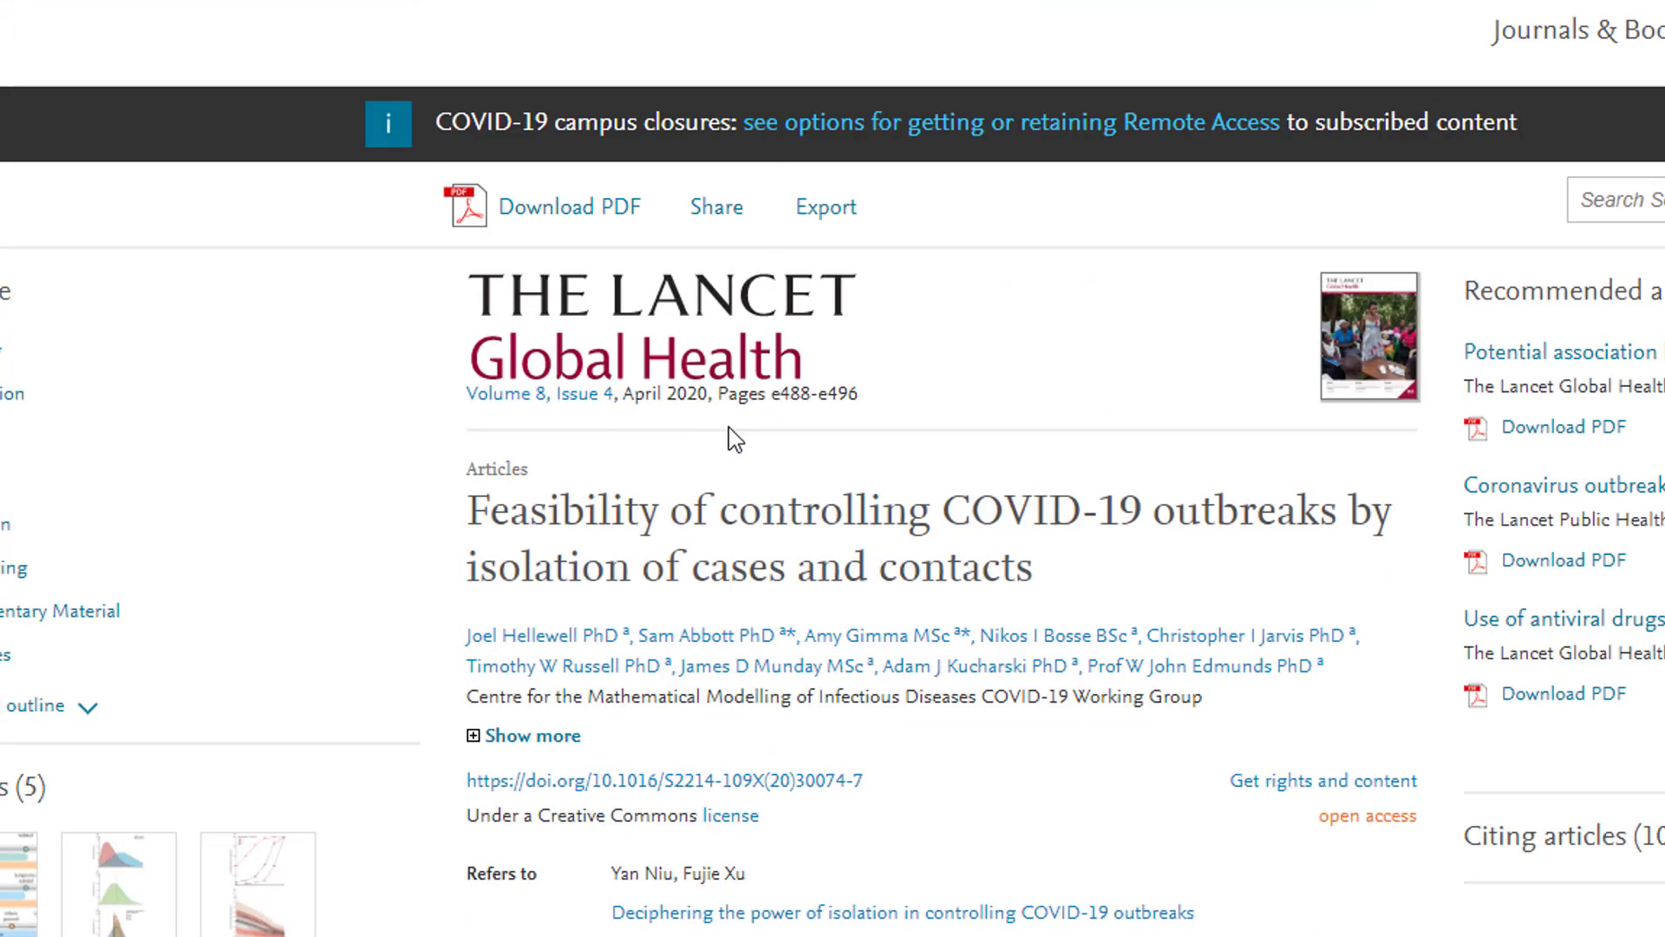
Download the article's PDF from ScienceDirect and locate the saved file 1-s2.0-S2214109X20300747-main on the desktop.
left_click(547, 210)
left_click(670, 355)
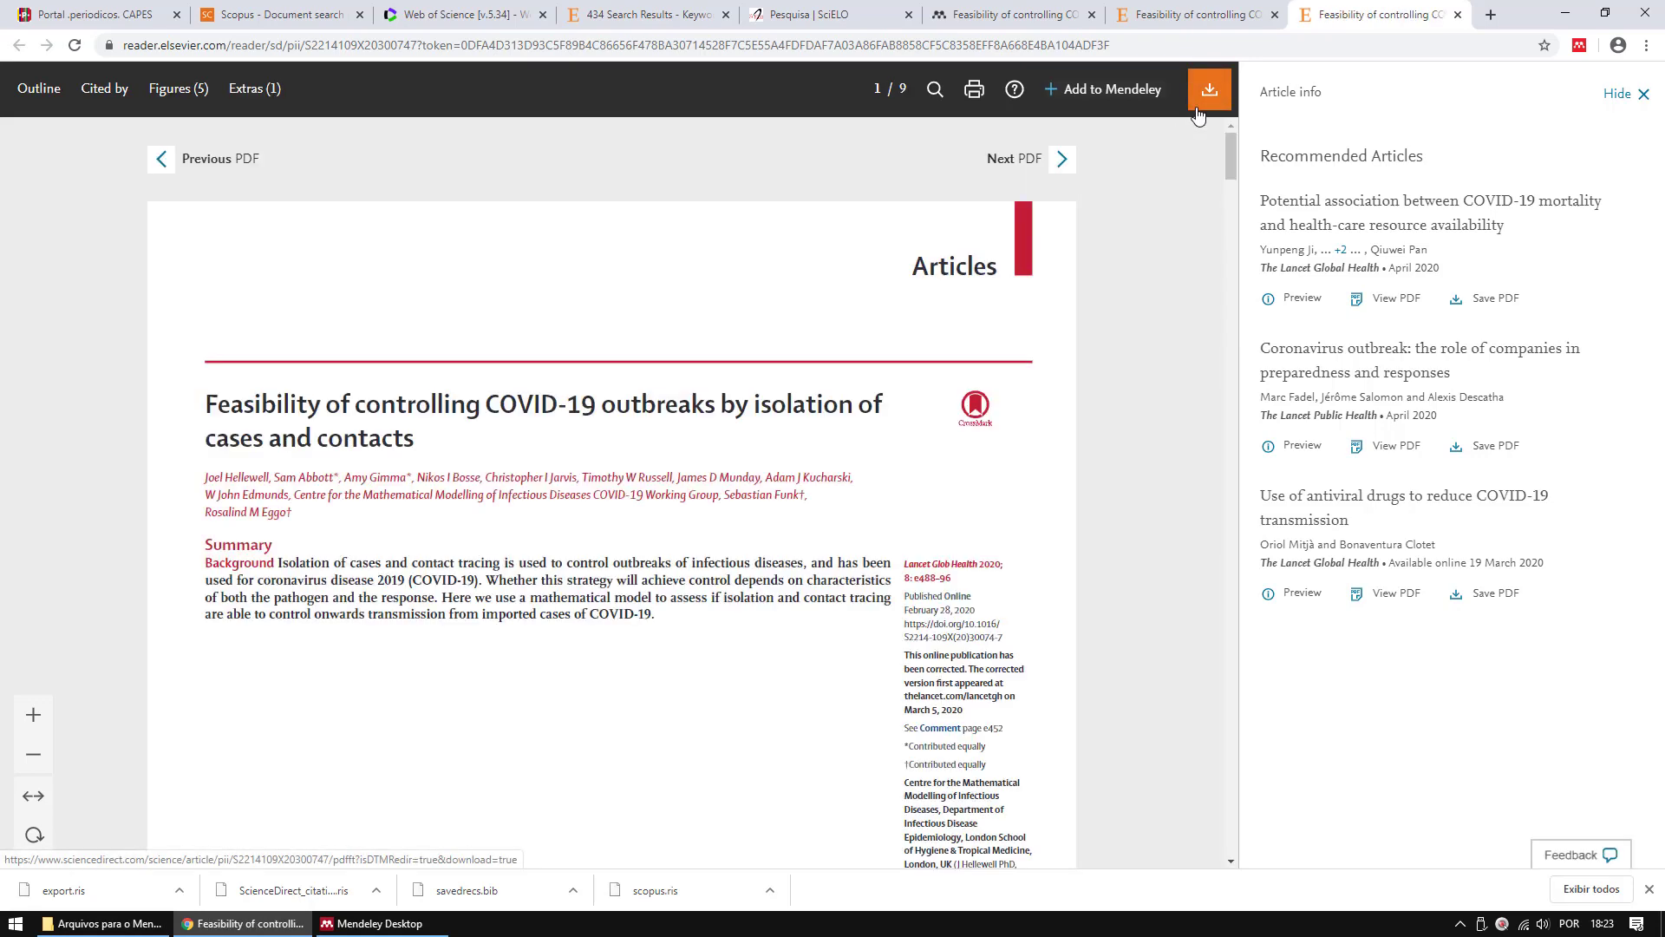
left_click(1208, 104)
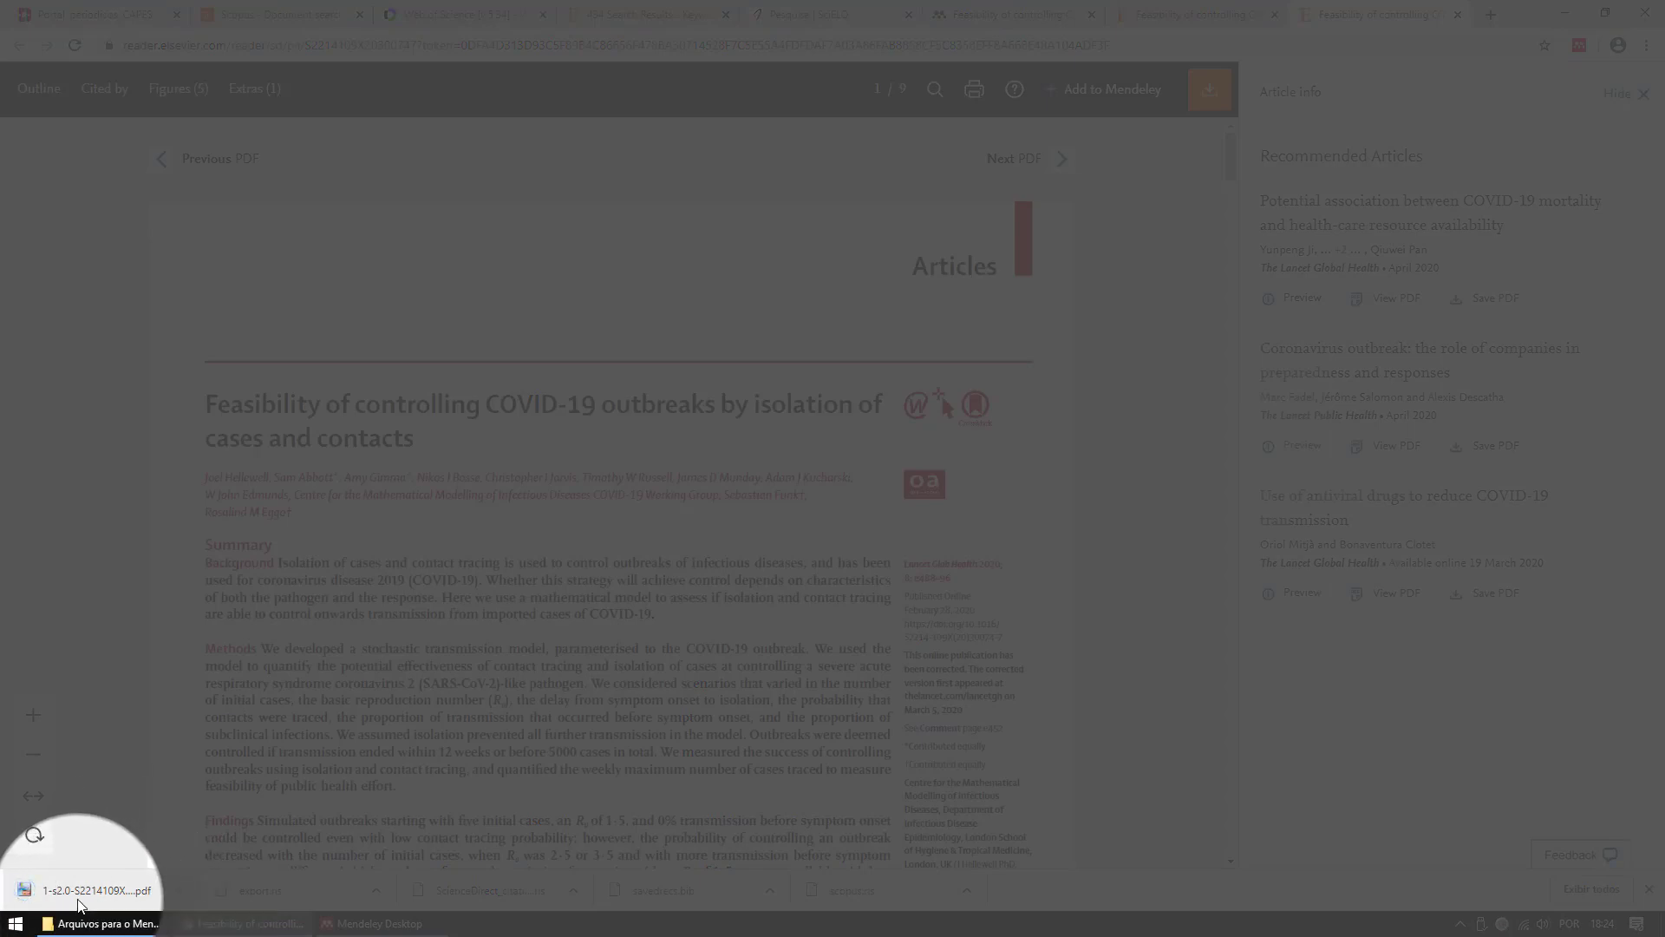
key("super+d")
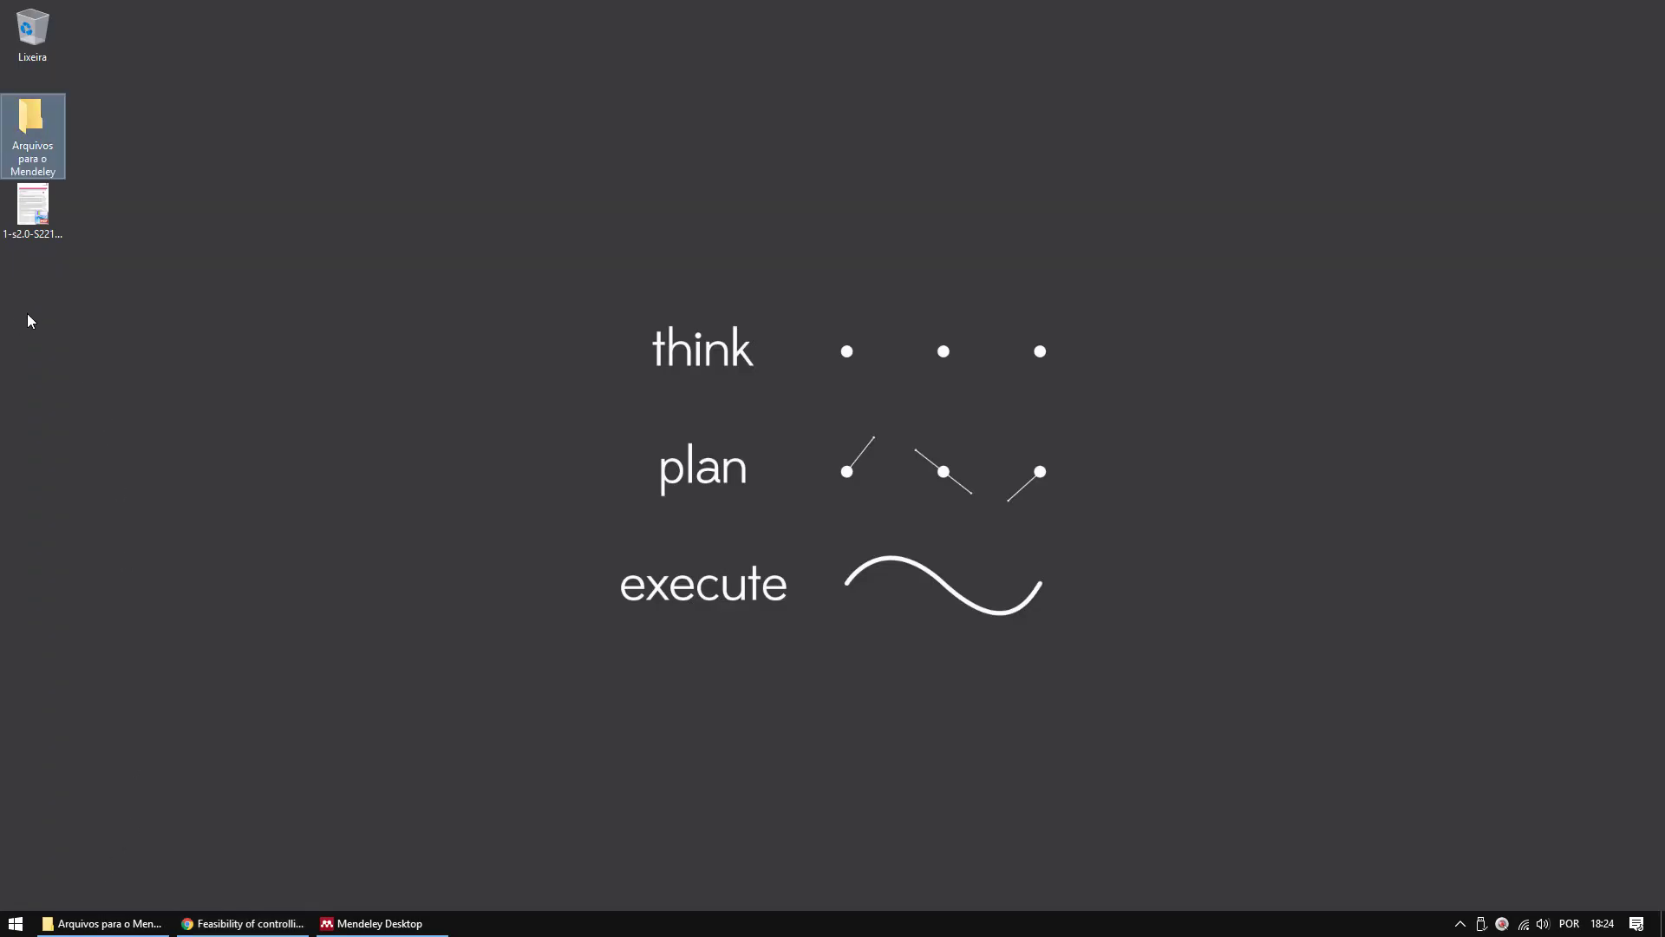
left_click(31, 241)
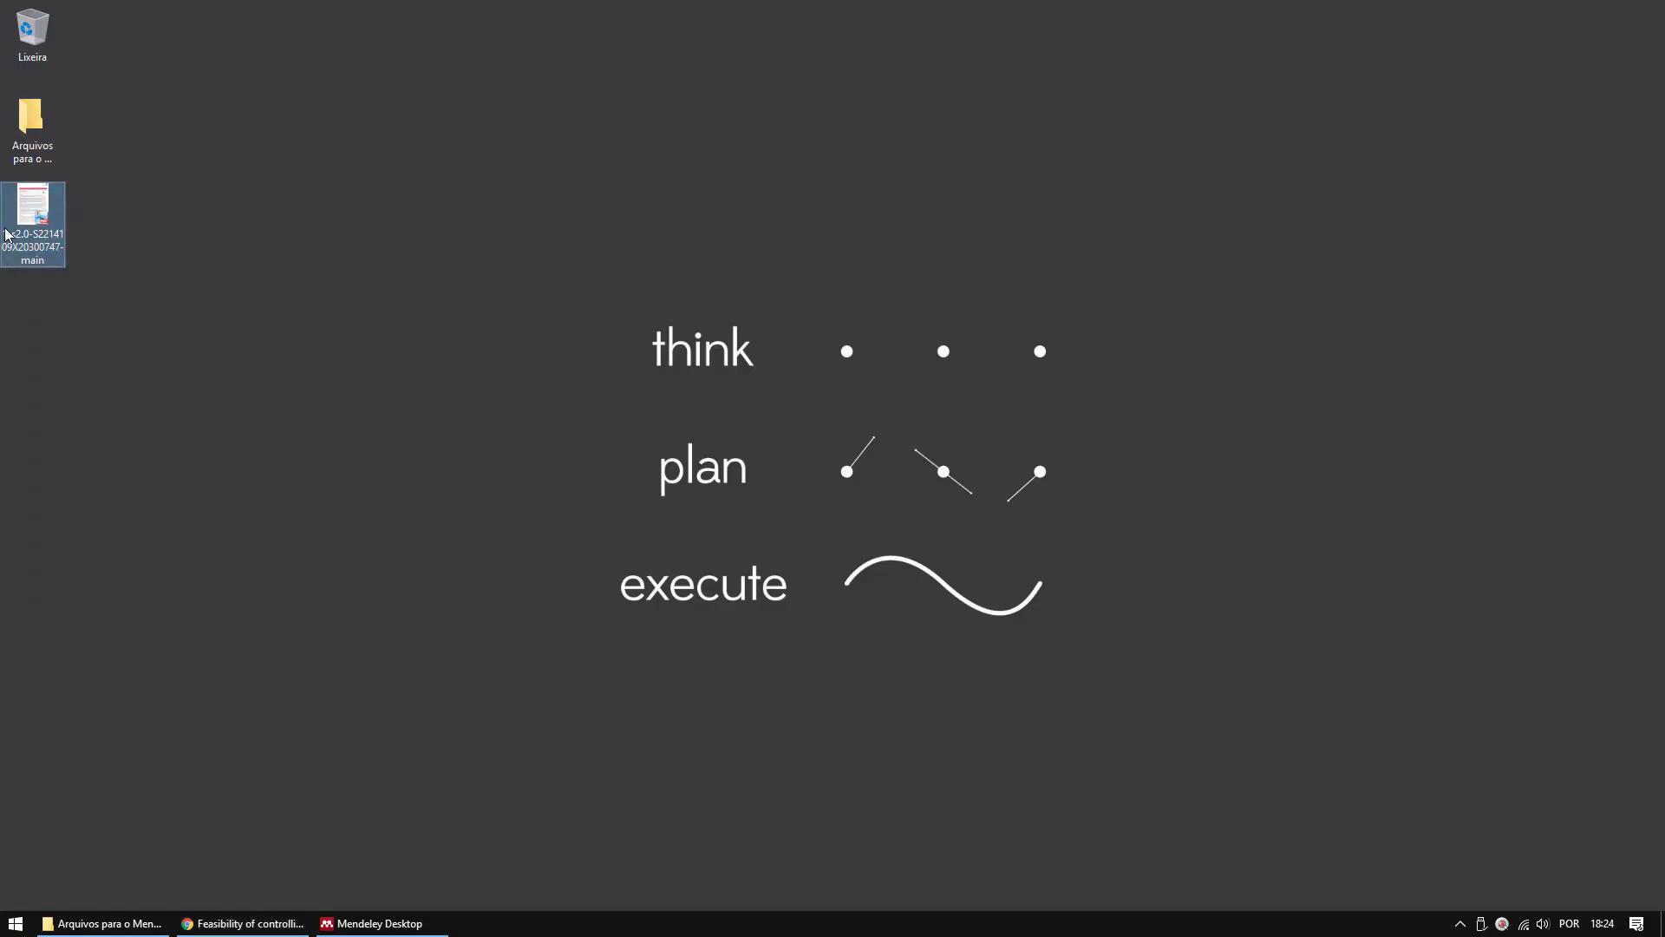
In Mendeley Desktop, attach 1-s2.0-S2214109X20300747-main from the Desktop folder to the "Feasibility of controlling COVID-19 outbreaks" reference.
left_click(379, 921)
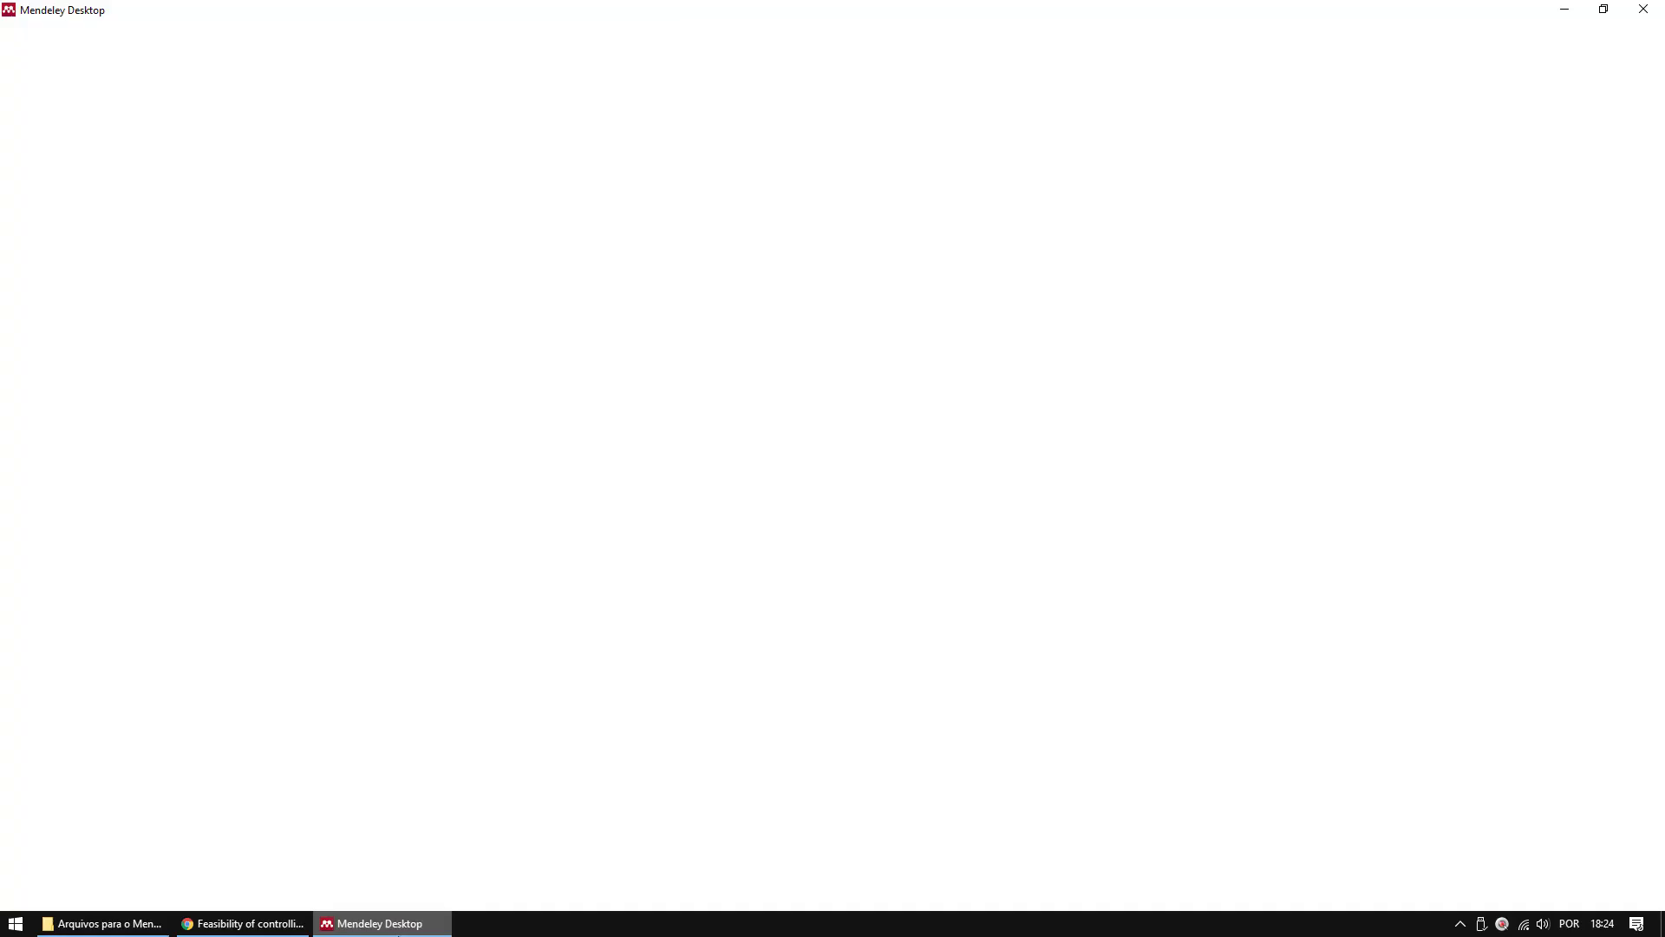
scroll(1418, 813, "down", 10)
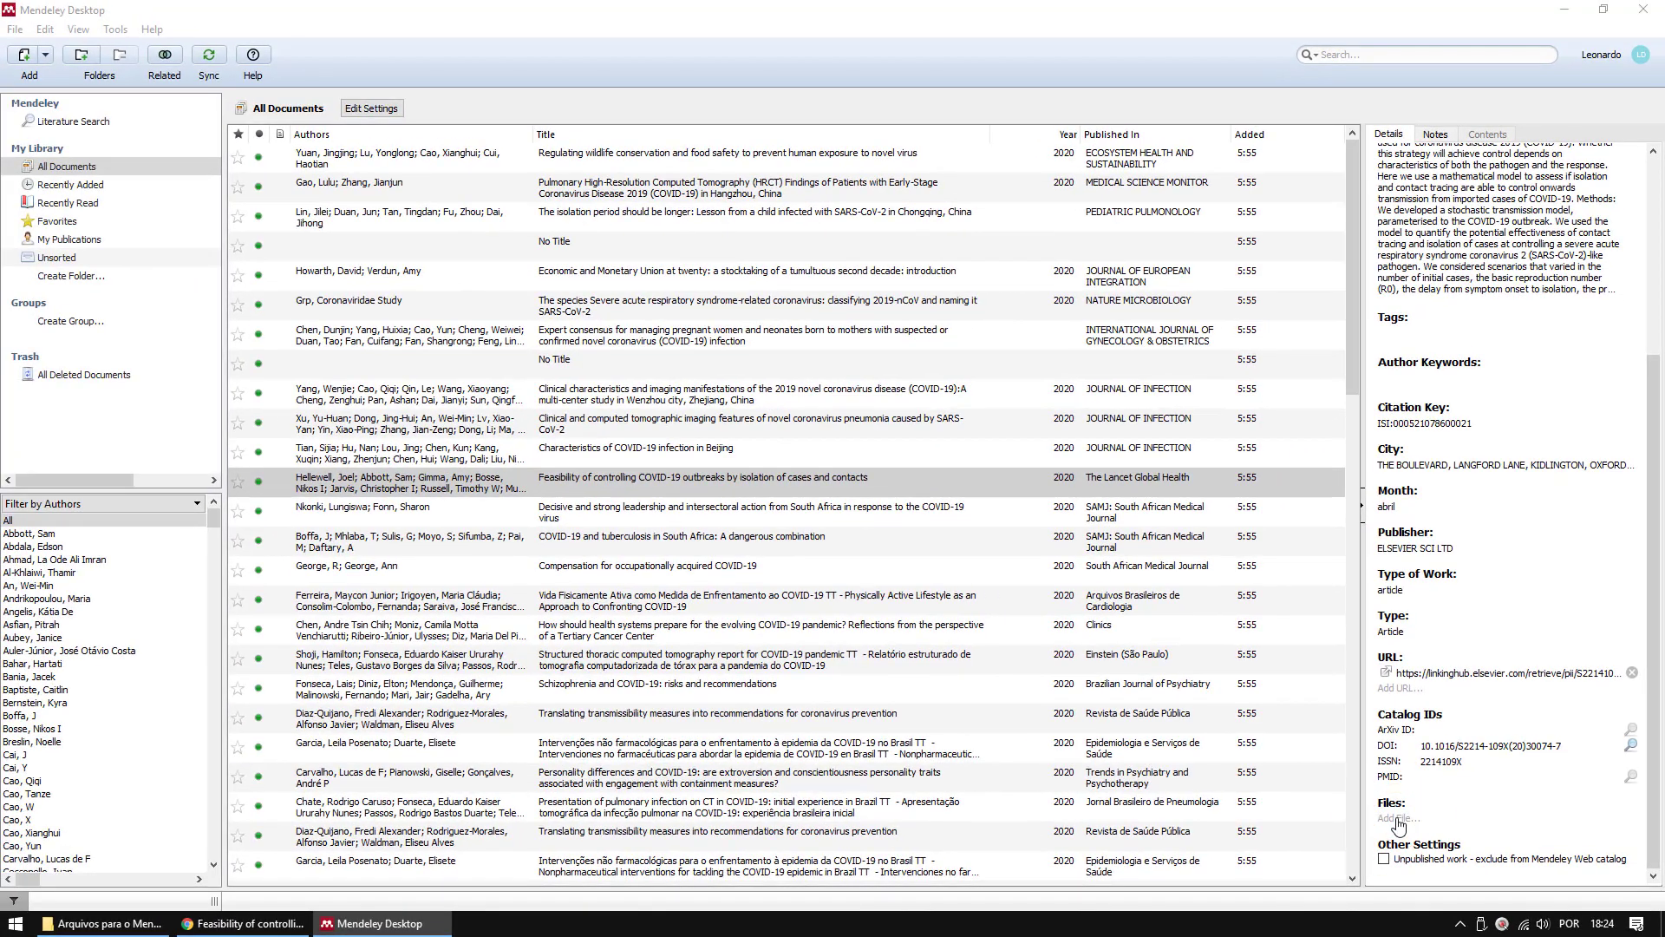
left_click(1318, 785)
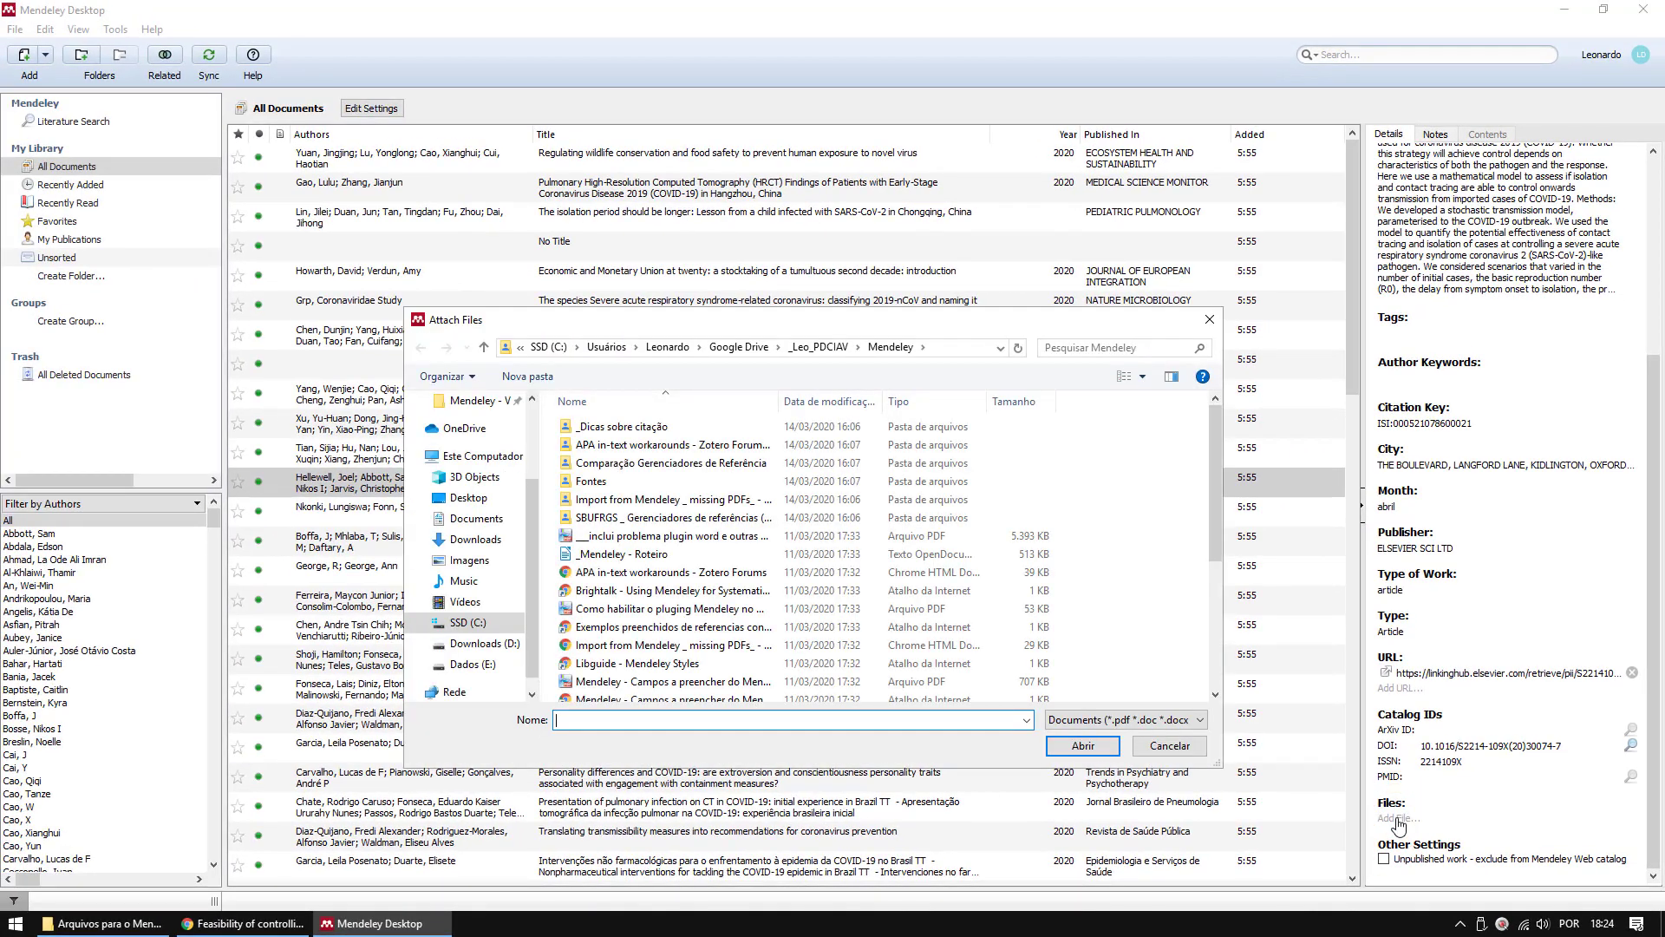
scroll(516, 513, "up", 3)
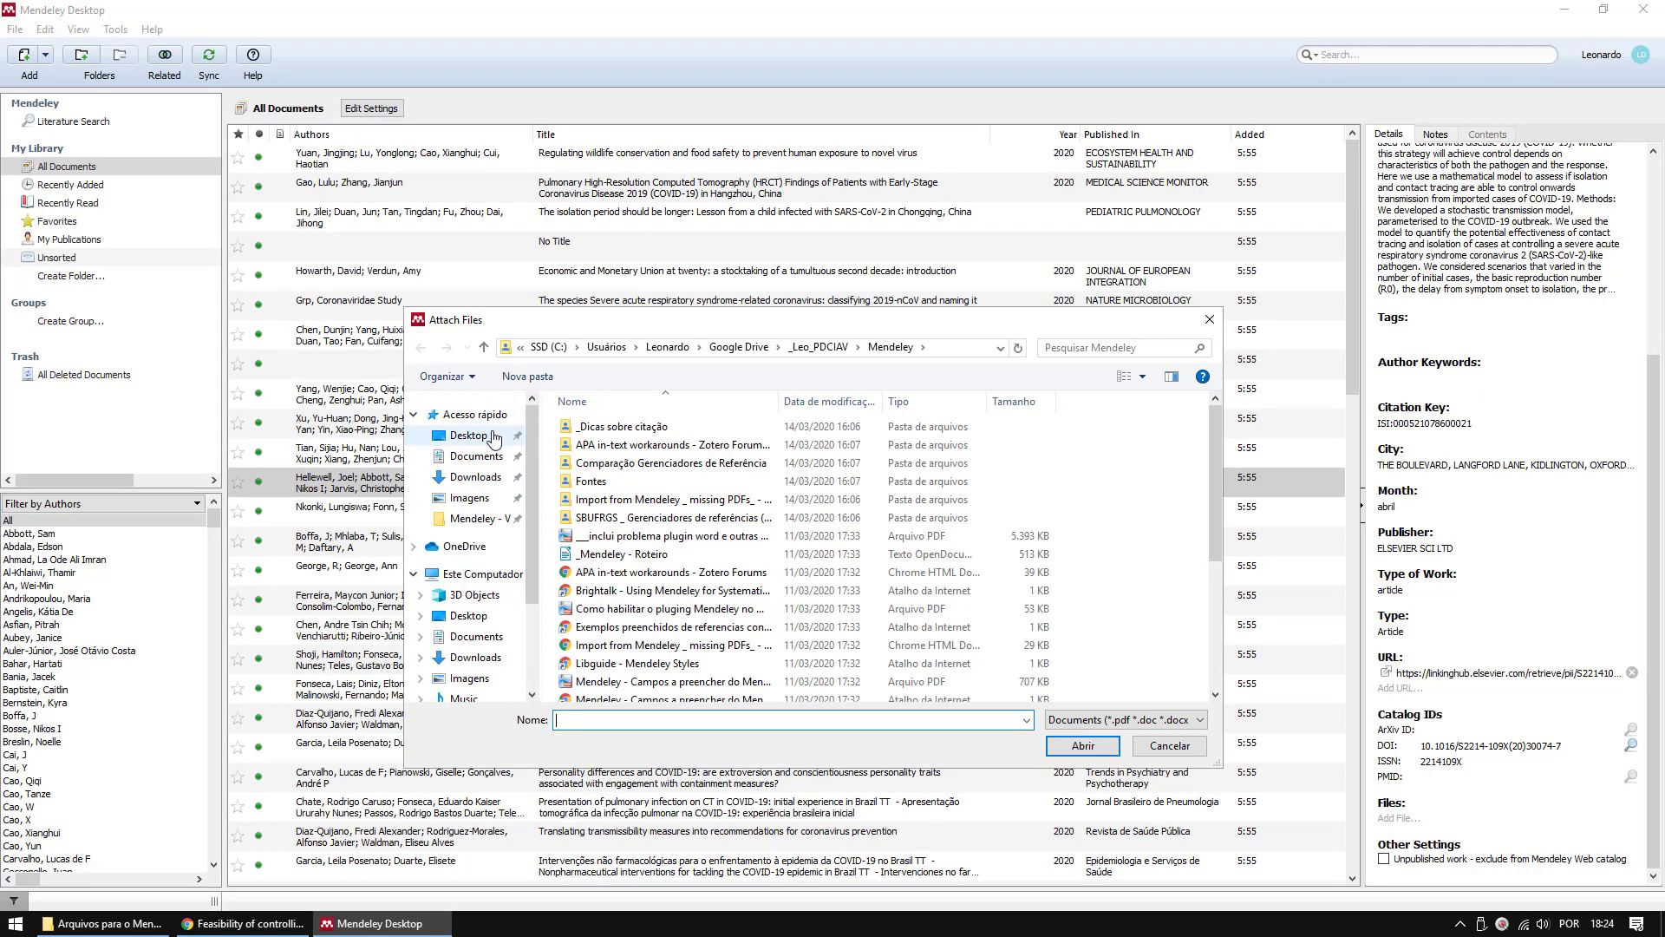
left_click(481, 435)
left_click(711, 457)
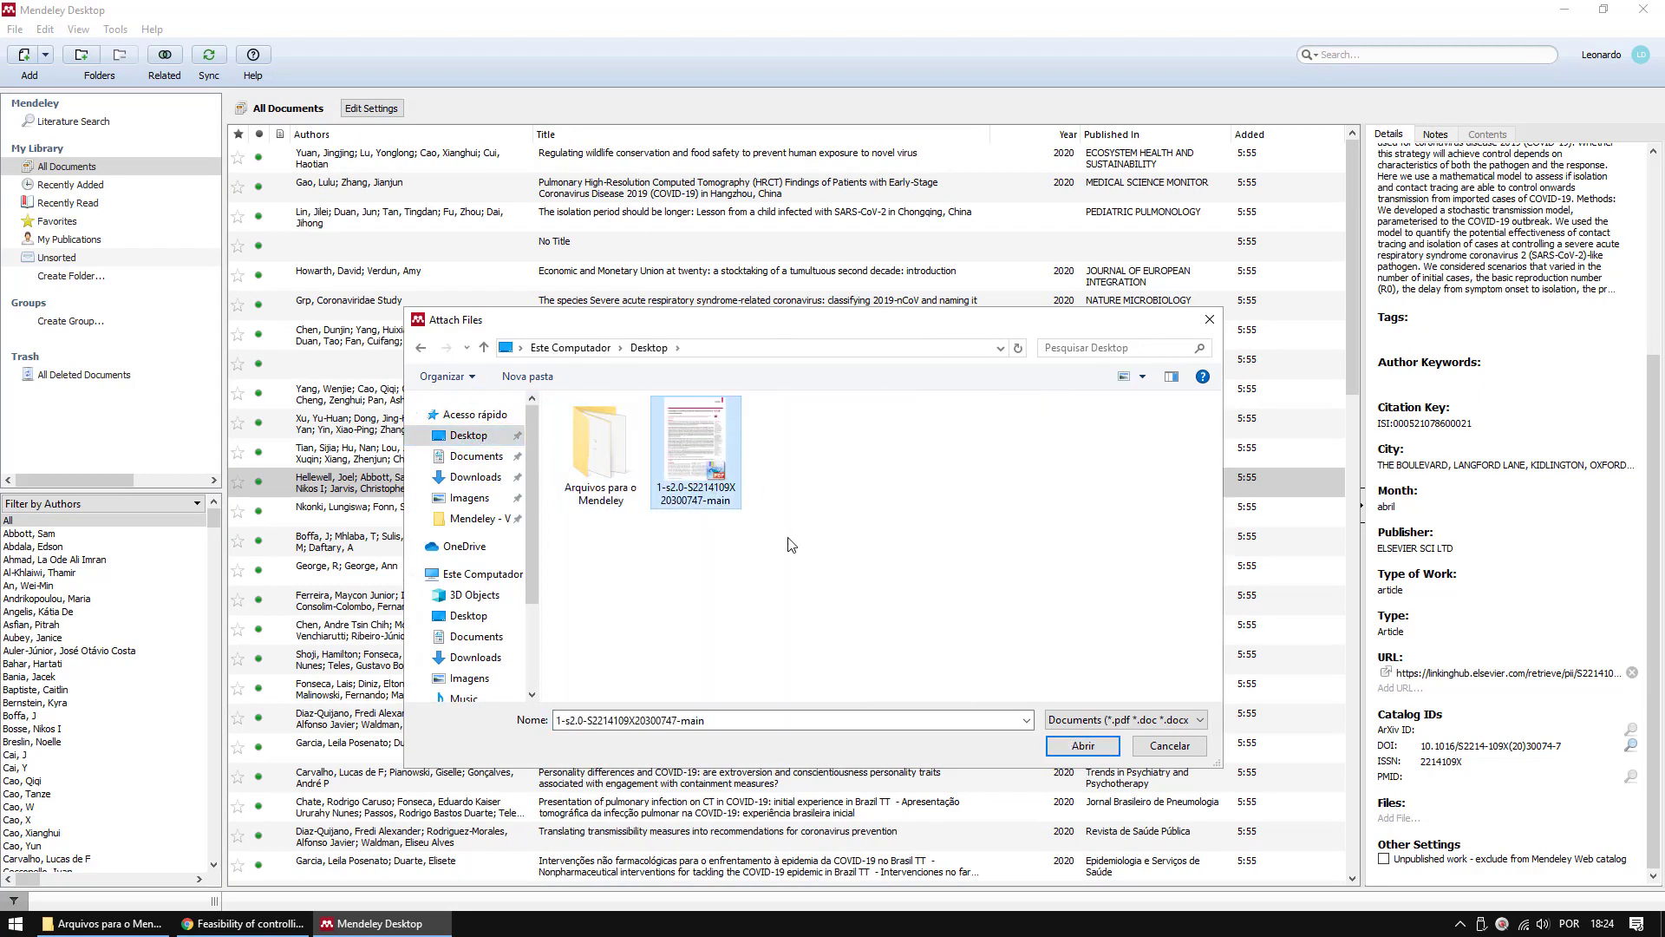
left_click(1076, 747)
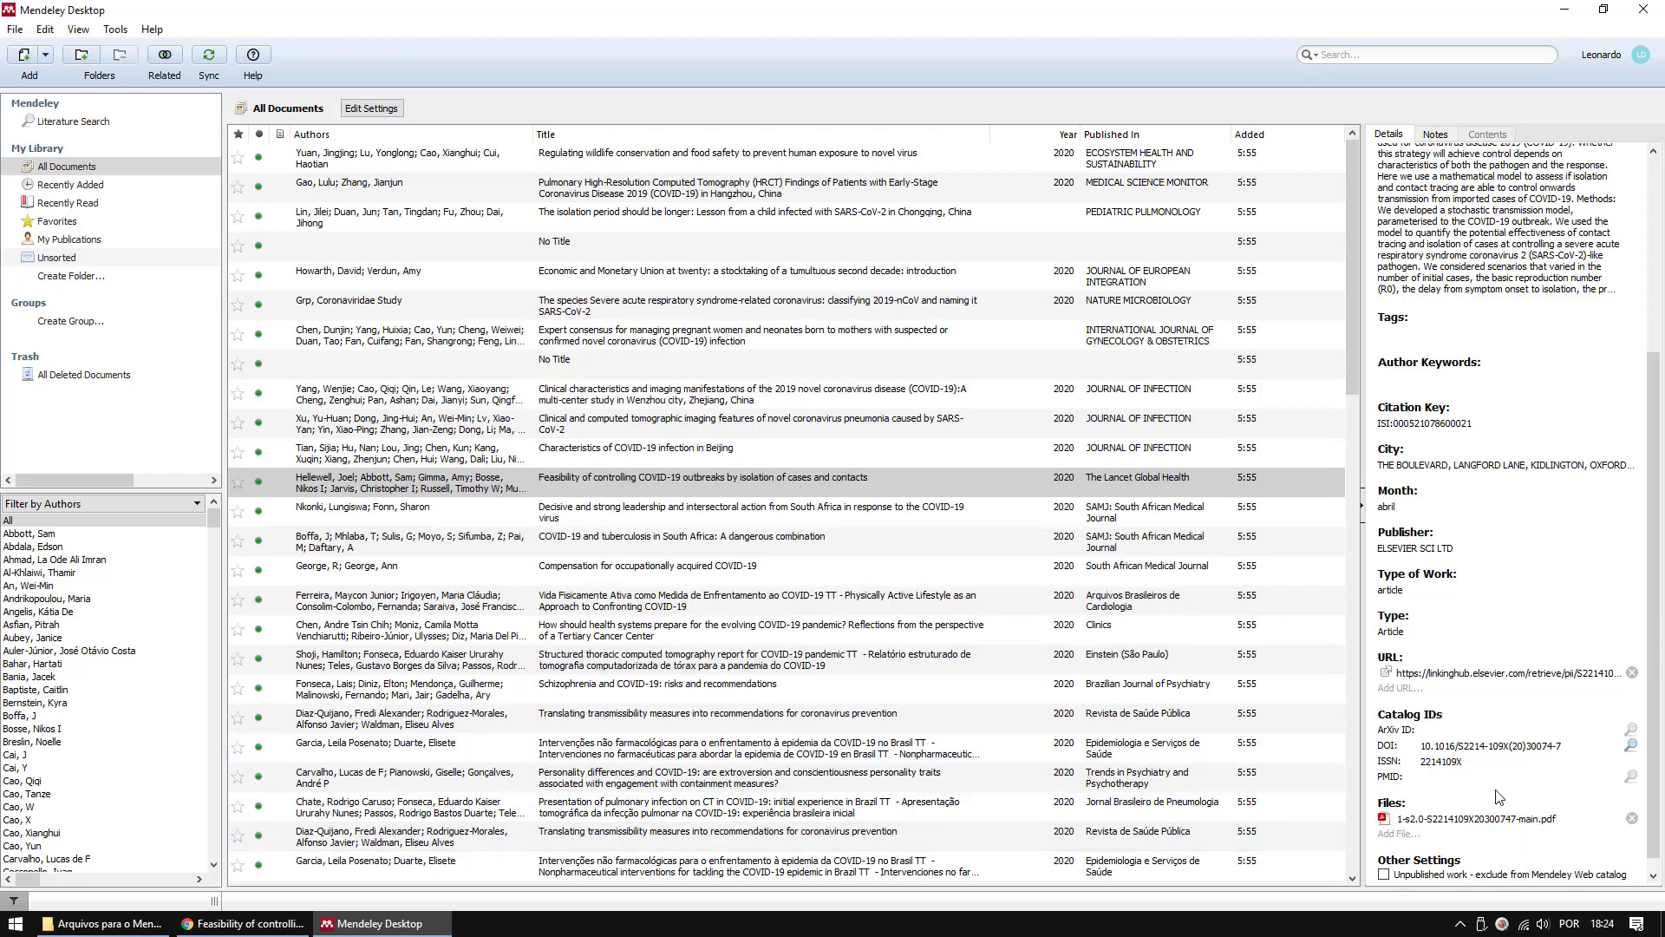
Open the PDF attached to the "Feasibility of controlling COVID-19 outbreaks" reference and view its first page.
left_click(724, 486)
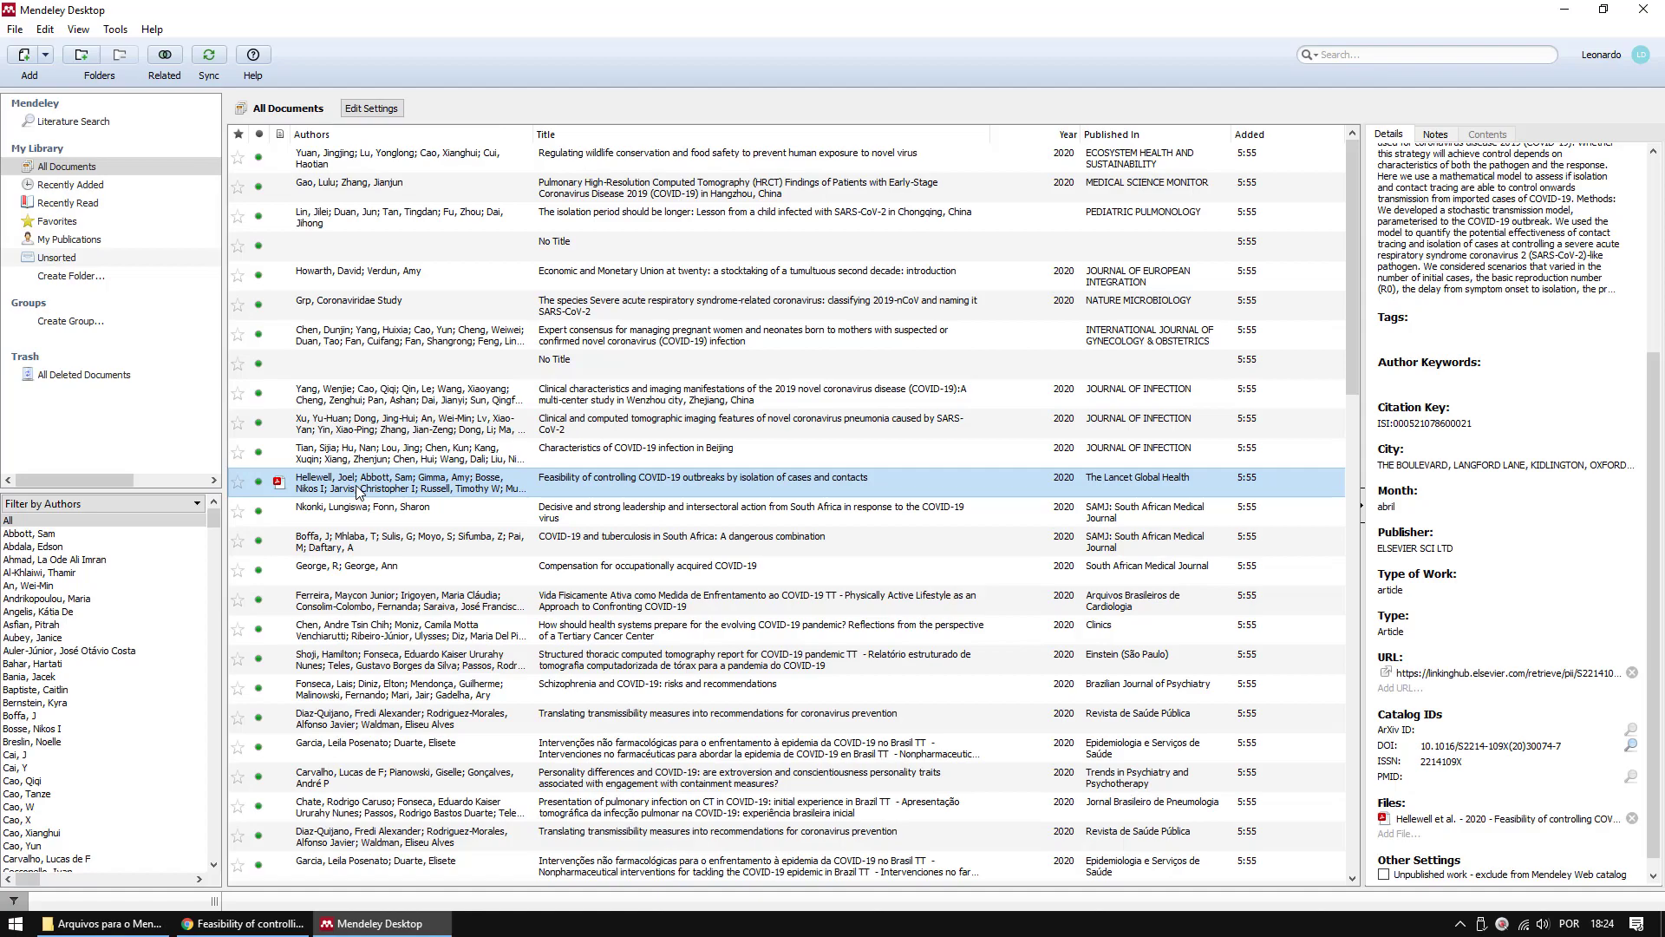
double_click(357, 491)
scroll(487, 458, "down", 3)
scroll(487, 458, "up", 3)
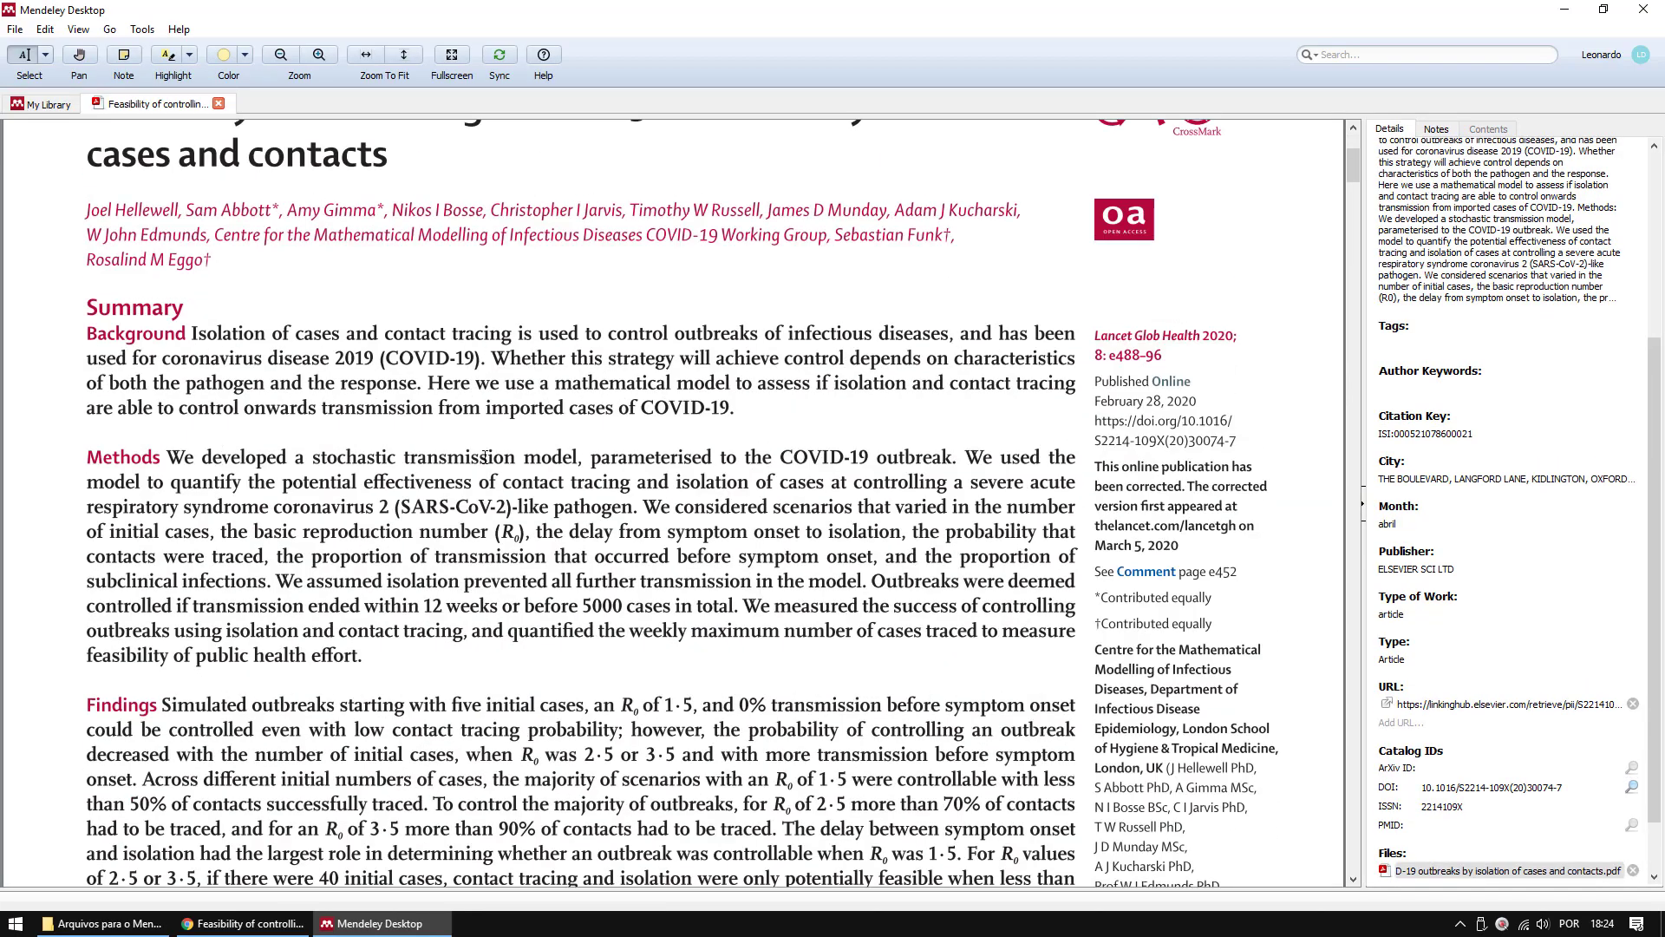